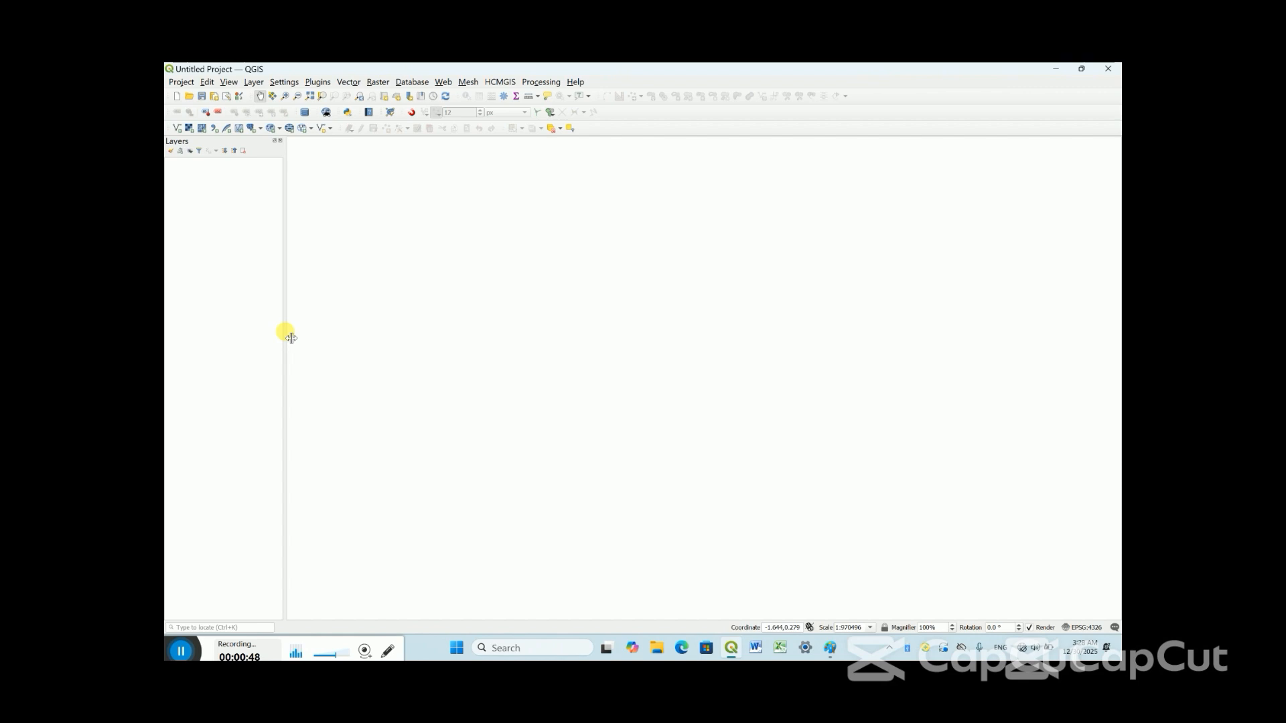
Widen the Layers panel in QGIS, and open USB Drive (E:) in File Explorer
drag(291, 338, 324, 332)
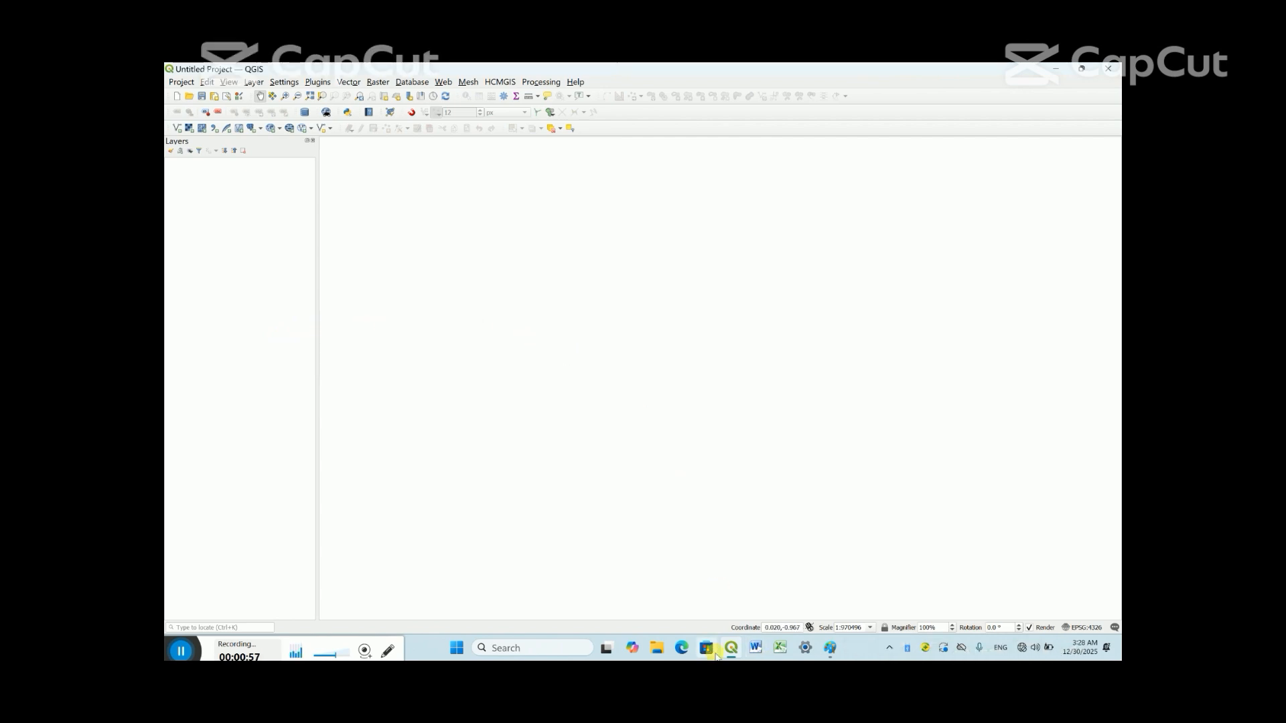
click(659, 648)
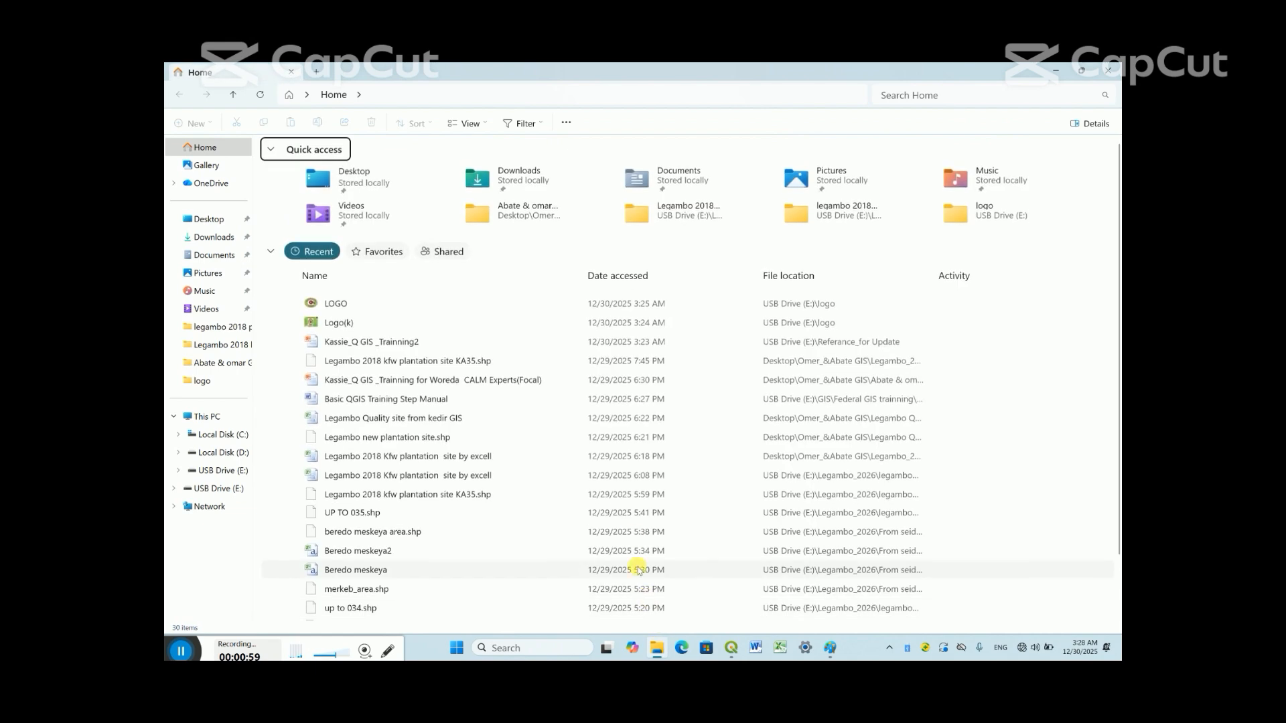
click(218, 471)
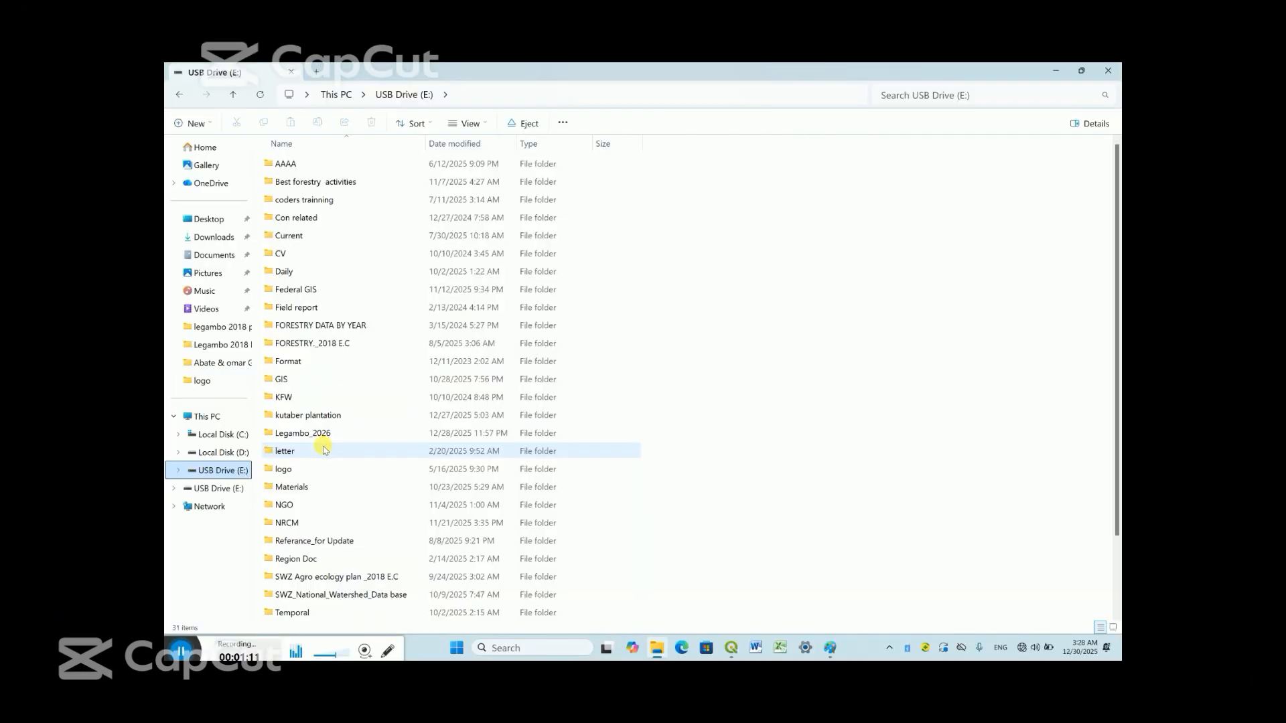
click(342, 320)
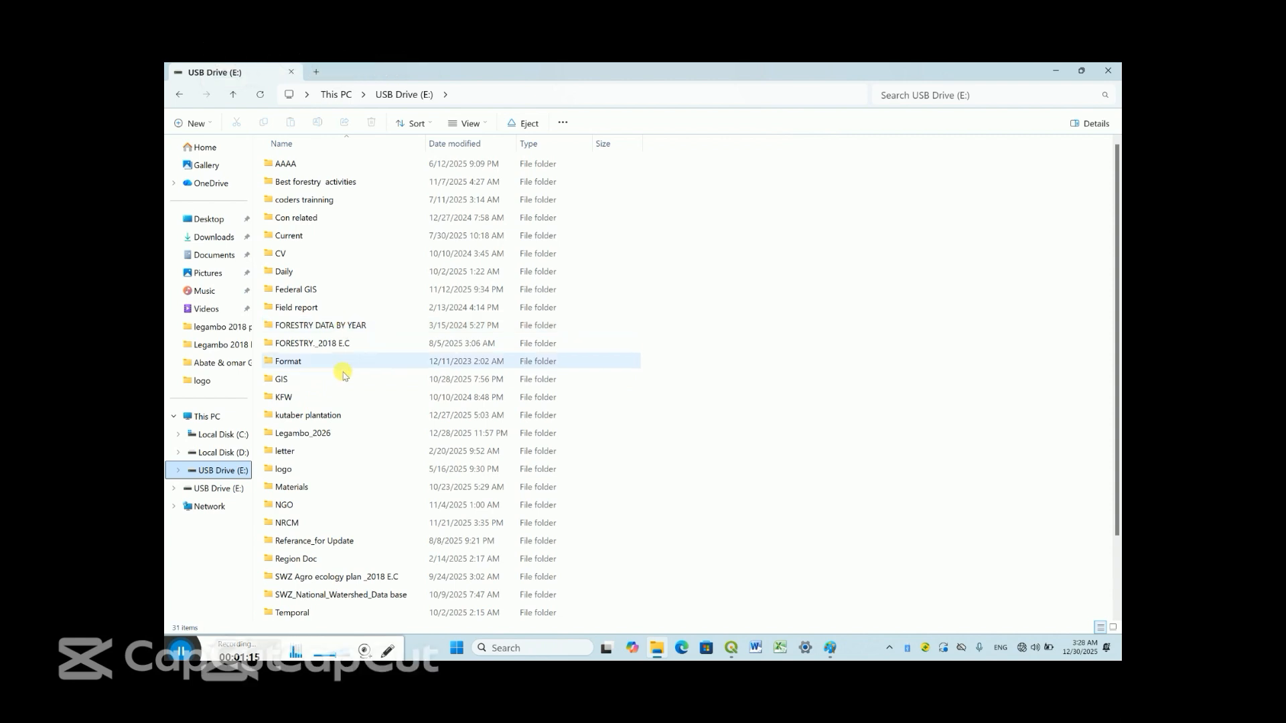
Open the Kutaber_multiple workbook from X&Y_reading data in the GIS training Data folder, and dismiss the Office activation wizard
double_click(280, 377)
double_click(298, 200)
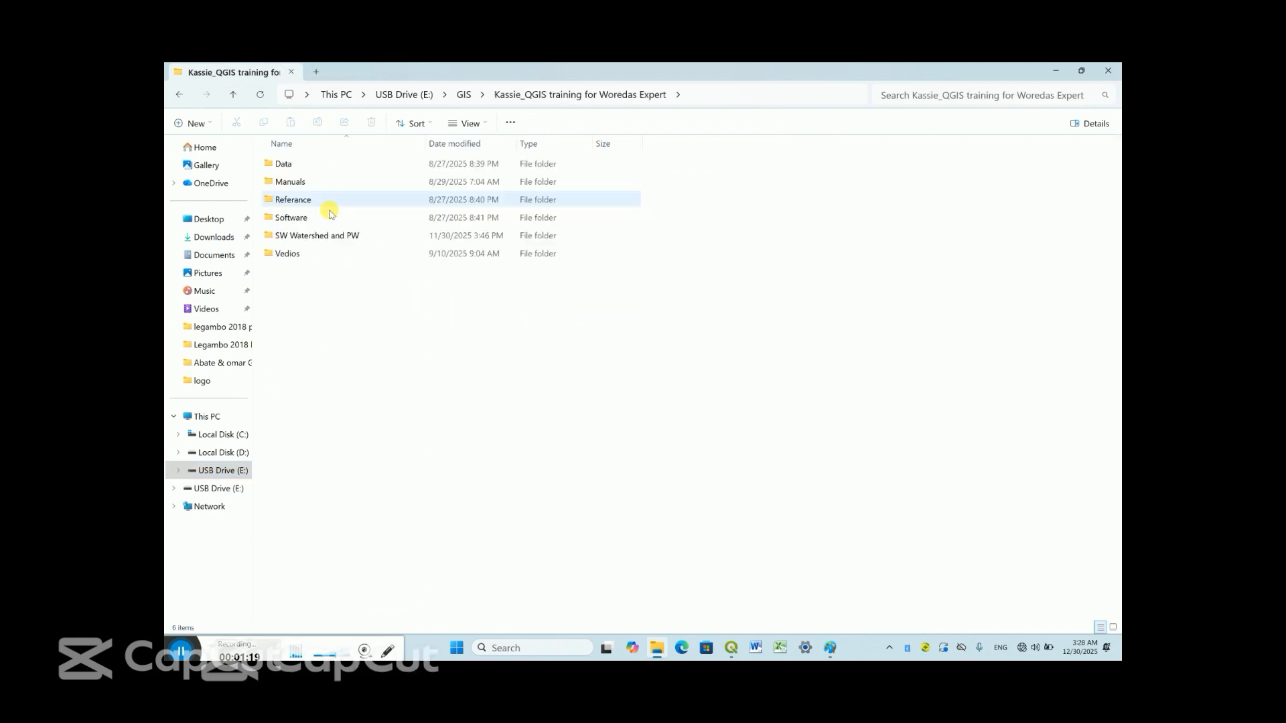
double_click(287, 164)
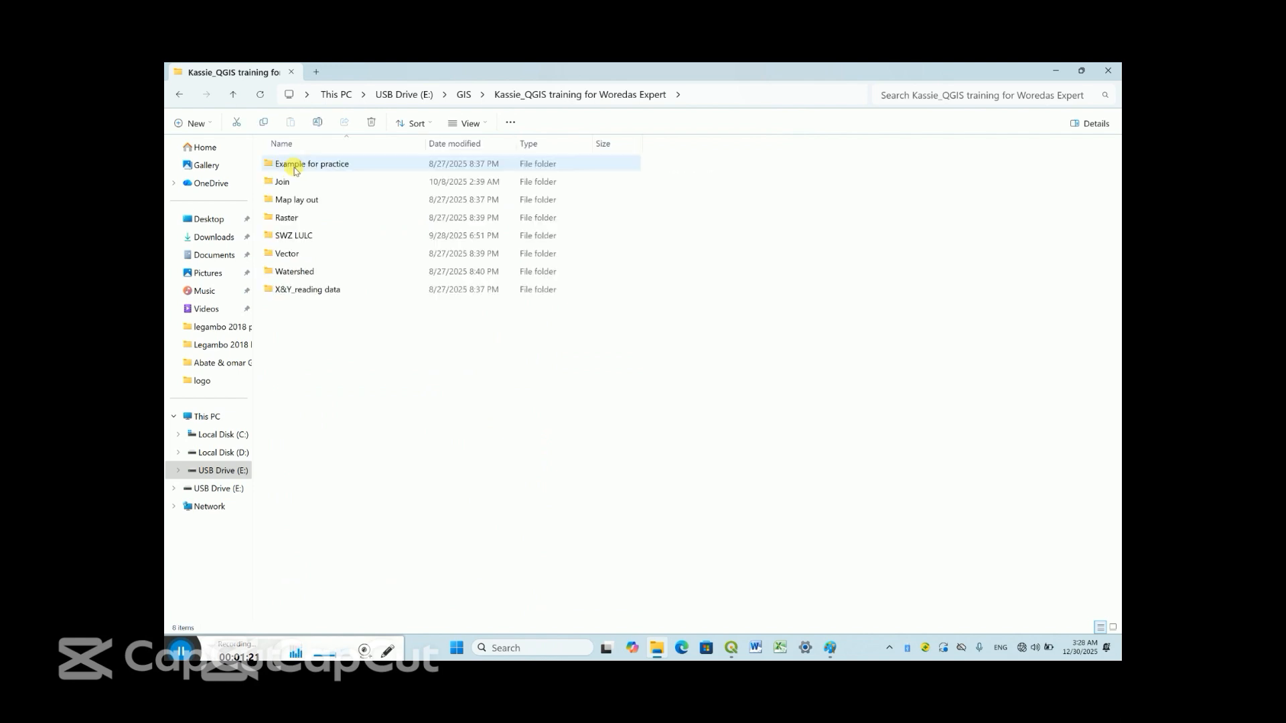
double_click(295, 290)
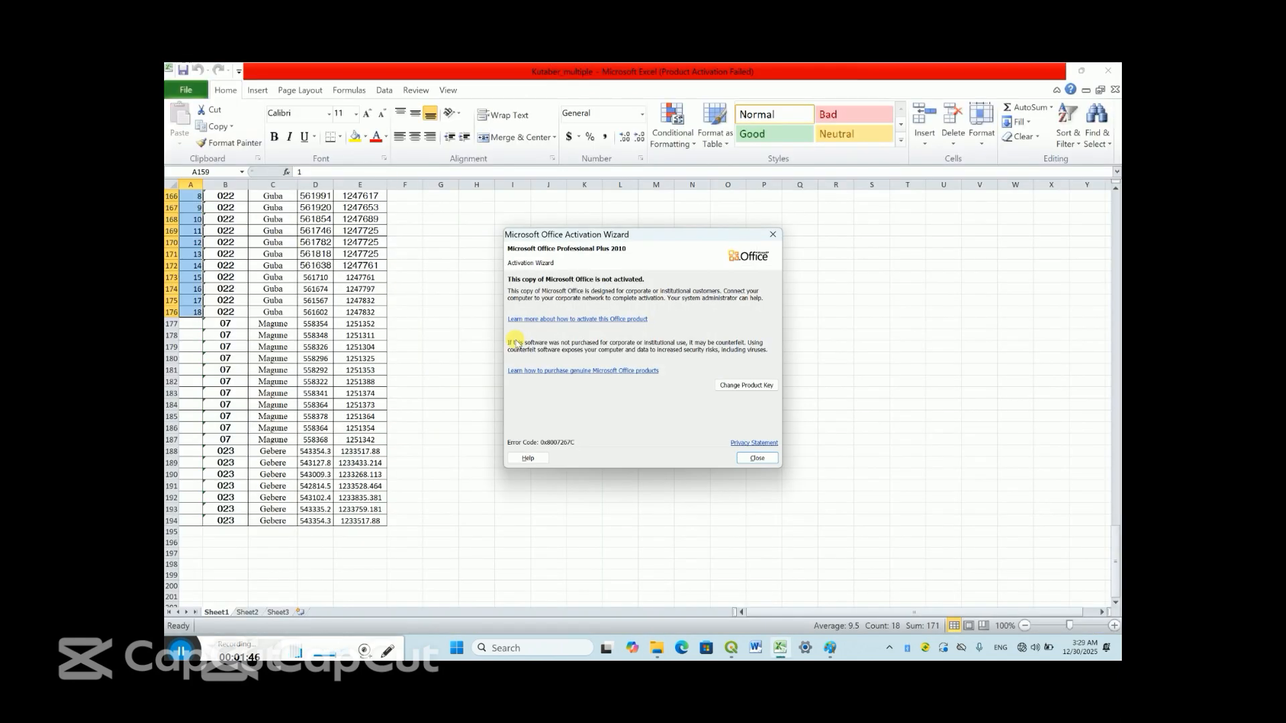
click(770, 238)
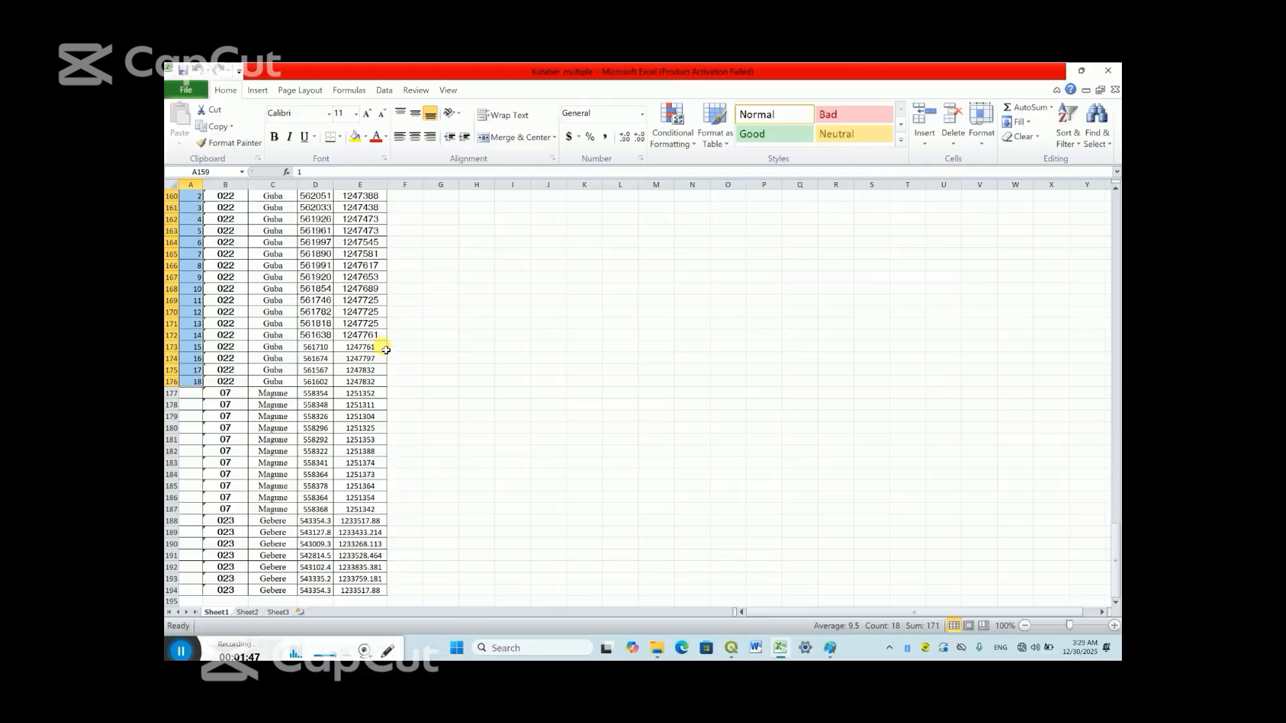
Examine the ID, kebele, site name, x_coor and y_coor columns of Sheet1 from the header row to the last record
scroll(382, 339, up, 15)
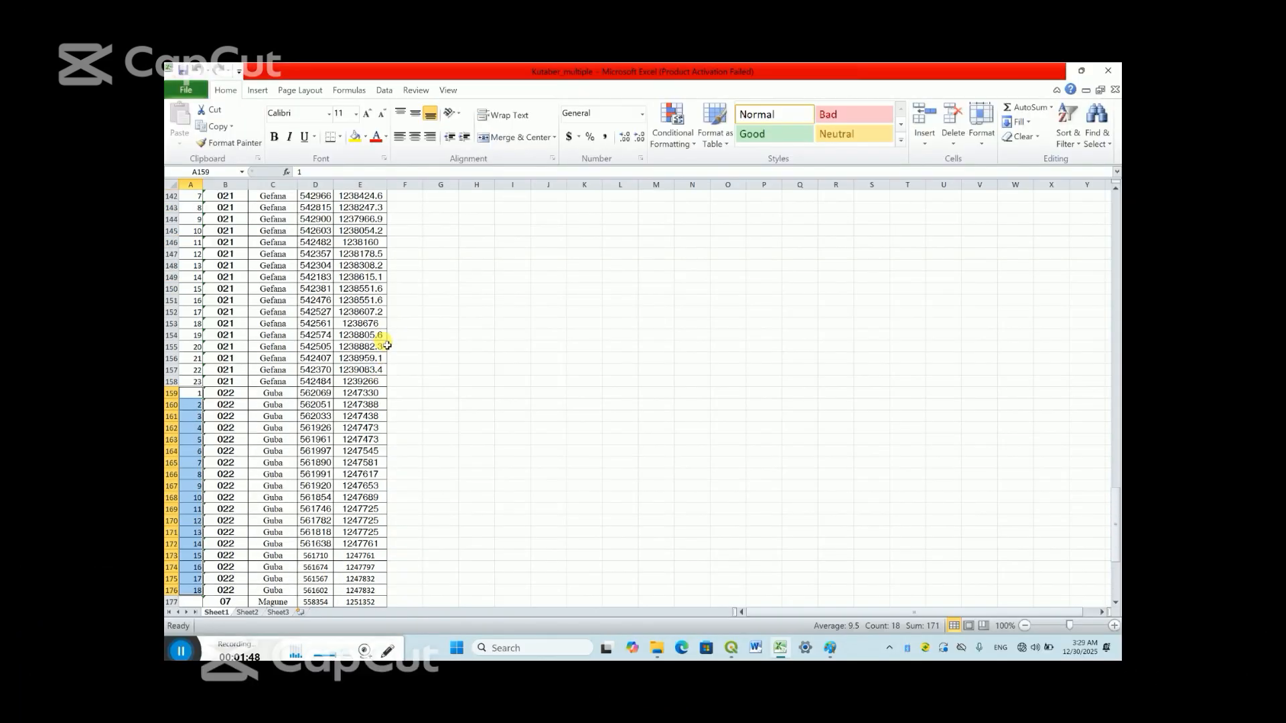
click(493, 324)
scroll(366, 301, up, 20)
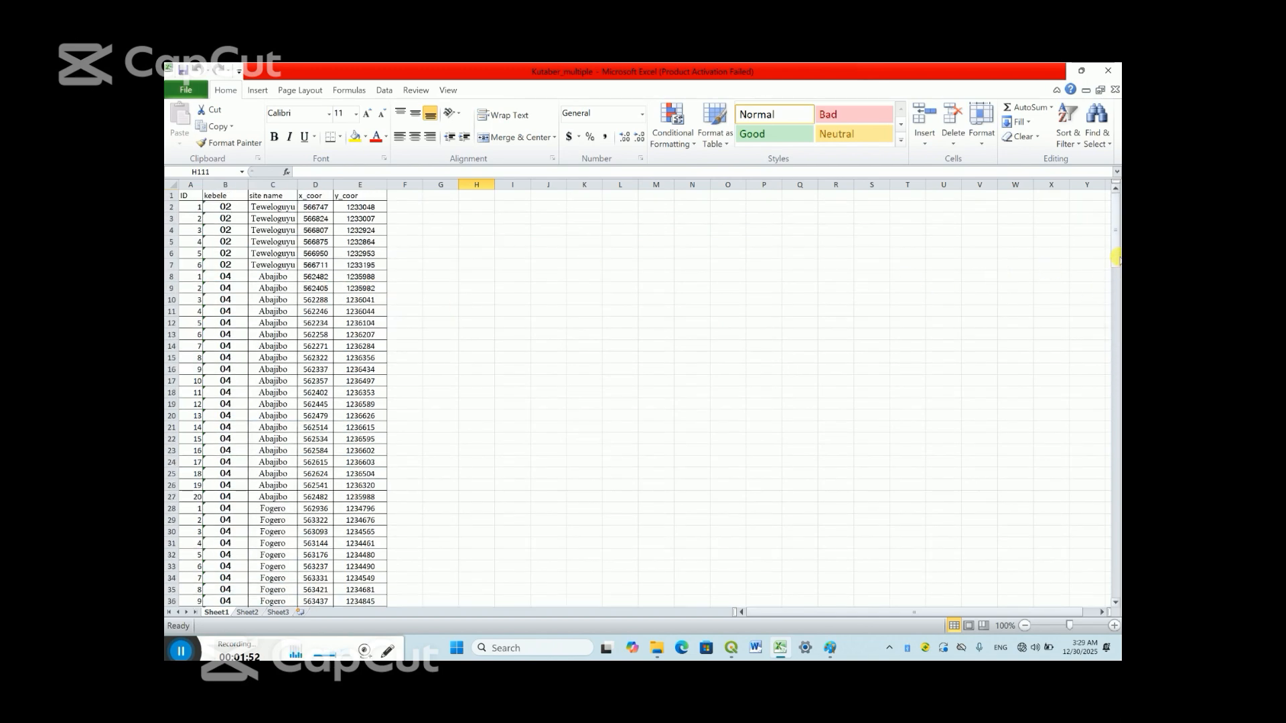
drag(1118, 257, 1117, 254)
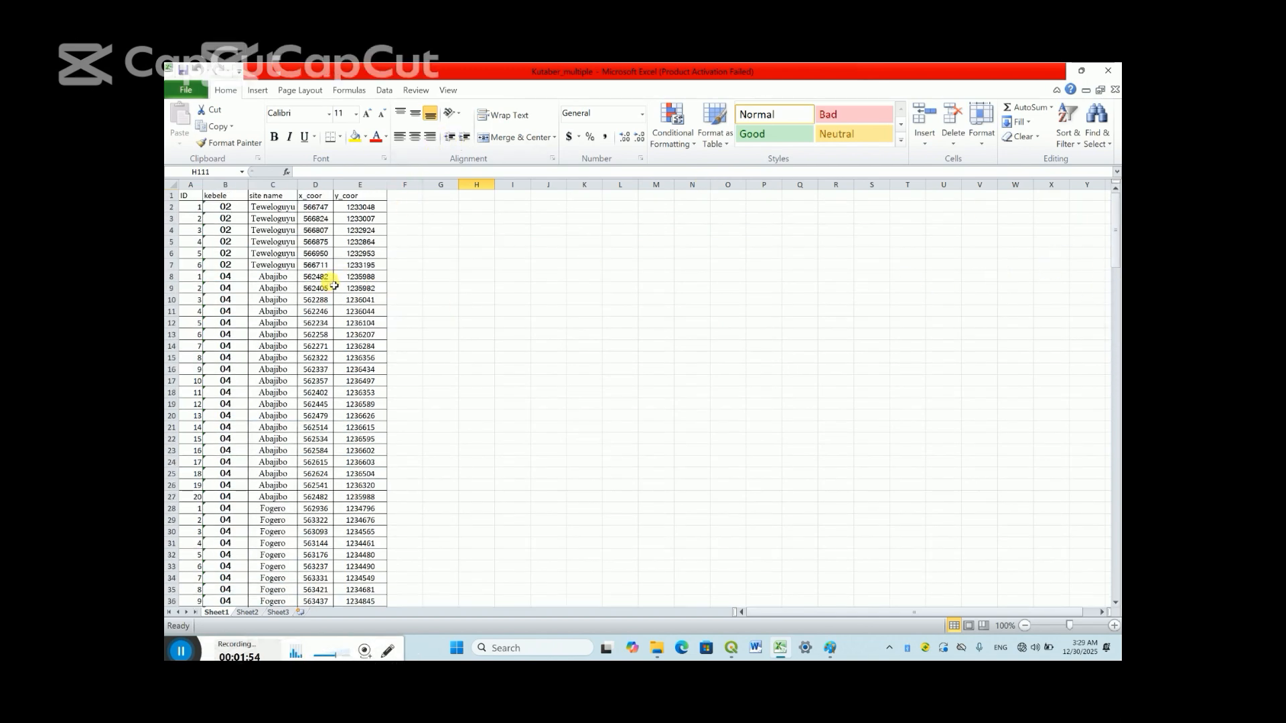
click(189, 200)
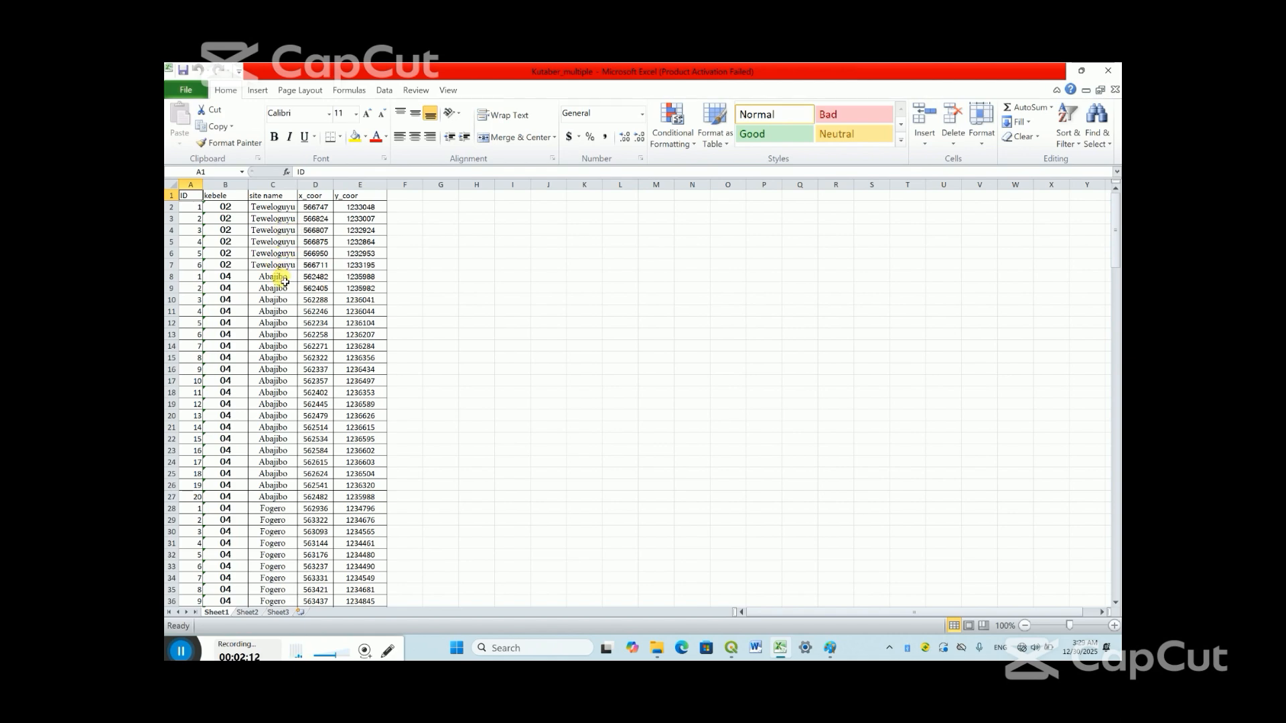
scroll(285, 282, down, 20)
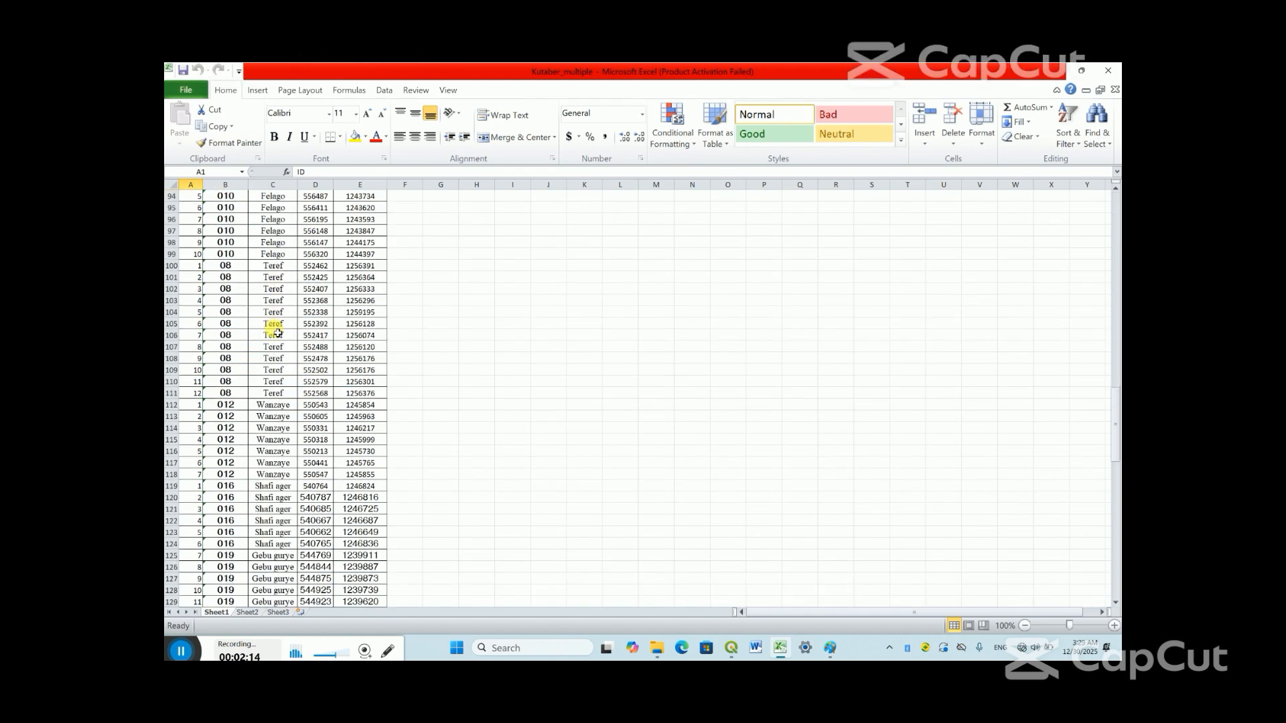
scroll(278, 333, down, 20)
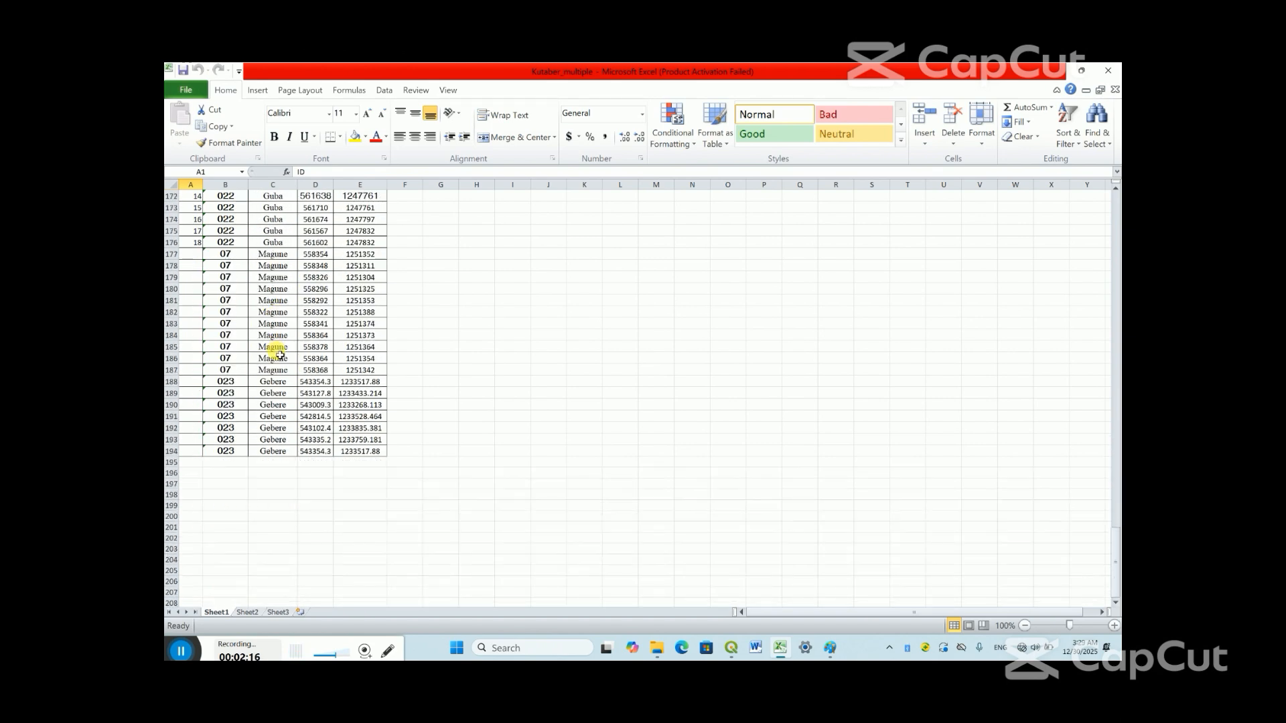
scroll(278, 353, up, 4)
scroll(273, 355, down, 3)
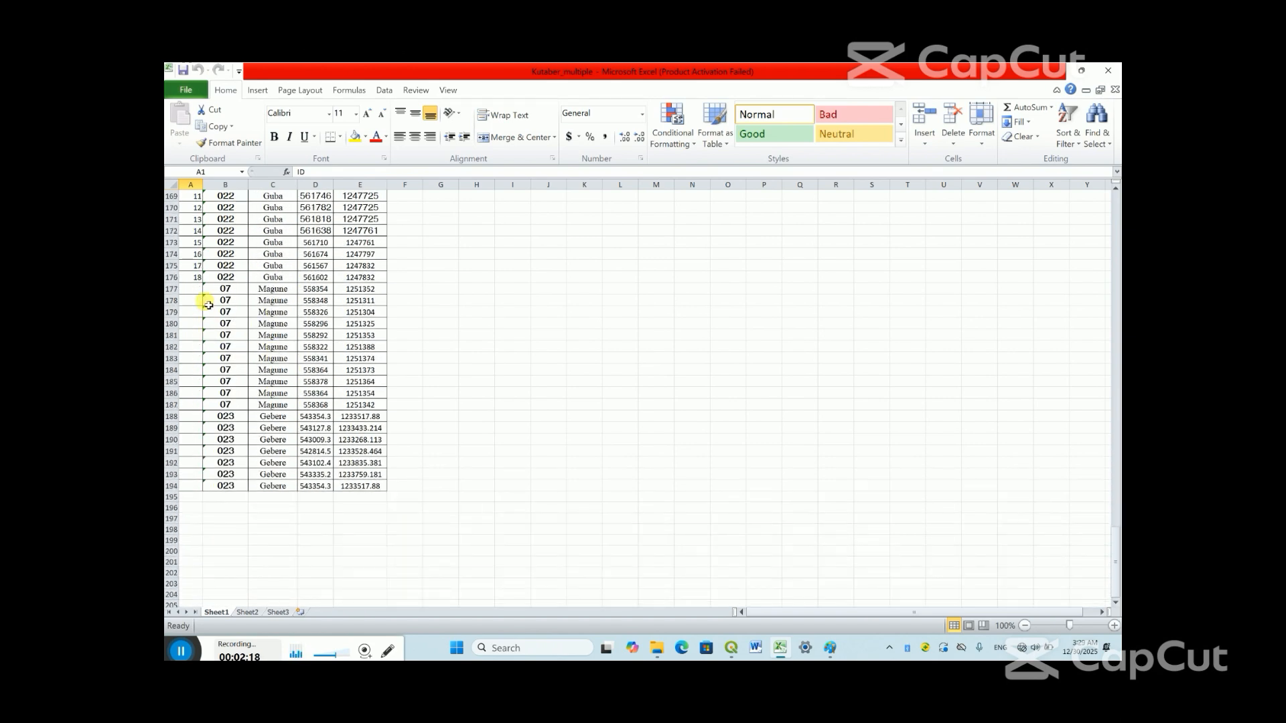
click(196, 292)
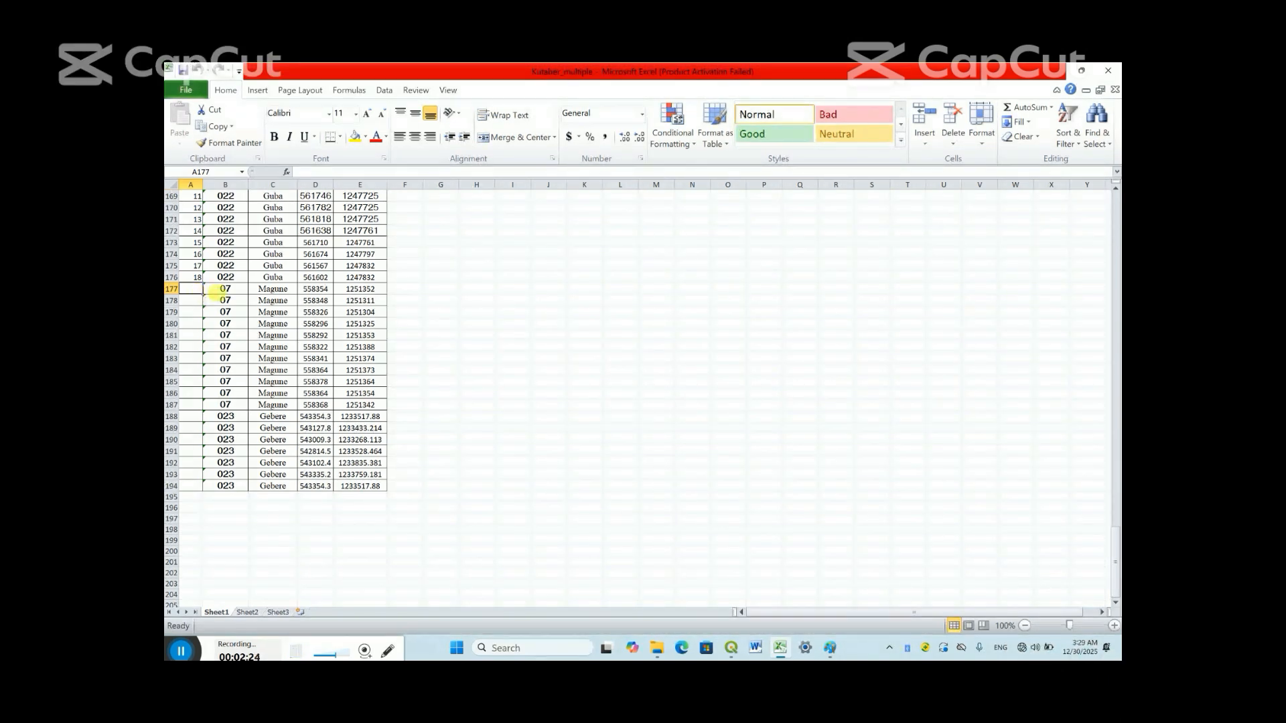
scroll(292, 294, up, 20)
scroll(291, 295, up, 20)
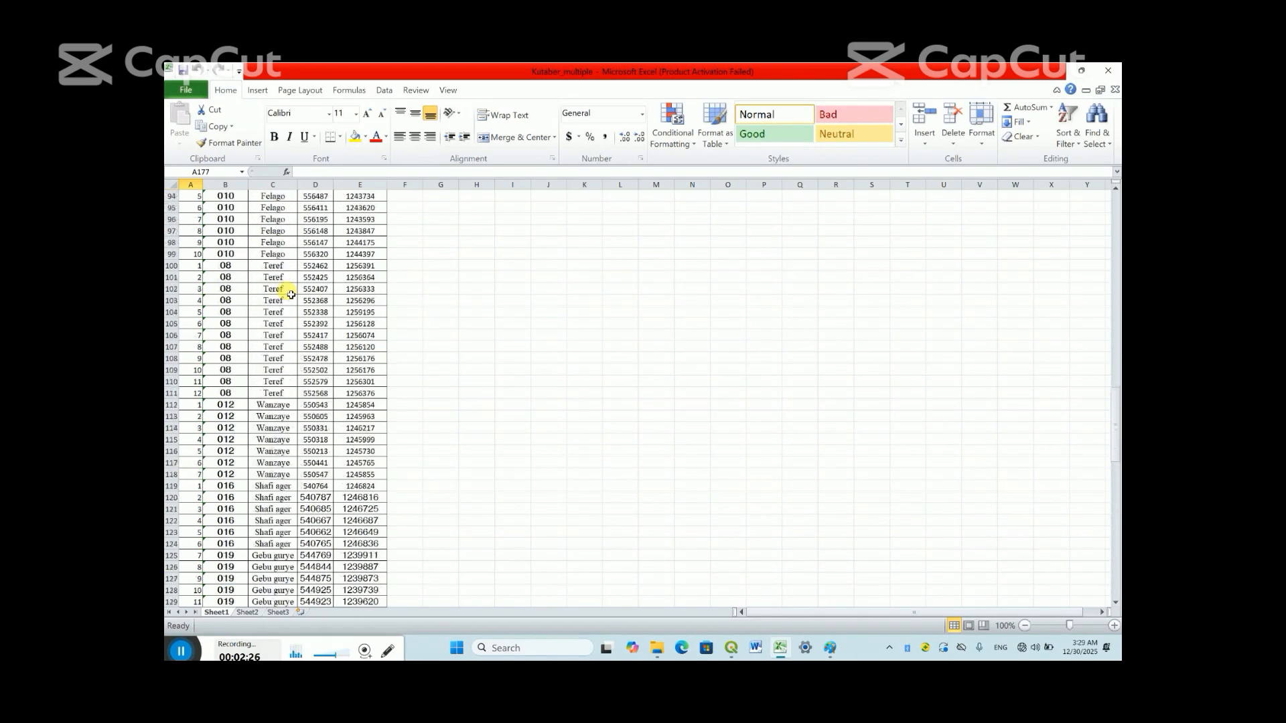
scroll(292, 295, up, 8)
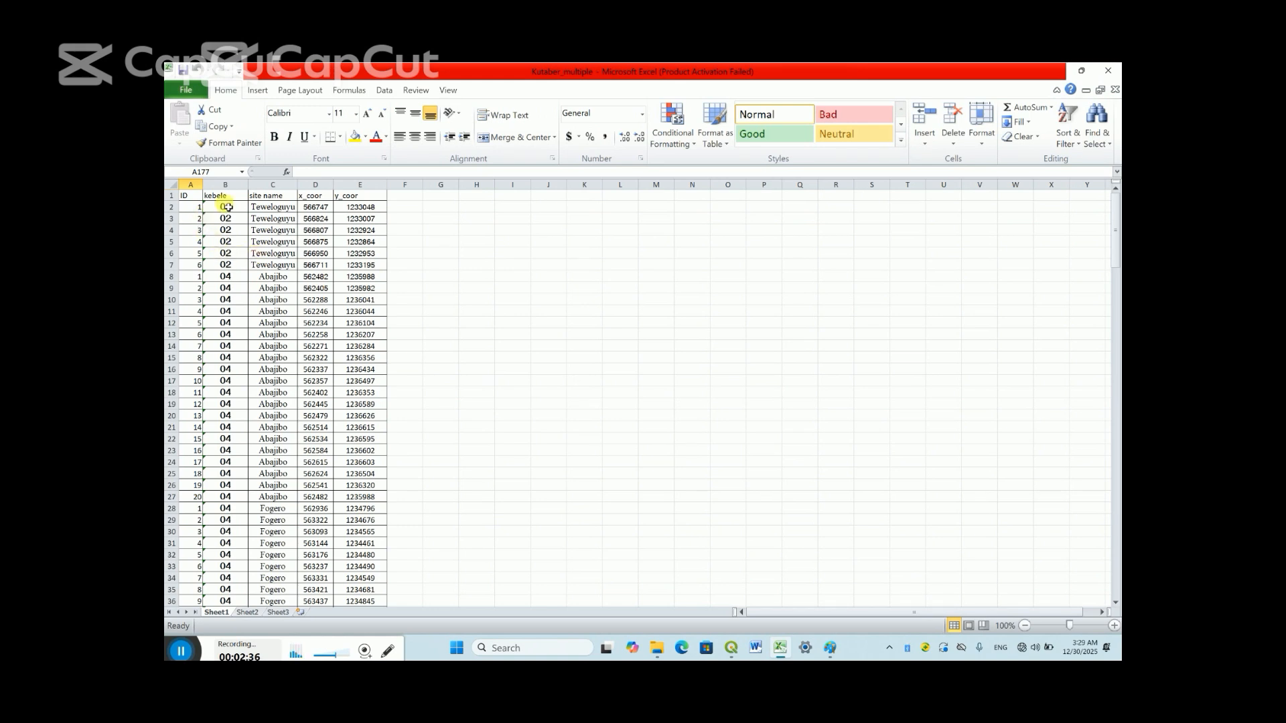
Inspect the first Teweloguyu coordinate pair in D2 and E2 and the site's ID numbering in A2:A7
click(308, 208)
click(343, 207)
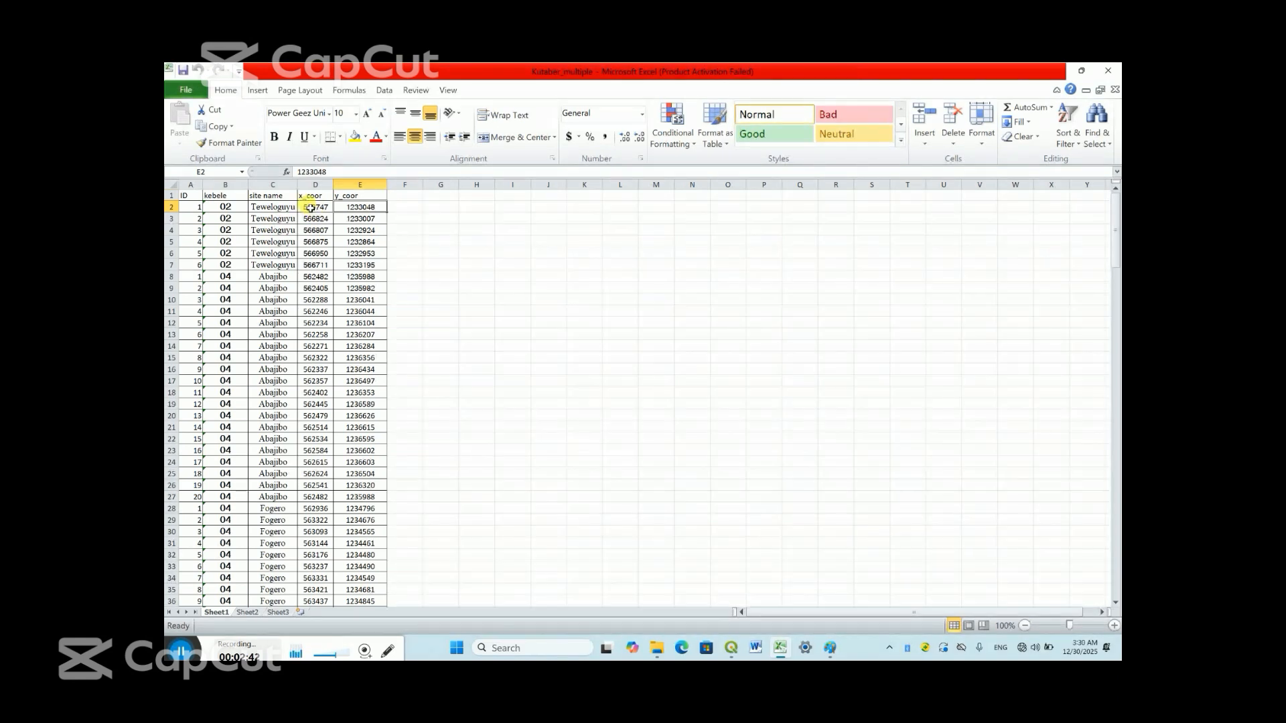
drag(197, 208, 198, 266)
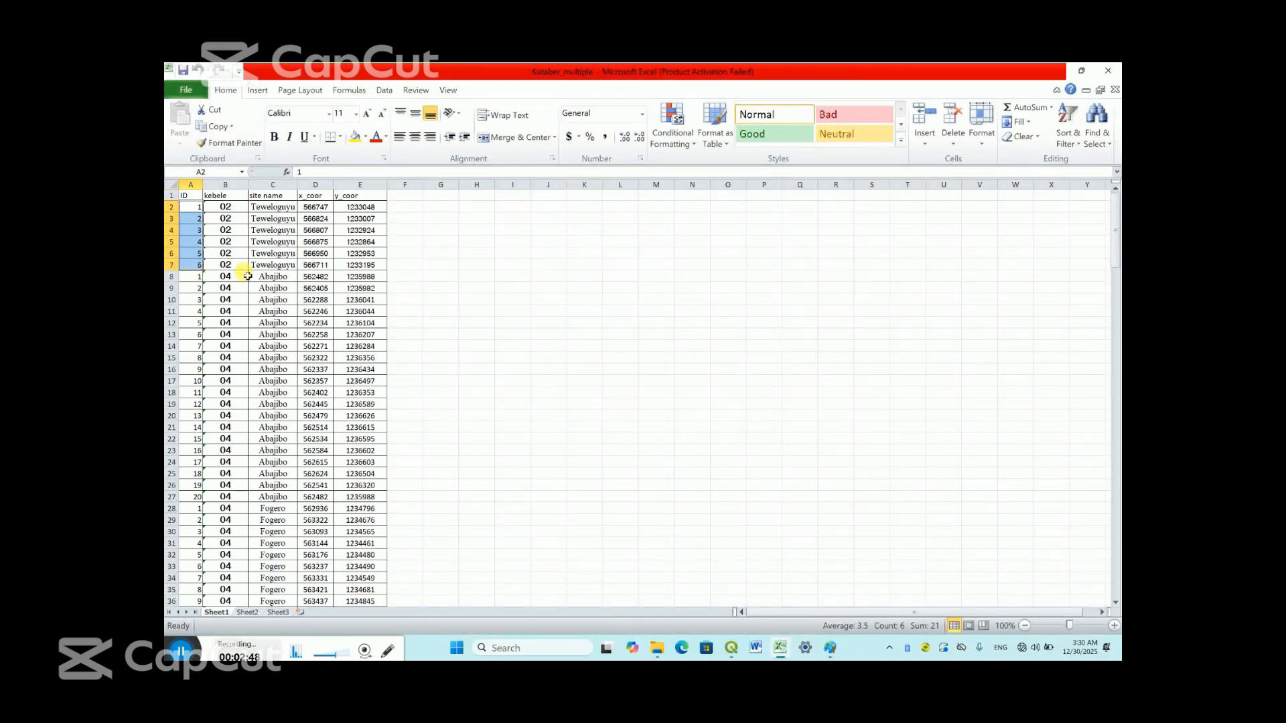
Copy the kebele code 02 from B2 and paste it into B3:B7
click(234, 213)
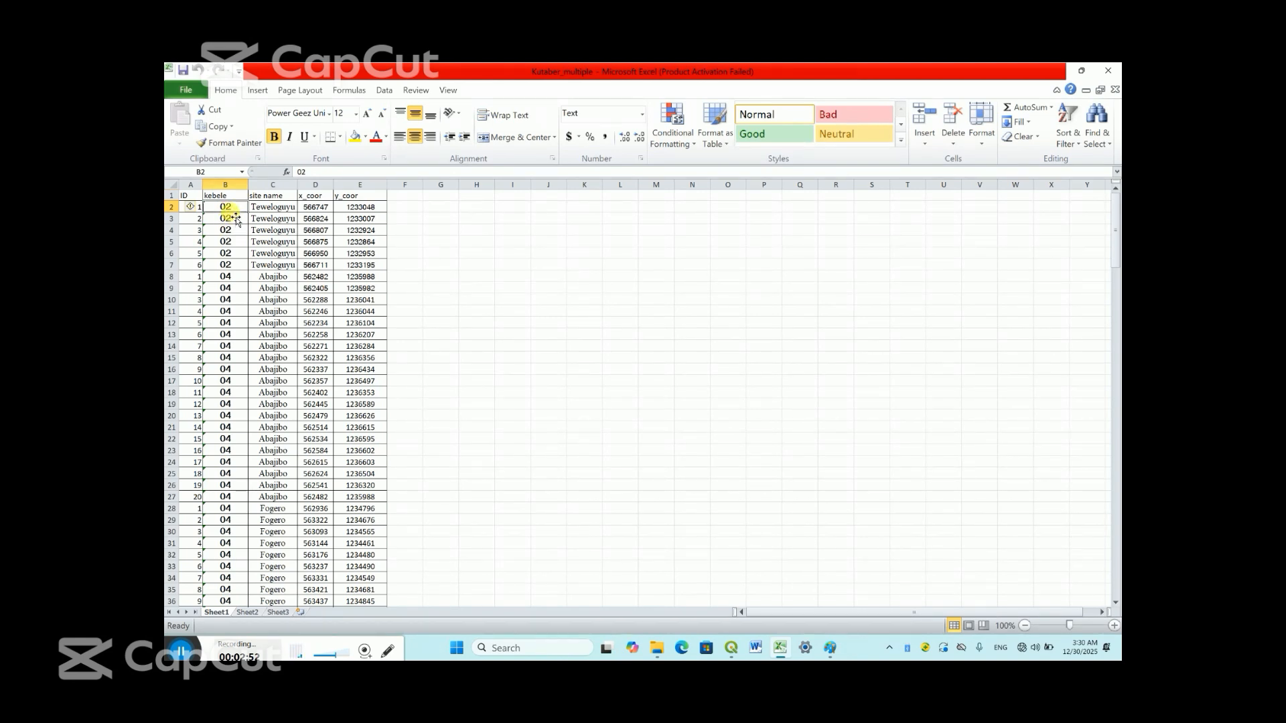
right_click(226, 209)
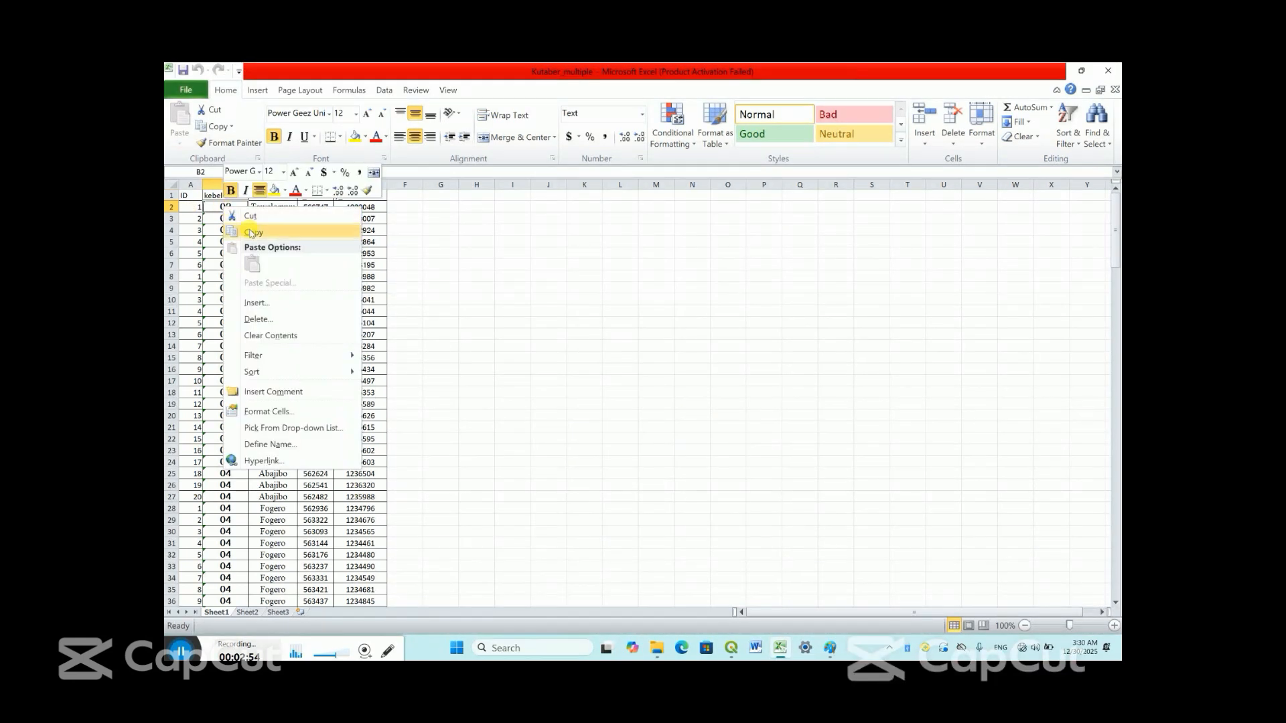
click(254, 232)
drag(226, 218, 226, 268)
right_click(225, 269)
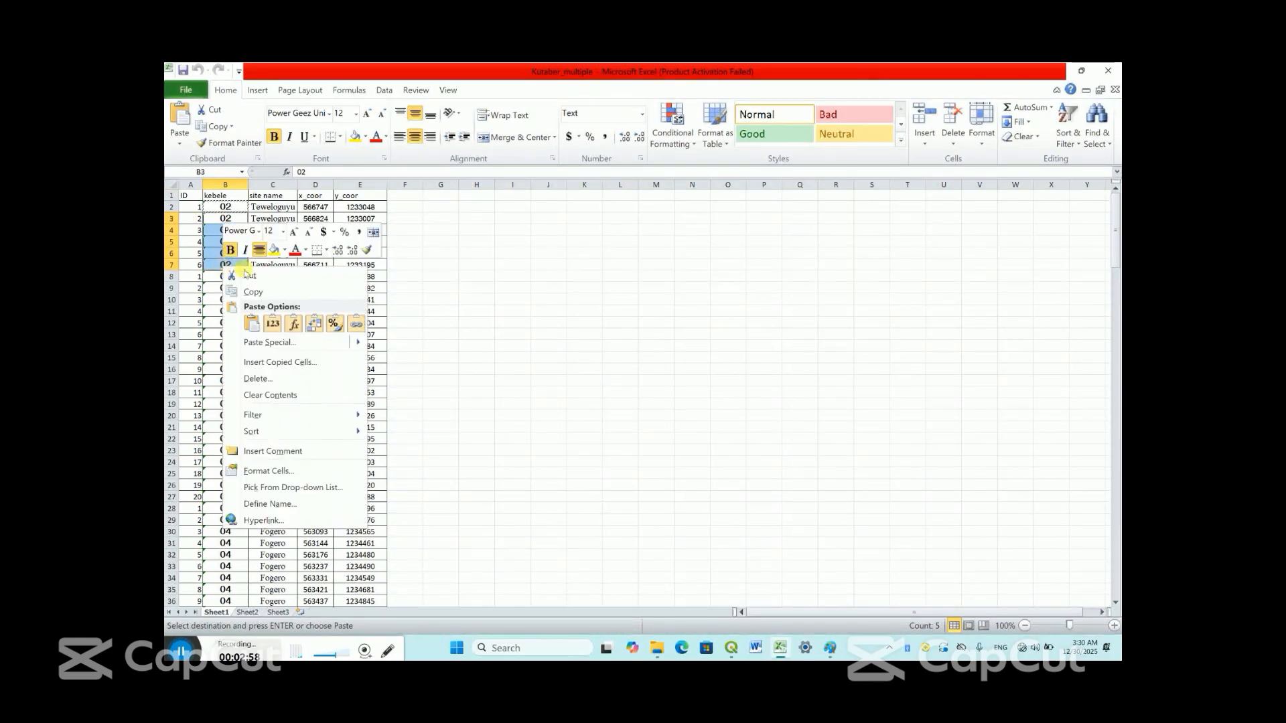
click(265, 316)
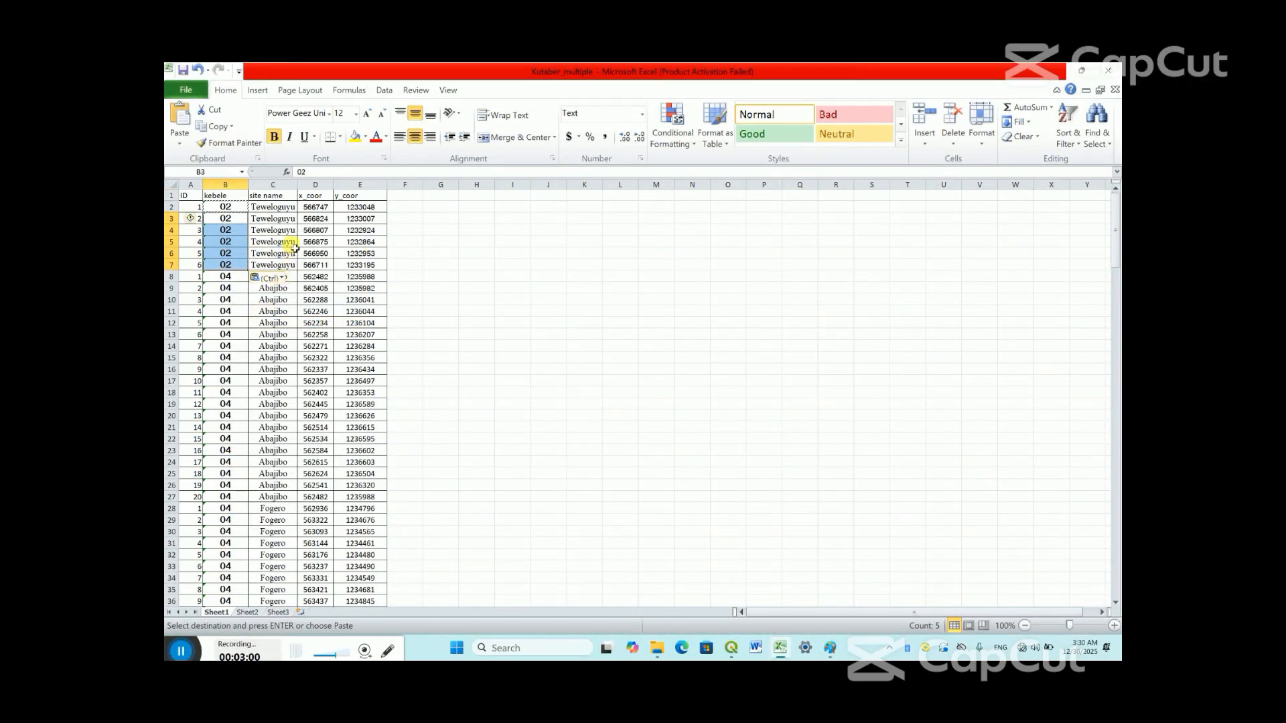
Copy the site name Teweloguyu from C2 and paste it into C3:C7
click(270, 208)
right_click(274, 209)
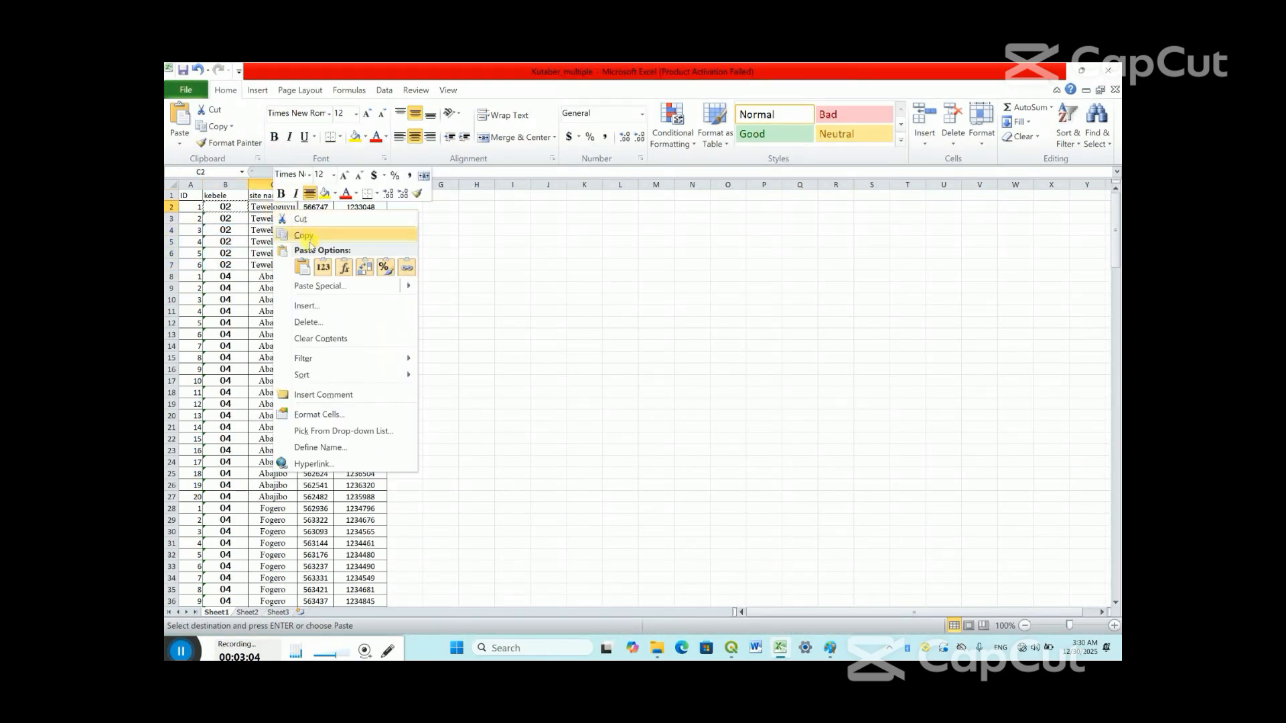
click(274, 237)
drag(268, 223, 267, 267)
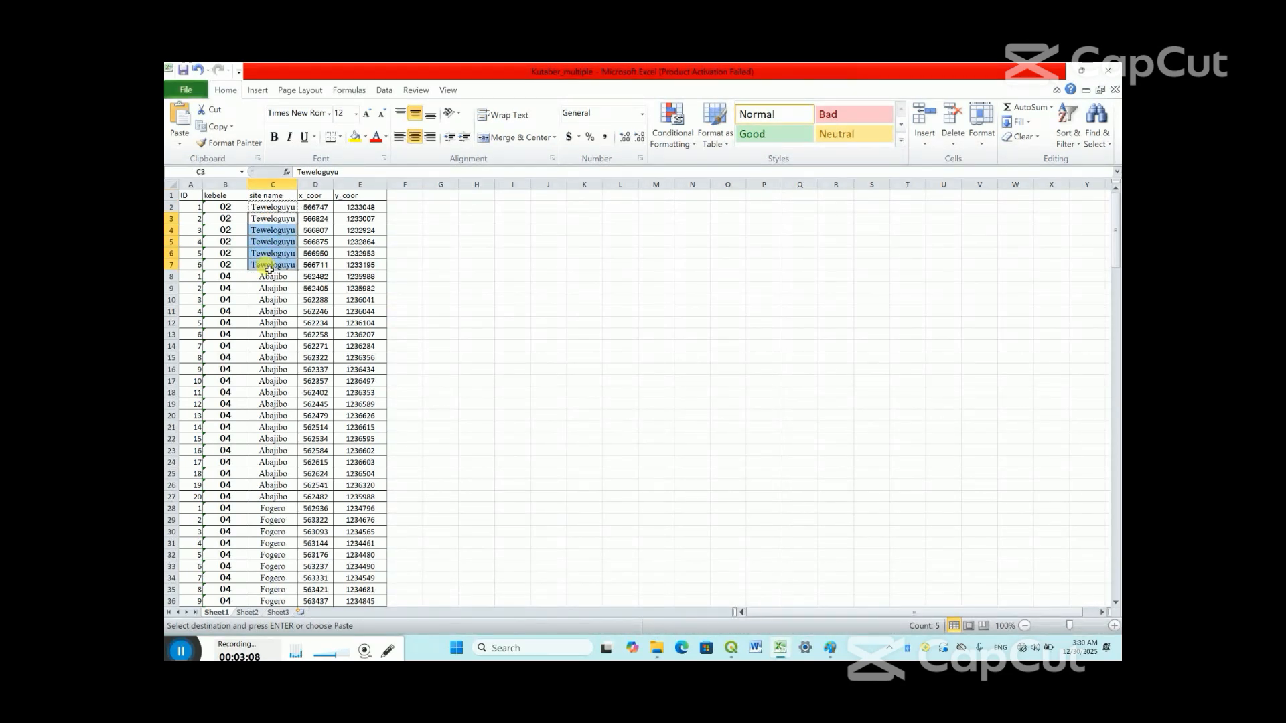
right_click(268, 266)
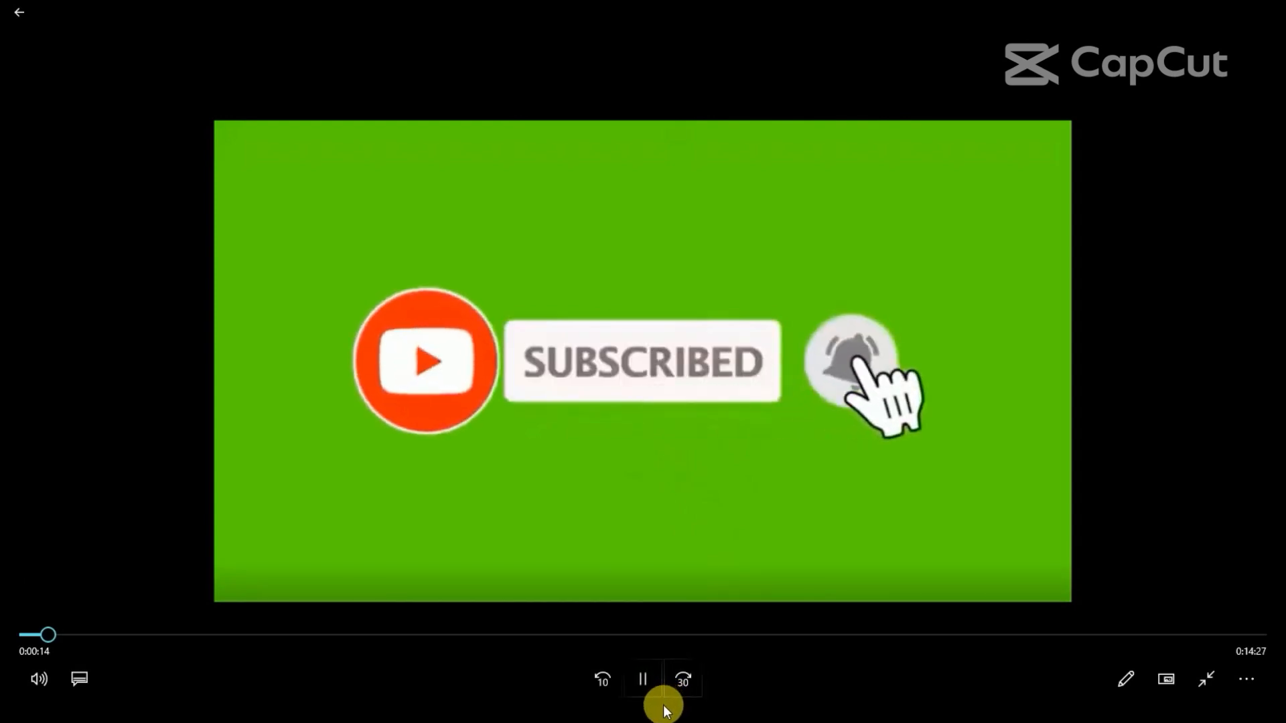
click(642, 680)
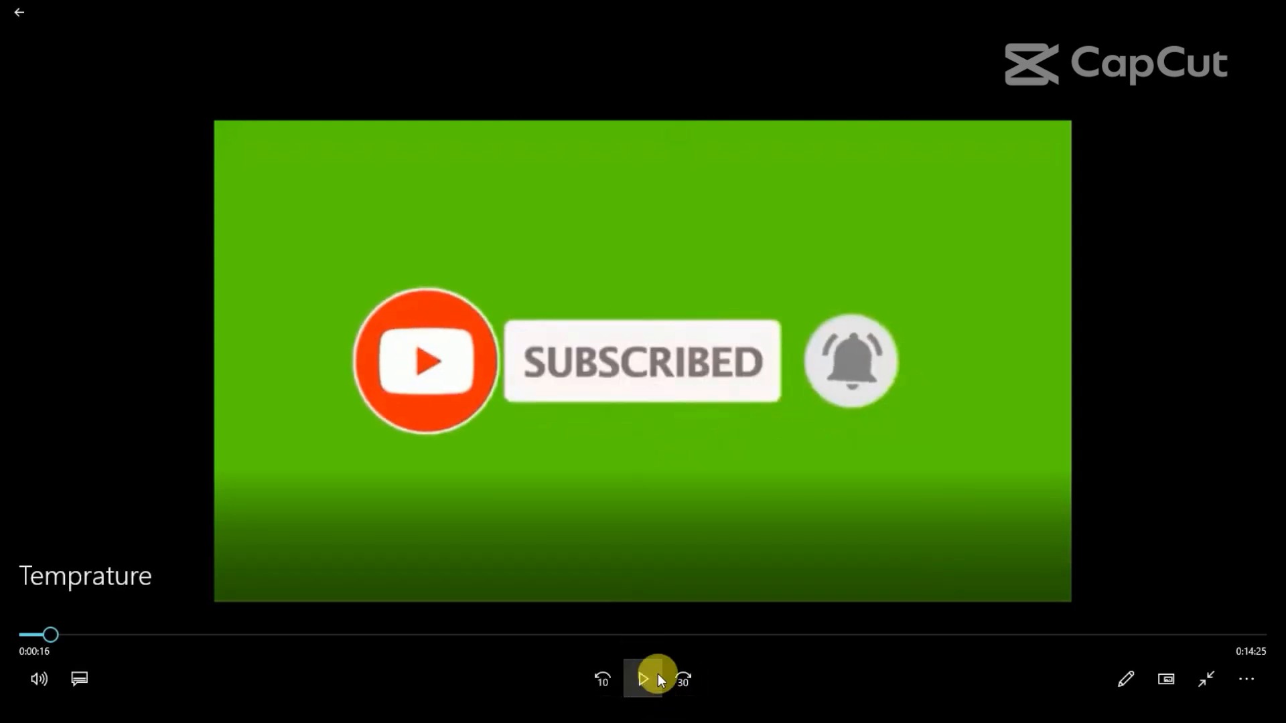
click(1193, 10)
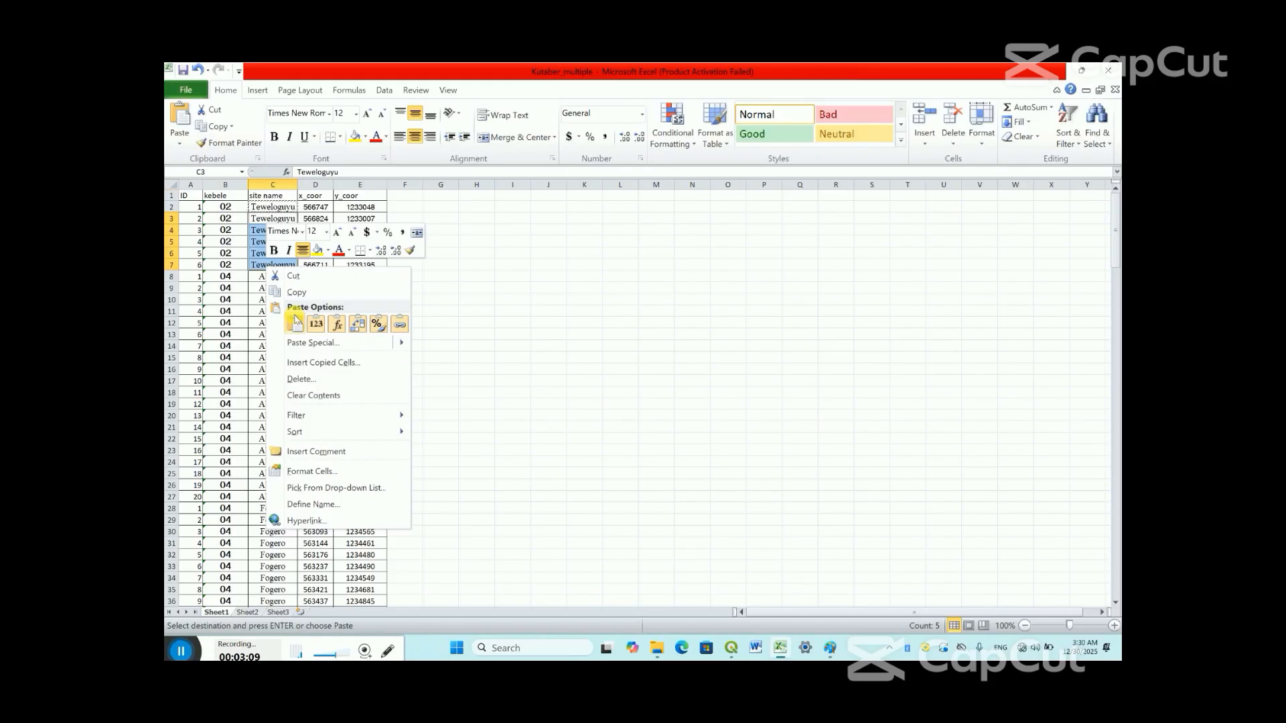
click(295, 322)
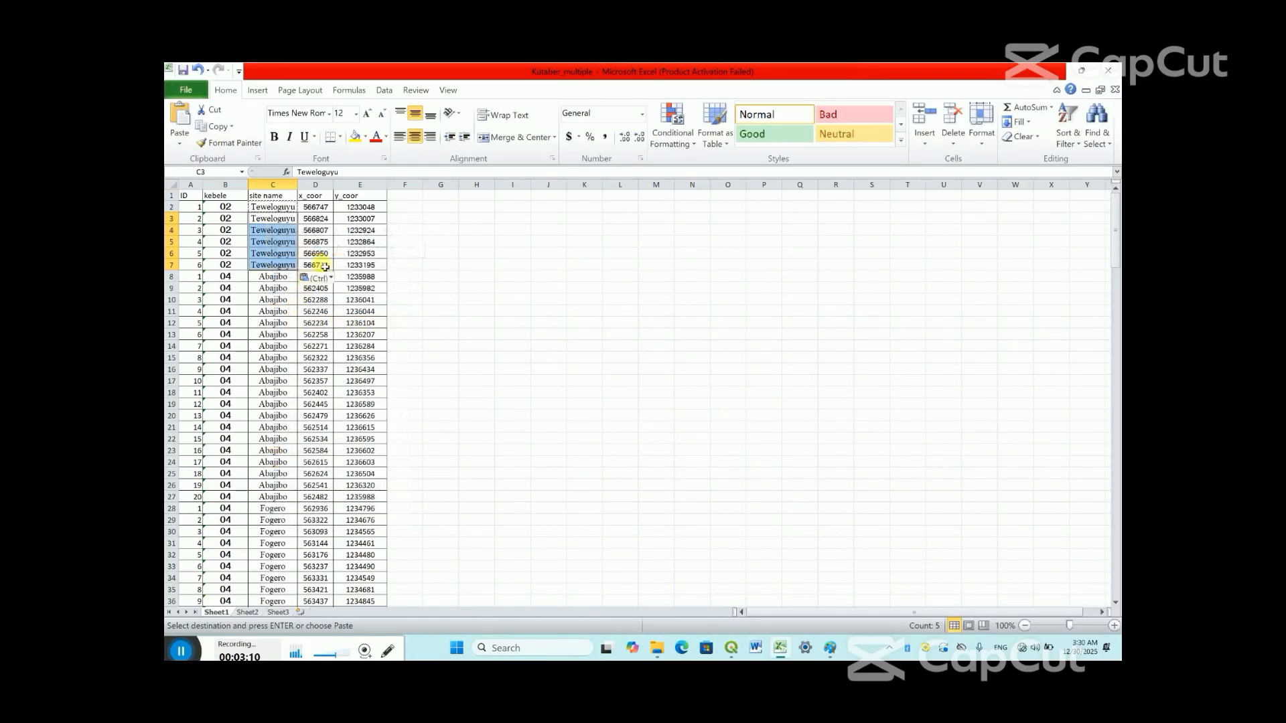
click(405, 276)
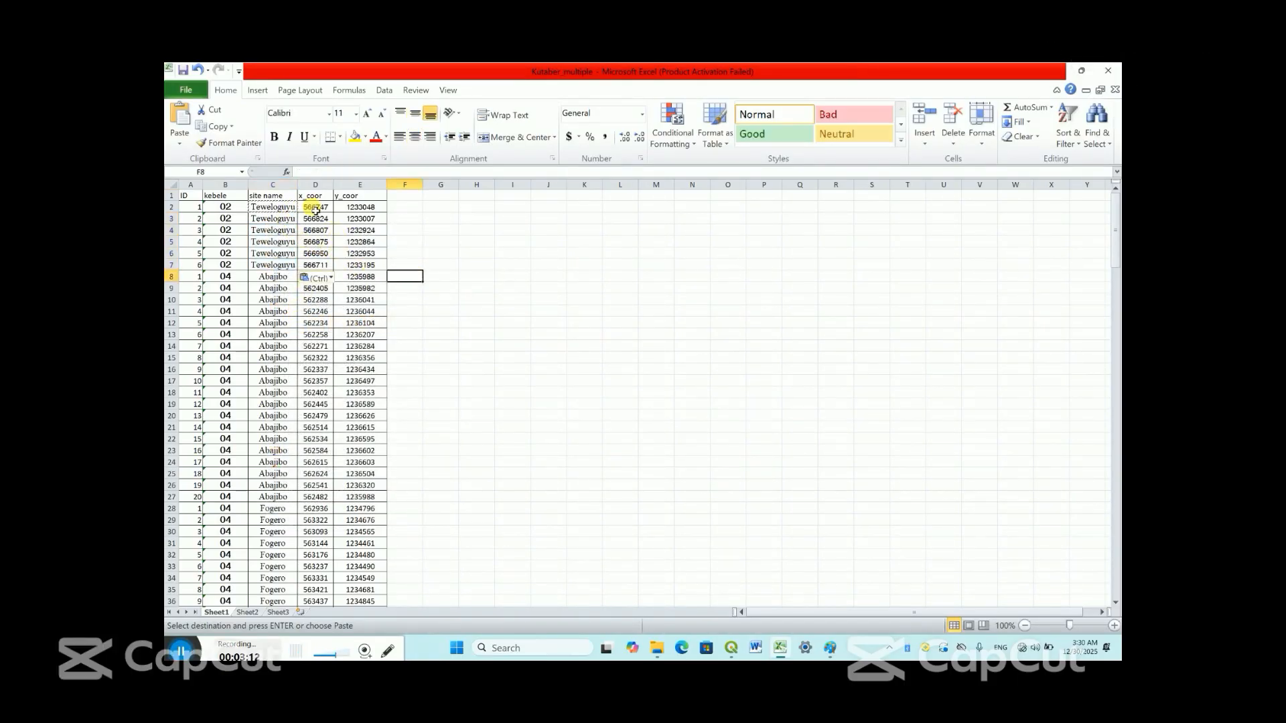
Inspect the last Teweloguyu y-coordinate in E7, the Abajibo ID numbering in A8:A27 and its kebele code in B8
click(381, 266)
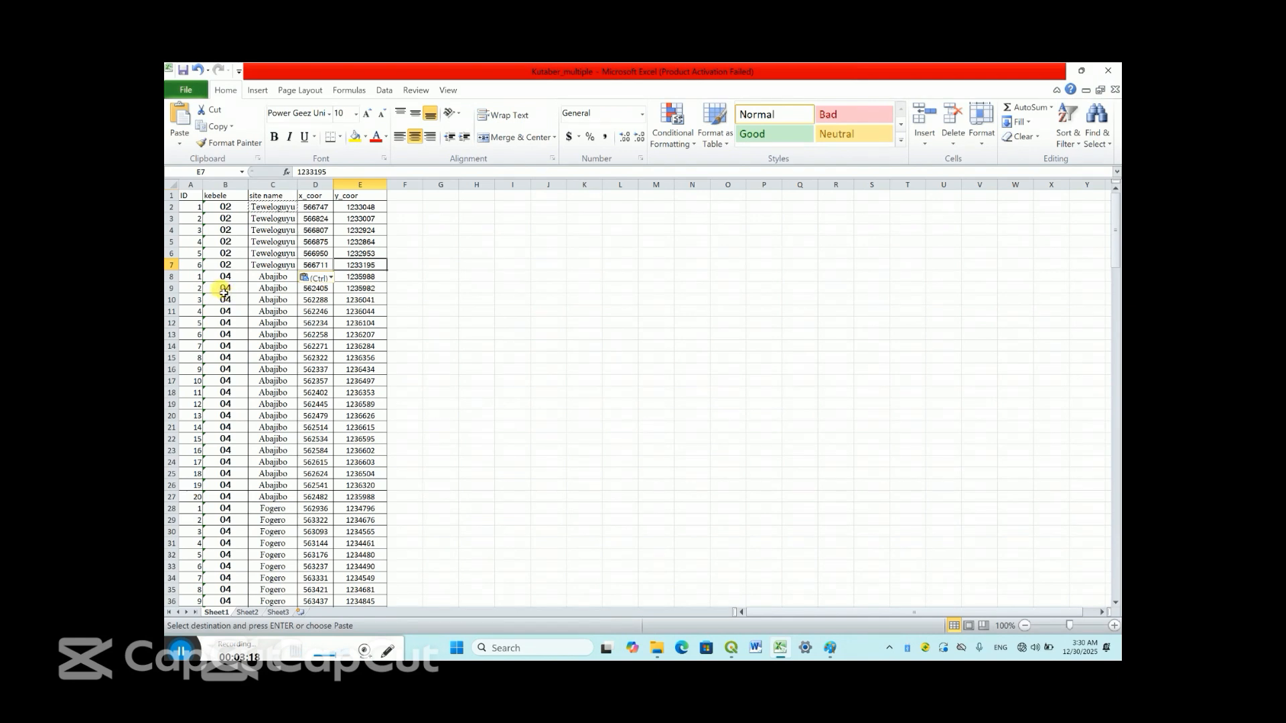
click(194, 277)
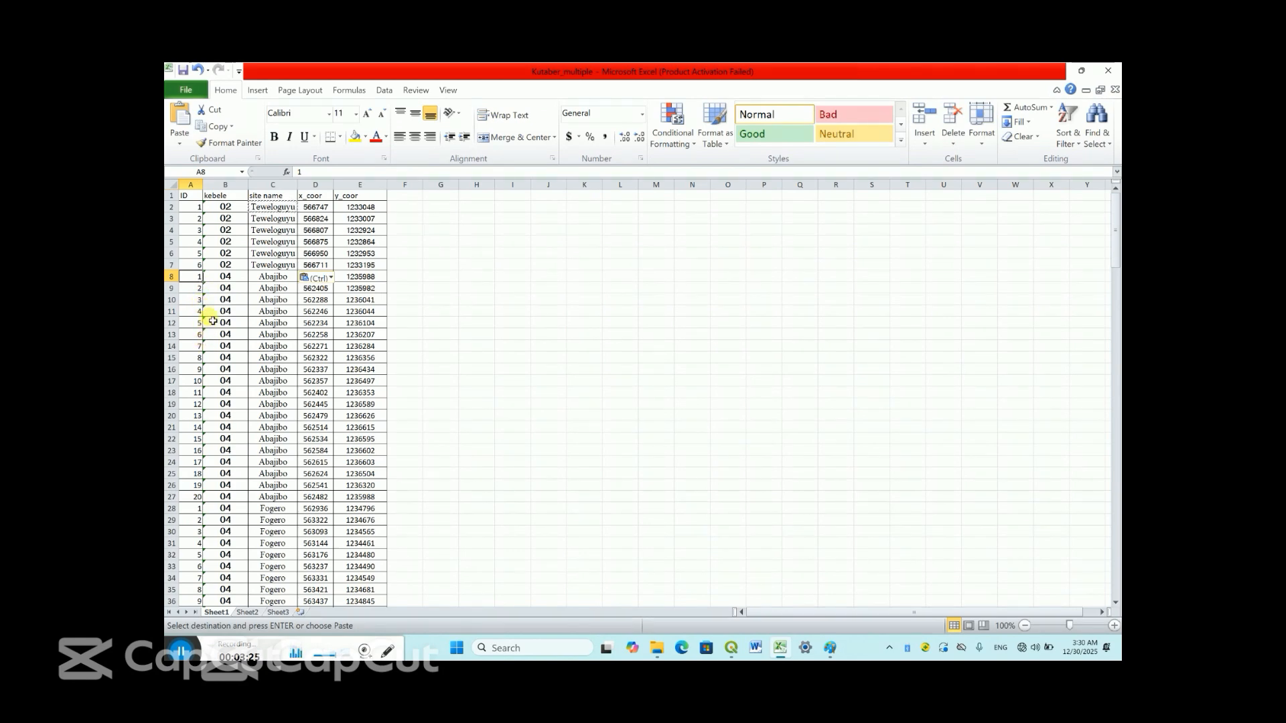
drag(201, 282, 179, 499)
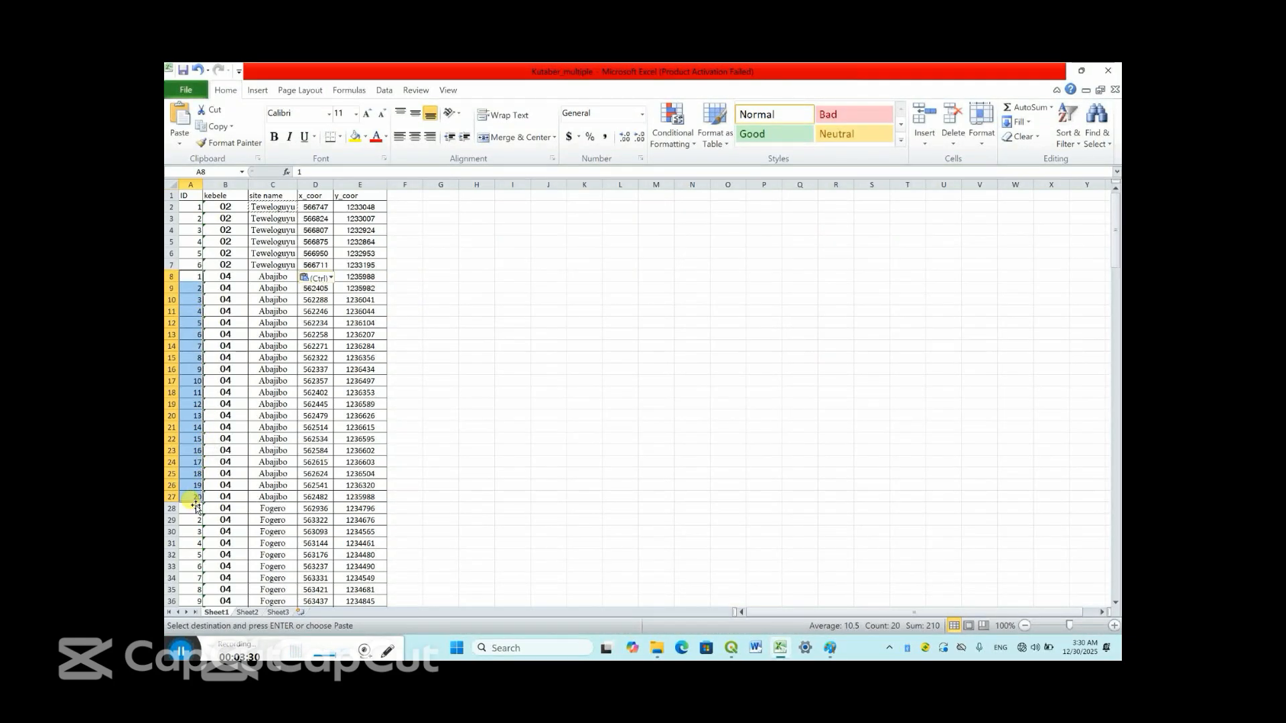
click(234, 279)
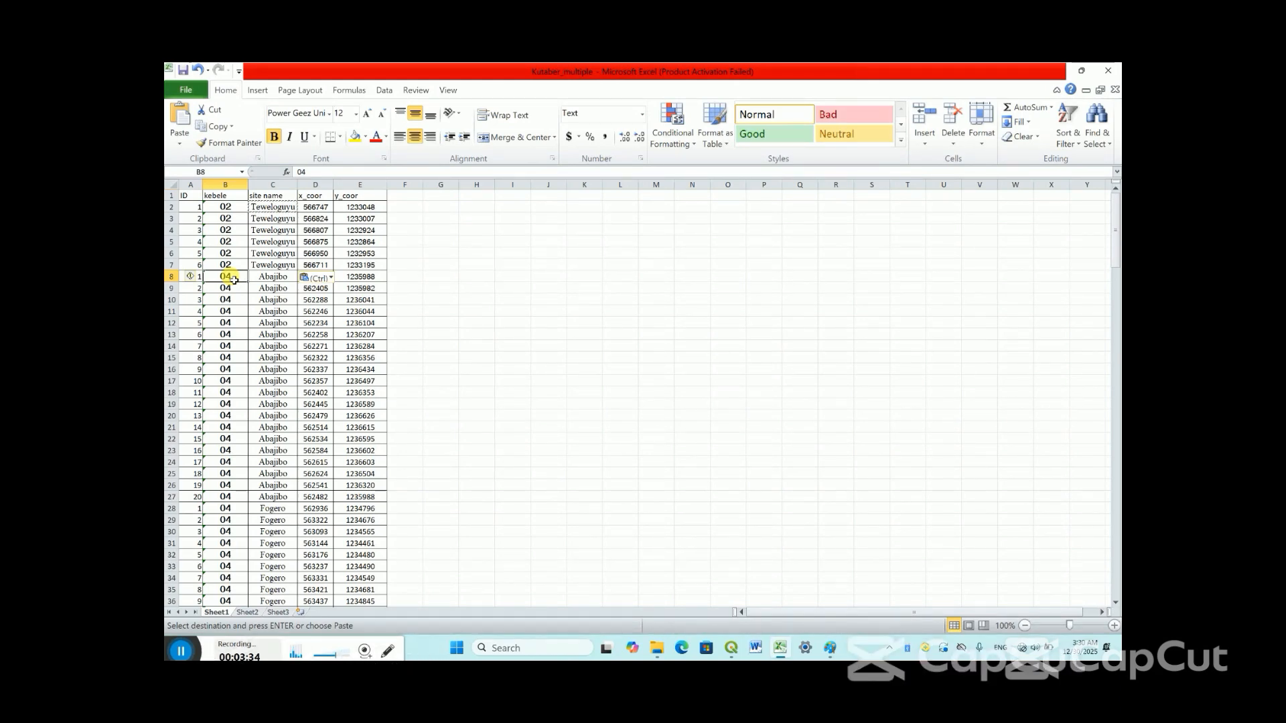
Copy the Abajibo kebele code 04 from B8 and paste it into B9:B27
right_click(235, 280)
click(265, 307)
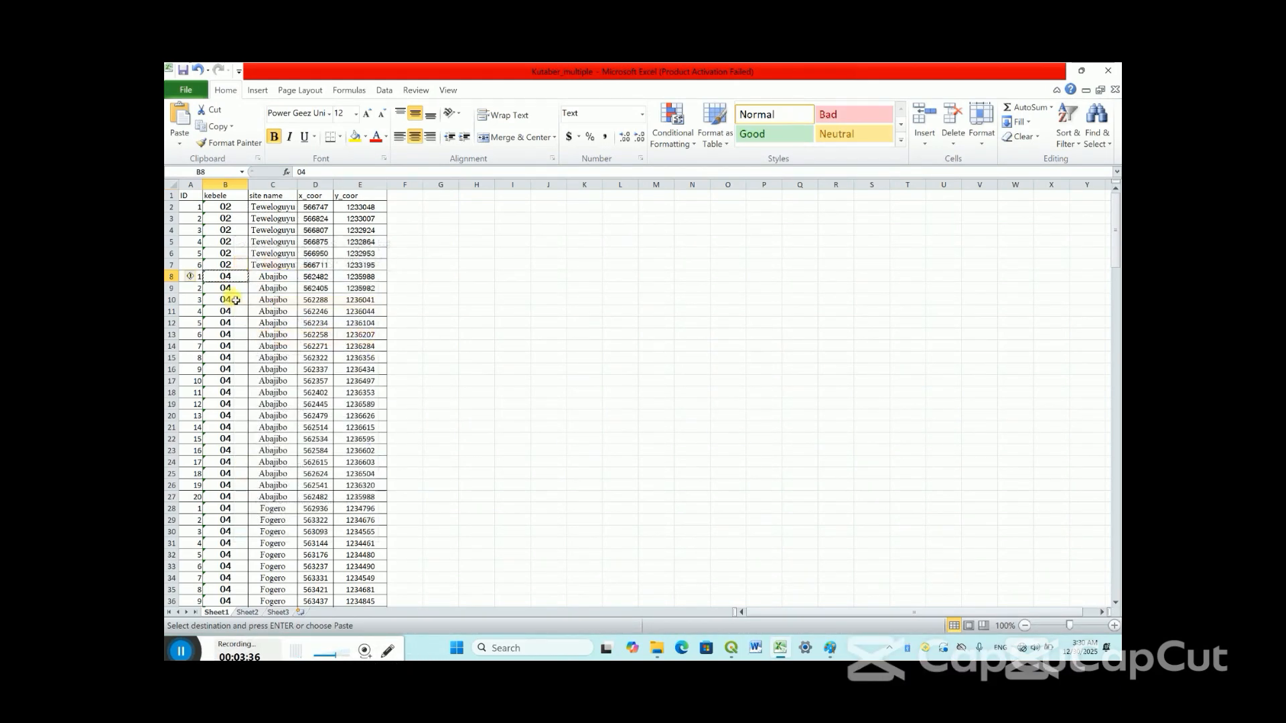
click(230, 291)
drag(229, 304, 222, 497)
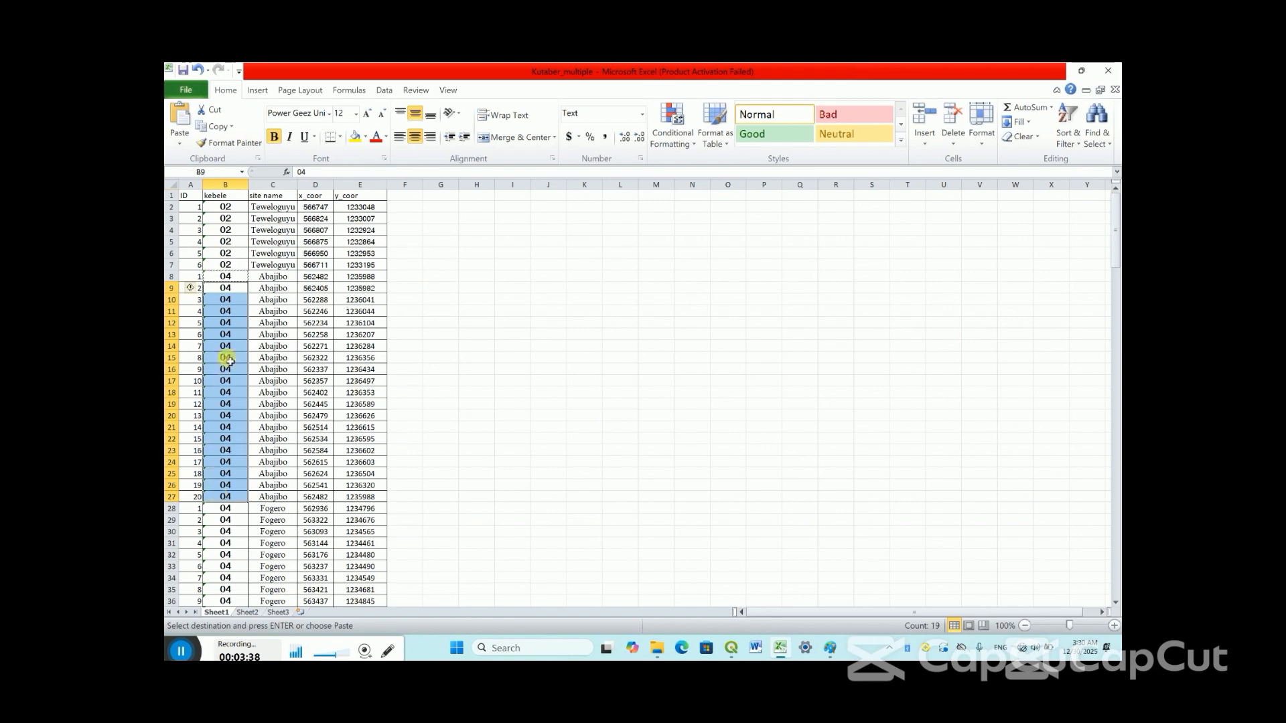
right_click(219, 292)
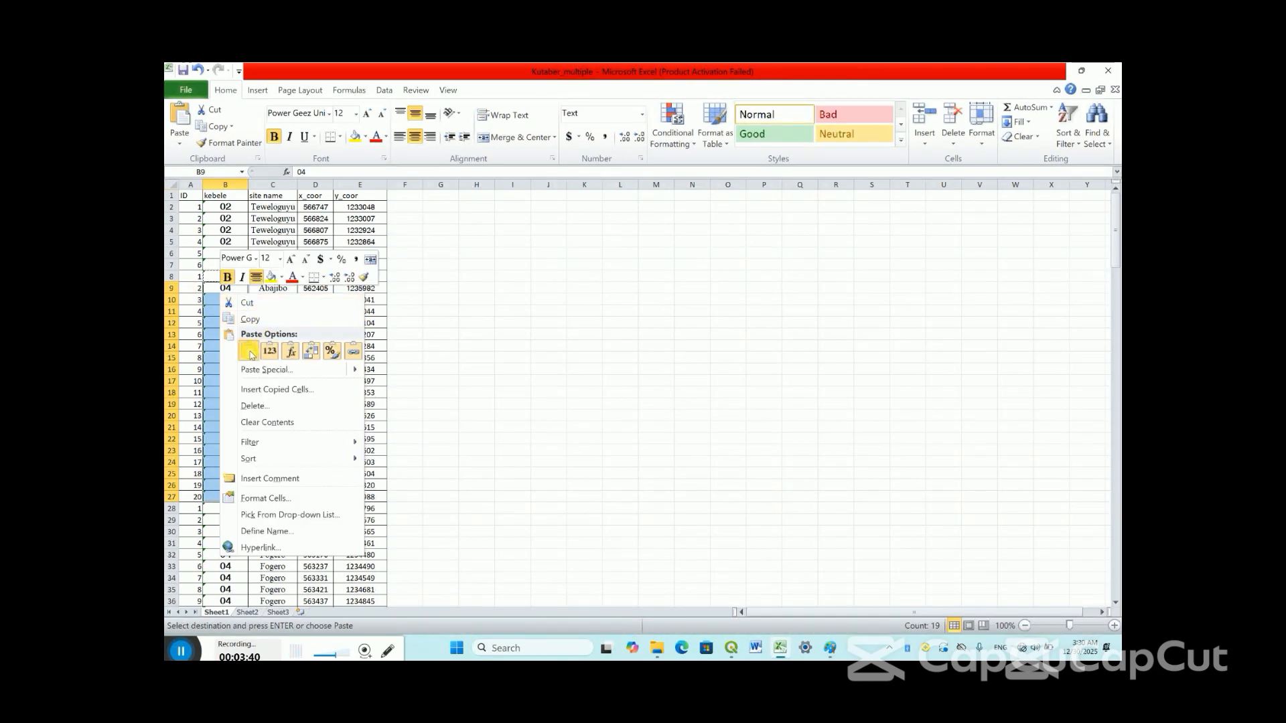
click(250, 351)
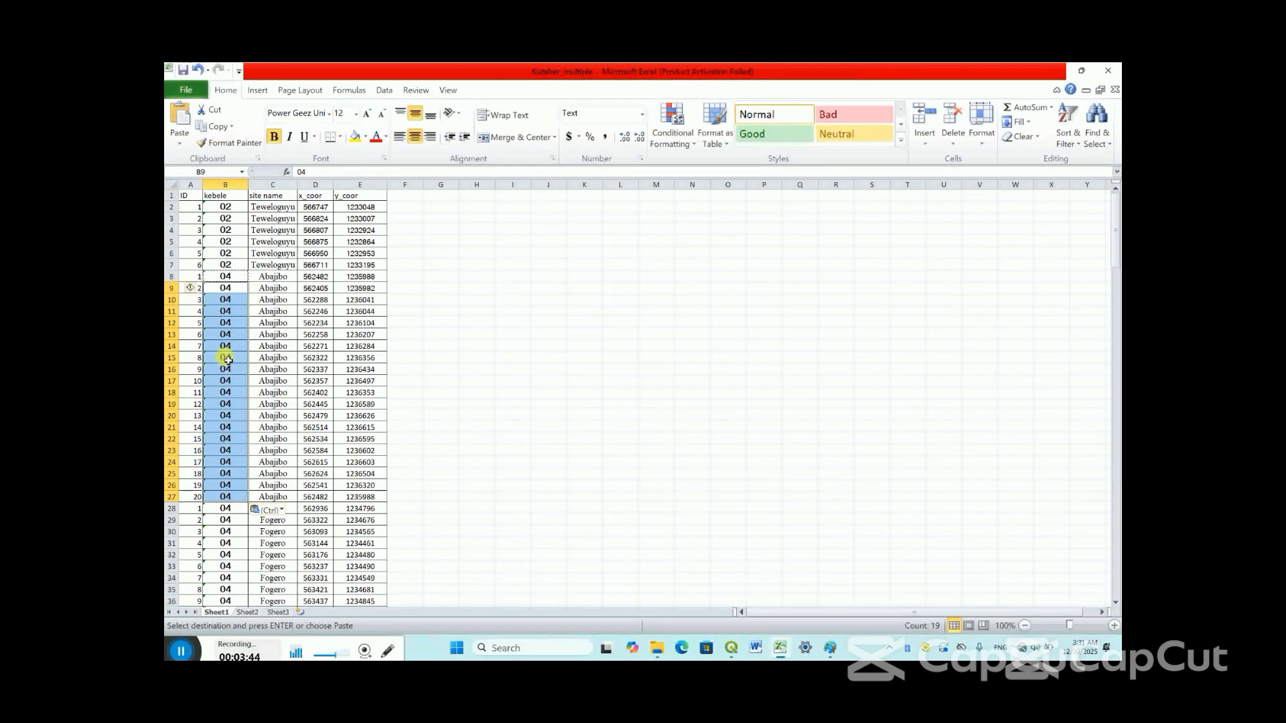
Repeat the copy of kebele code 04 from B8, pasting it over B9:B27 again
click(225, 277)
right_click(225, 279)
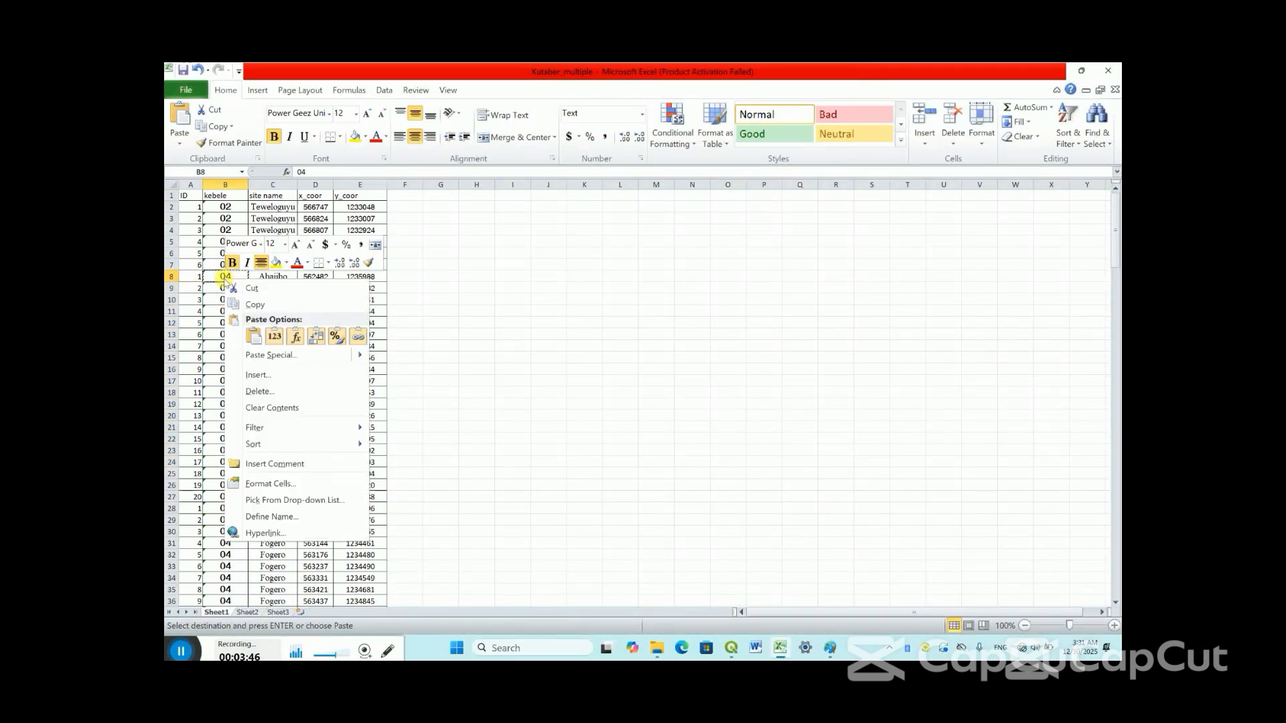
click(255, 305)
drag(225, 289, 229, 497)
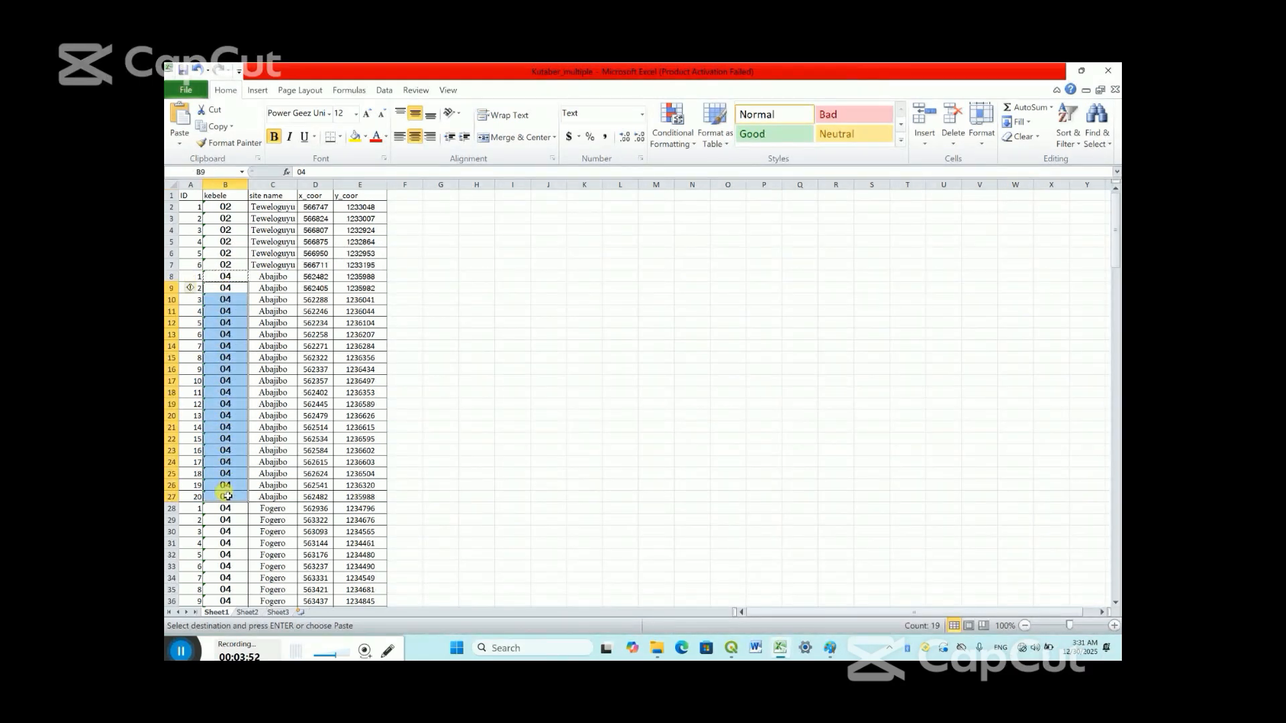
right_click(221, 292)
click(247, 343)
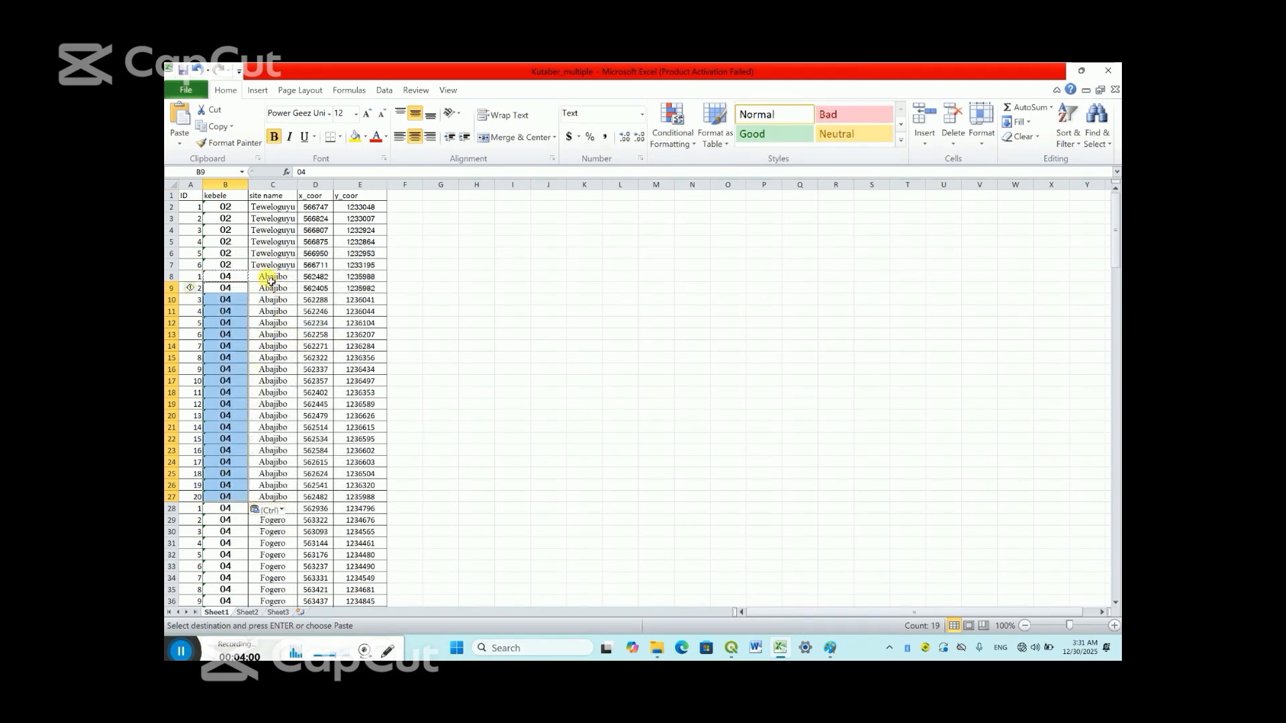
Copy the site name Abajibo from C8 and paste it into C9:C27
click(271, 279)
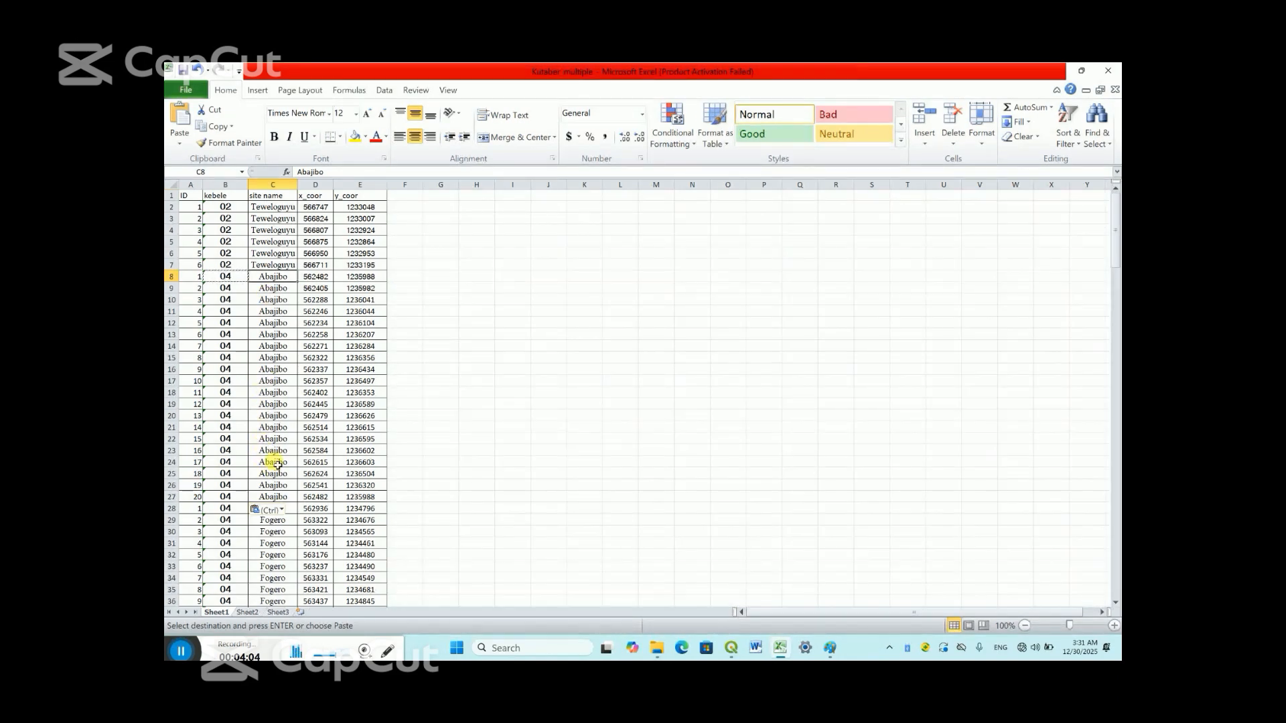
right_click(271, 279)
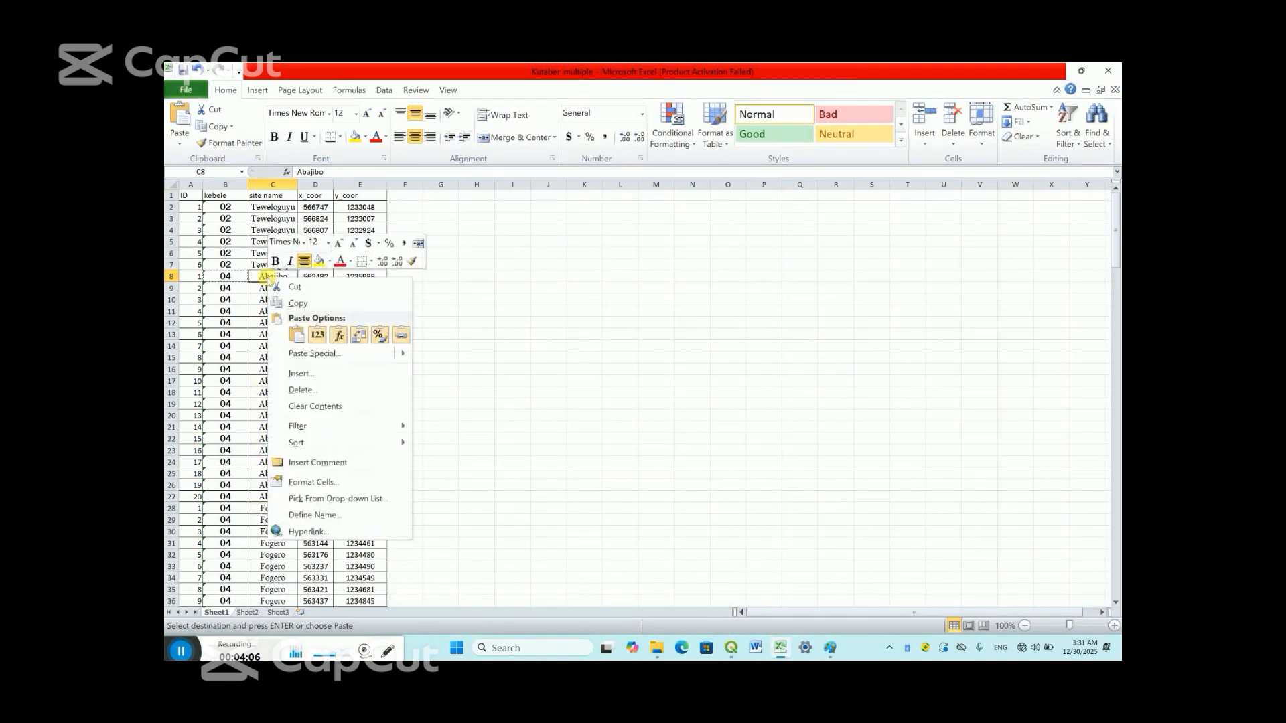
drag(270, 293, 272, 497)
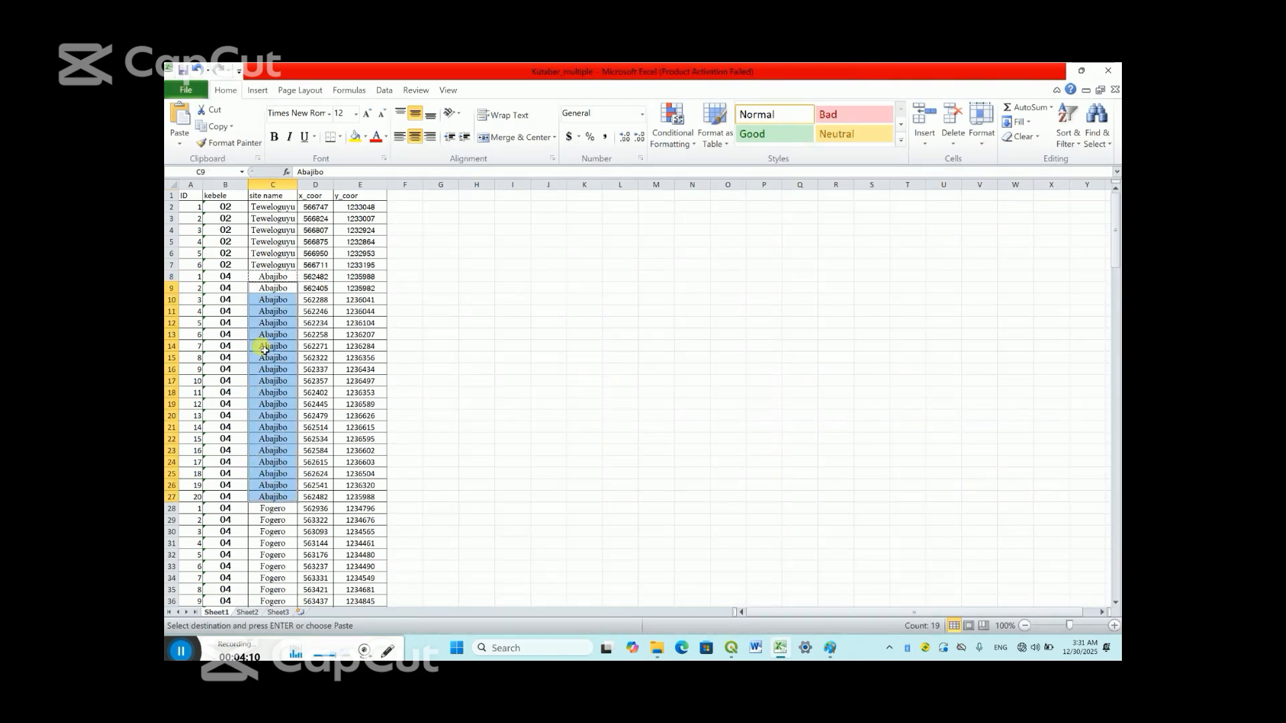
right_click(263, 288)
click(293, 346)
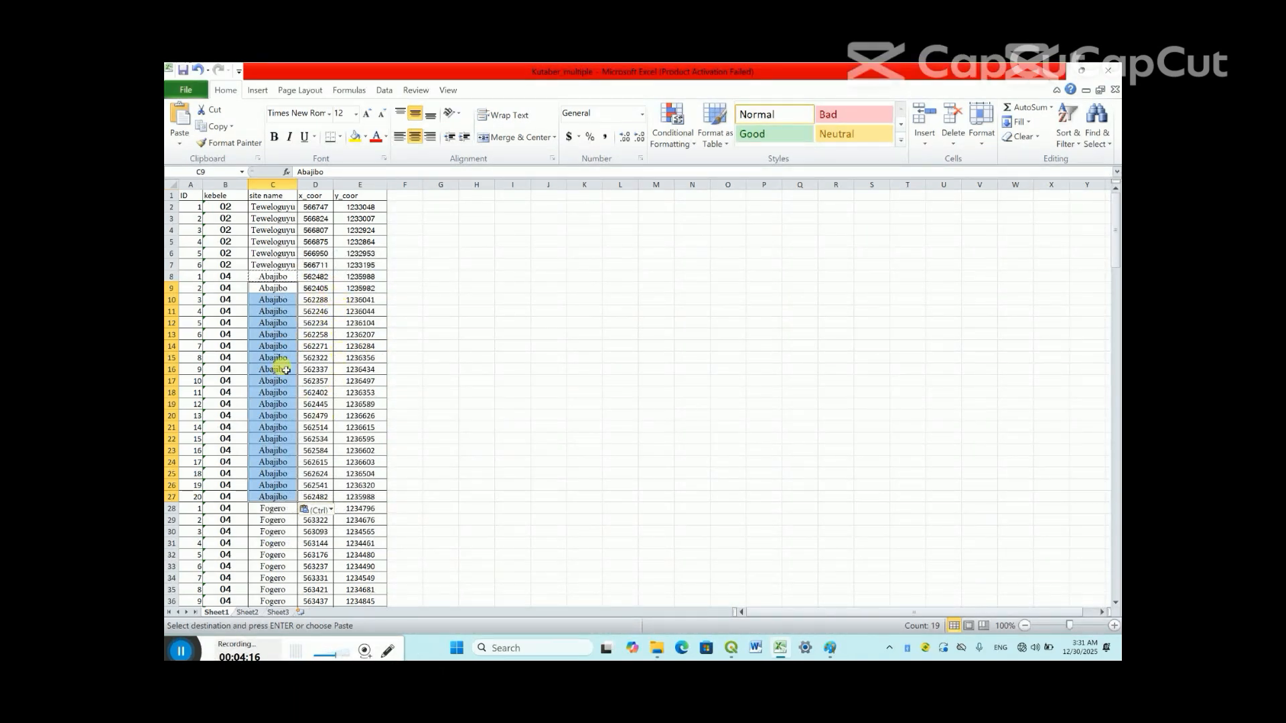
Examine where the ID numbering restarts for Fogero and Mehonegne, the last Aba siraji ID in A69, and the sites listed below
scroll(309, 384, down, 4)
scroll(309, 384, down, 3)
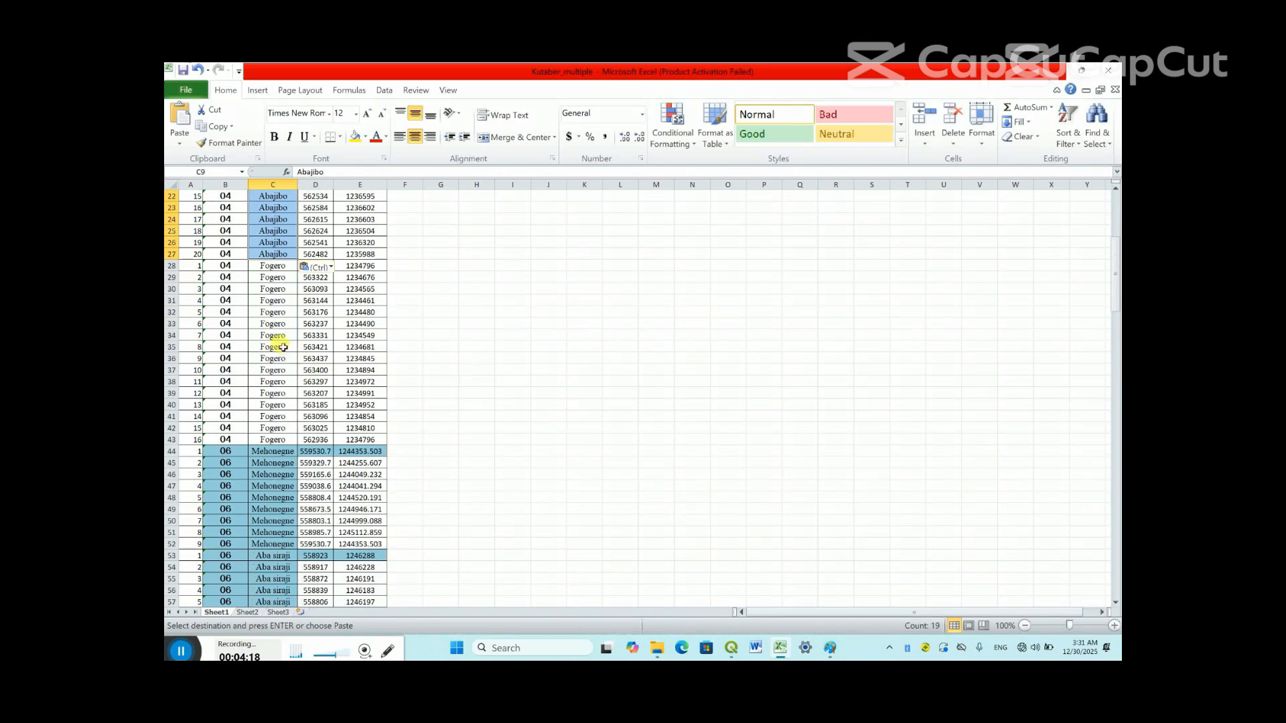
click(196, 268)
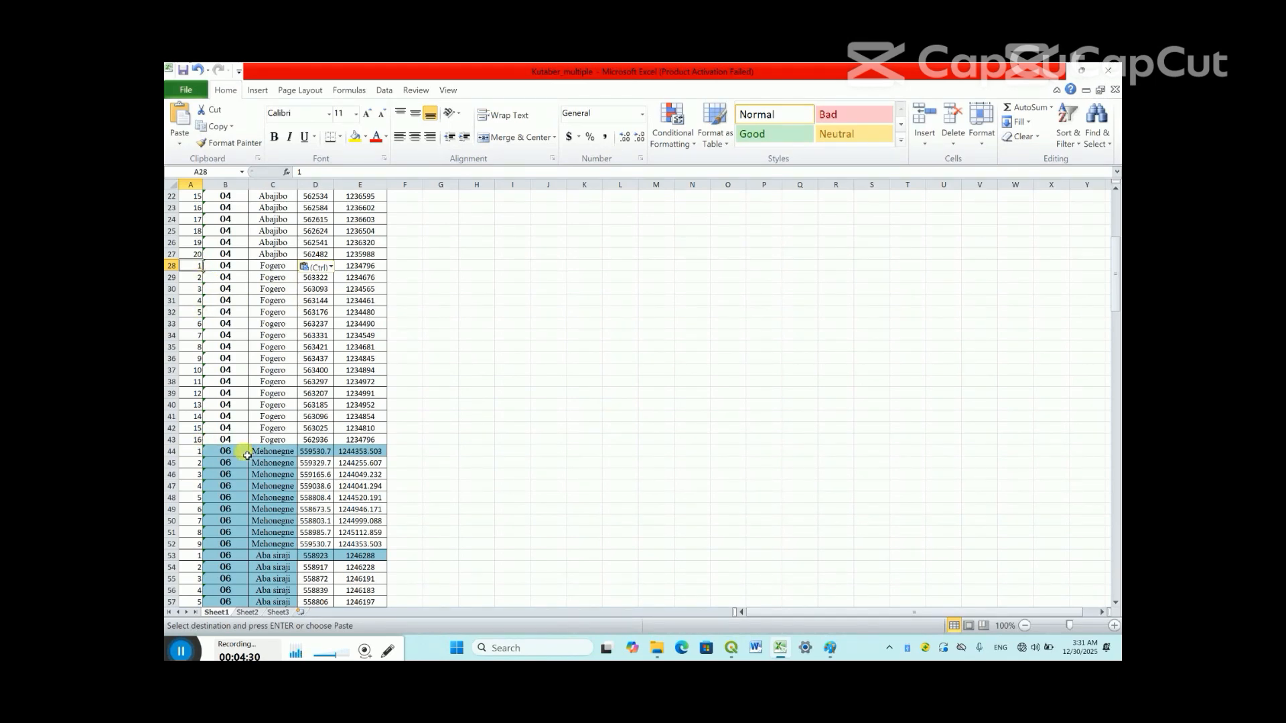
scroll(221, 444, down, 4)
click(199, 313)
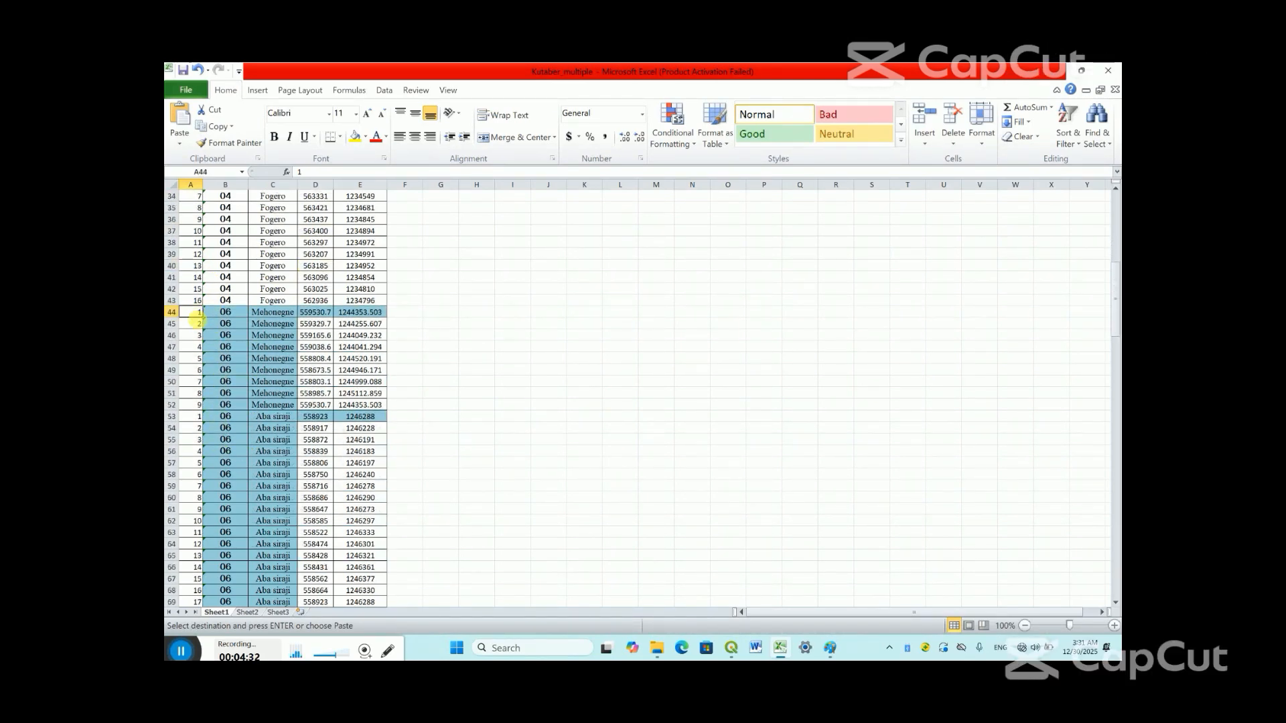
scroll(206, 450, down, 1)
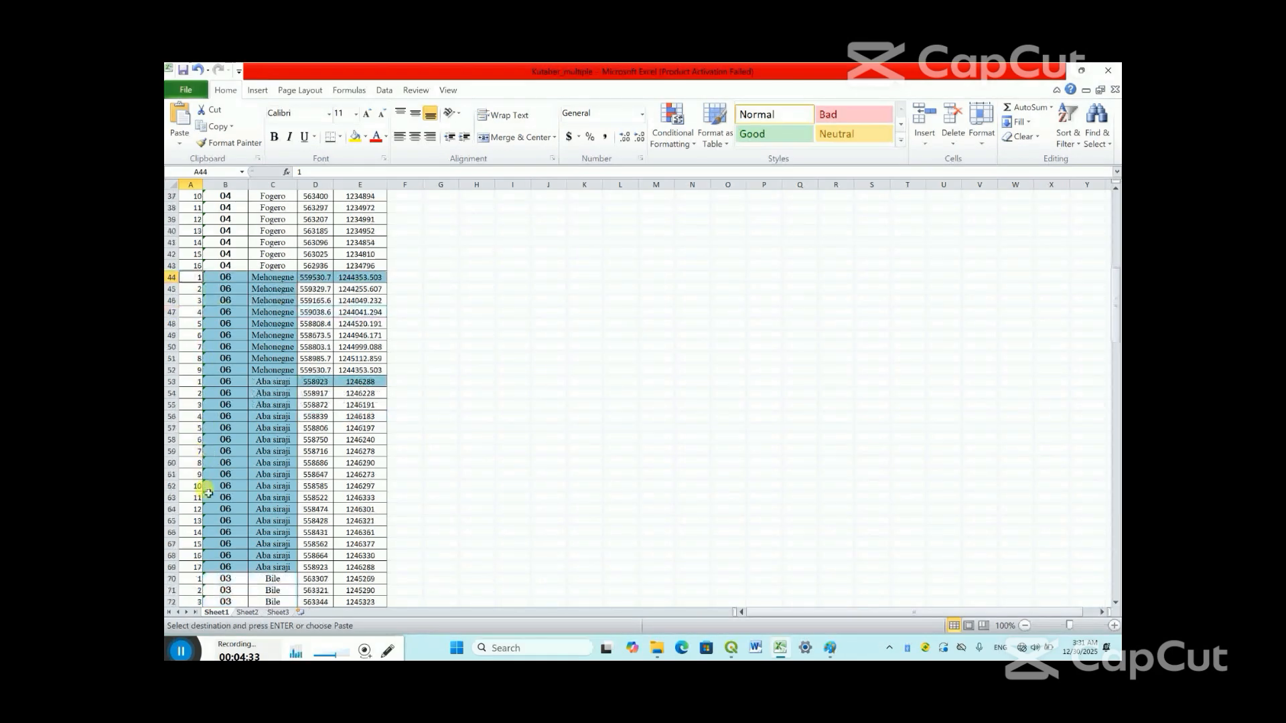
click(194, 569)
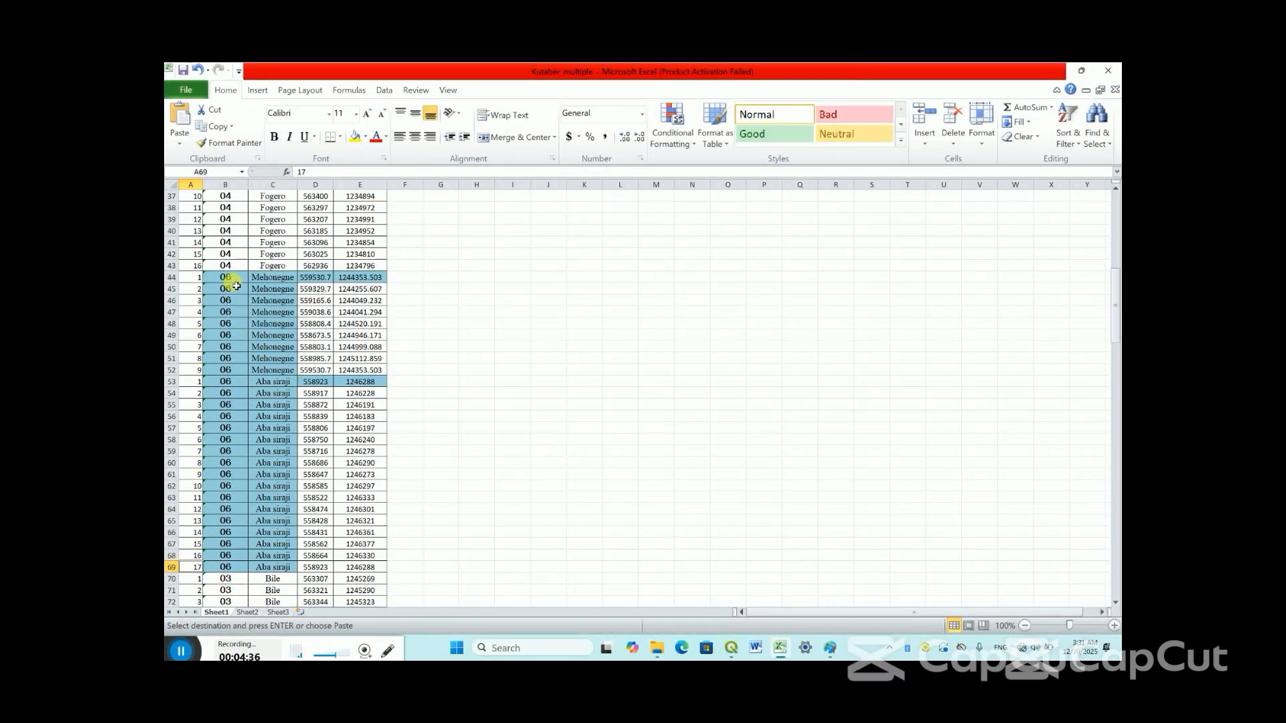
scroll(276, 323, down, 1)
scroll(279, 327, down, 20)
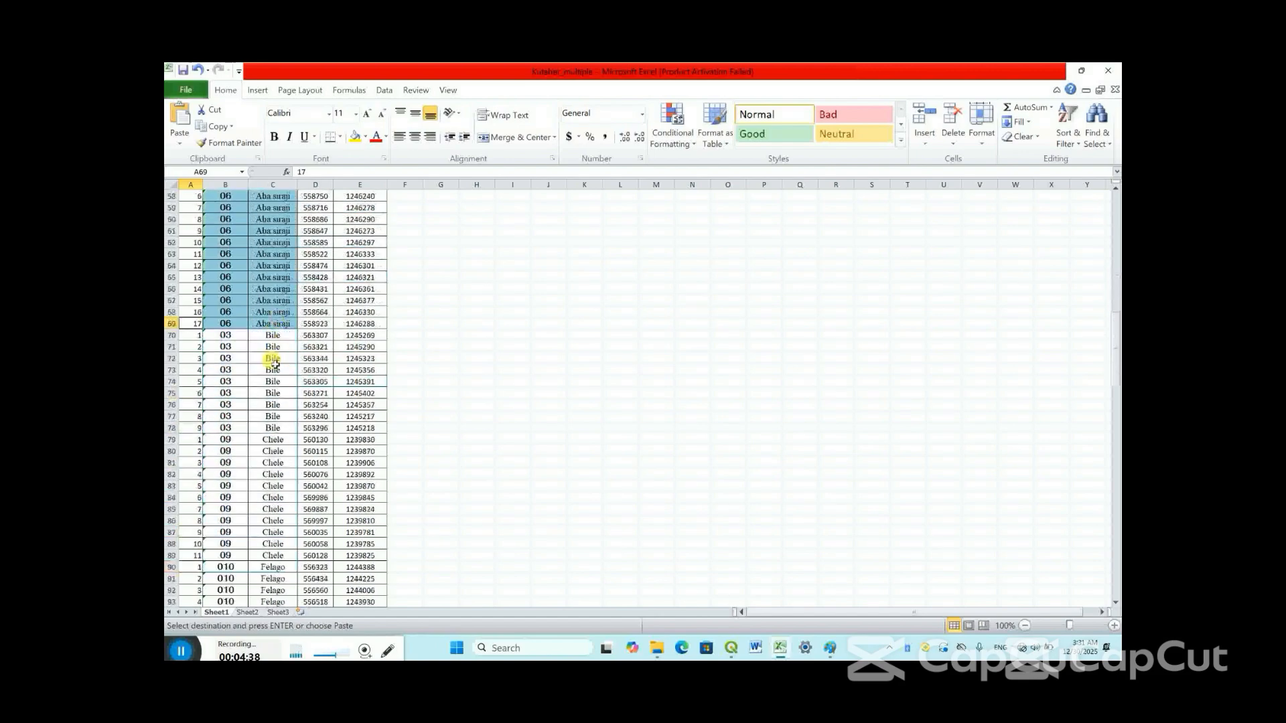
scroll(276, 358, up, 20)
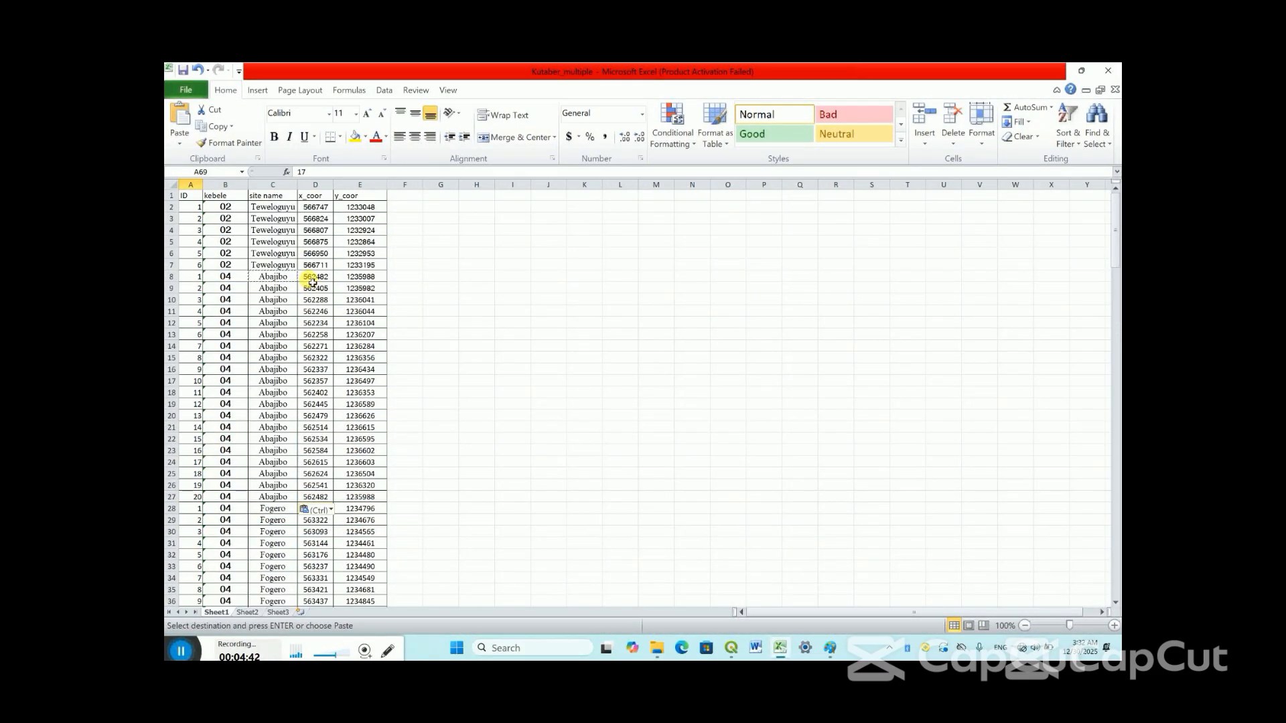
click(405, 208)
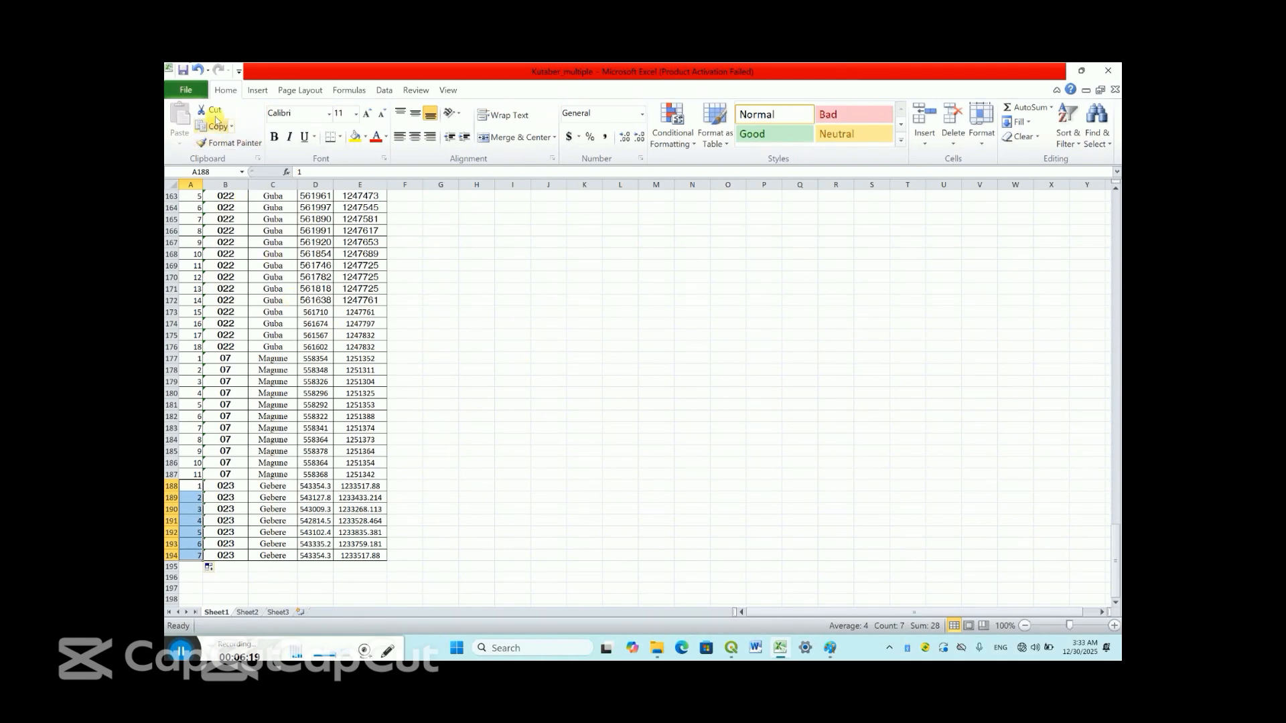
Save the workbook, then save it as Kutaber_multiple in CSV (Comma delimited) format, replacing the existing CSV and keeping that format
click(184, 71)
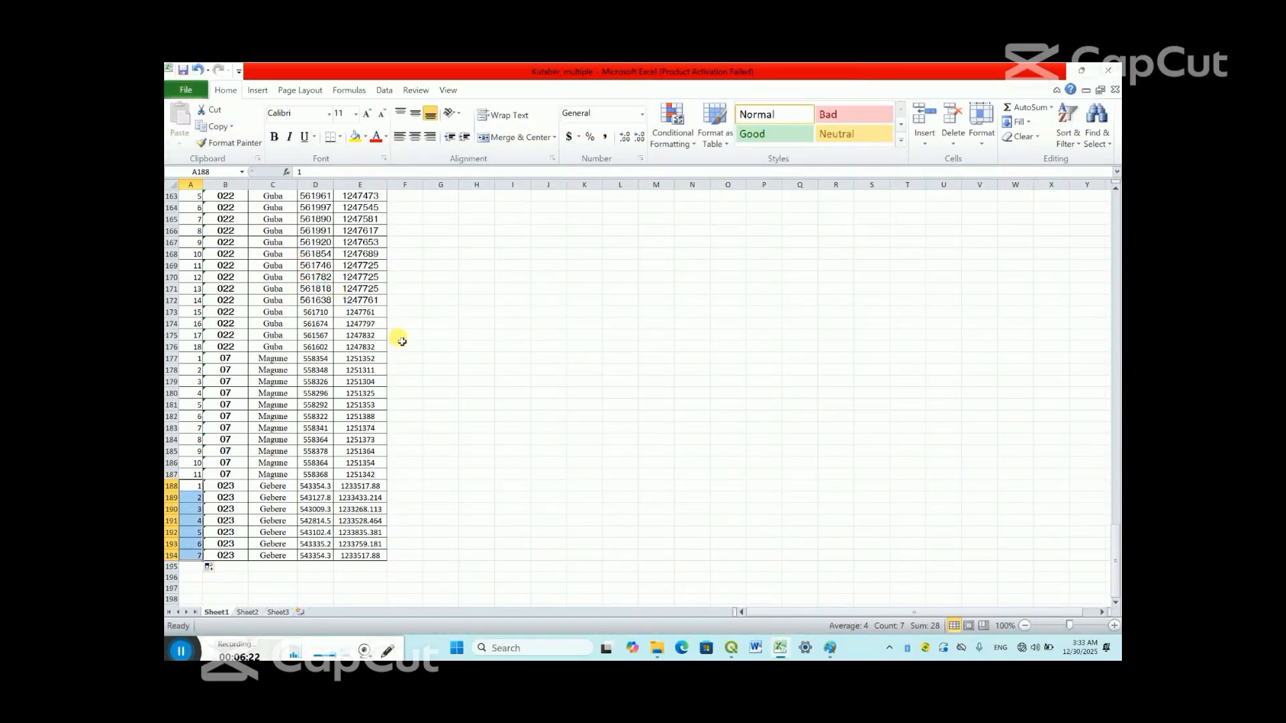
click(188, 89)
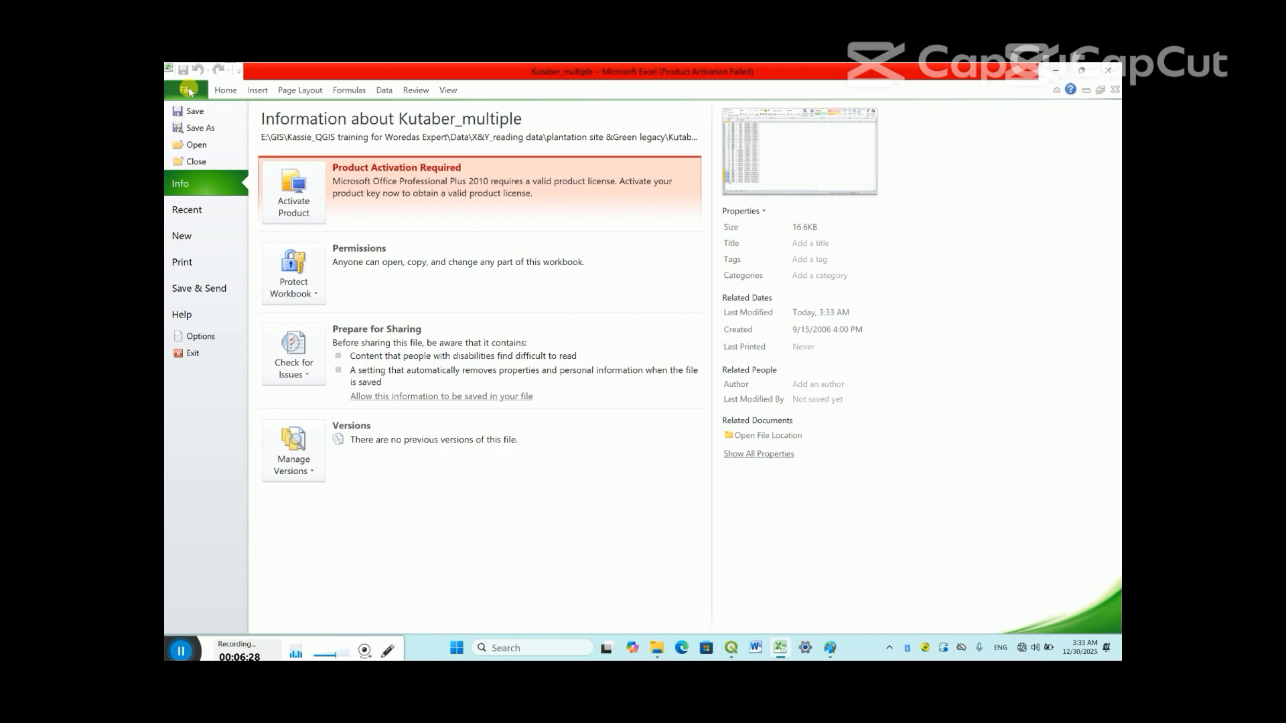
click(199, 128)
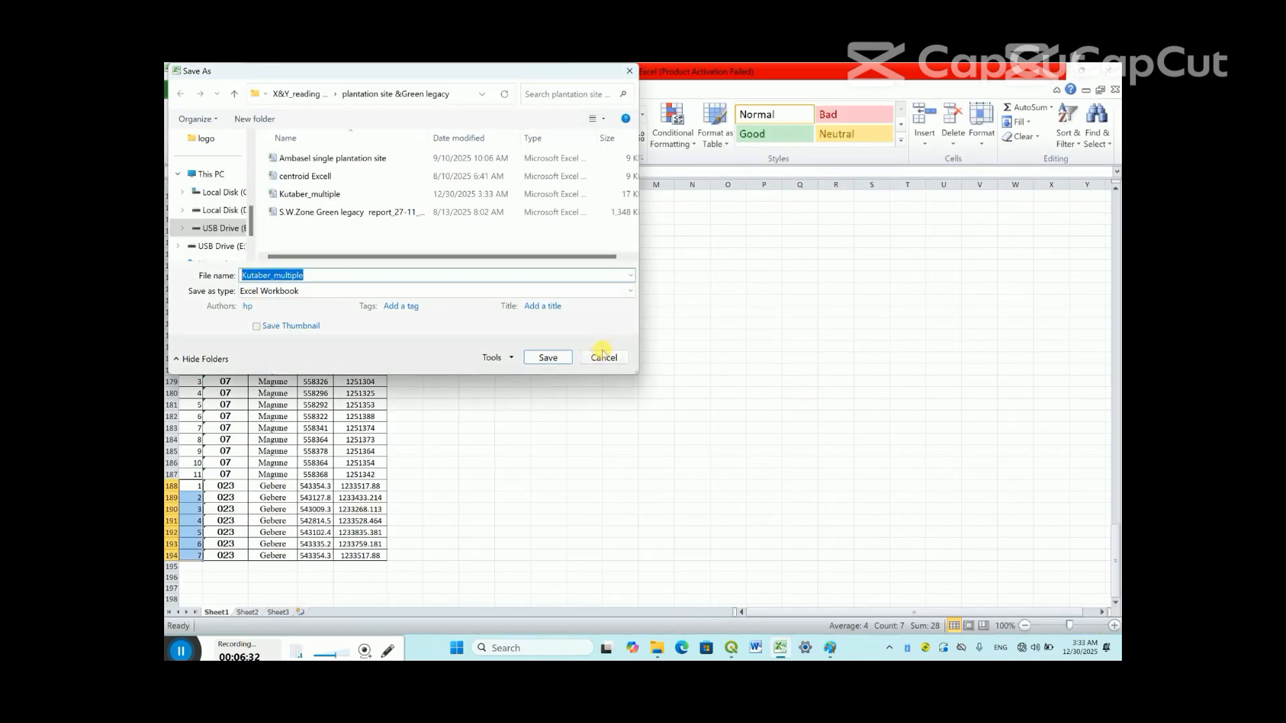
click(630, 292)
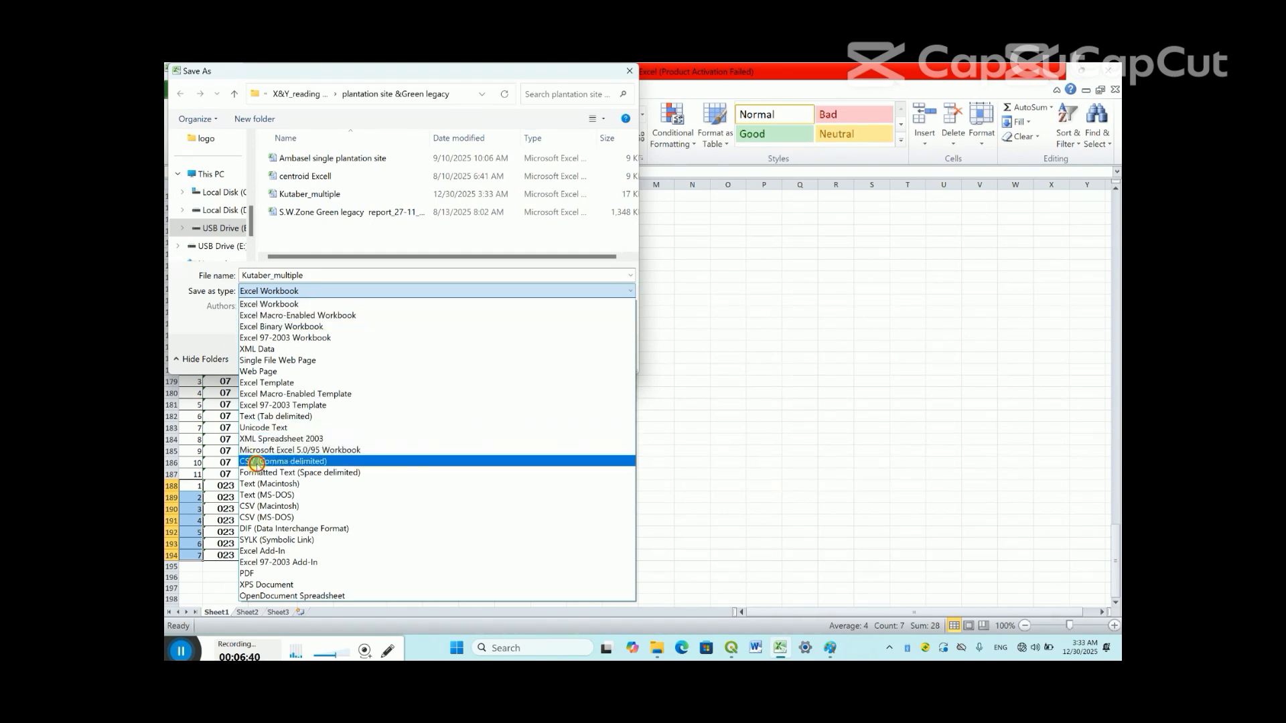
click(255, 462)
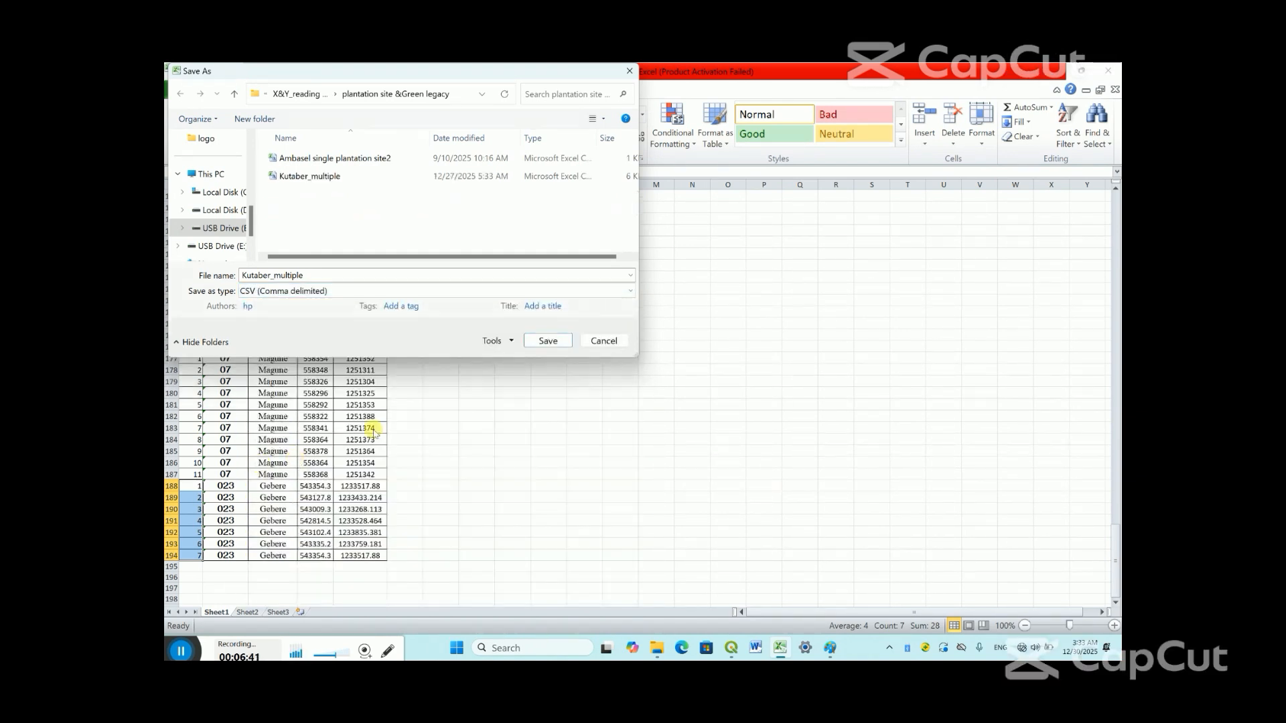
click(551, 347)
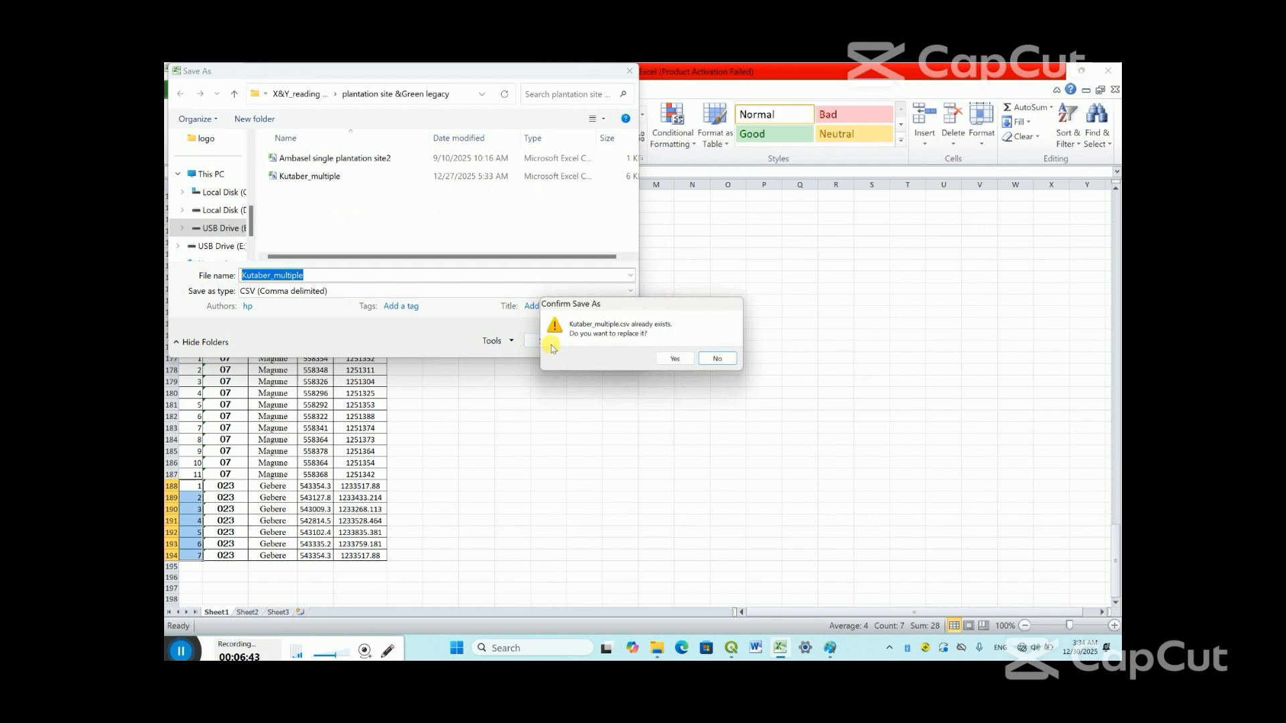
click(675, 360)
click(621, 388)
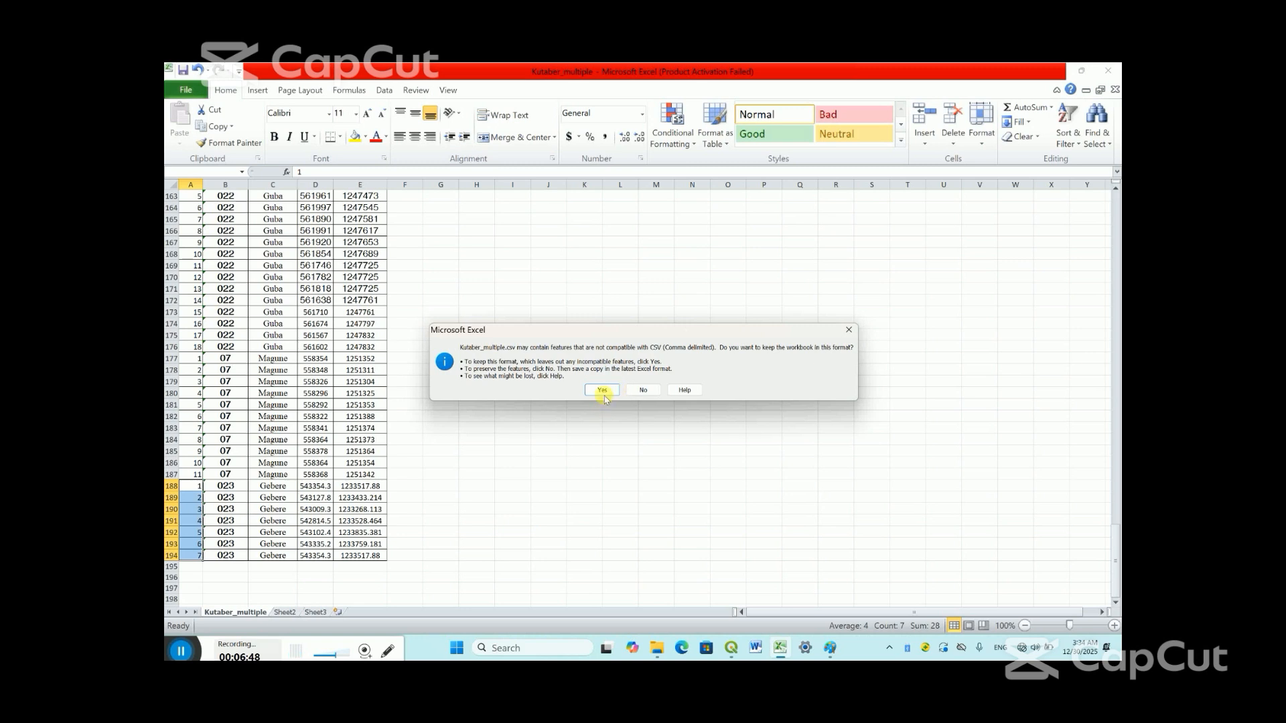
click(603, 396)
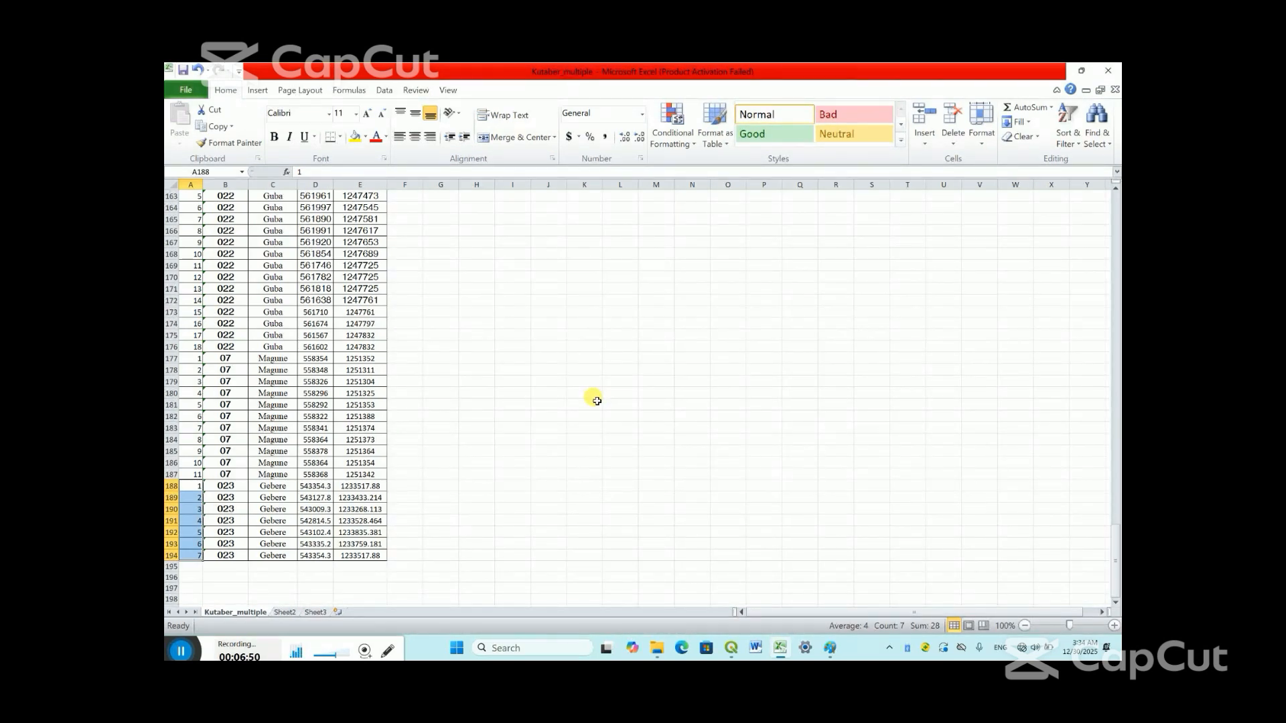
Close the workbook, saving its changes over Kutaber_multiple.csv and keeping the CSV format
click(1115, 71)
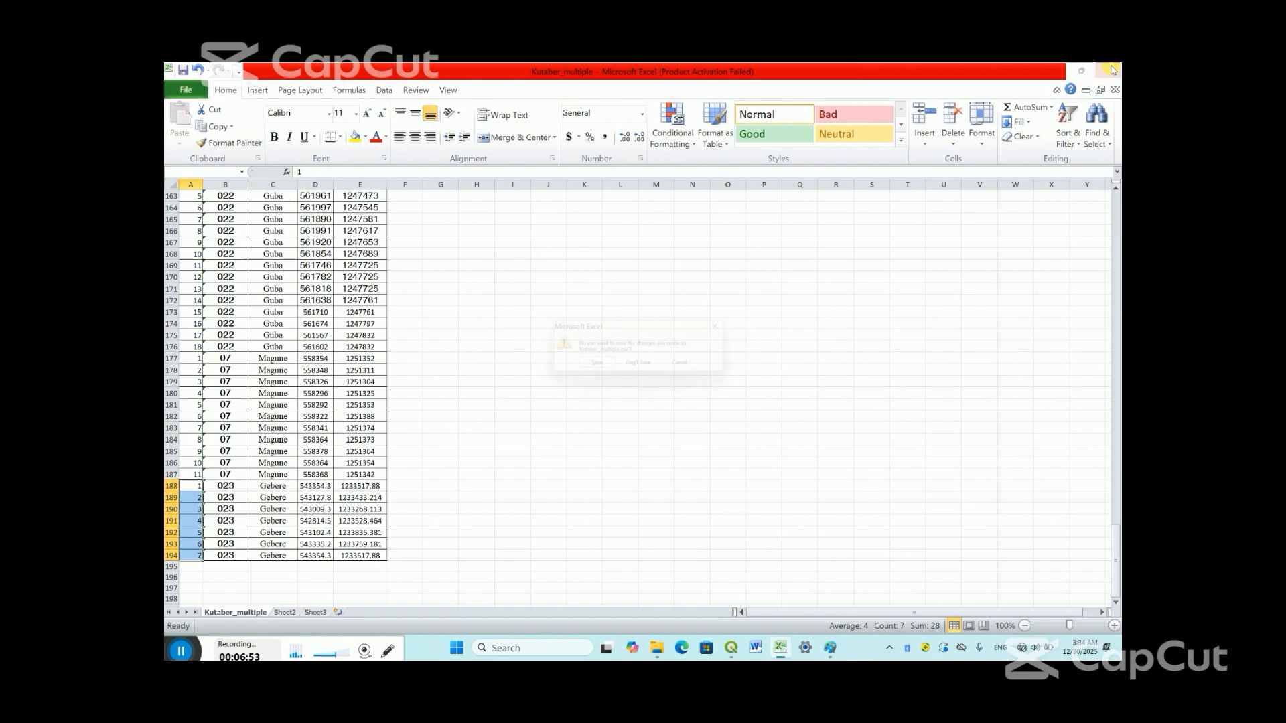
click(596, 368)
click(548, 341)
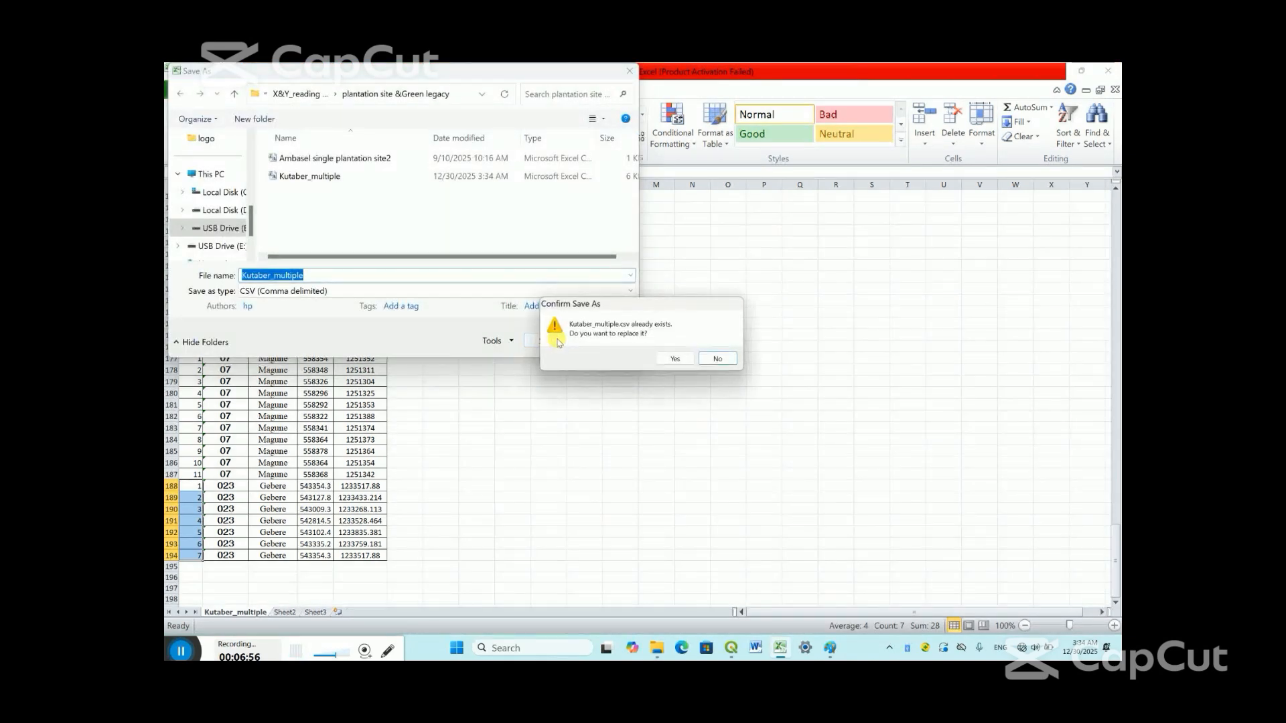
click(676, 359)
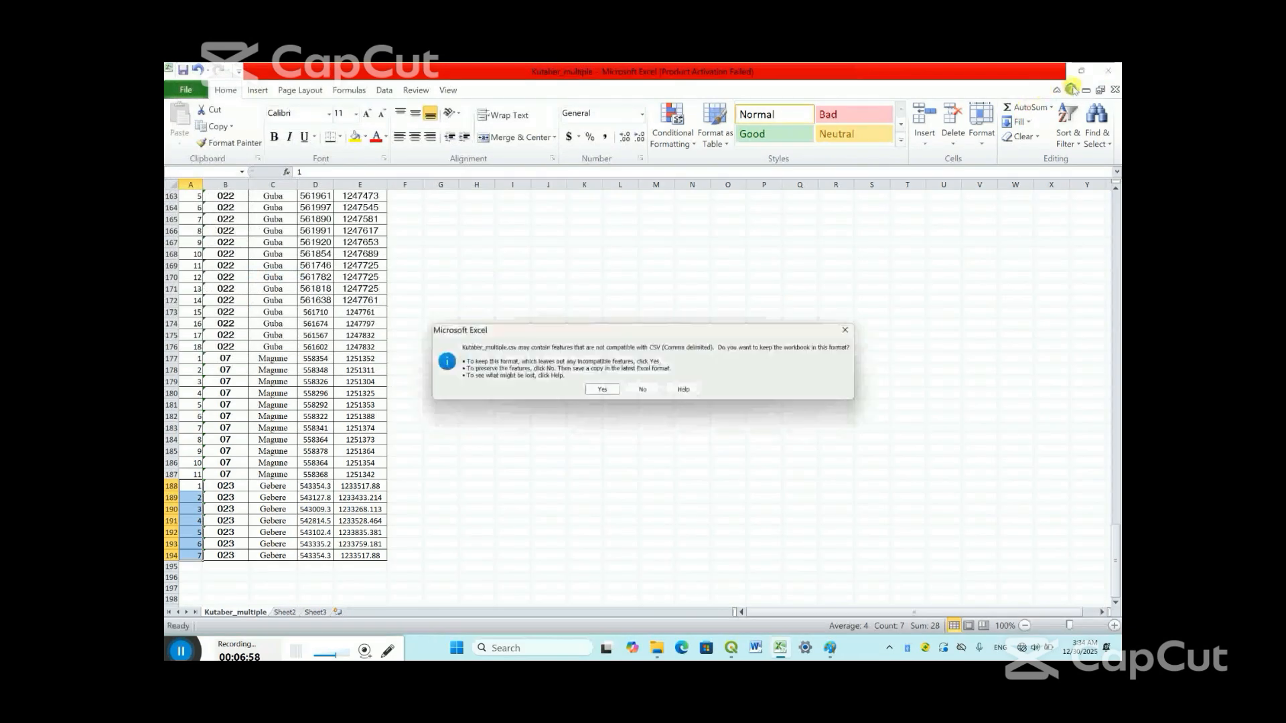
click(603, 389)
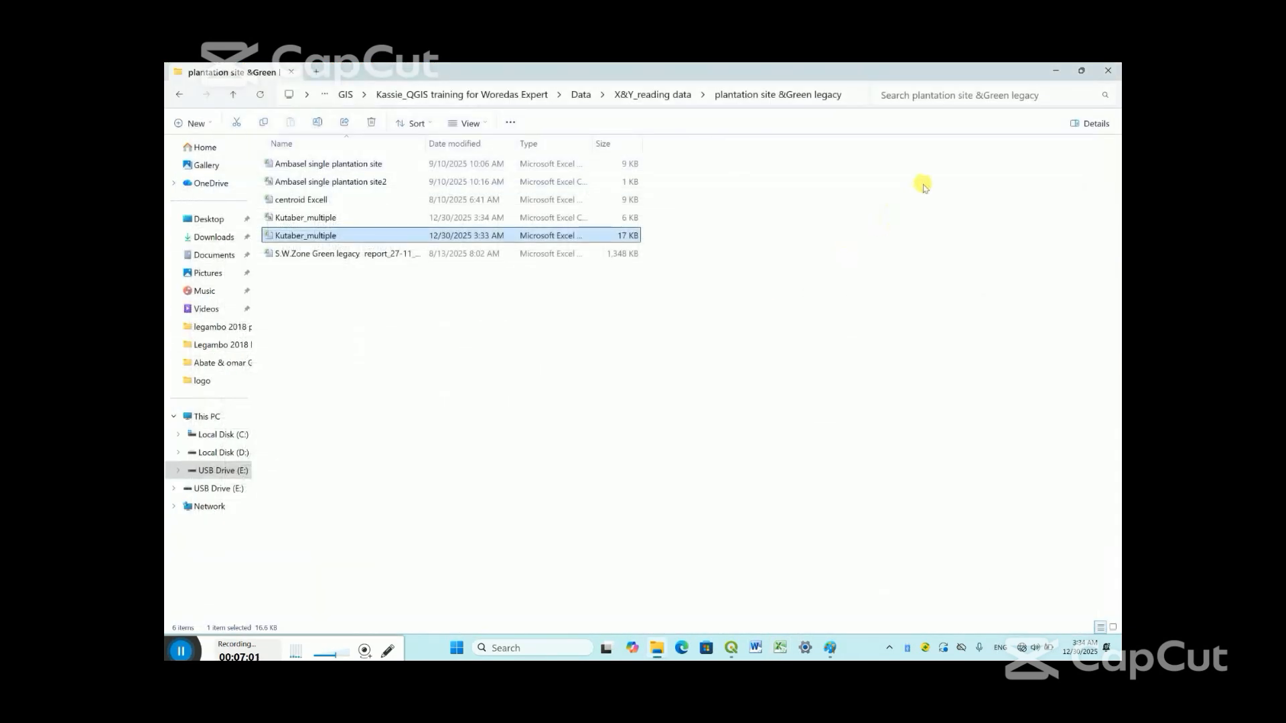
Switch to QGIS, start adding a delimited text layer, and choose the Kutaber_multiple CSV as its source file
click(731, 648)
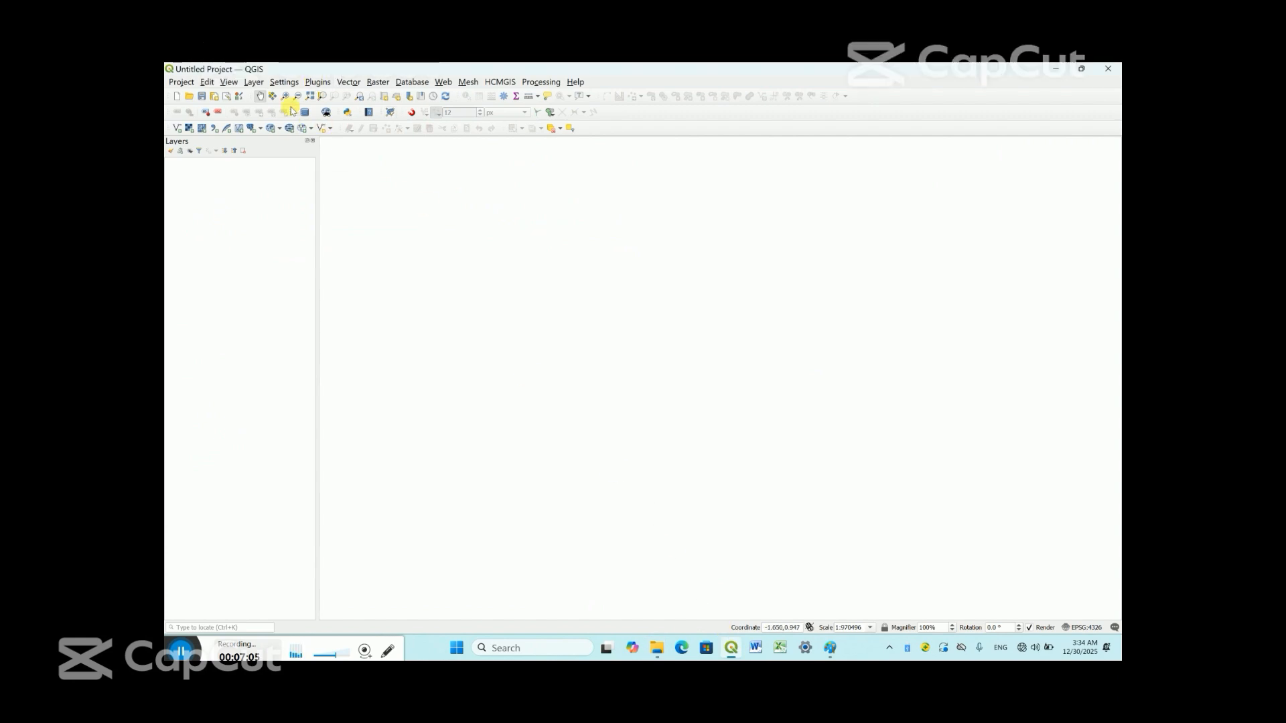
click(256, 84)
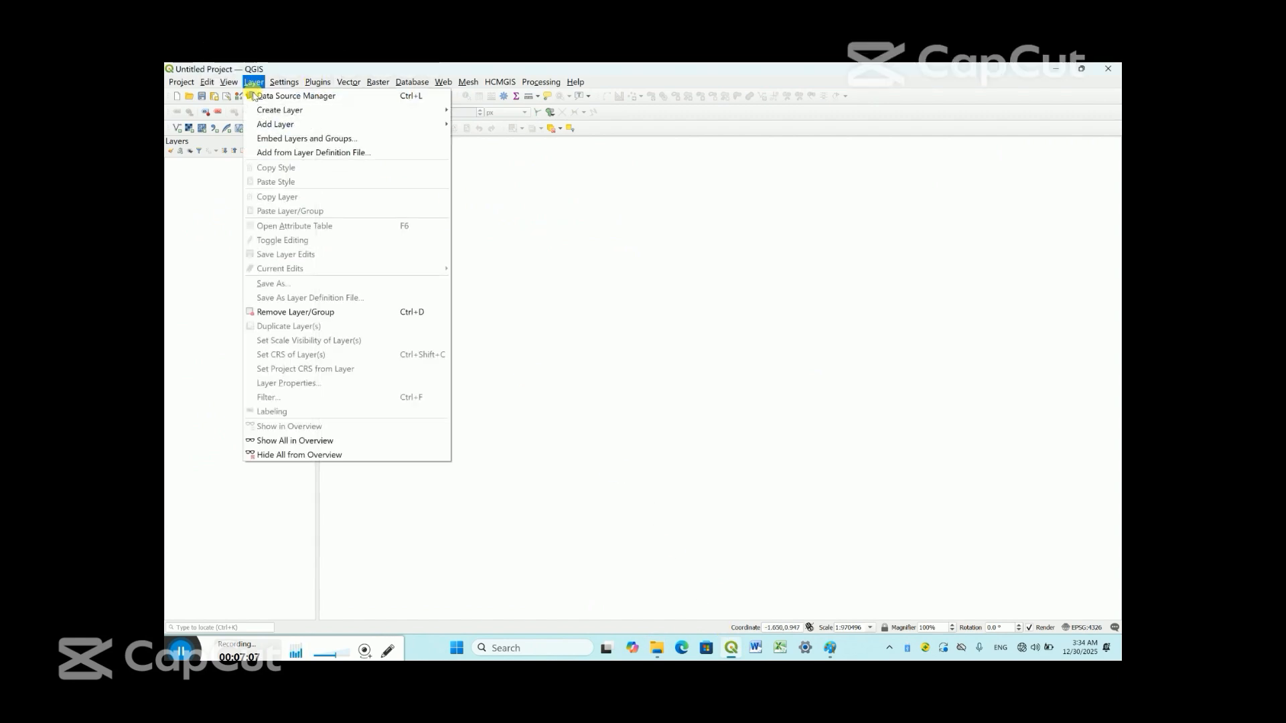
mouse_move(271, 129)
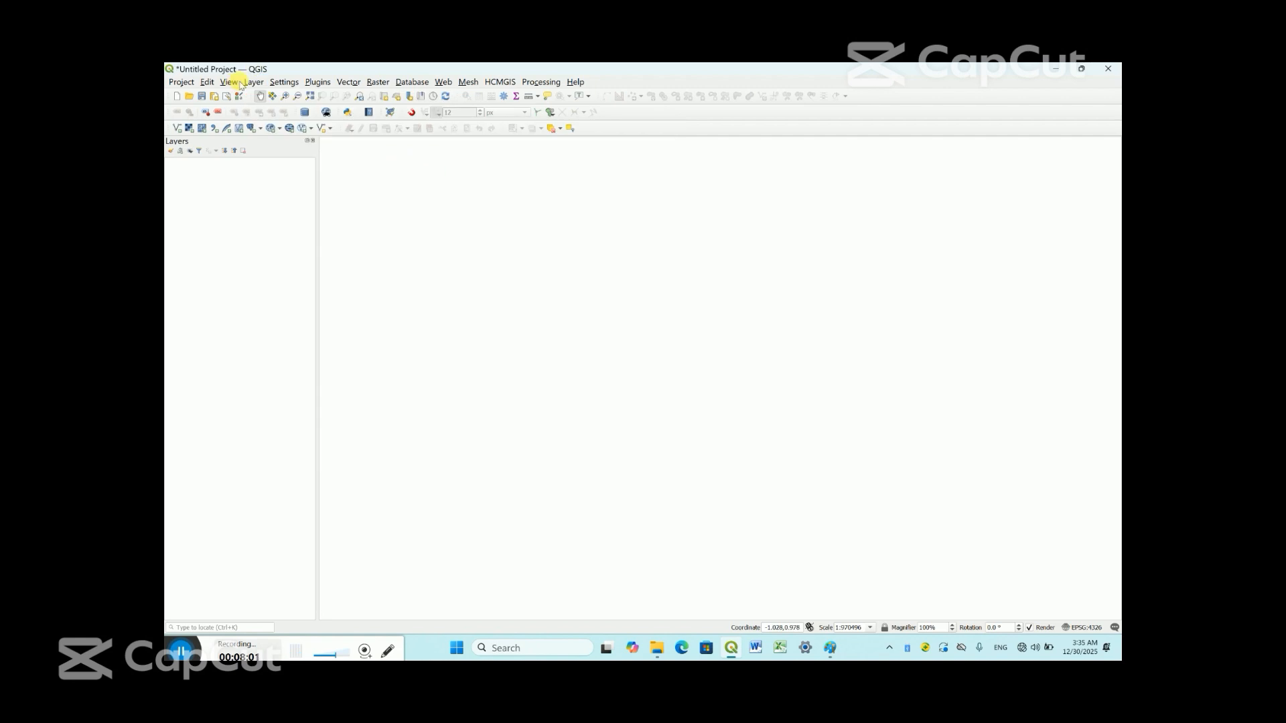
click(254, 82)
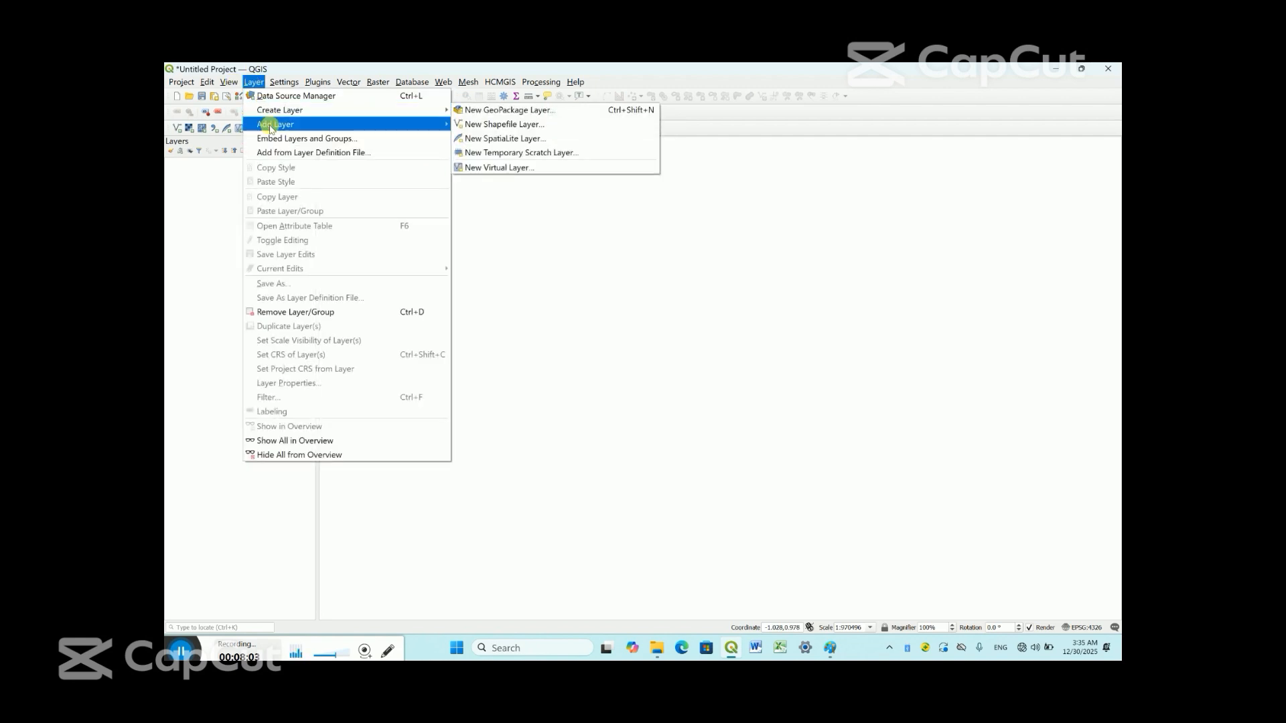
click(499, 167)
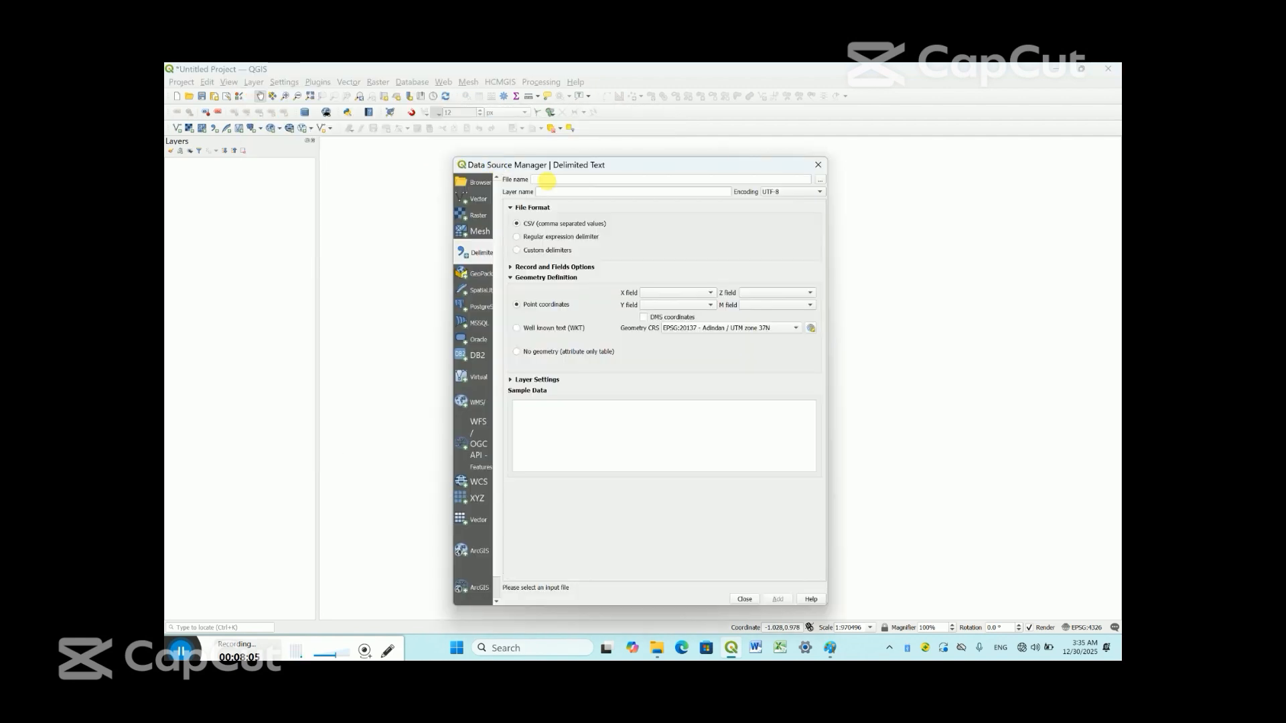
click(820, 180)
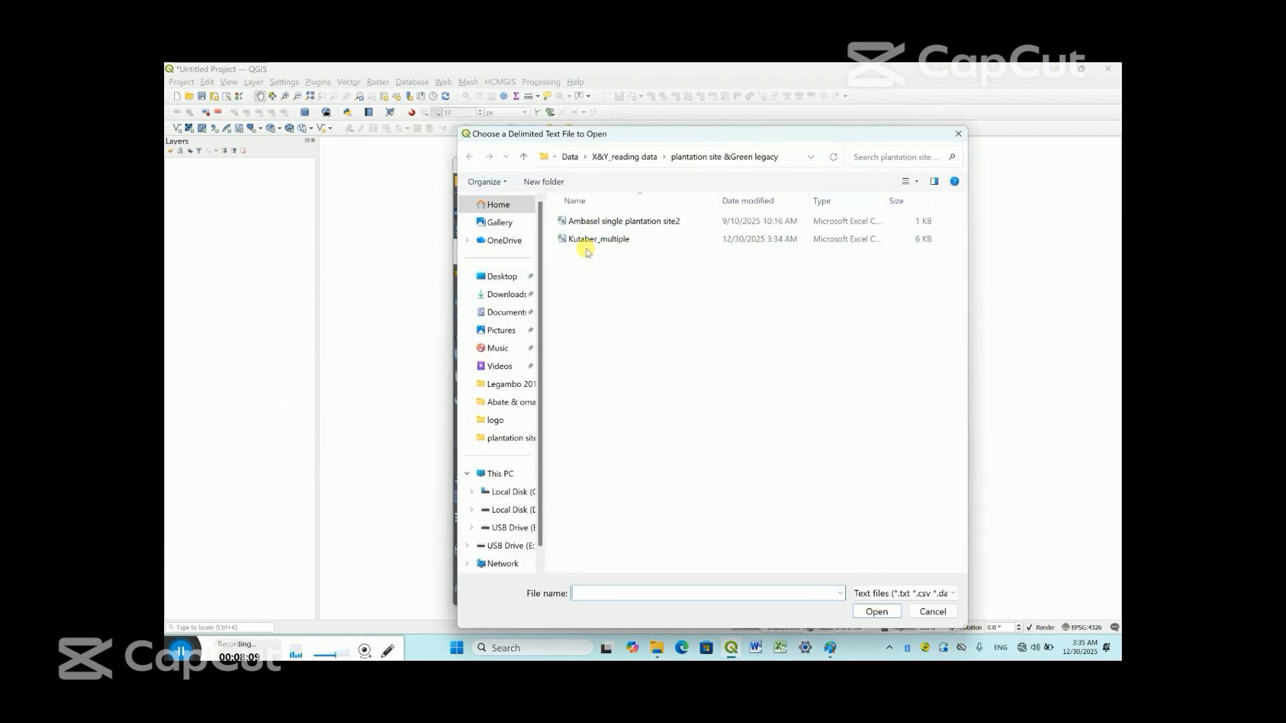
click(587, 245)
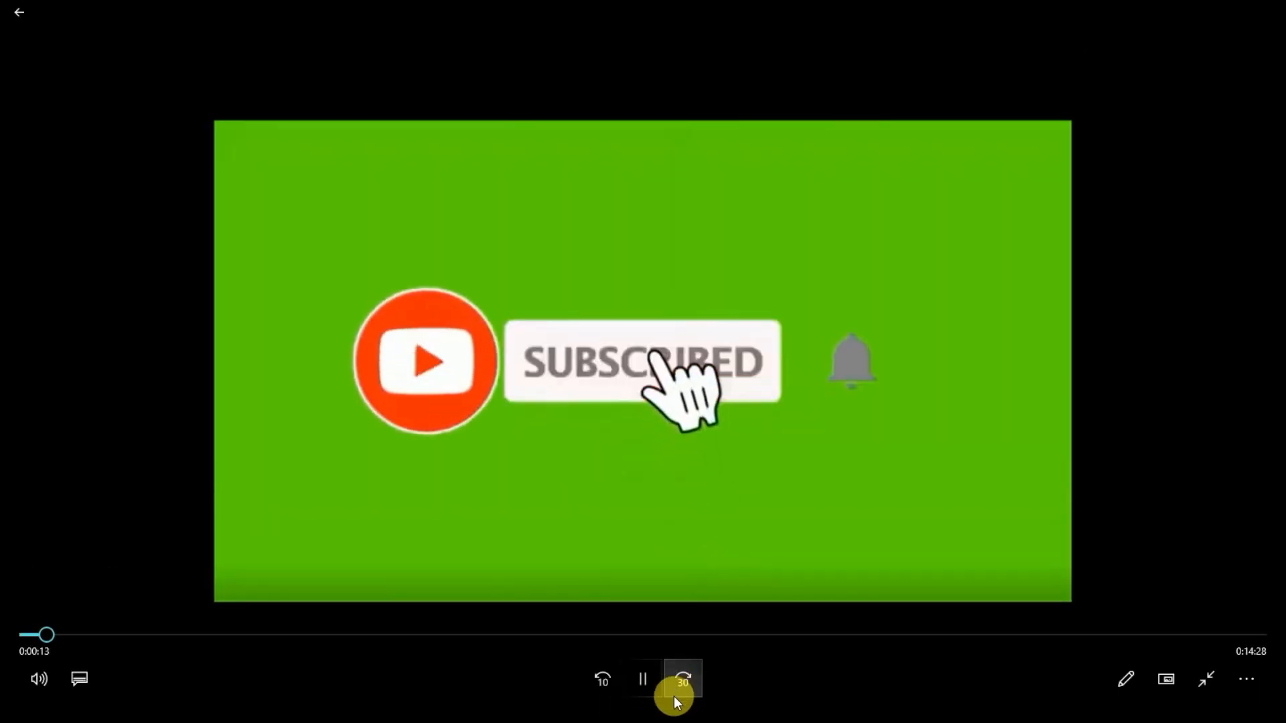
click(643, 681)
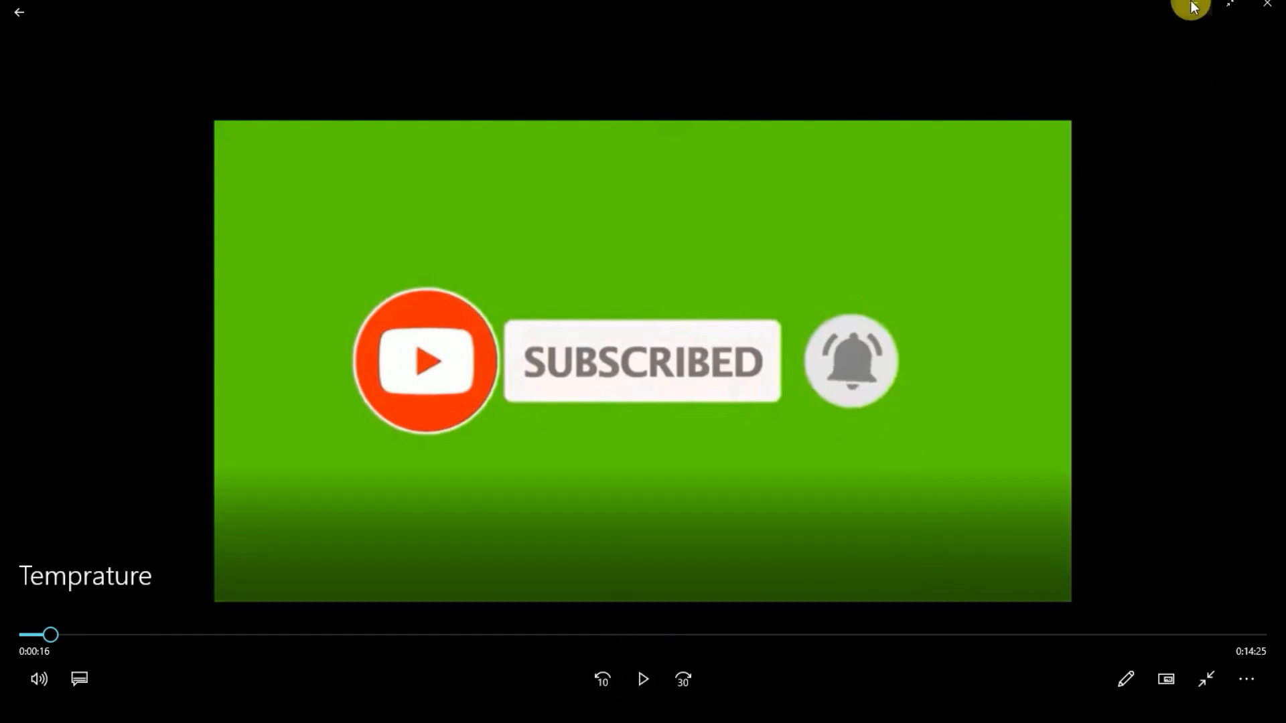
click(1193, 6)
click(503, 620)
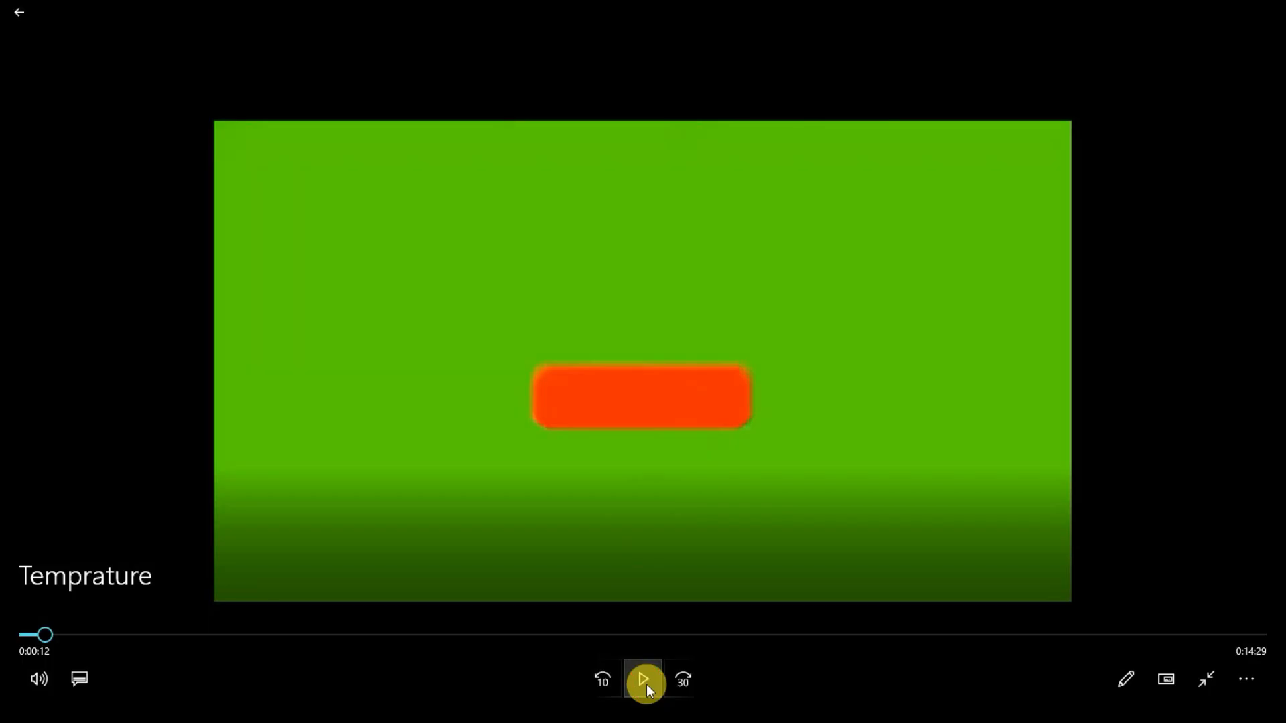
click(645, 680)
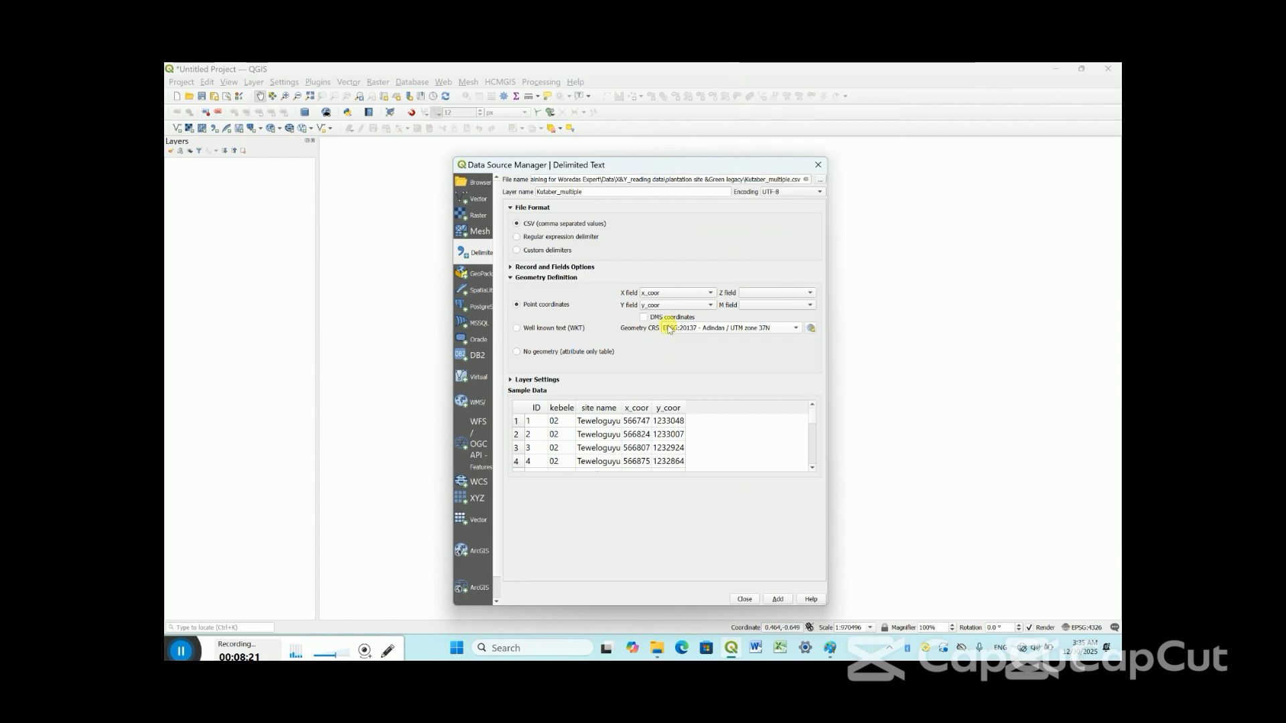
Set the geometry CRS to EPSG:20137 - Adindan / UTM zone 37N, add the Kutaber_multiple point layer, and close the Data Source Manager
drag(913, 324, 843, 333)
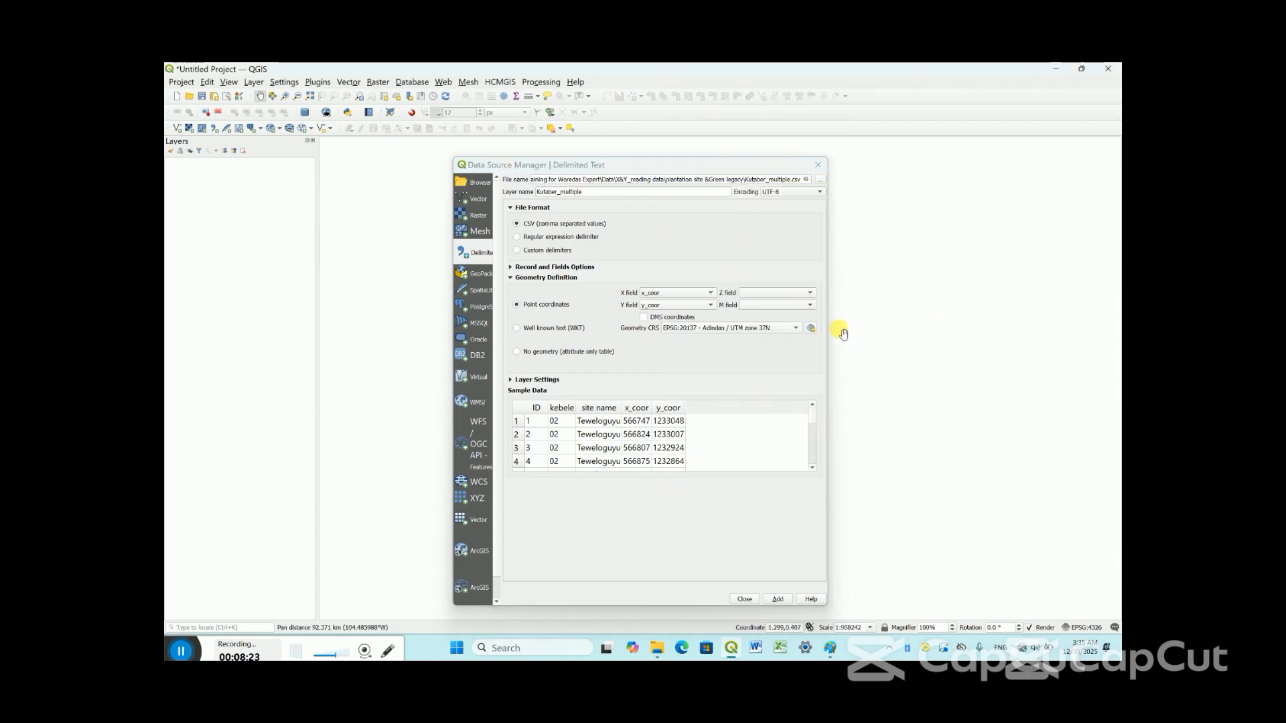
click(794, 328)
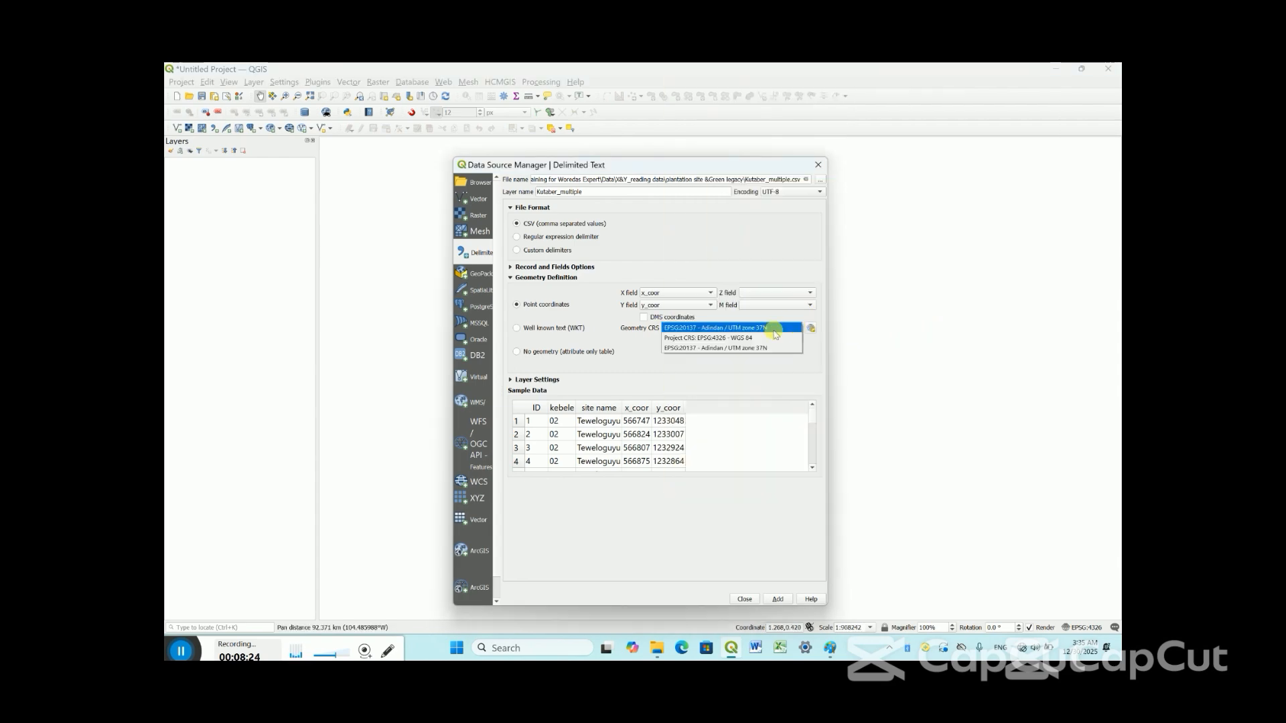
click(693, 327)
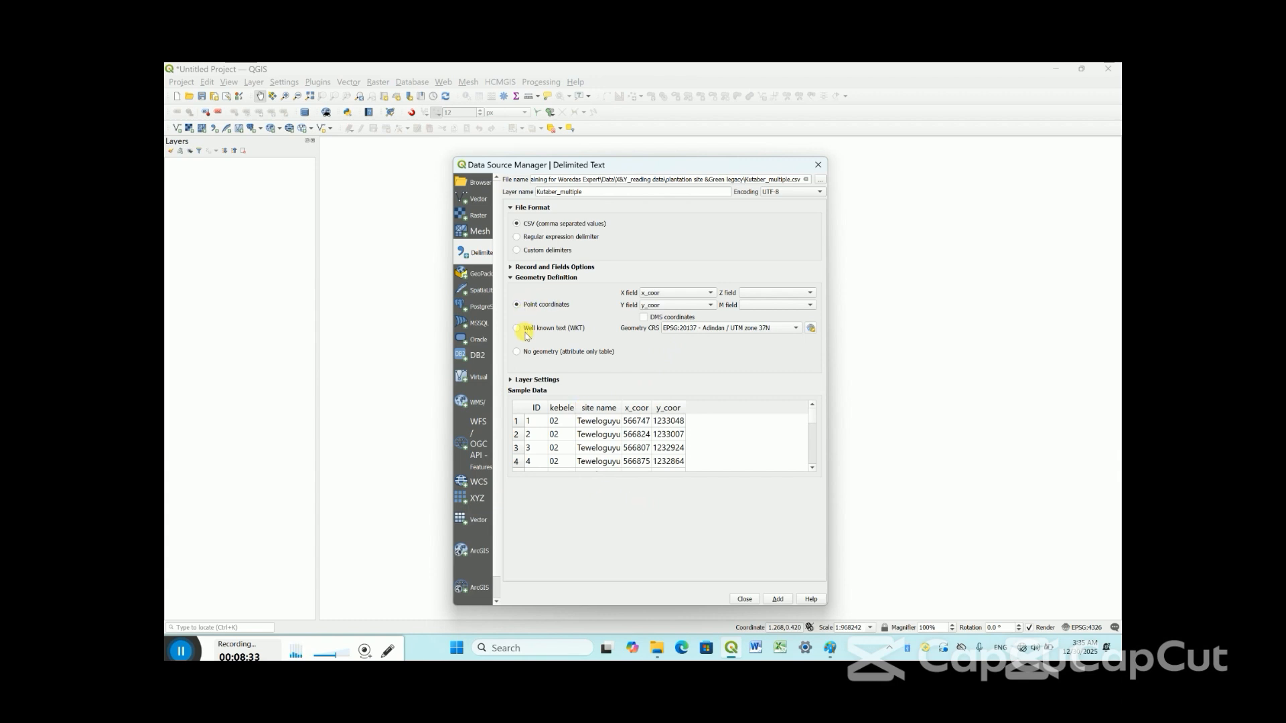
click(776, 600)
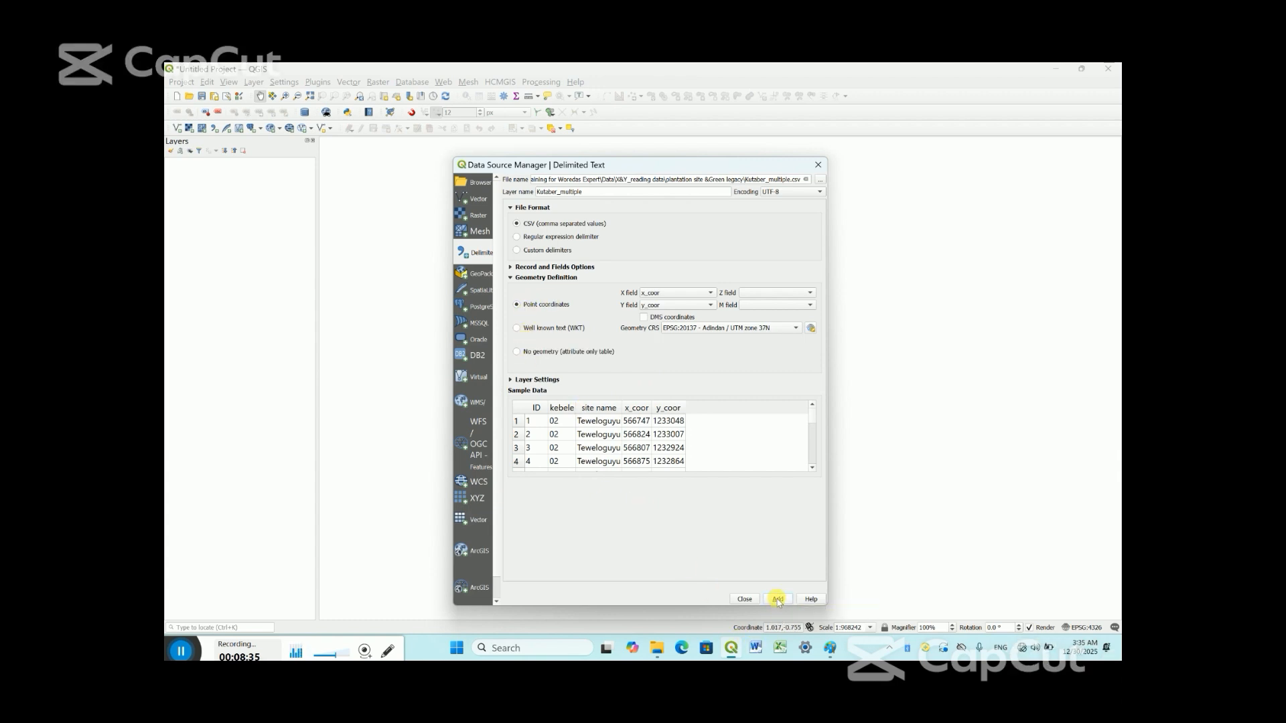
click(711, 548)
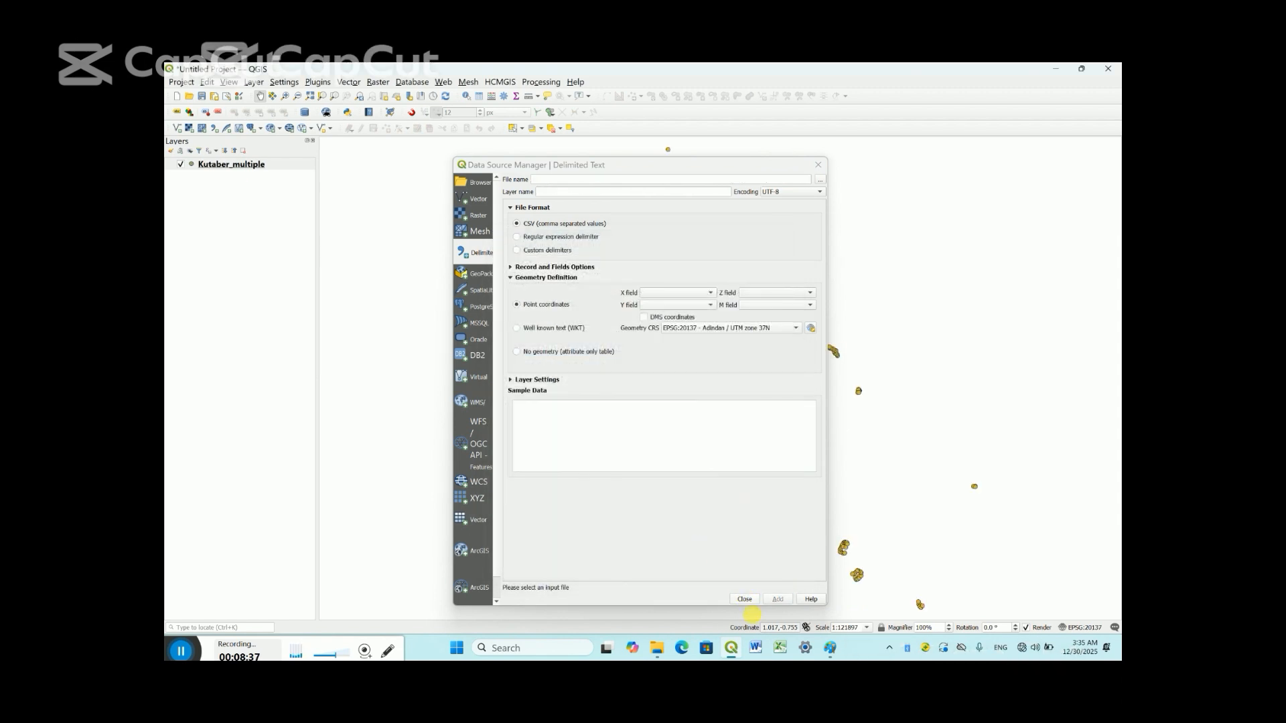
click(745, 599)
Examine how the Kutaber_multiple points are clustered across the map, both overall and close up at individual sites
drag(760, 425, 633, 355)
scroll(661, 386, down, 1)
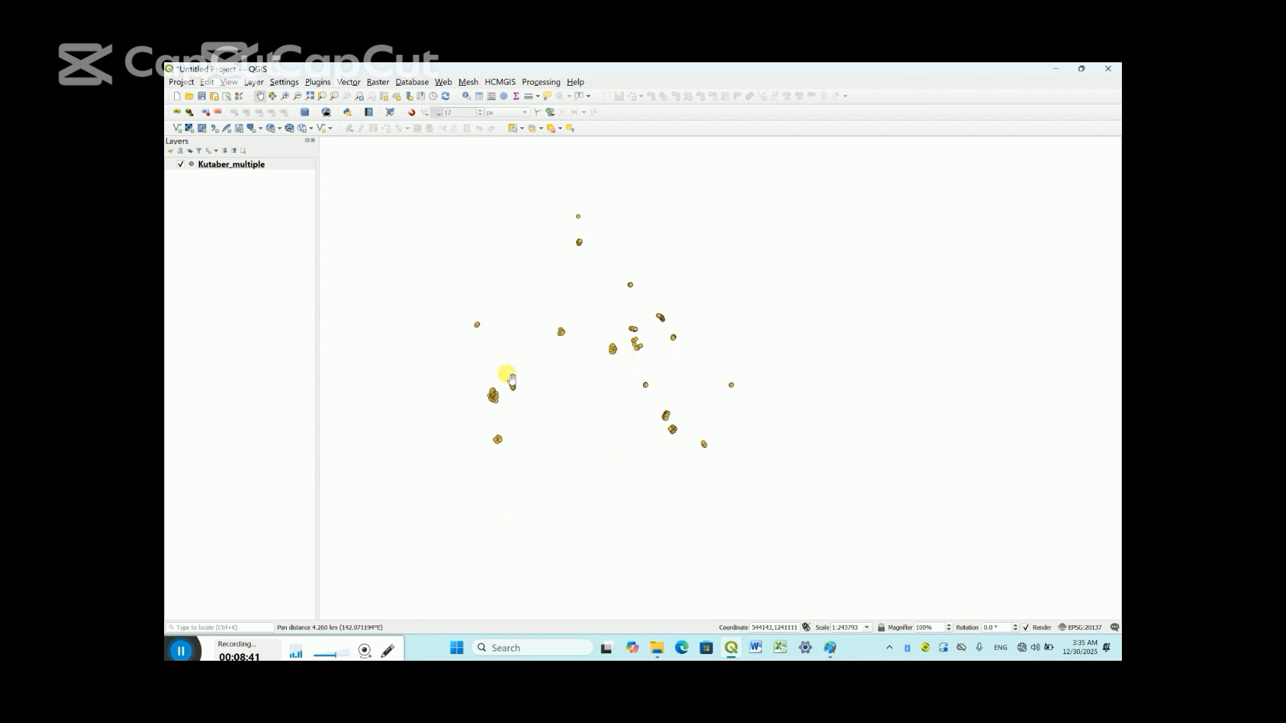
scroll(503, 379, up, 3)
scroll(509, 424, down, 2)
drag(617, 406, 538, 388)
drag(680, 437, 622, 365)
scroll(697, 420, up, 3)
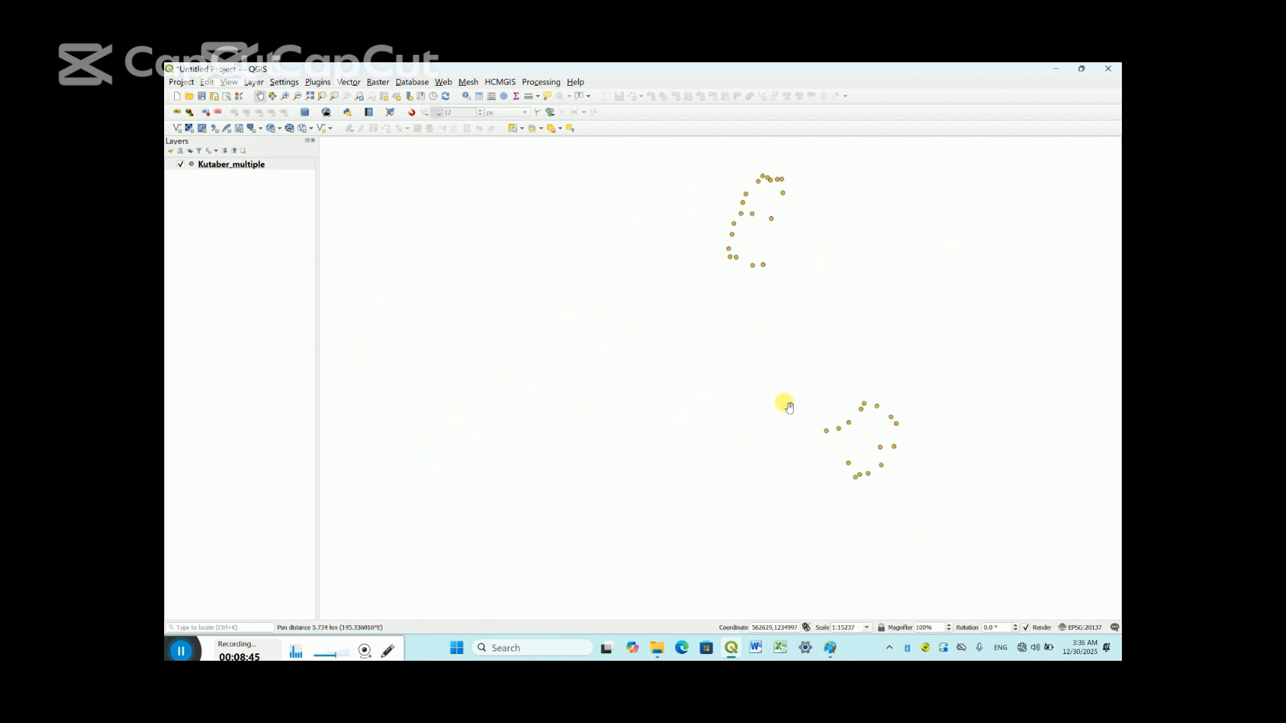
scroll(781, 406, down, 2)
drag(775, 408, 574, 365)
scroll(727, 385, down, 2)
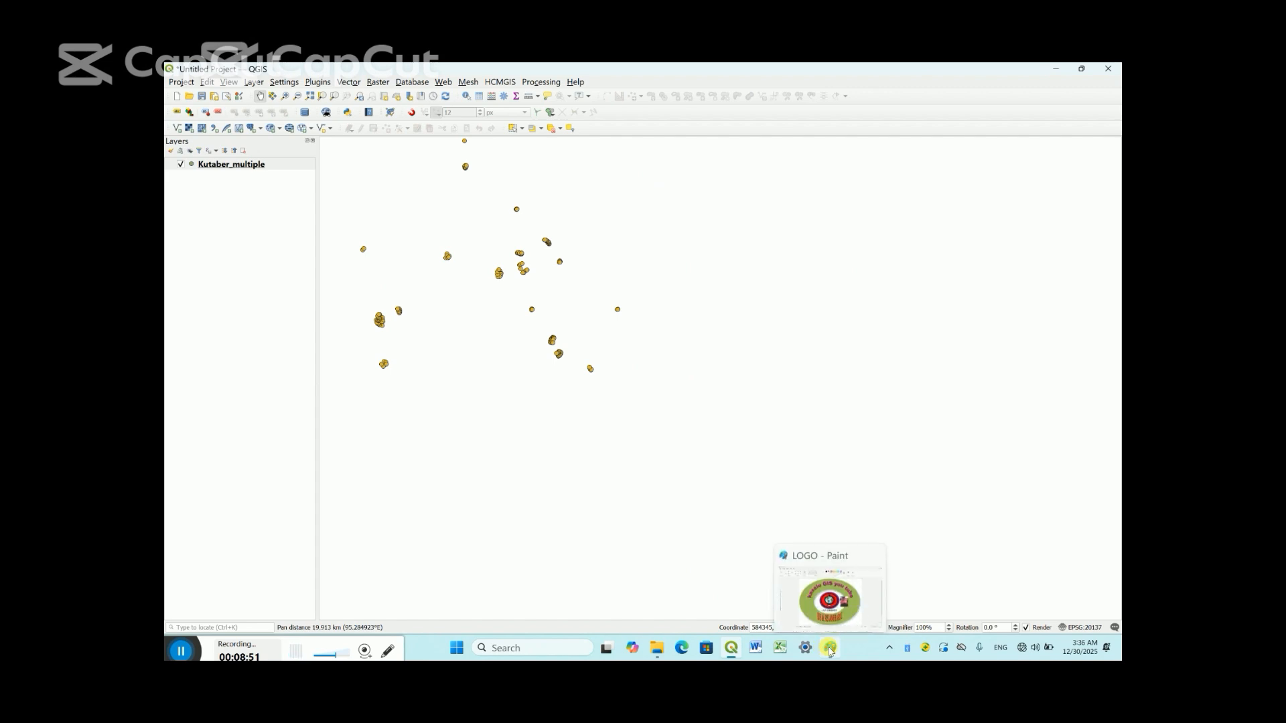
click(829, 603)
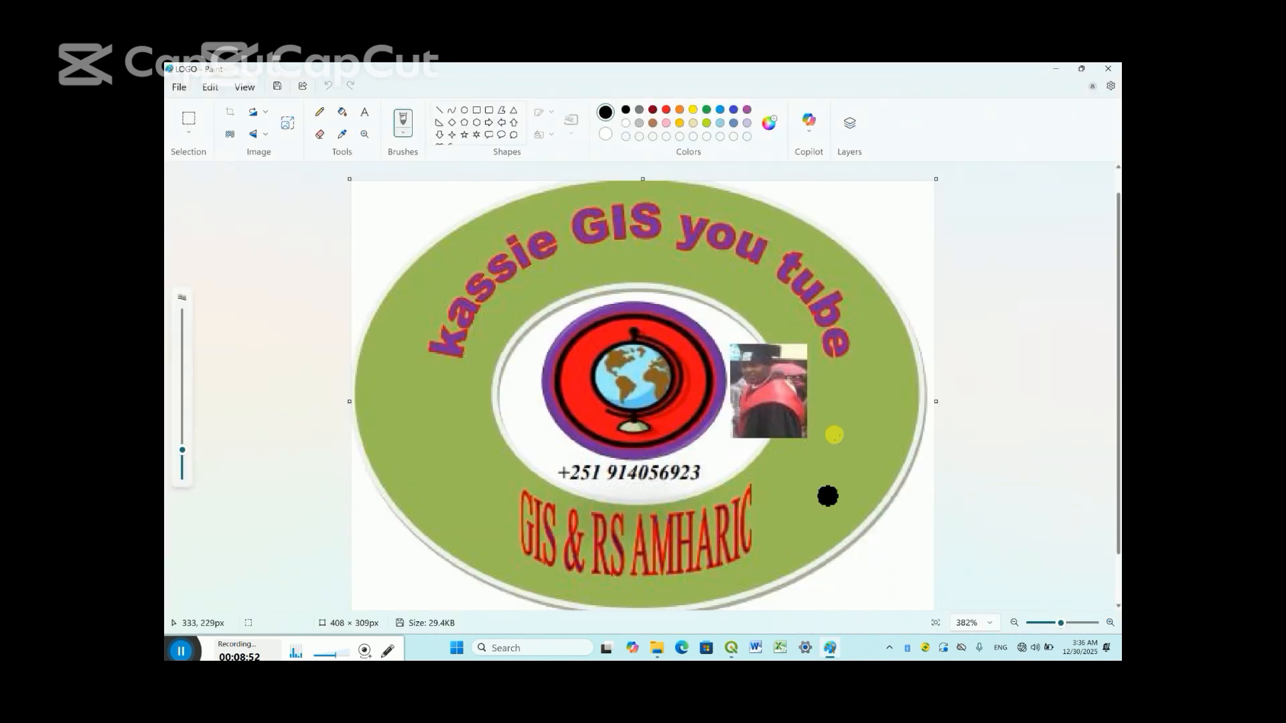
click(1055, 68)
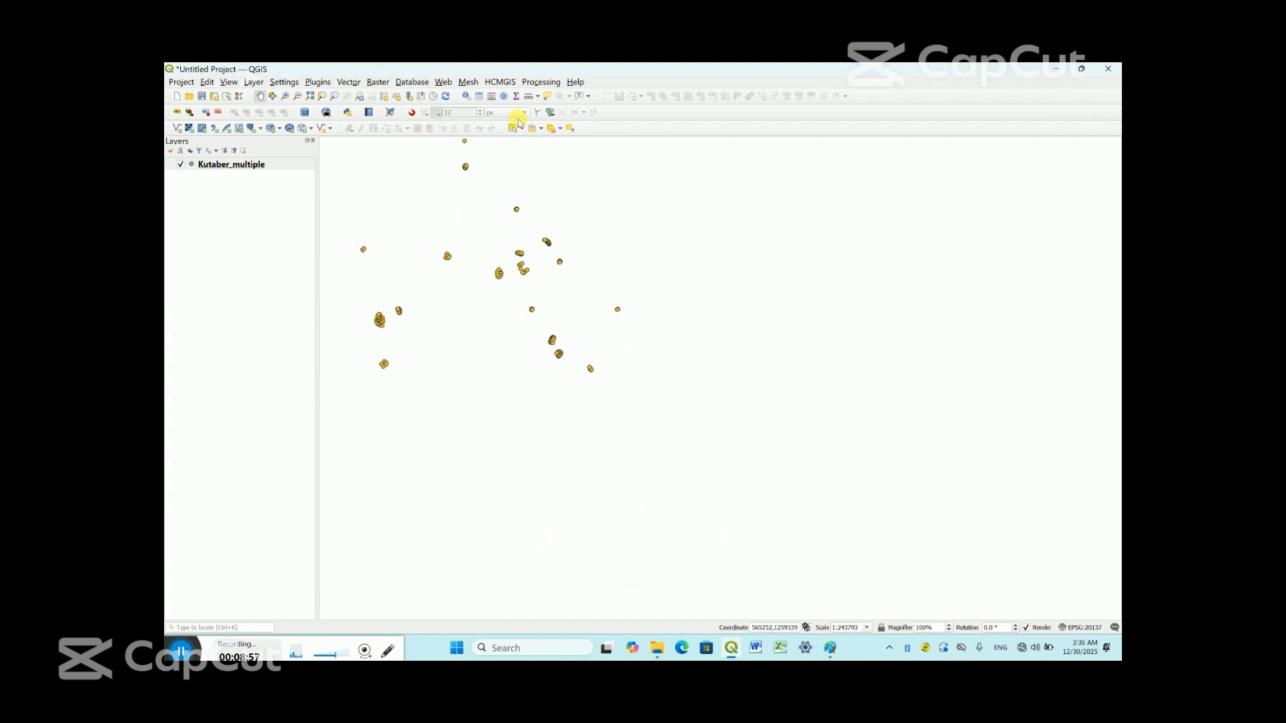
Show the Processing Toolbox, search it for "POINT TO", and open Points to path for the Kutaber_multiple layer
click(503, 96)
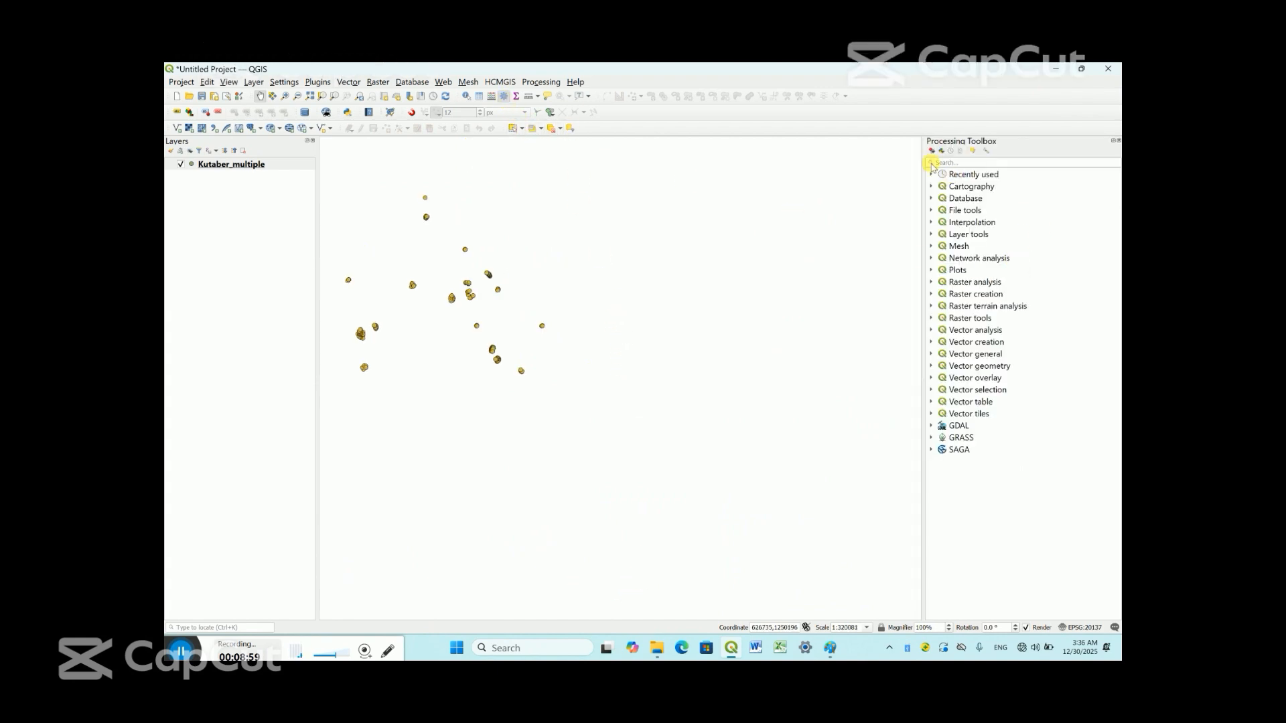
click(233, 168)
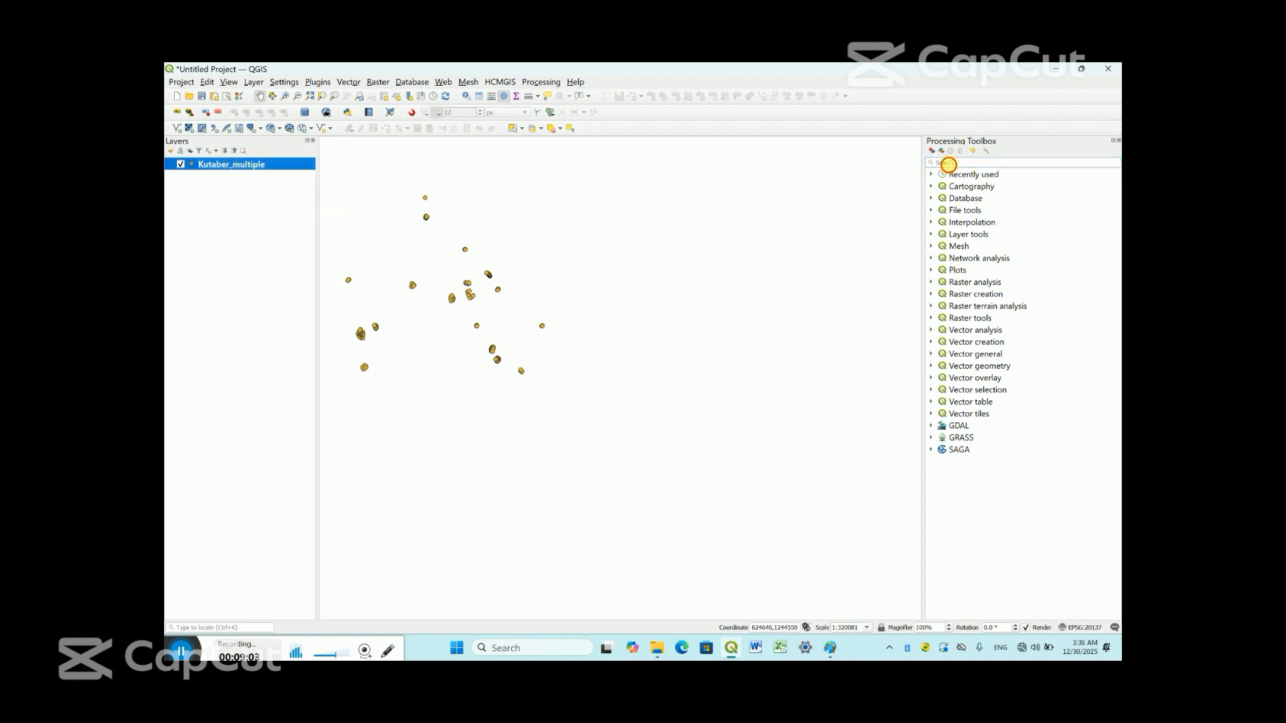
click(949, 164)
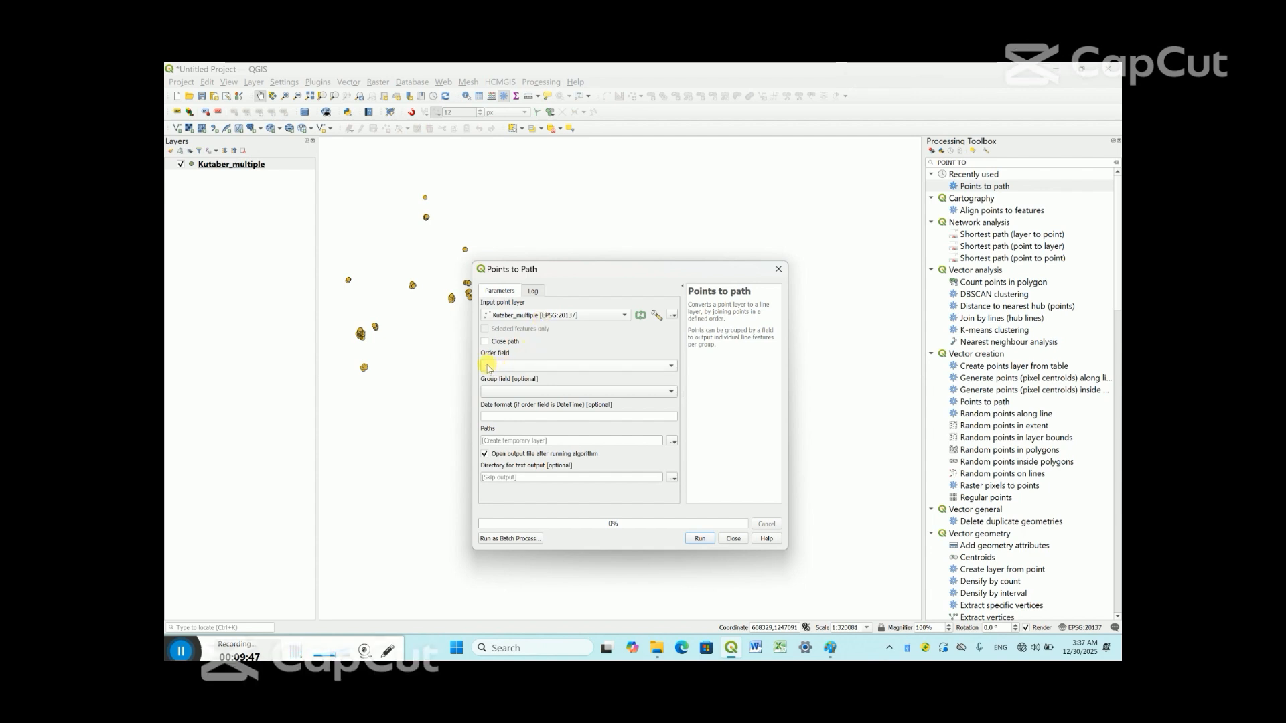
Run Points to path with ID as the order field and site name as the group field, then close the tool
click(670, 365)
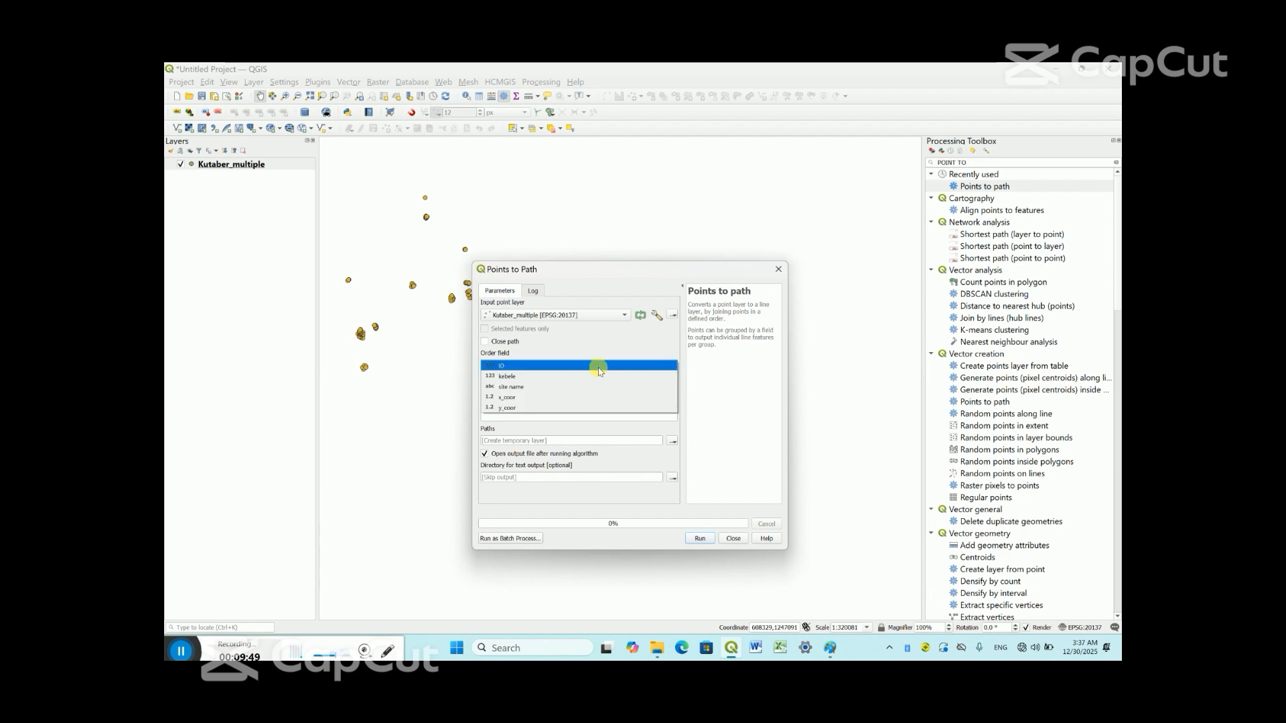
click(504, 364)
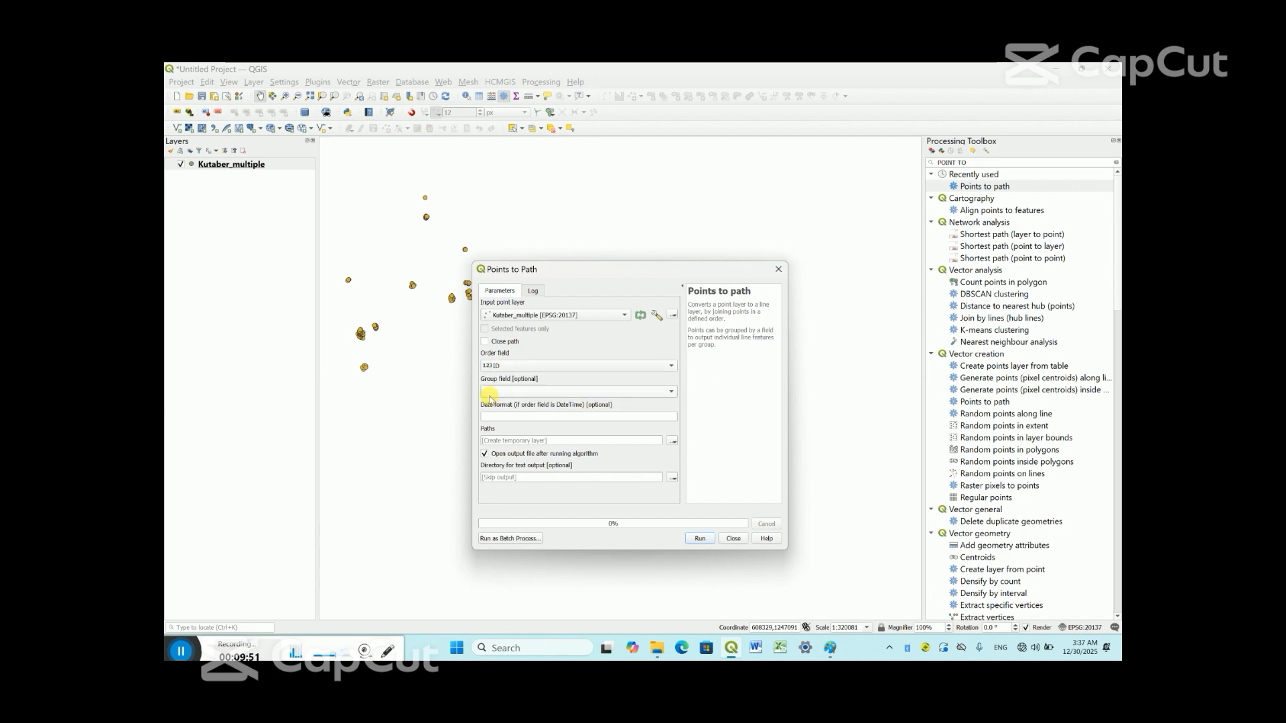
click(672, 394)
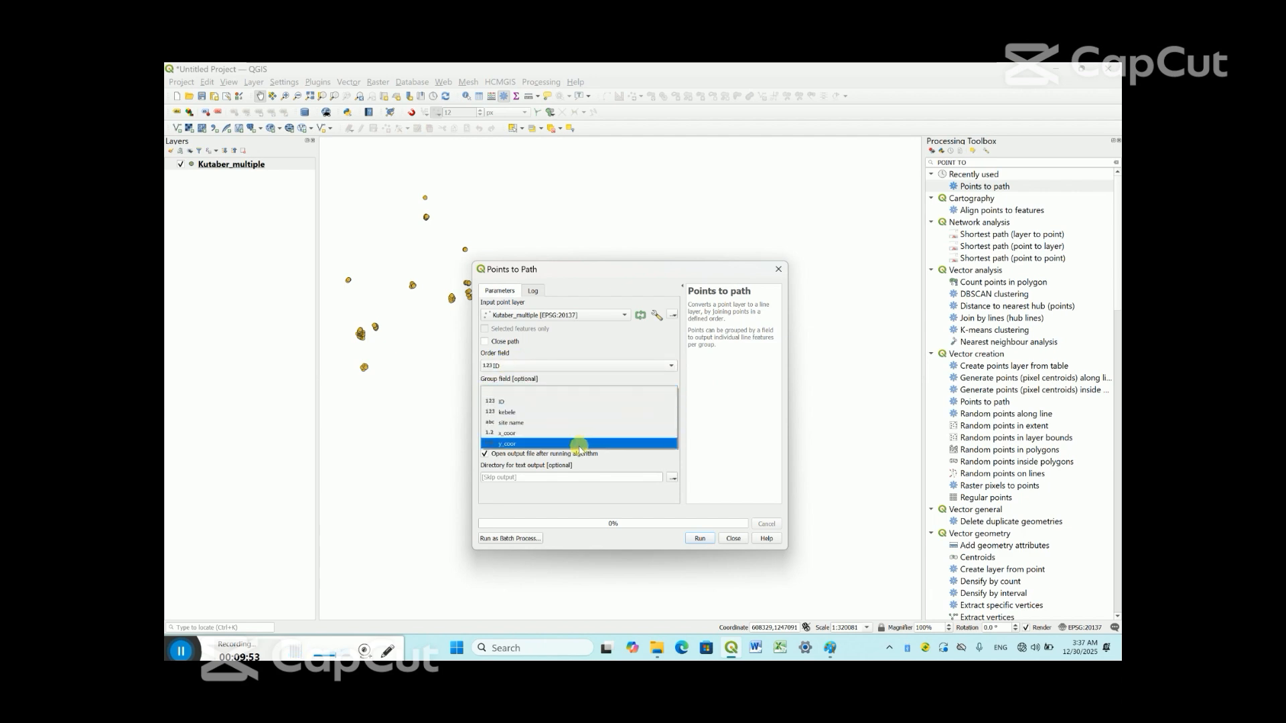
click(521, 424)
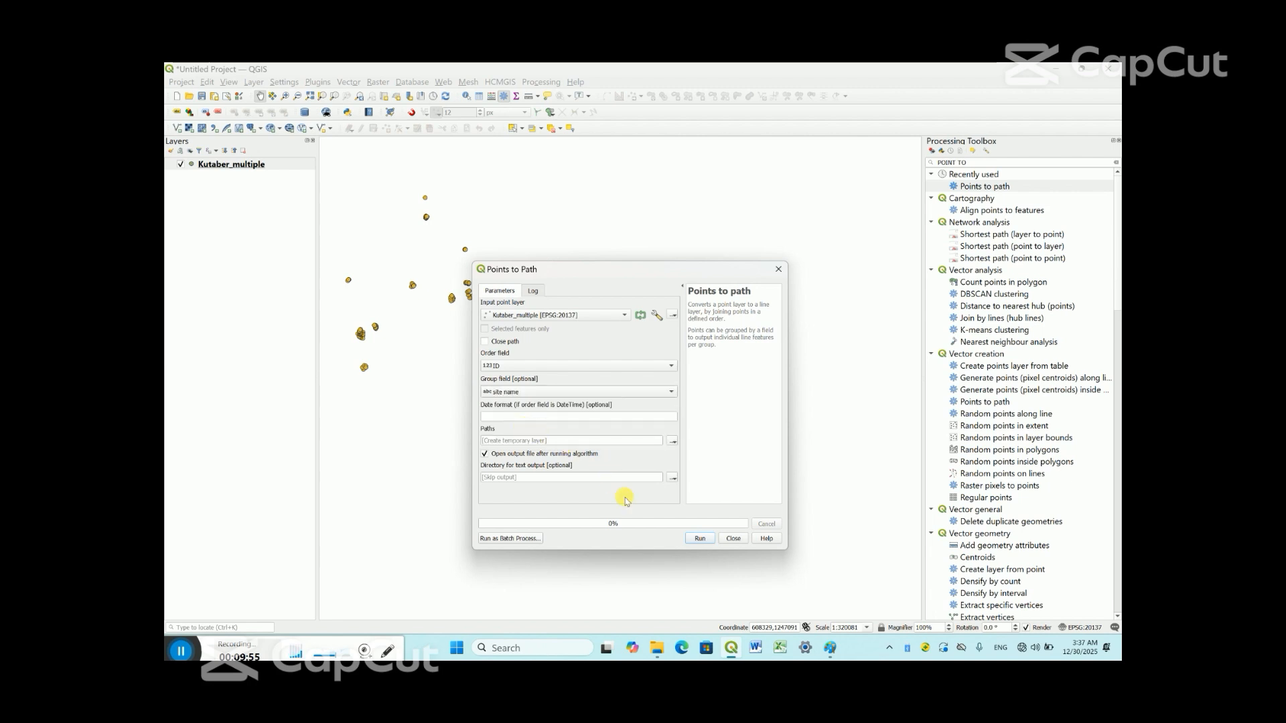
click(700, 540)
click(733, 540)
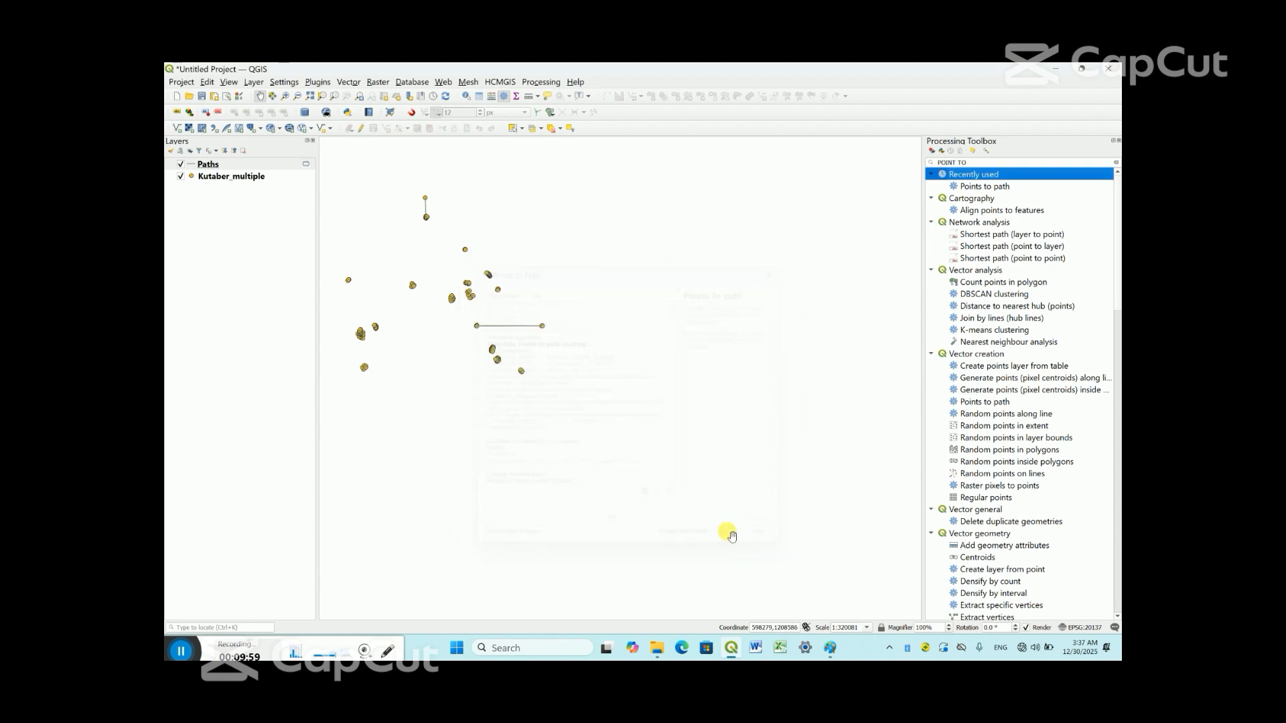
Examine the generated paths around the site clusters and the long straight lines linking distant points
drag(468, 289, 489, 292)
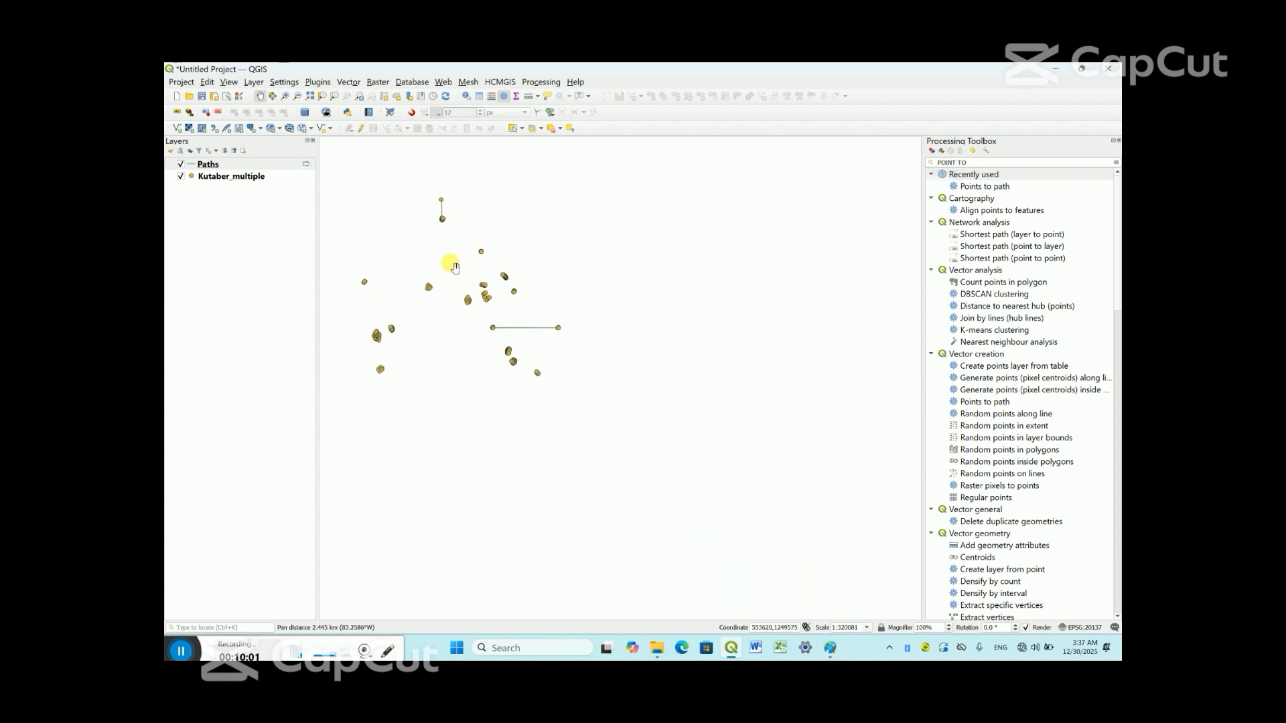
scroll(474, 290, up, 2)
drag(537, 333, 574, 351)
scroll(594, 379, down, 1)
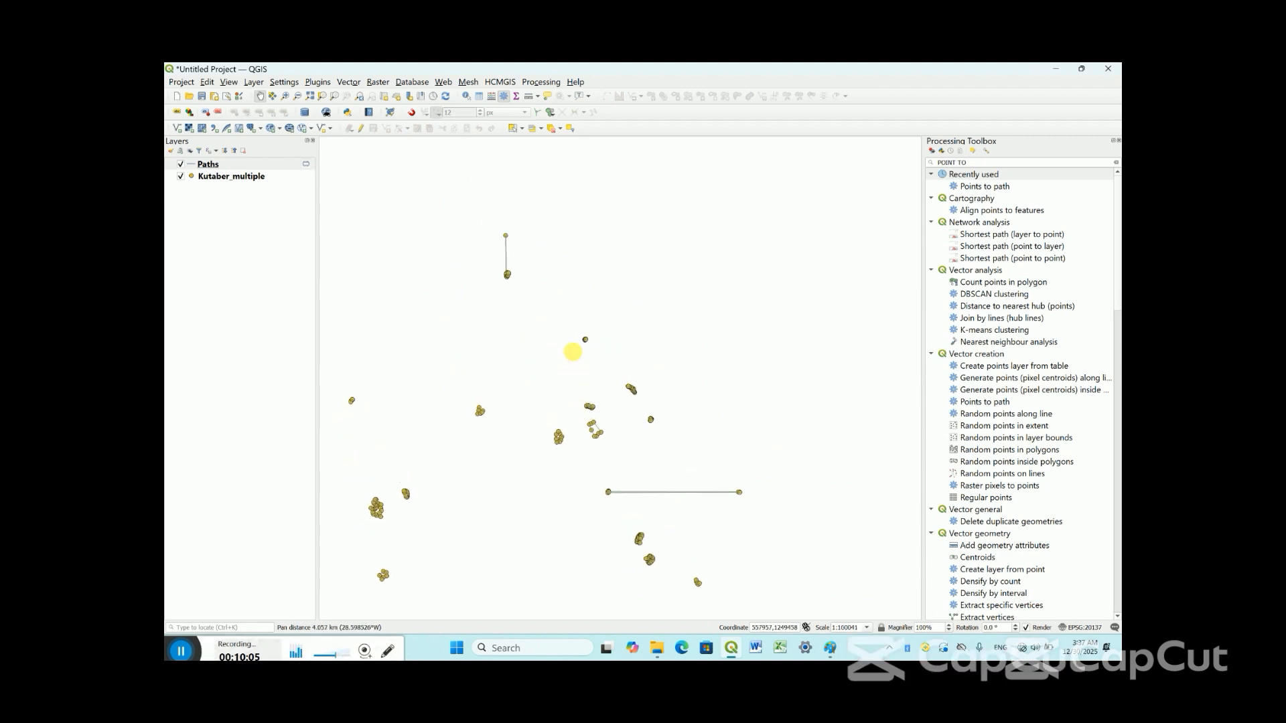
scroll(529, 276, up, 1)
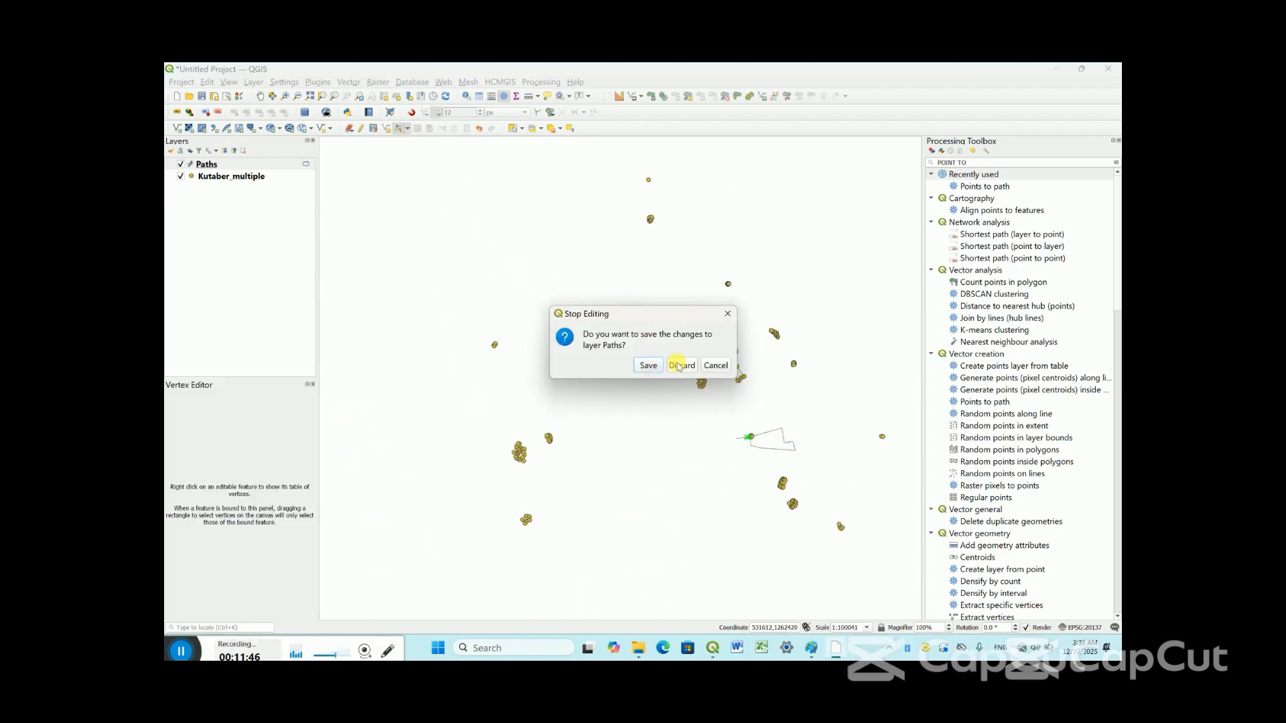
Stop editing the Paths layer and discard its unsaved changes
click(678, 367)
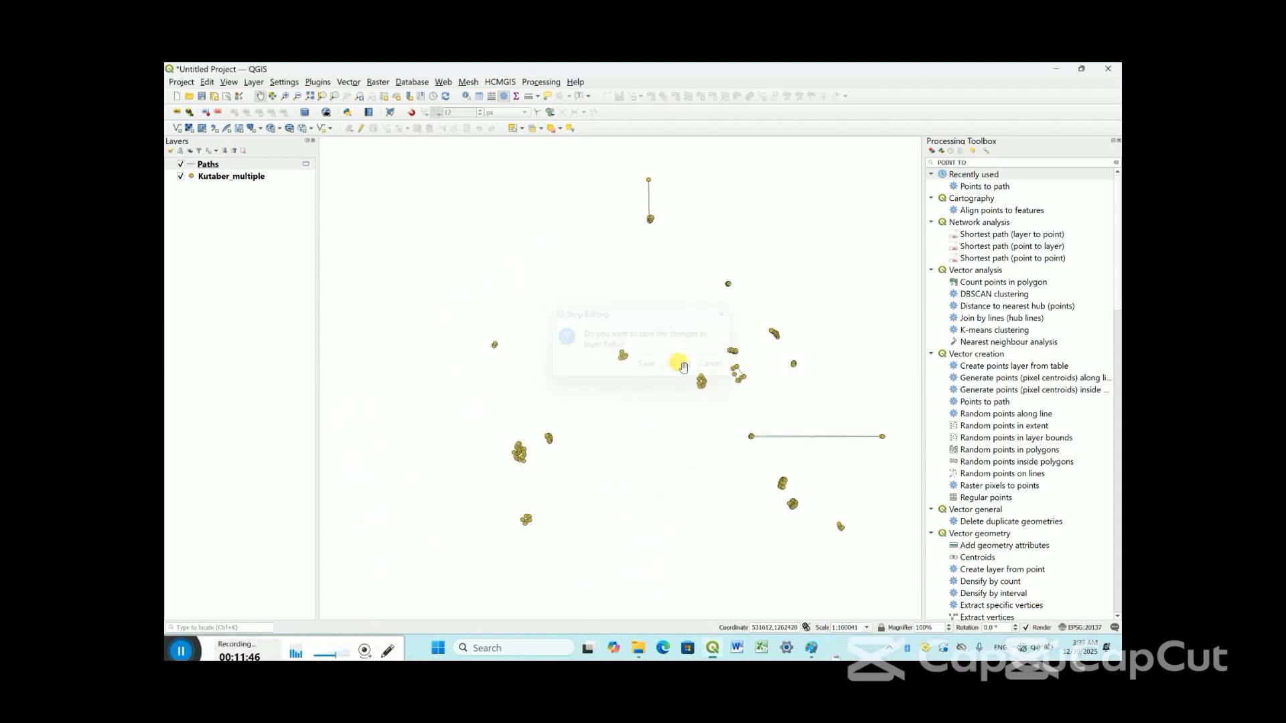
drag(836, 440, 775, 436)
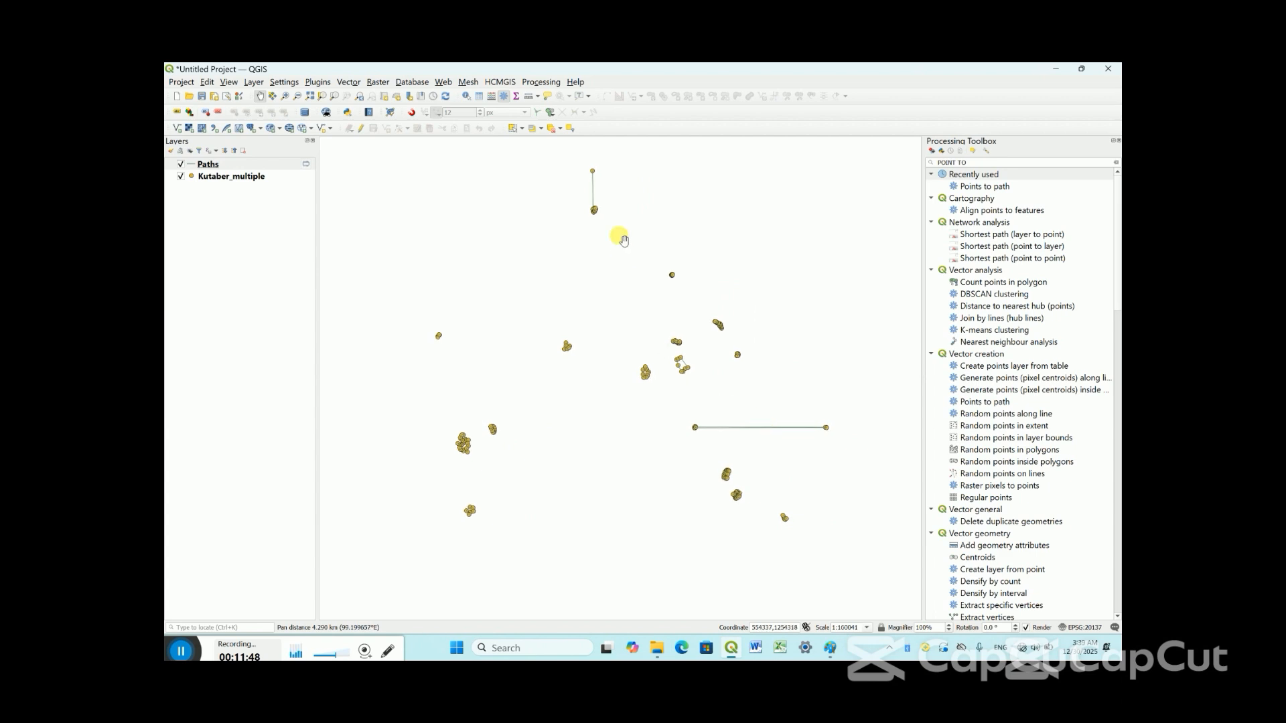
Make the Paths layer editable and use the Vertex tool to pull the long horizontal stray line's vertices off the distant eastern points
click(361, 128)
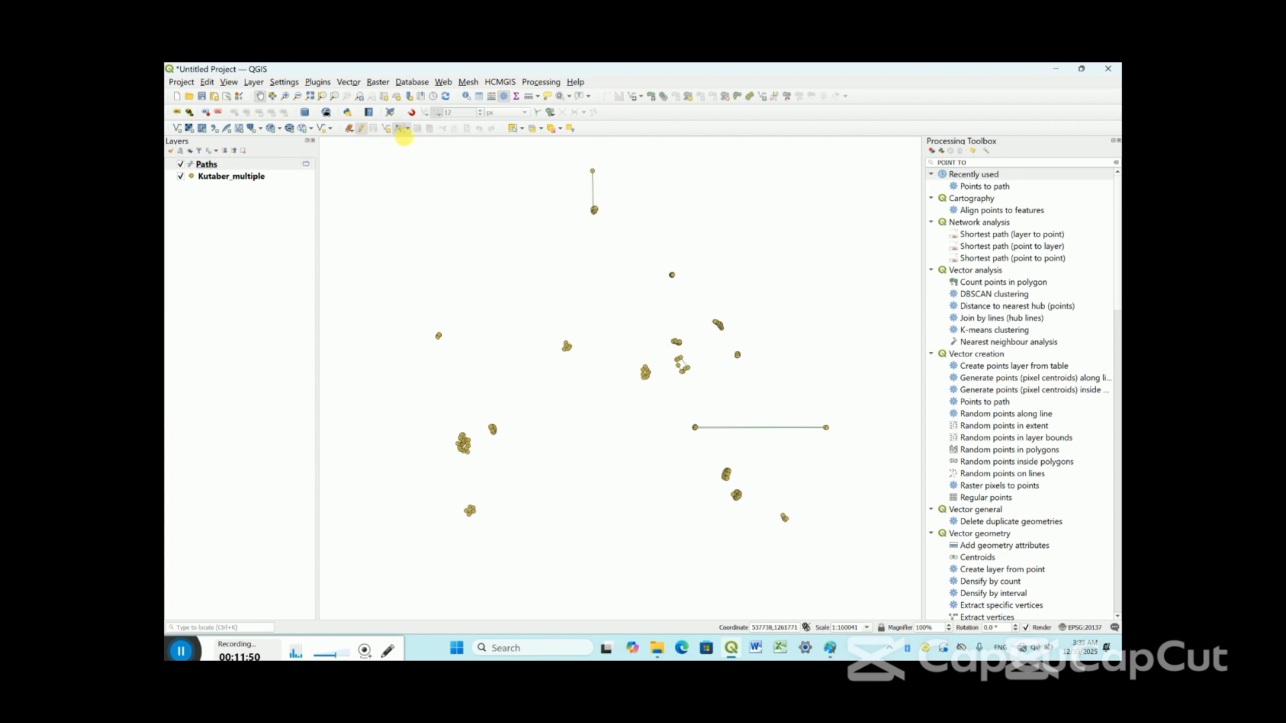
click(399, 128)
scroll(818, 437, up, 2)
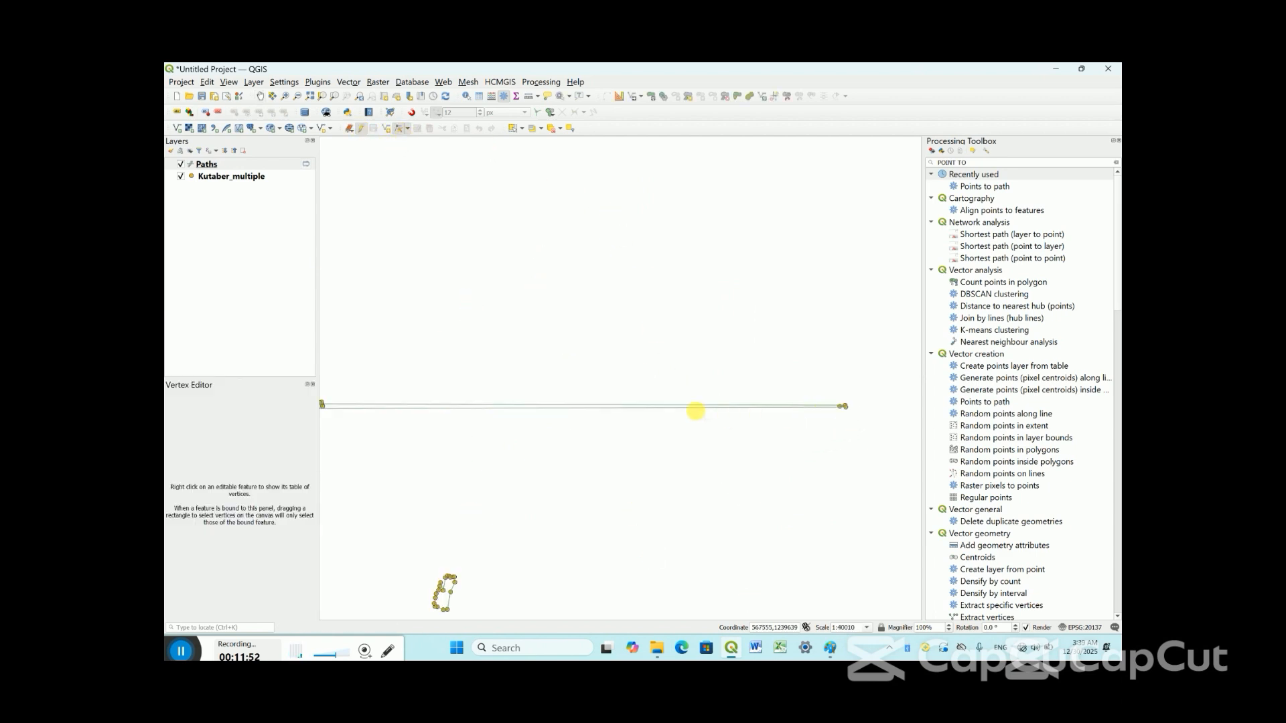
scroll(566, 413, down, 1)
scroll(664, 417, up, 1)
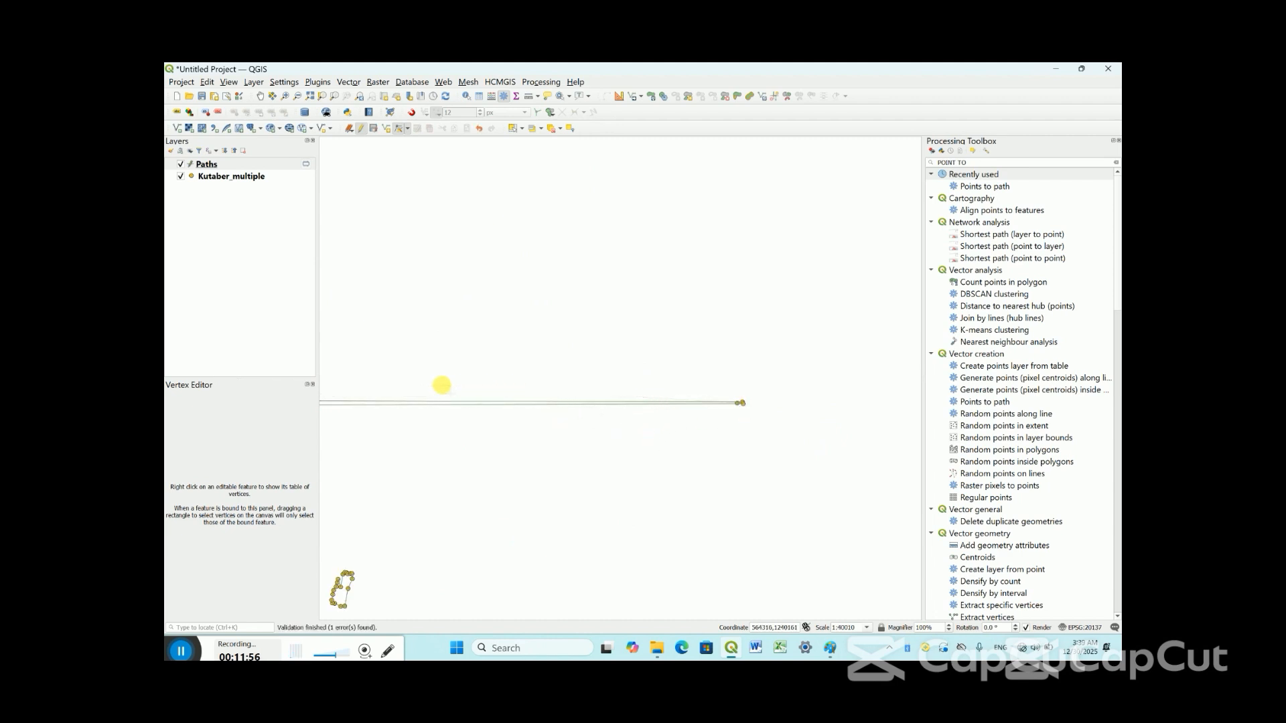
click(444, 385)
click(740, 403)
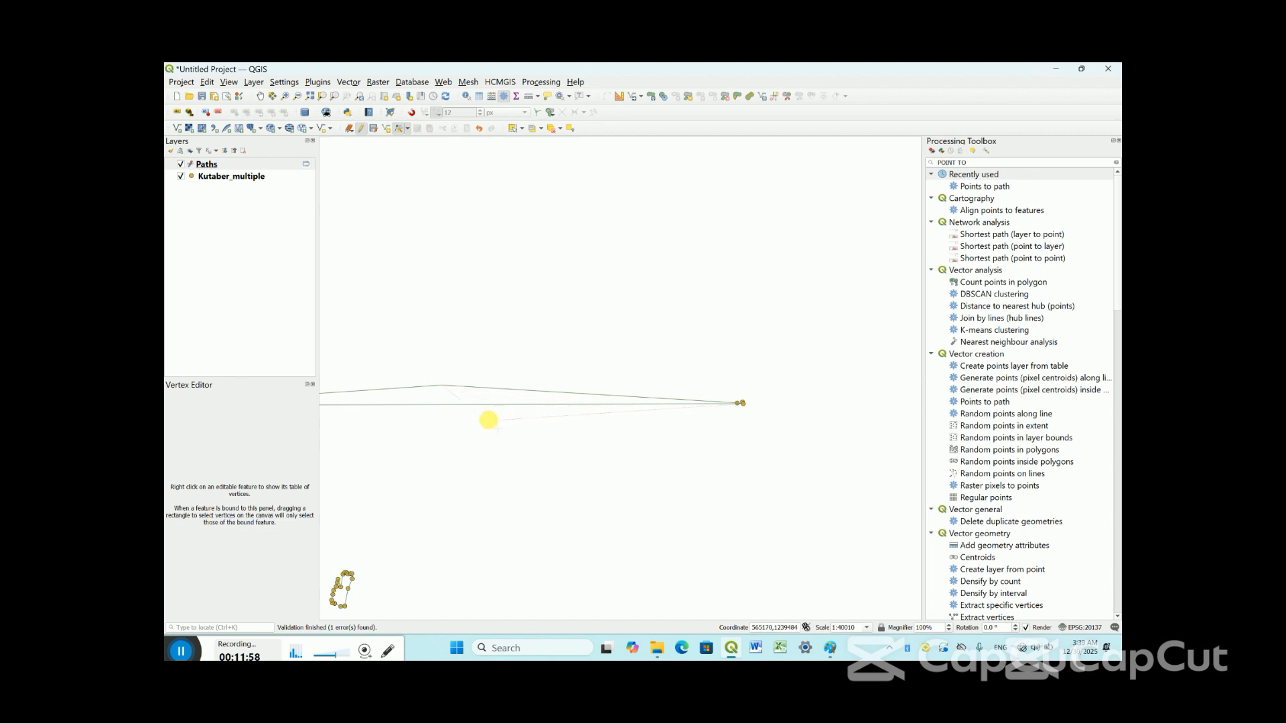
click(547, 374)
click(742, 405)
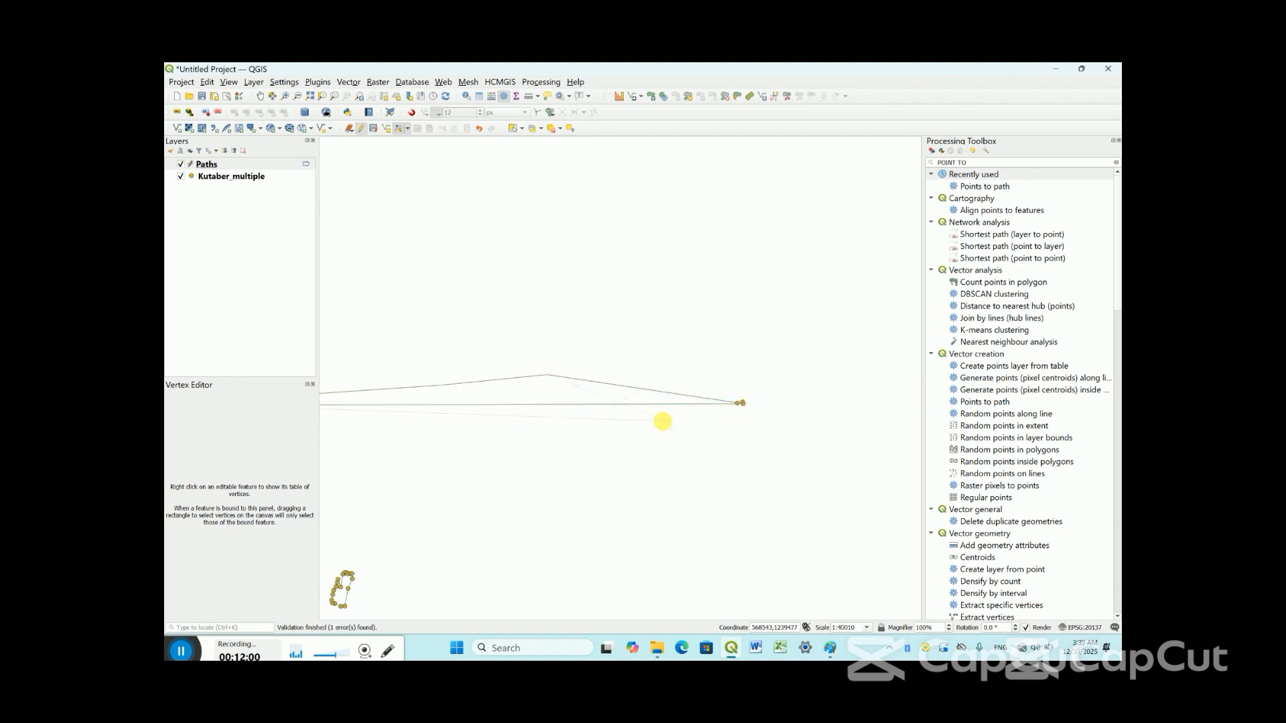
click(429, 411)
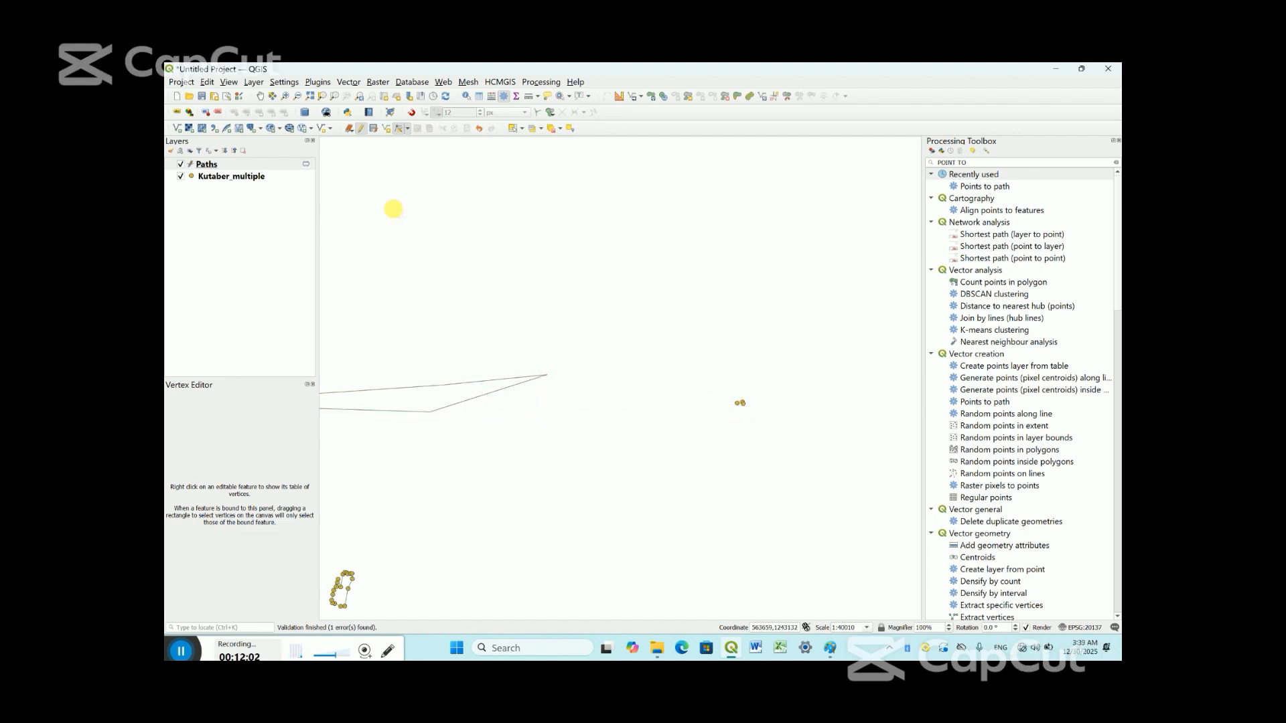
Move the remaining stretched vertices of the horizontal stray line westward until the path ends close to its site cluster
click(260, 97)
drag(436, 404, 634, 379)
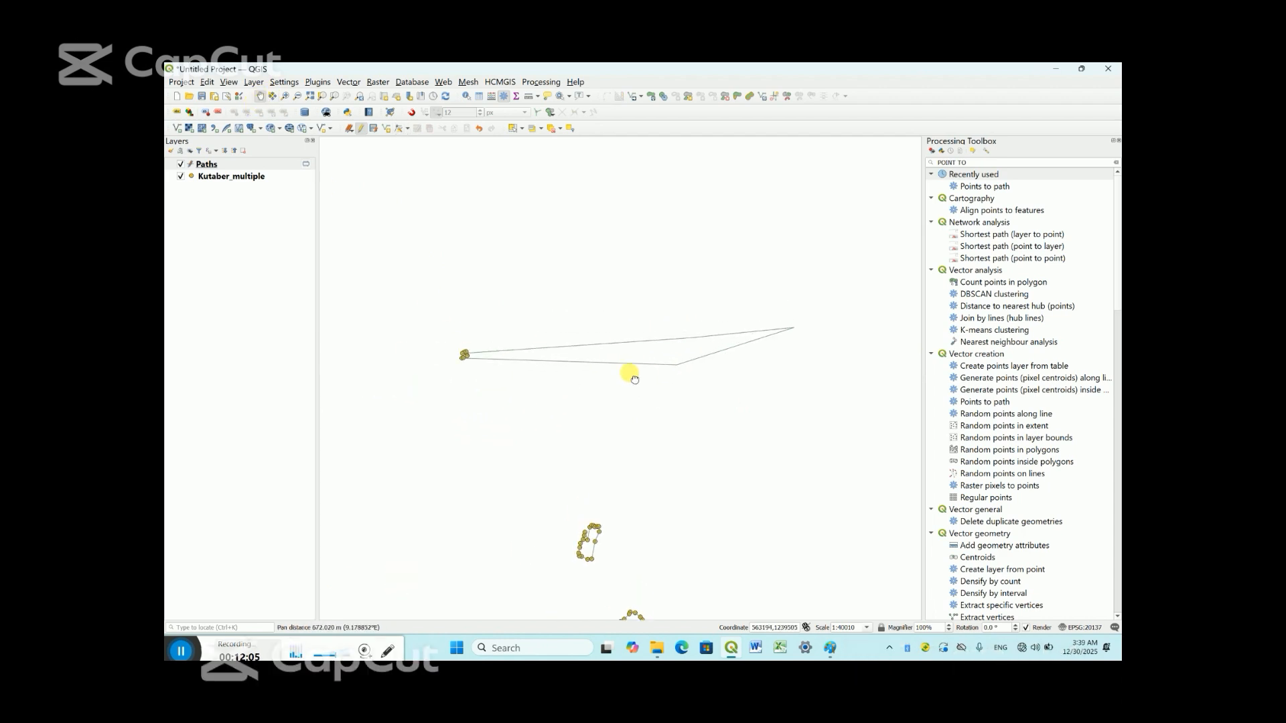
click(398, 129)
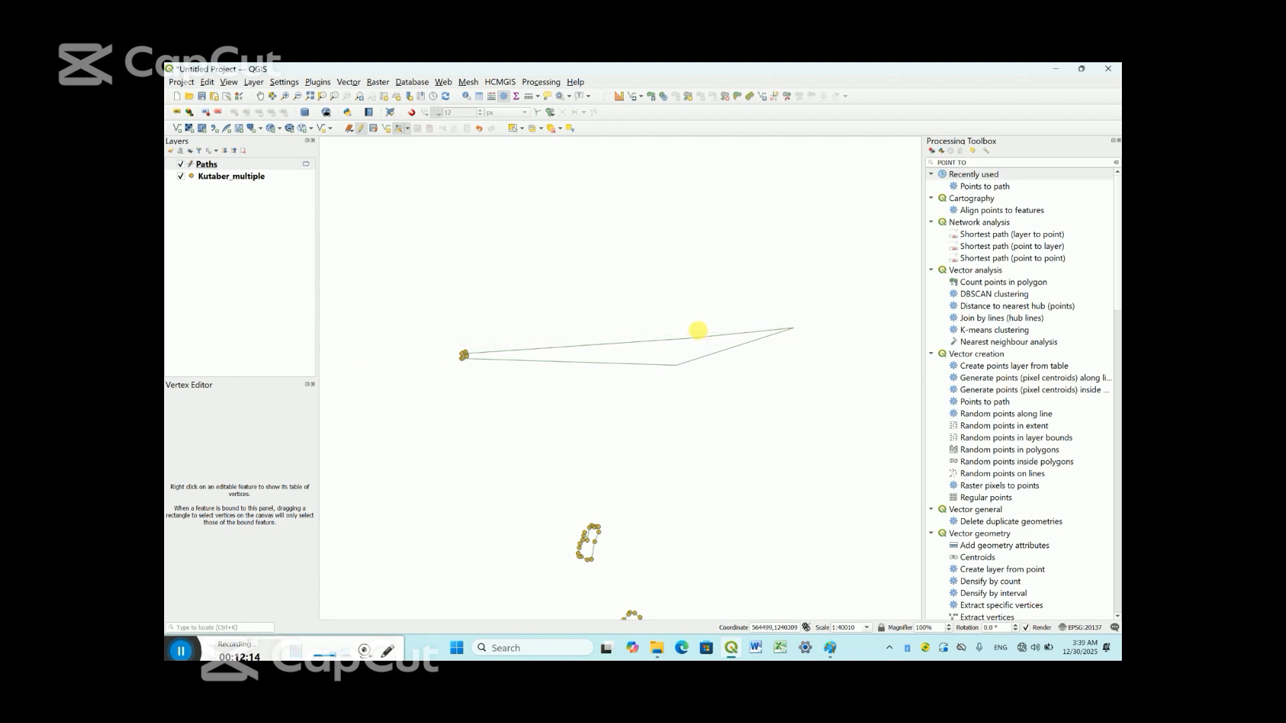
click(698, 331)
click(793, 327)
click(586, 349)
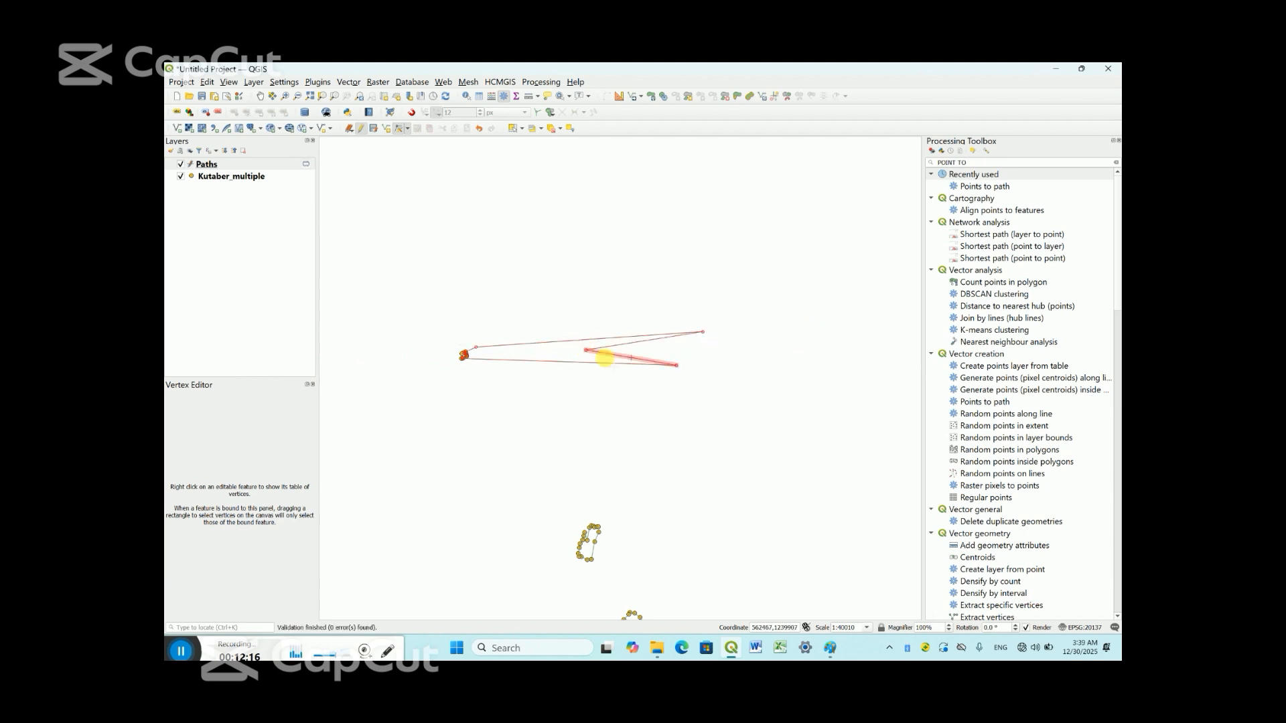
click(568, 359)
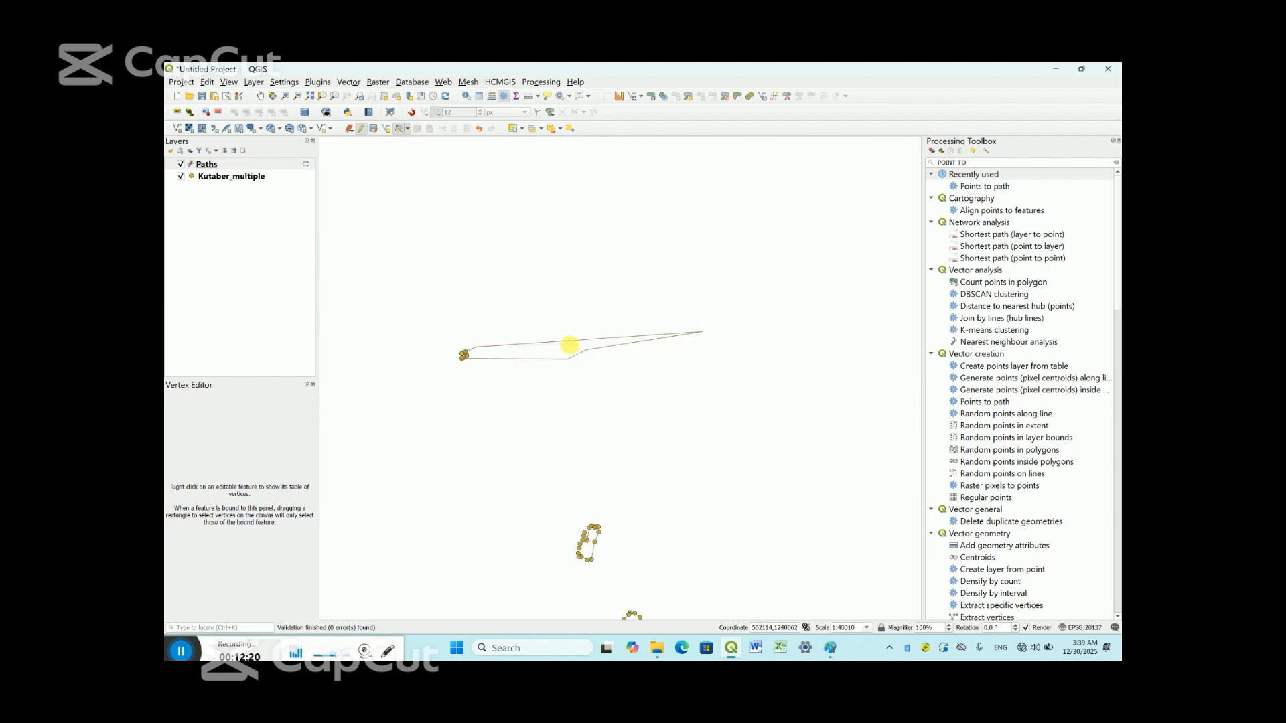
click(565, 347)
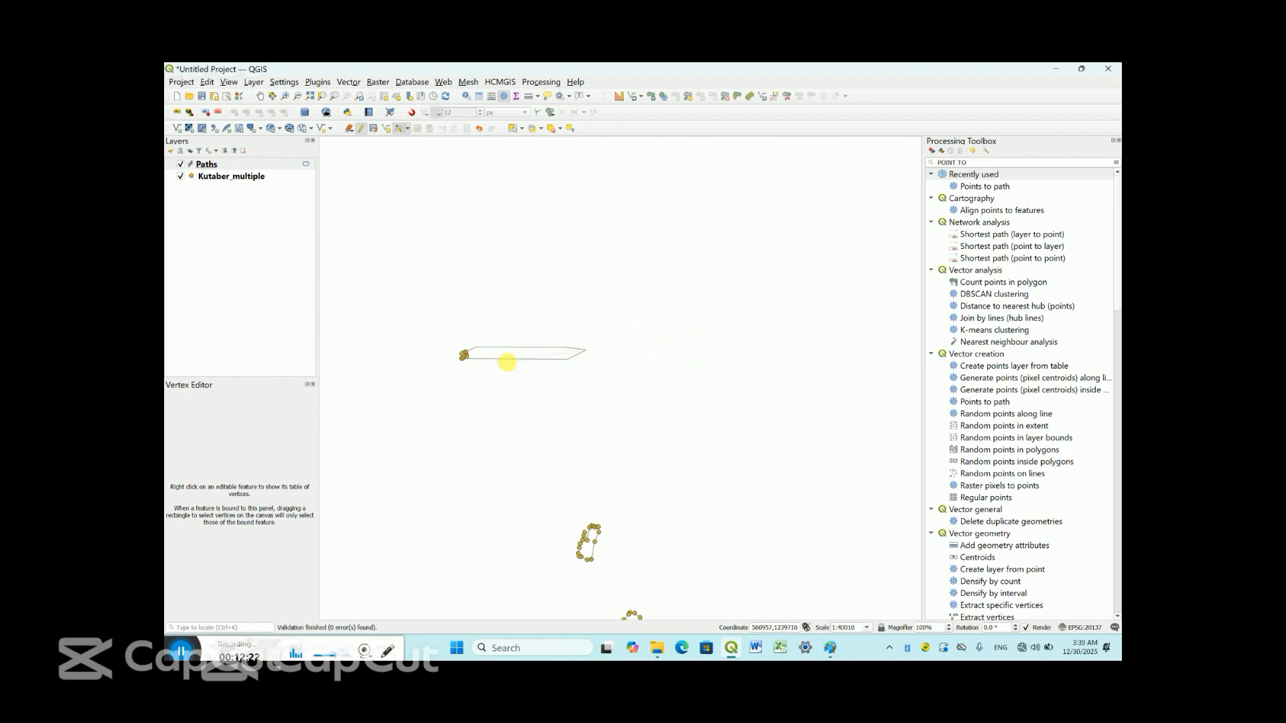
click(502, 362)
click(566, 347)
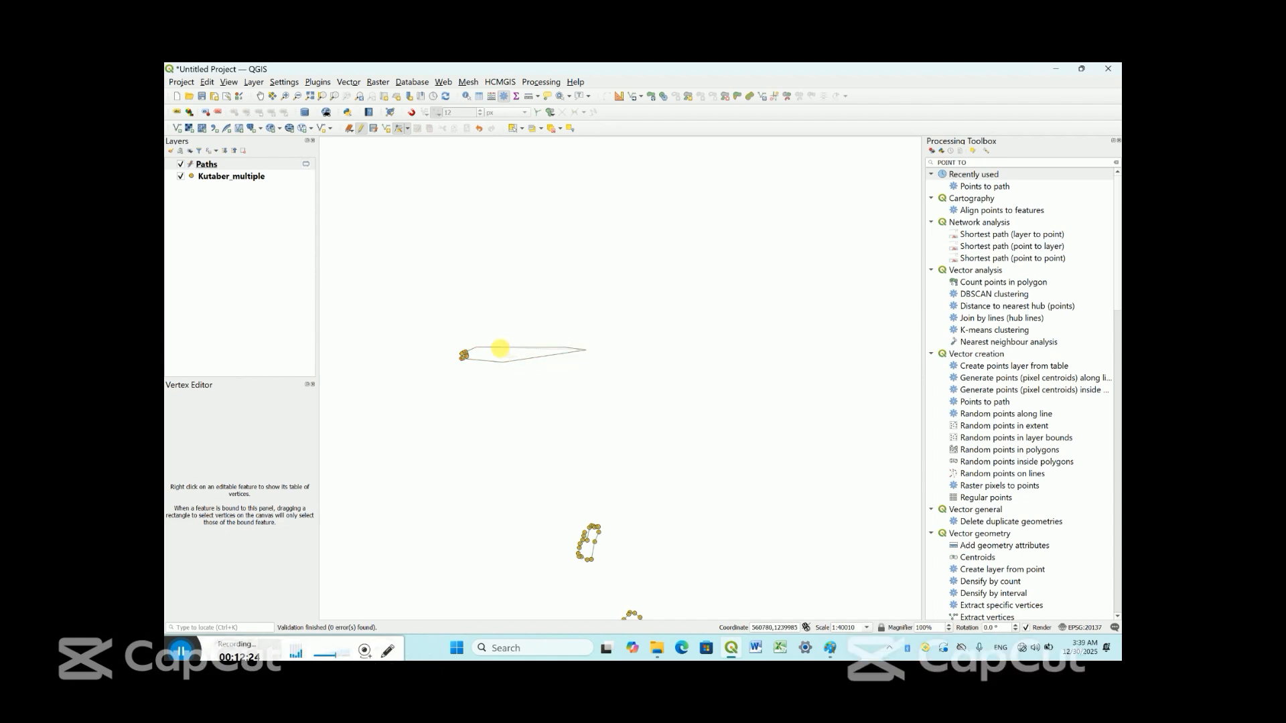
click(496, 351)
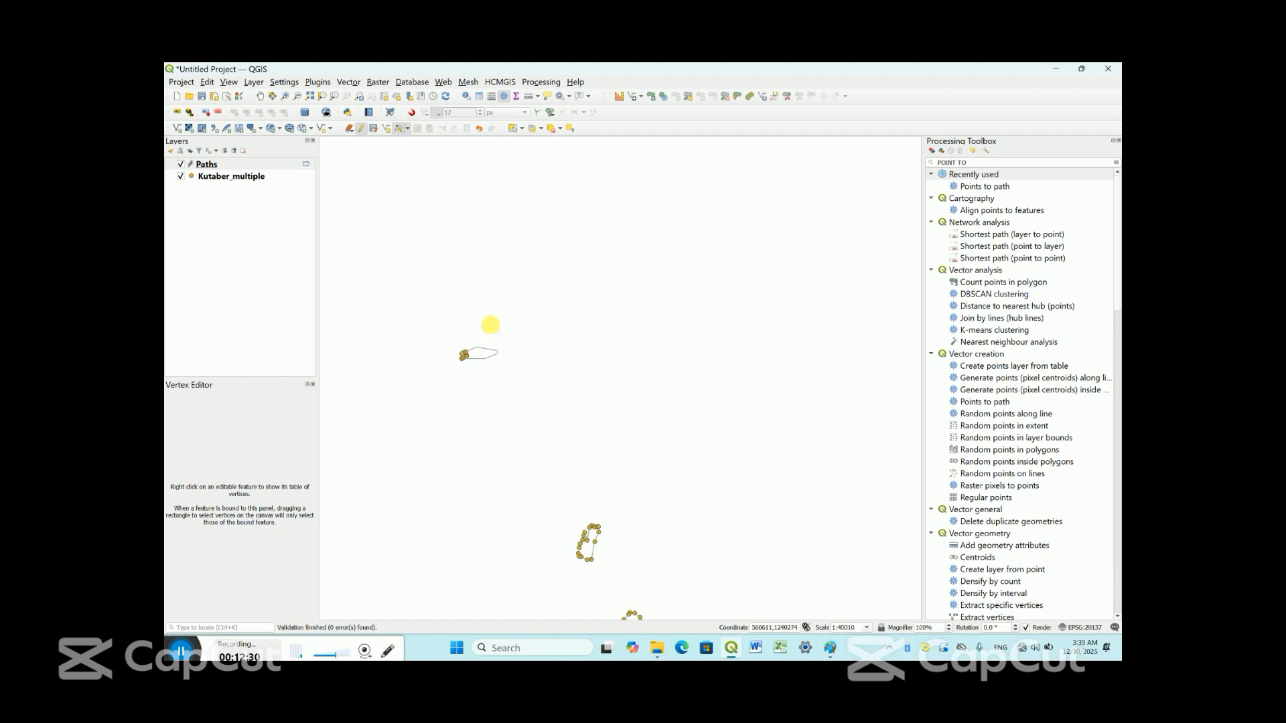
Move the far upper vertex of the vertical stray line in the north down beside its site cluster
click(261, 96)
drag(442, 290, 586, 361)
scroll(586, 376, down, 3)
scroll(575, 342, up, 2)
drag(569, 316, 621, 421)
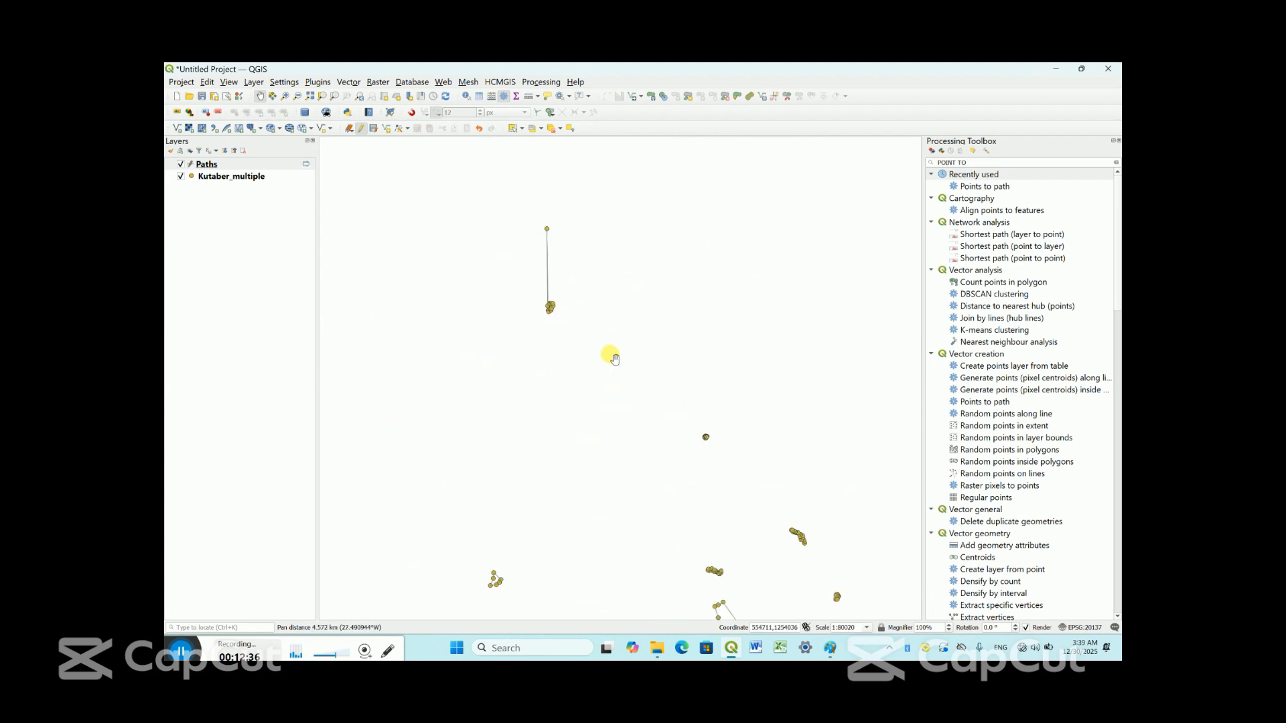
scroll(571, 285, up, 2)
drag(539, 344, 656, 419)
drag(655, 355, 633, 423)
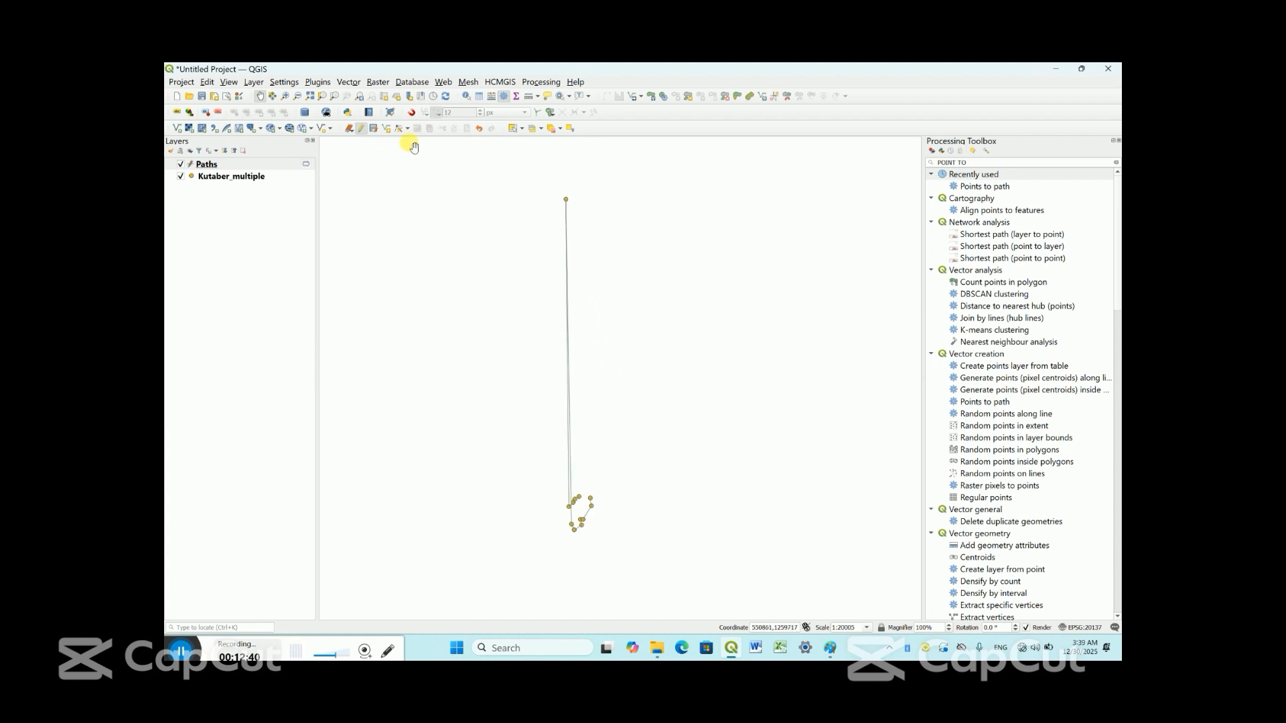
click(400, 128)
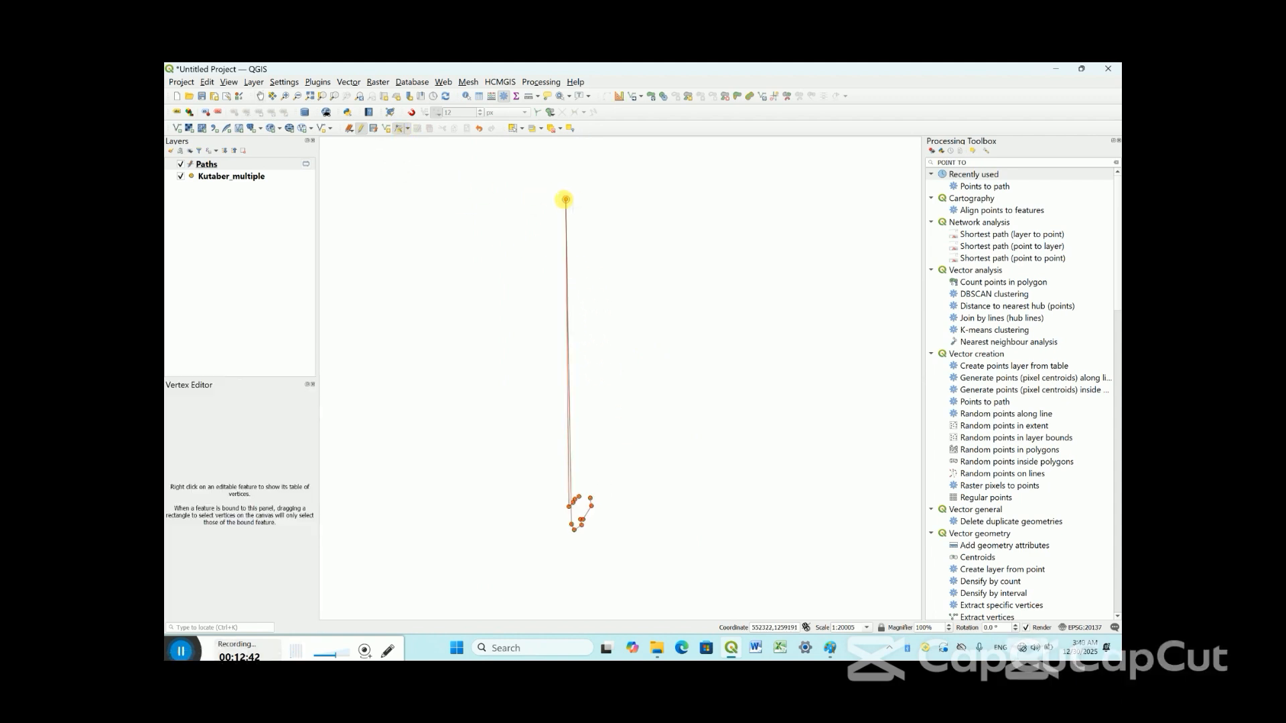
click(566, 488)
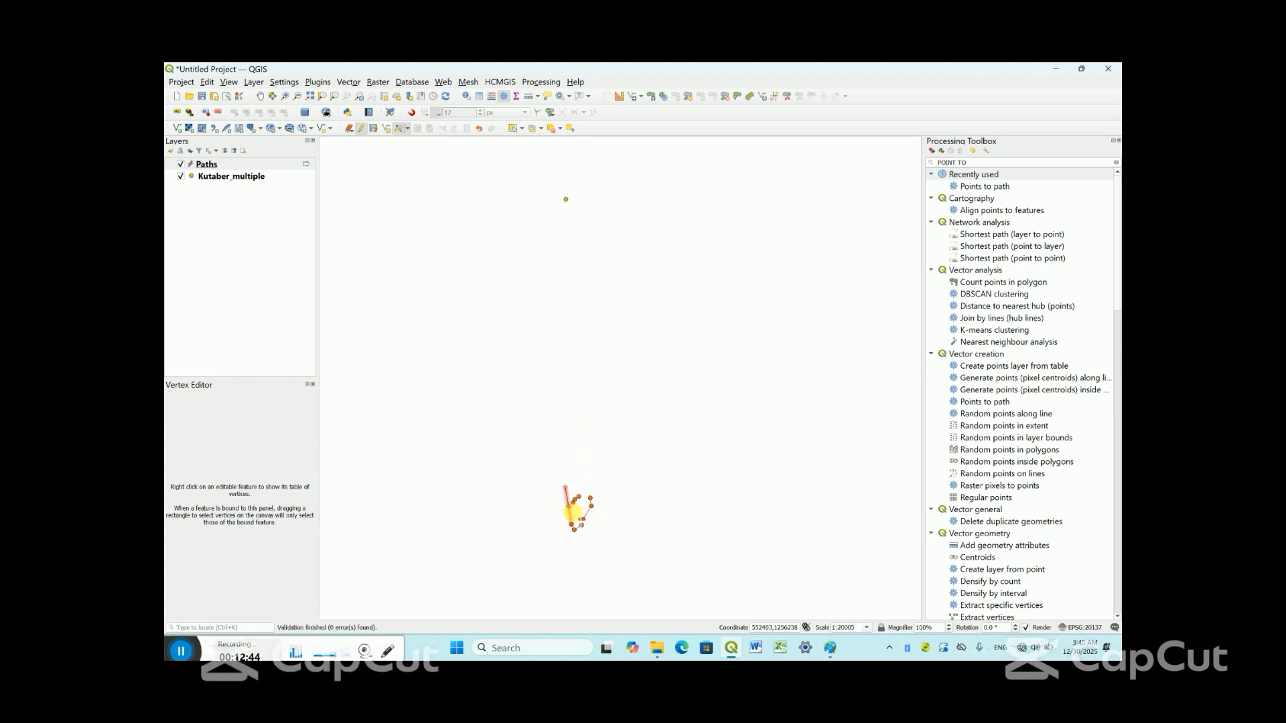
Reshape the remaining spike of the northern site's path into a smooth outline, then stop editing and save the Paths layer changes
scroll(584, 529, up, 3)
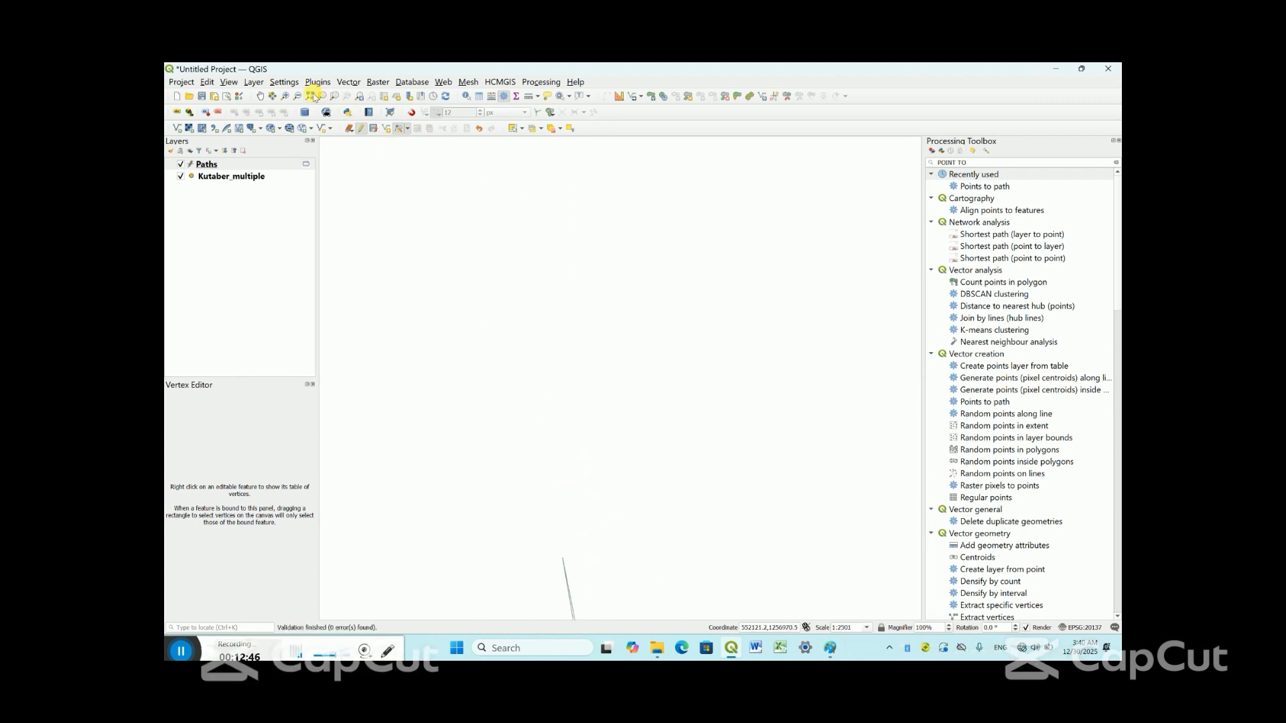
click(260, 97)
drag(528, 521, 532, 395)
drag(585, 509, 561, 305)
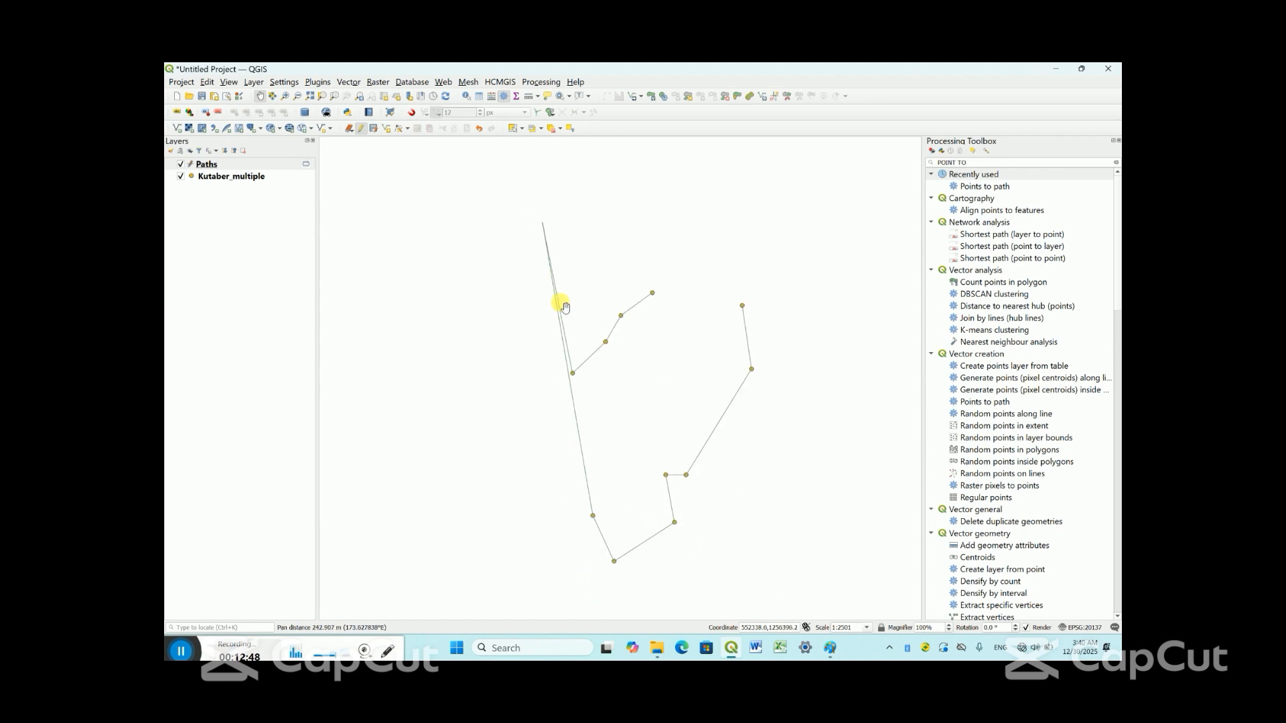
click(398, 129)
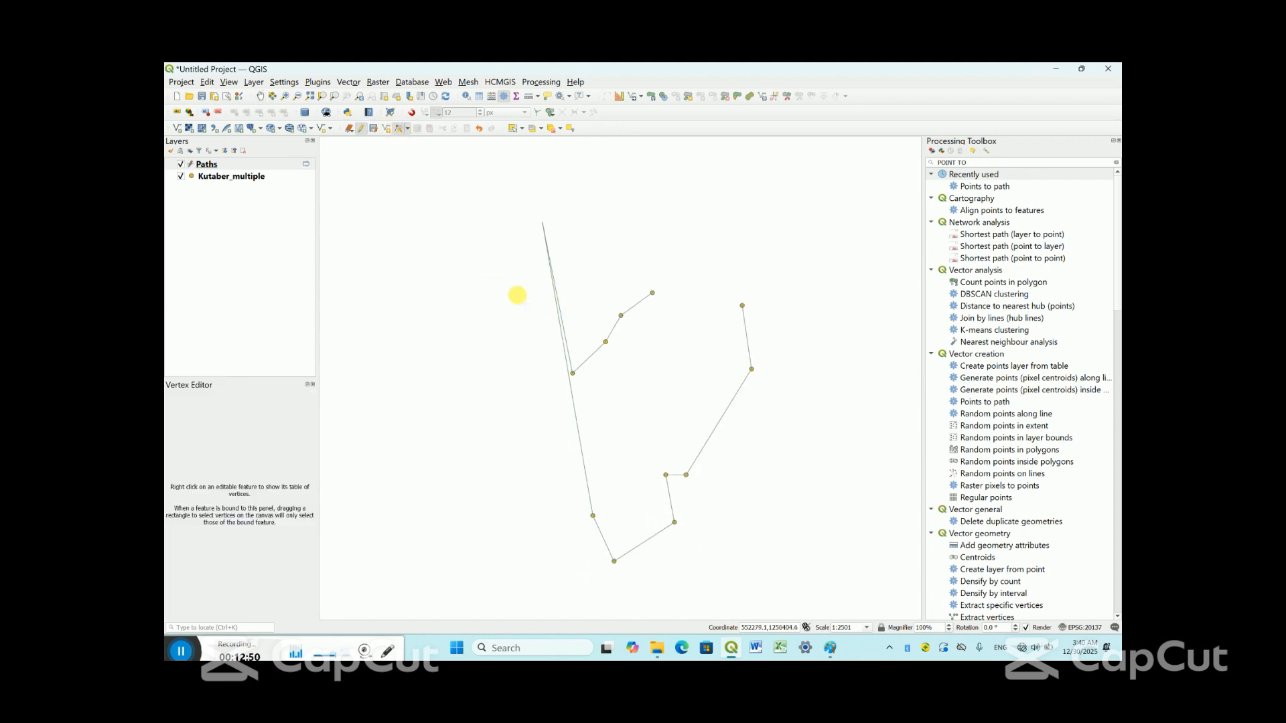
drag(573, 374, 587, 347)
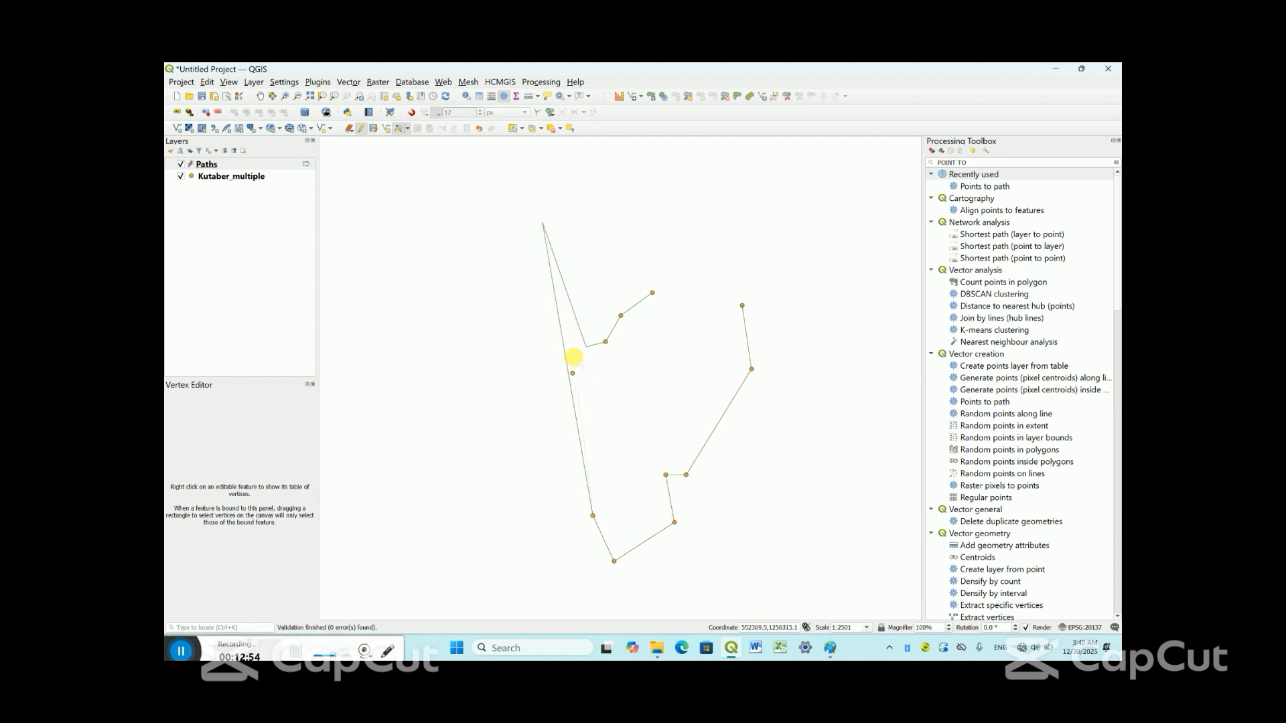
click(575, 359)
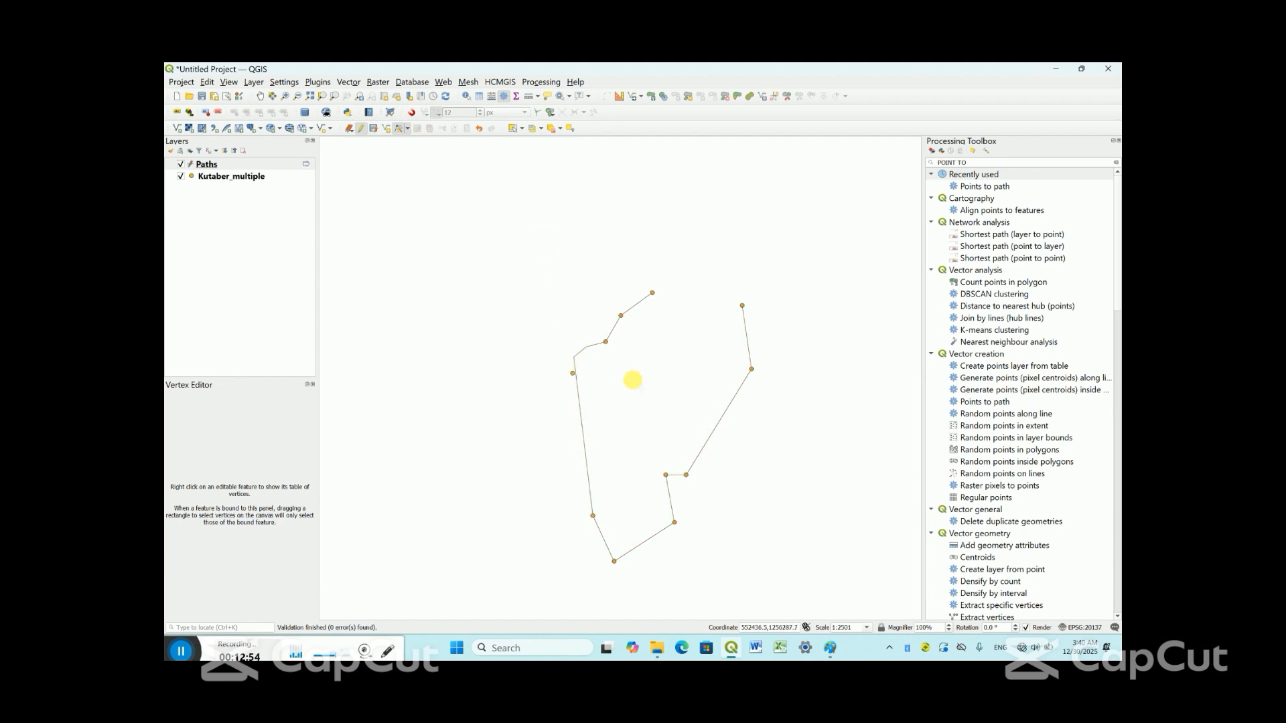
click(361, 129)
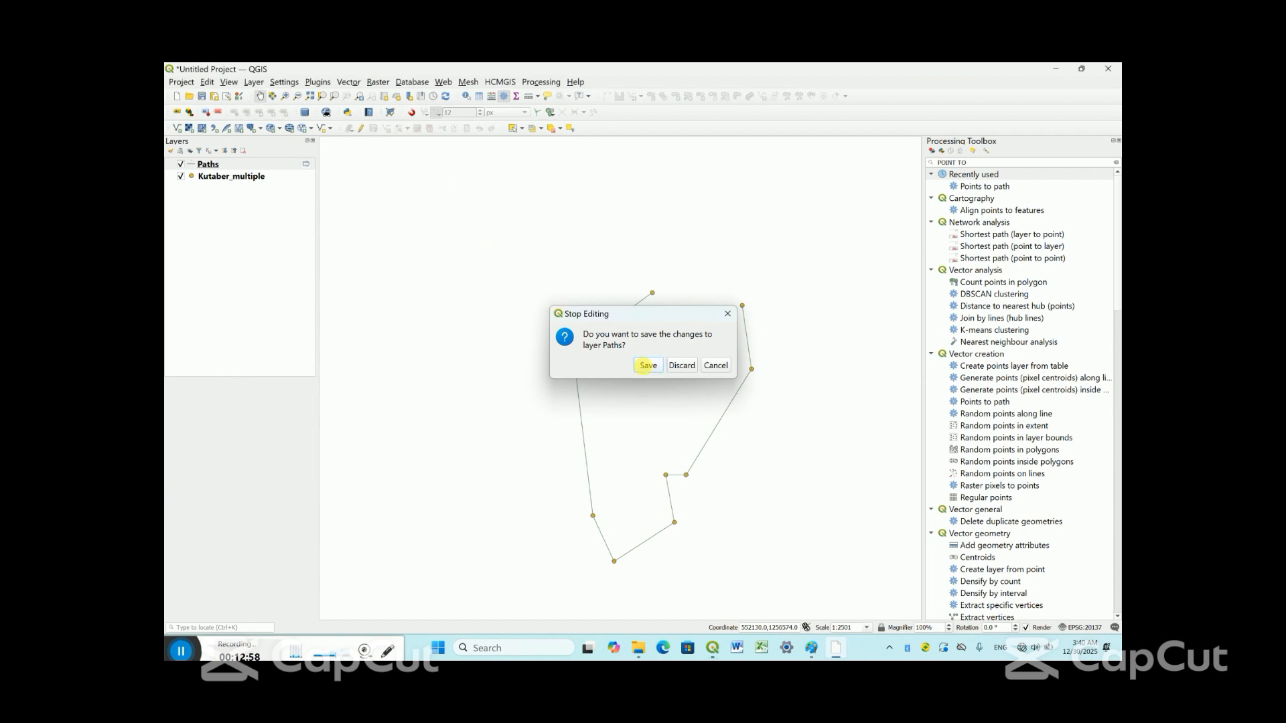
click(647, 365)
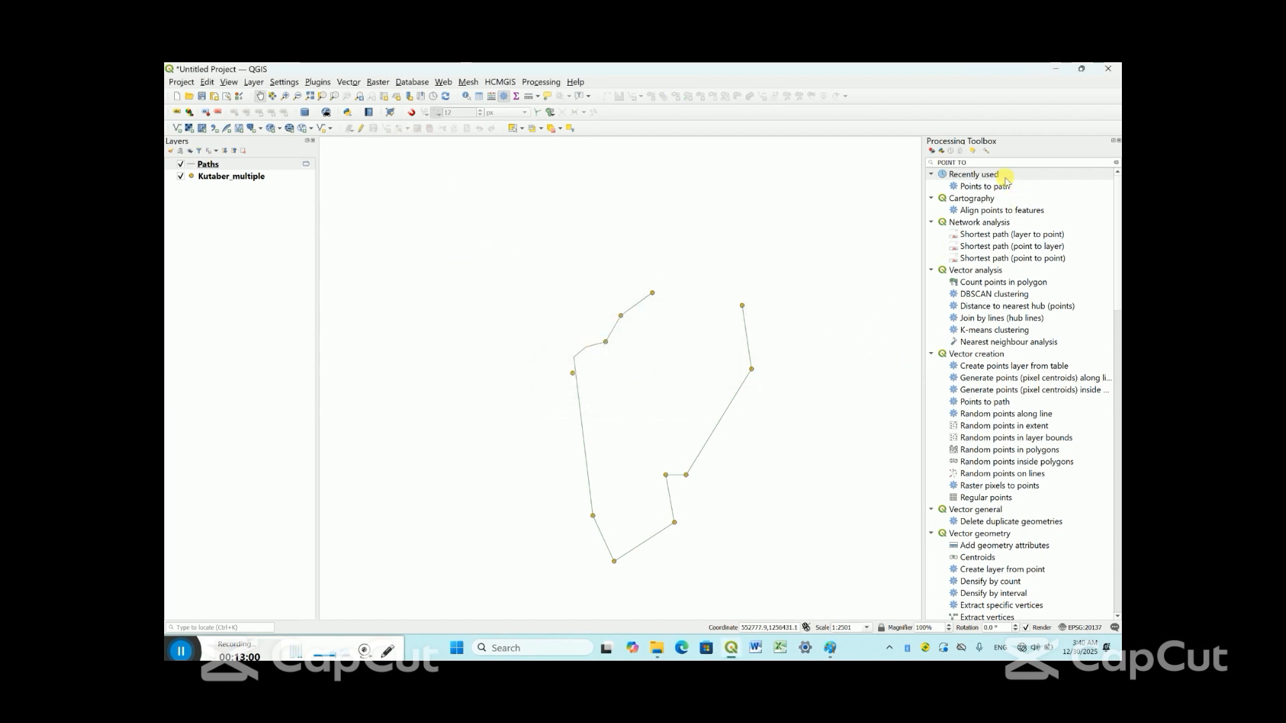
Replace the Processing Toolbox search with "LINE TO" to find the line-to-polygon conversion tool
click(974, 165)
key(BackSpace)
key(BackSpace)
key(BackSpace)
key(BackSpace)
key(BackSpace)
key(BackSpace)
key(BackSpace)
key(BackSpace)
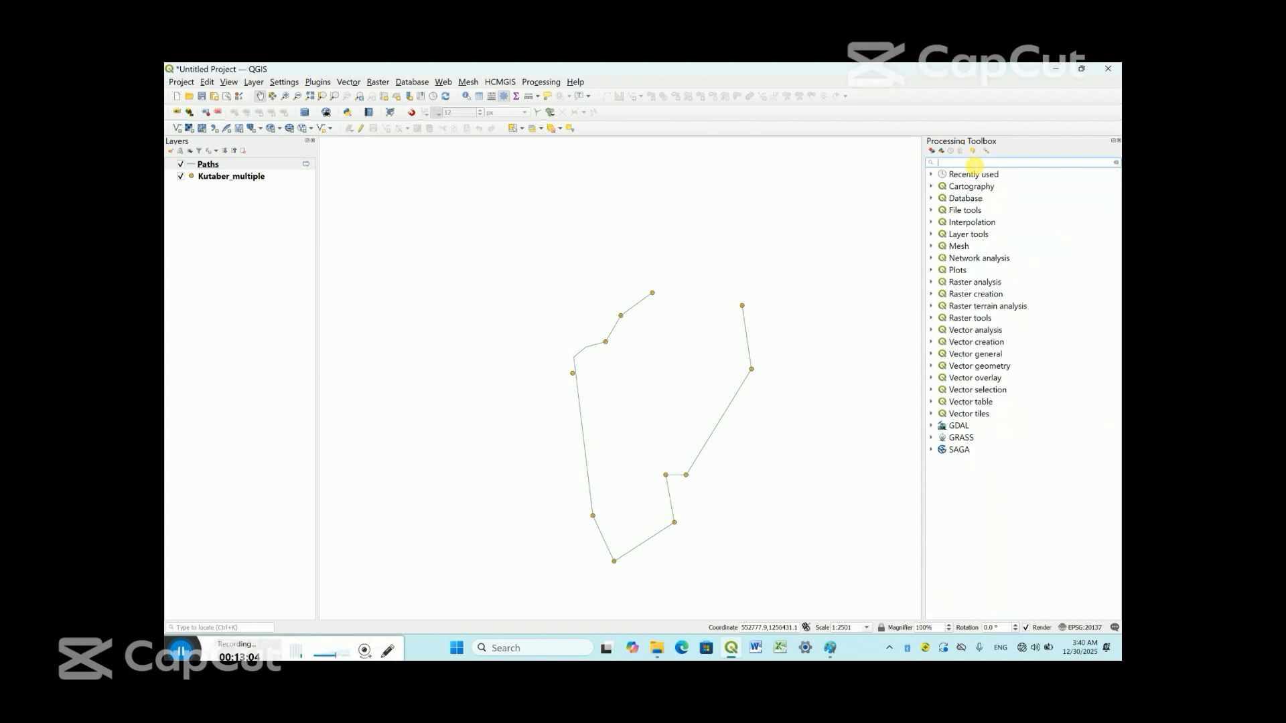
text(LINE T)
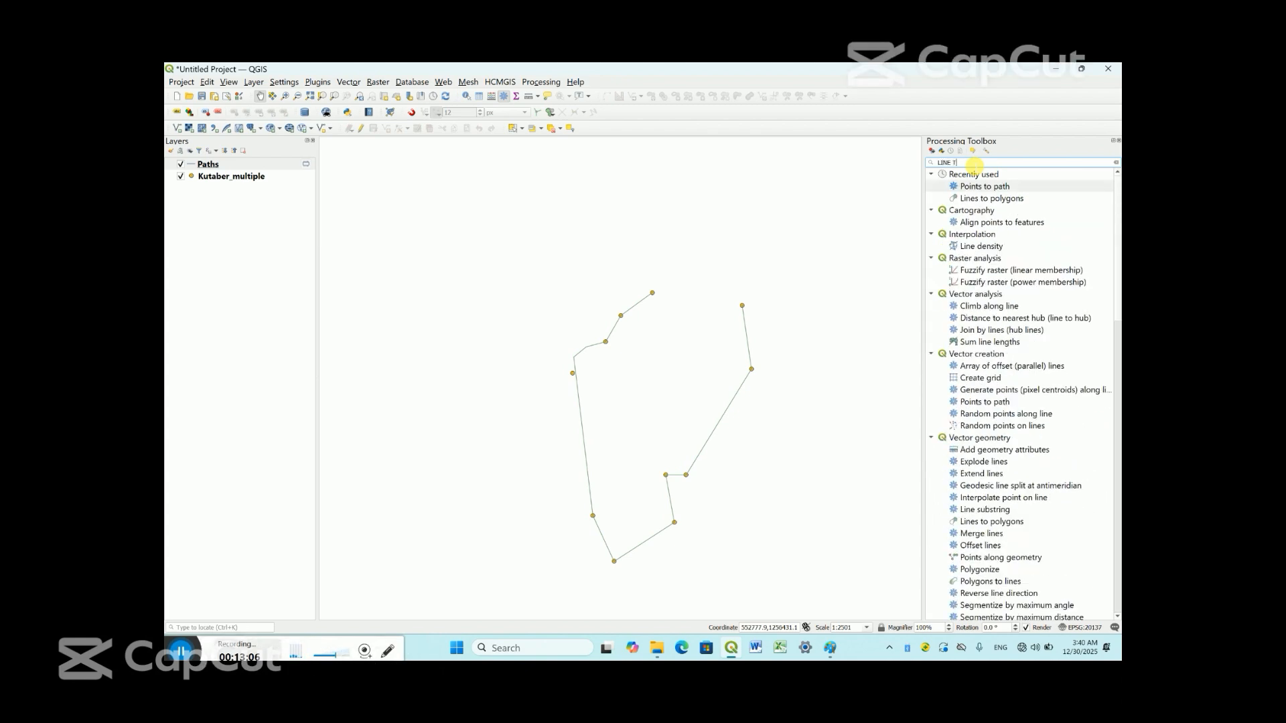
text(O MPOLYGON)
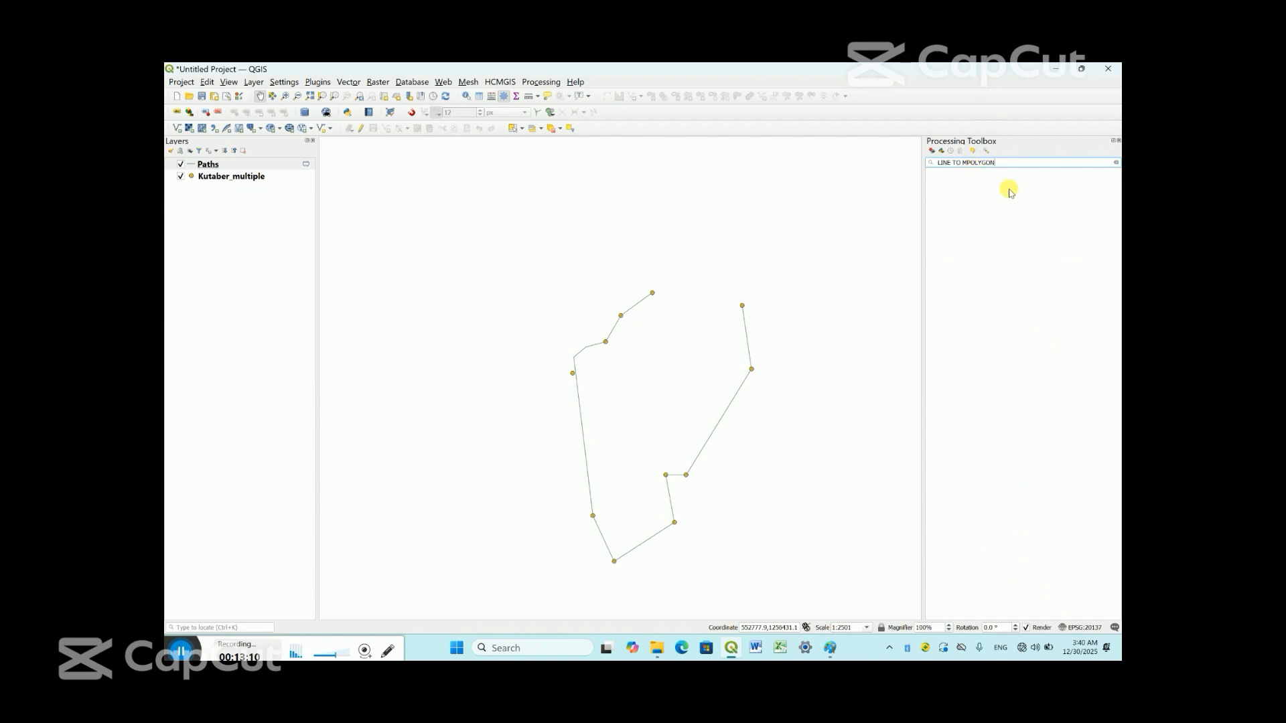
key(BackSpace)
key(BackSpace)
key(BackSpace)
key(BackSpace)
key(BackSpace)
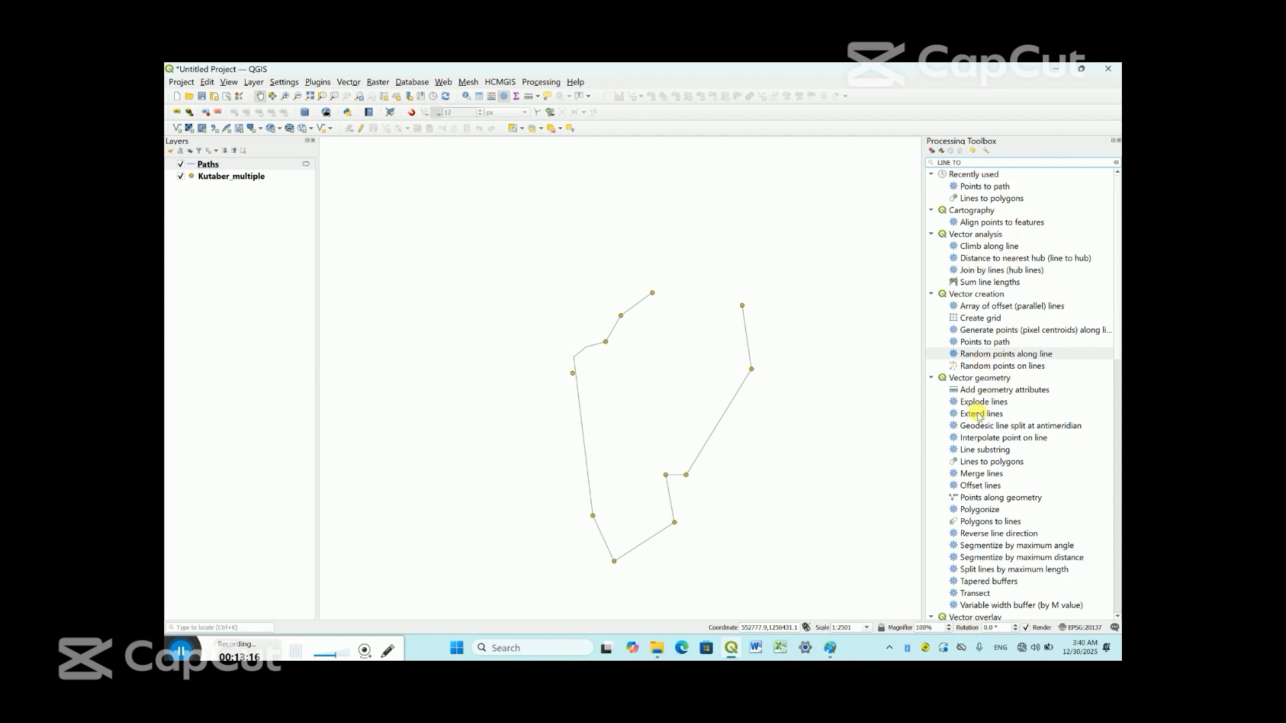
Run Lines to polygons on the Paths layer with a temporary output layer, then close the tool
double_click(981, 463)
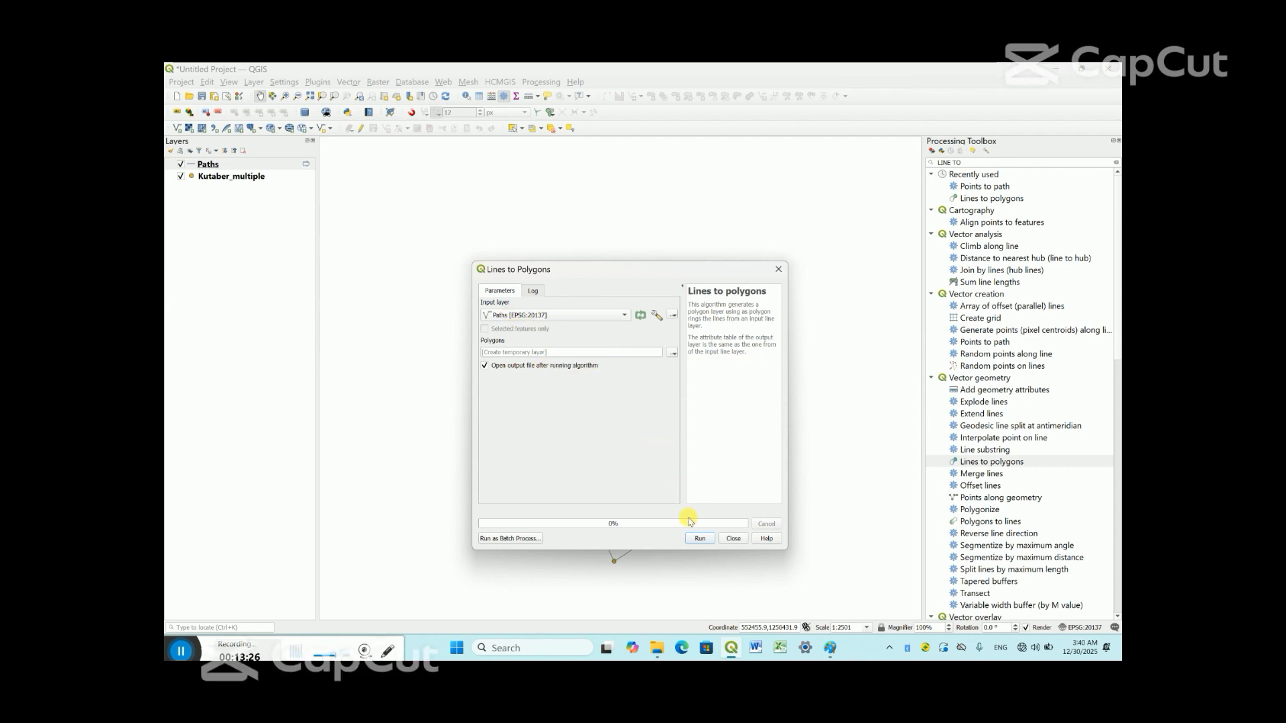
click(700, 539)
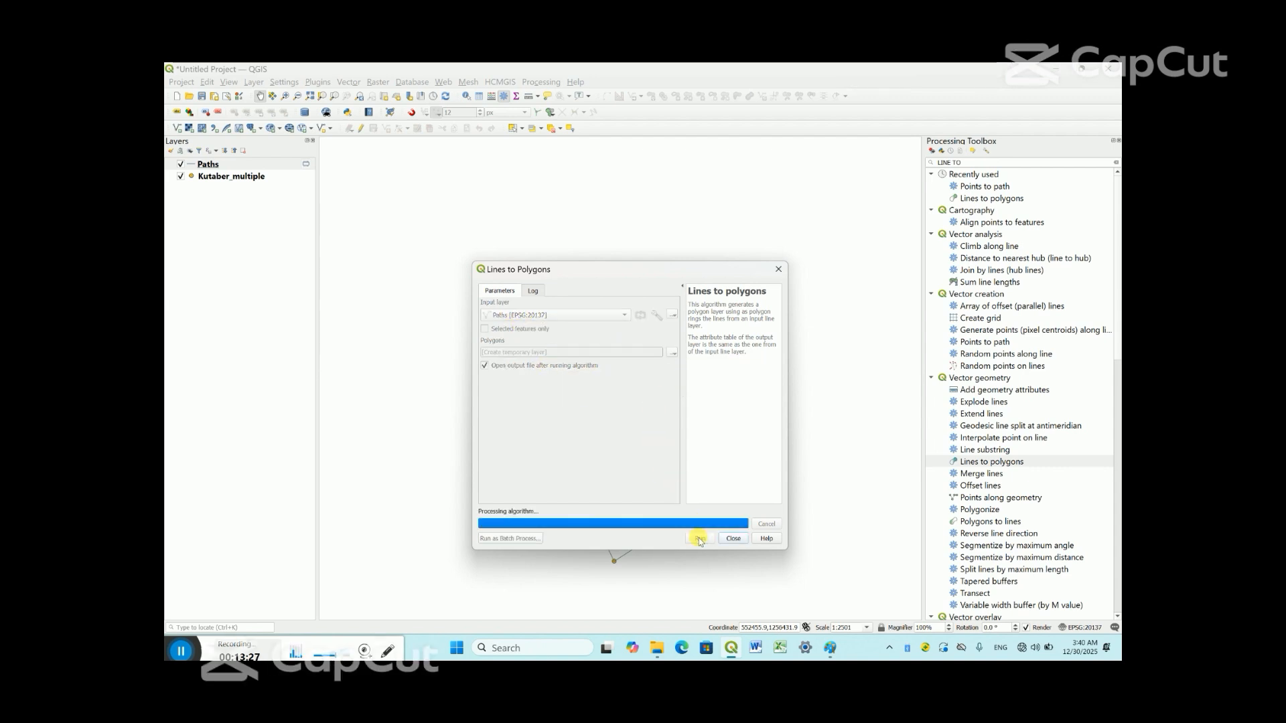
click(732, 539)
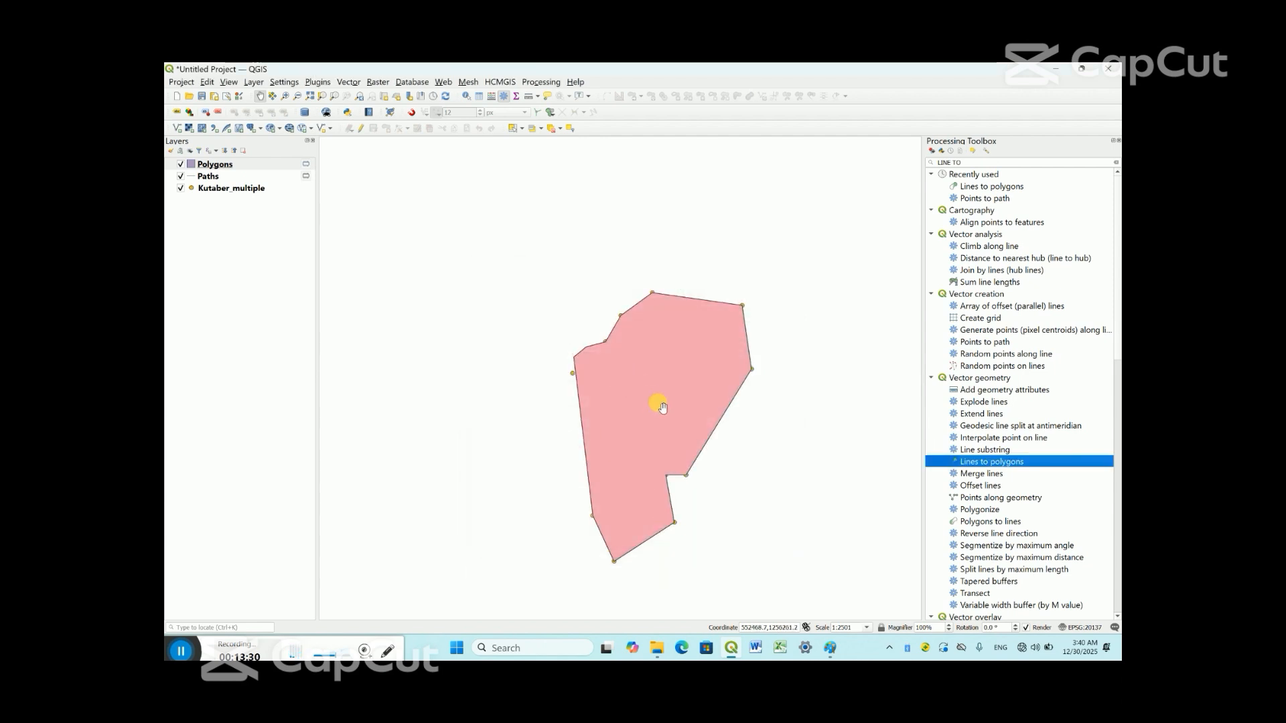
Examine the generated polygons at each site across the whole map extent
scroll(660, 404, down, 2)
scroll(660, 404, down, 4)
scroll(666, 432, up, 2)
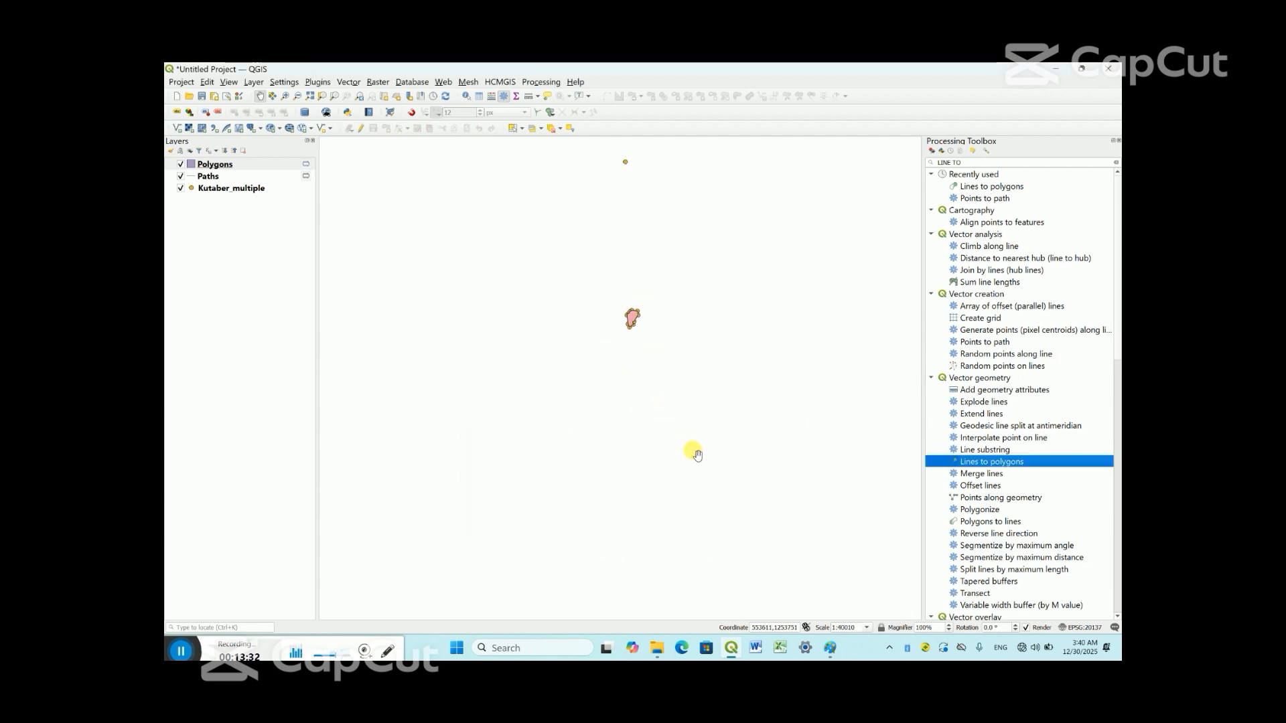
drag(691, 451, 577, 288)
drag(670, 433, 676, 239)
drag(712, 416, 653, 290)
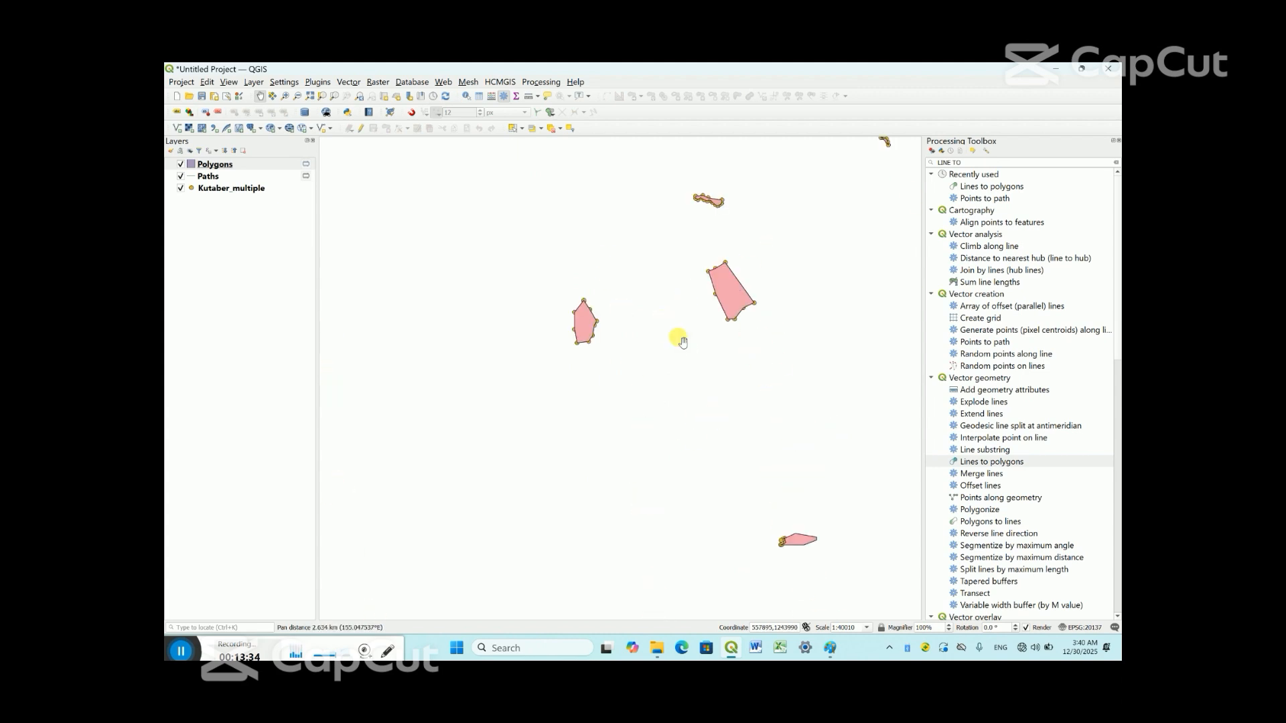
scroll(708, 327, up, 1)
scroll(712, 333, down, 5)
drag(725, 404, 666, 351)
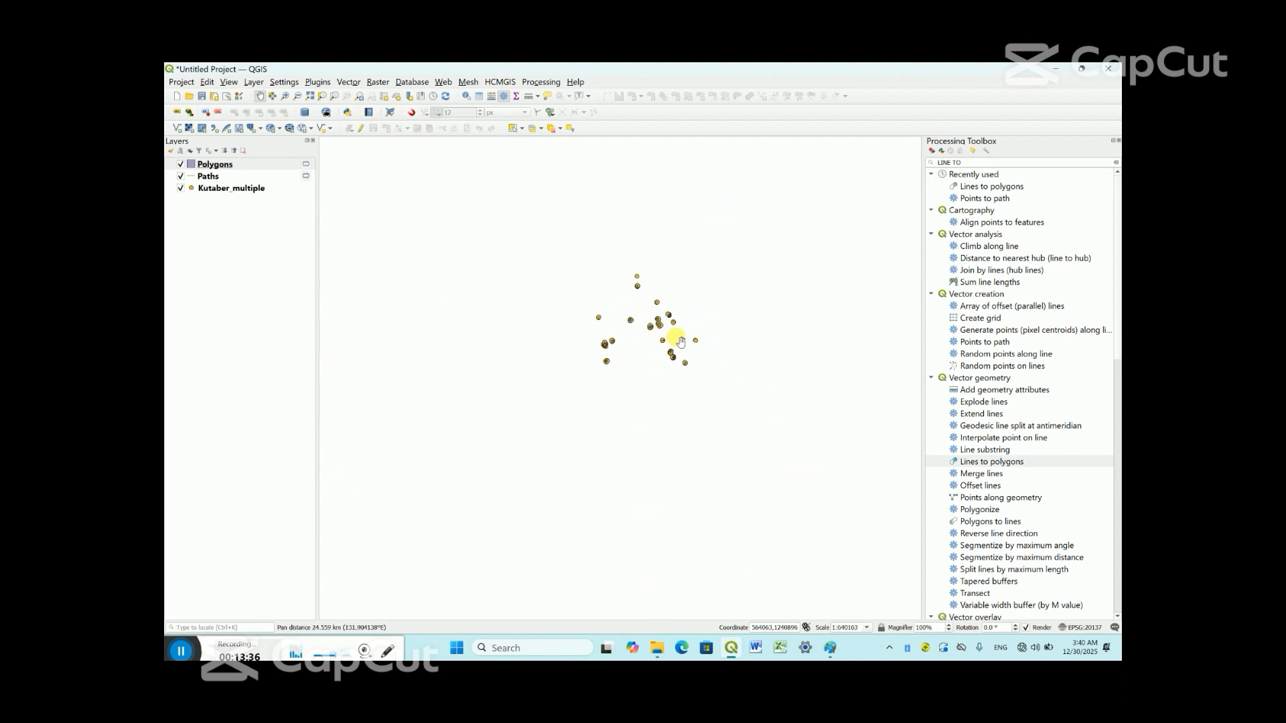
scroll(680, 340, up, 3)
scroll(677, 338, up, 1)
drag(586, 350, 679, 376)
scroll(617, 339, down, 2)
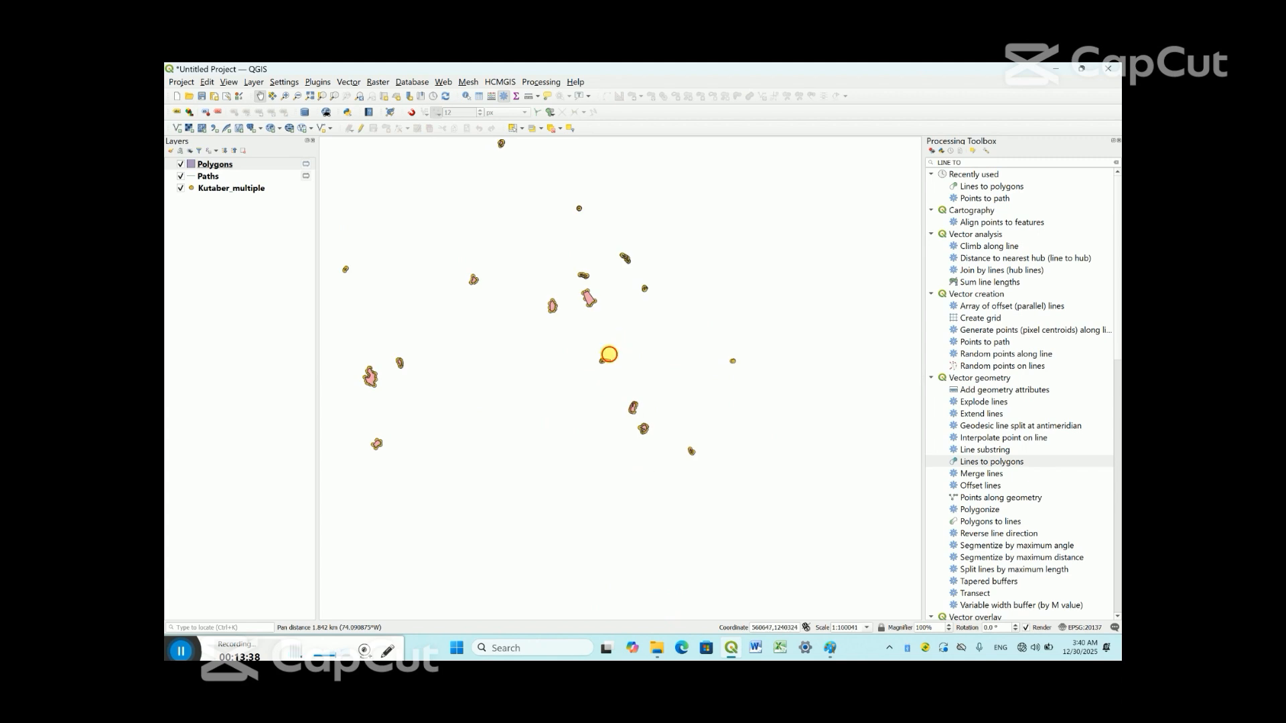
Start exporting the Polygons layer's features with ESRI Shapefile as the output format
drag(609, 356, 668, 302)
drag(447, 335, 555, 363)
scroll(620, 328, up, 1)
drag(665, 331, 566, 387)
scroll(625, 347, down, 2)
drag(550, 328, 579, 312)
right_click(207, 165)
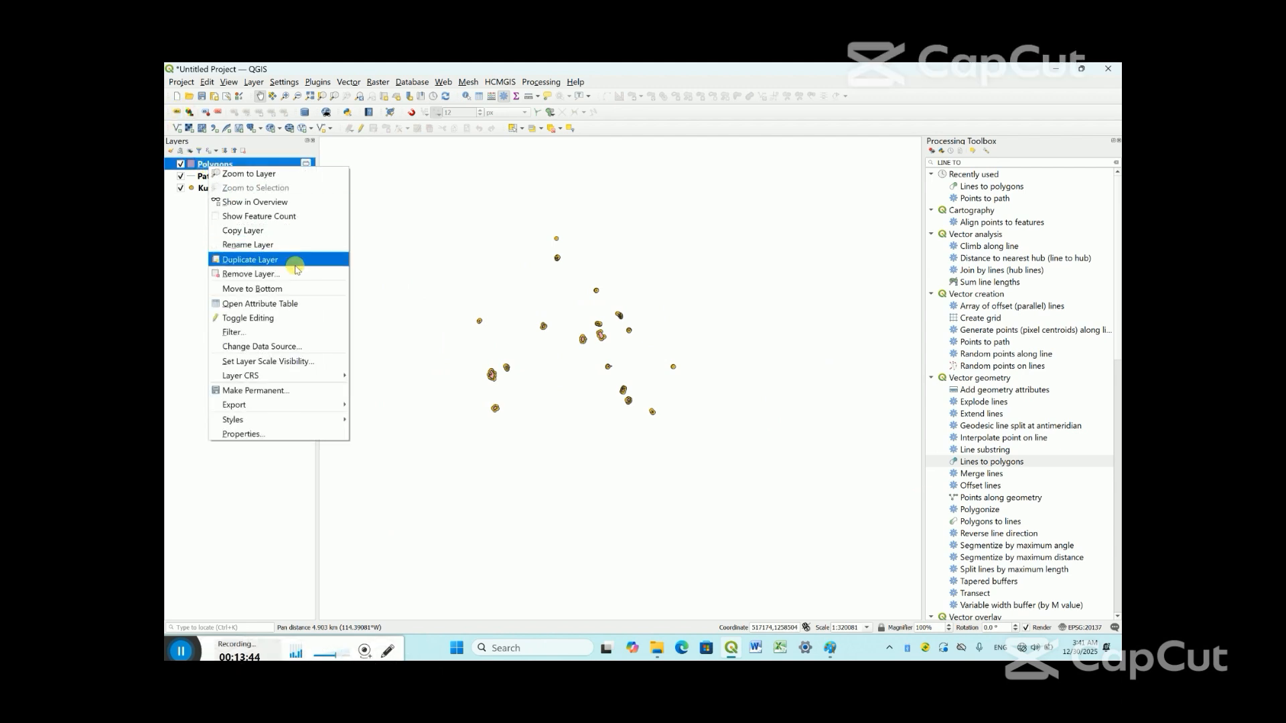
mouse_move(281, 405)
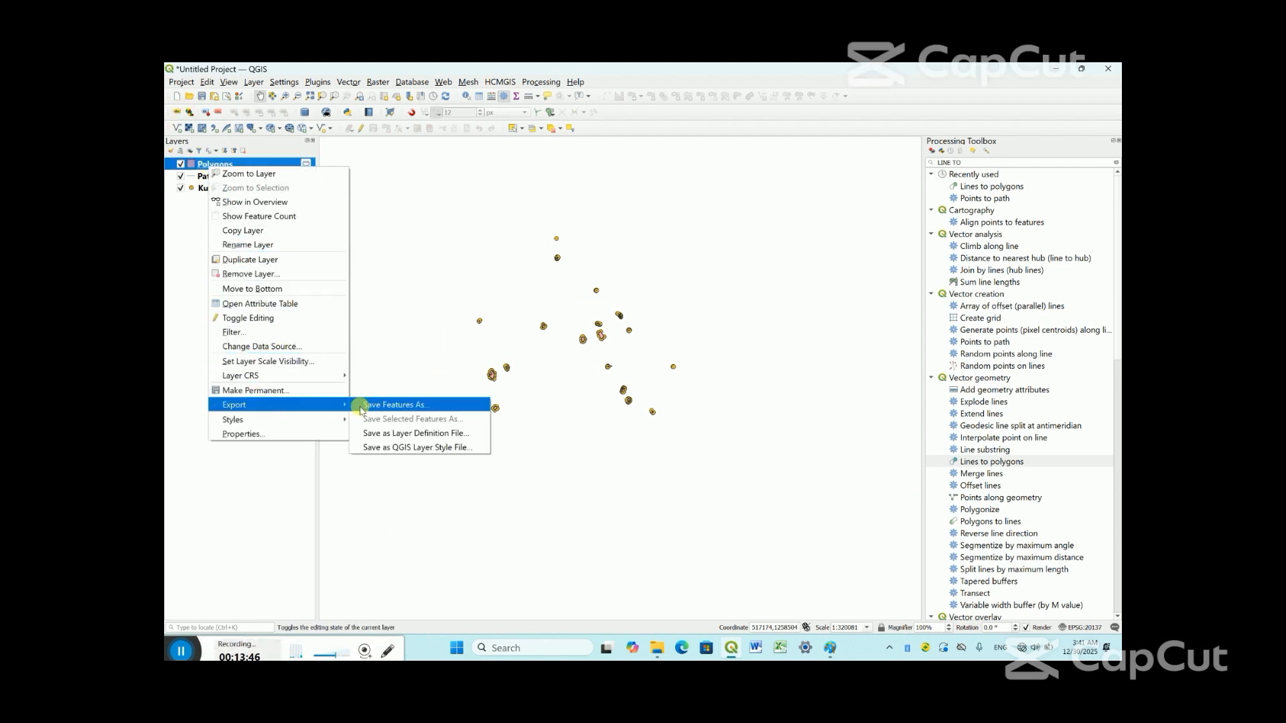
click(391, 408)
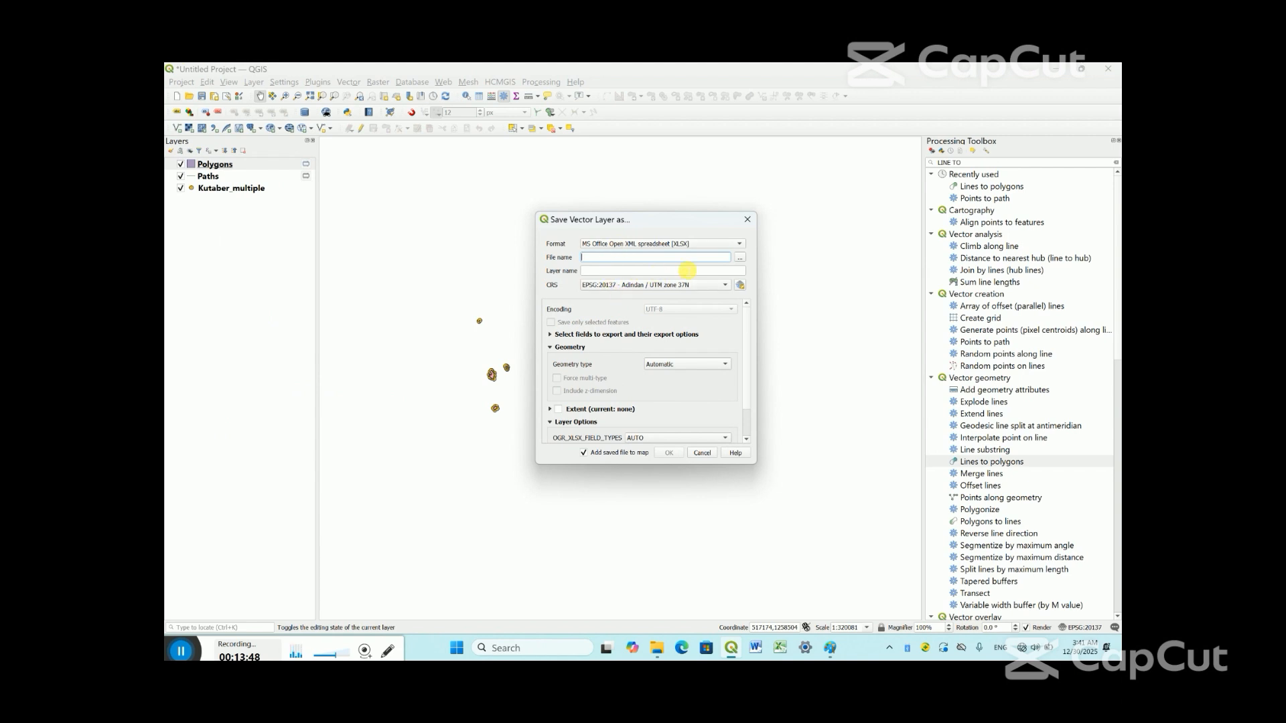
click(741, 245)
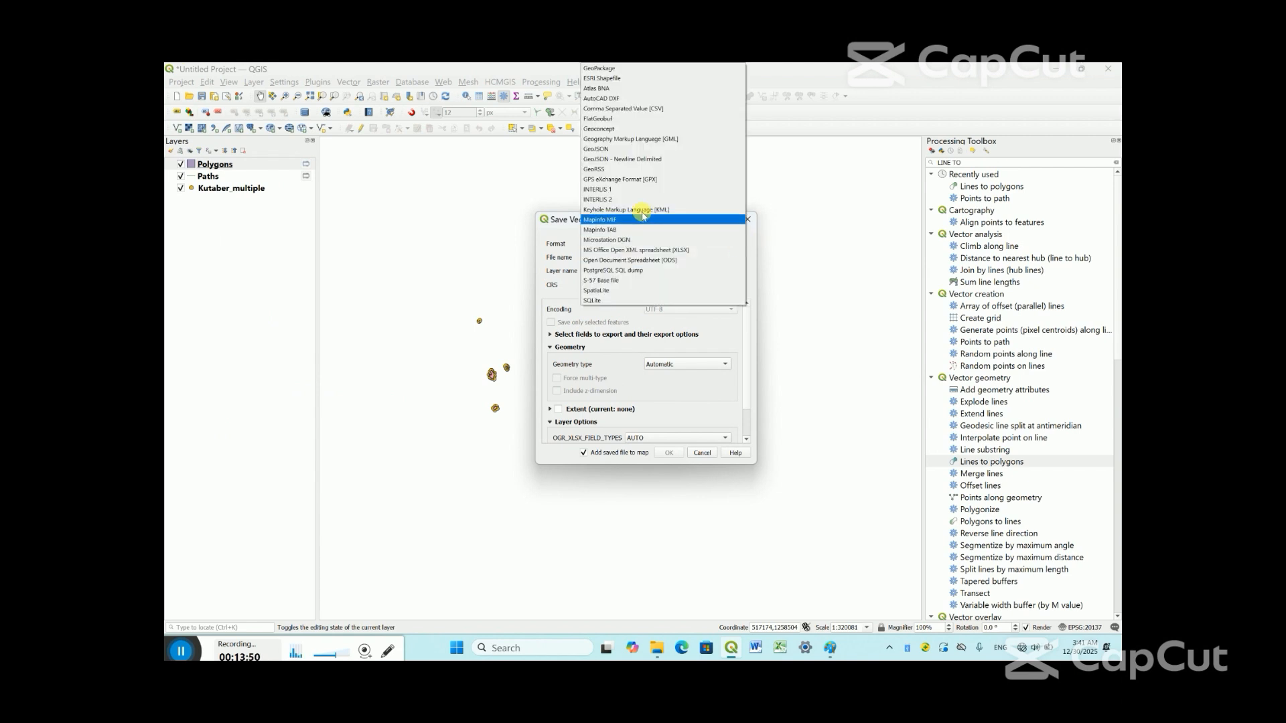
click(596, 78)
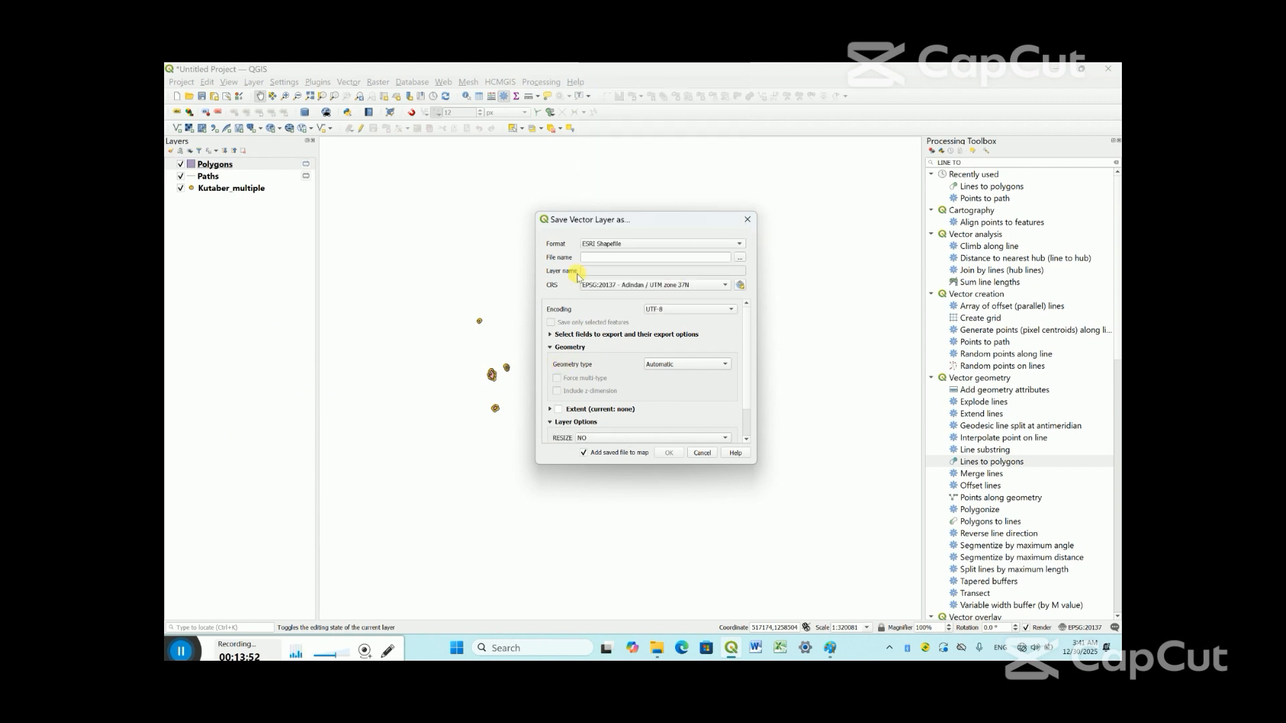
Export the layer as KUTABER MULTIPLE PLANTATION SITE into a new folder named SHAPEFILE OF PLANTATION SITE within the GIS training materials folder
click(740, 259)
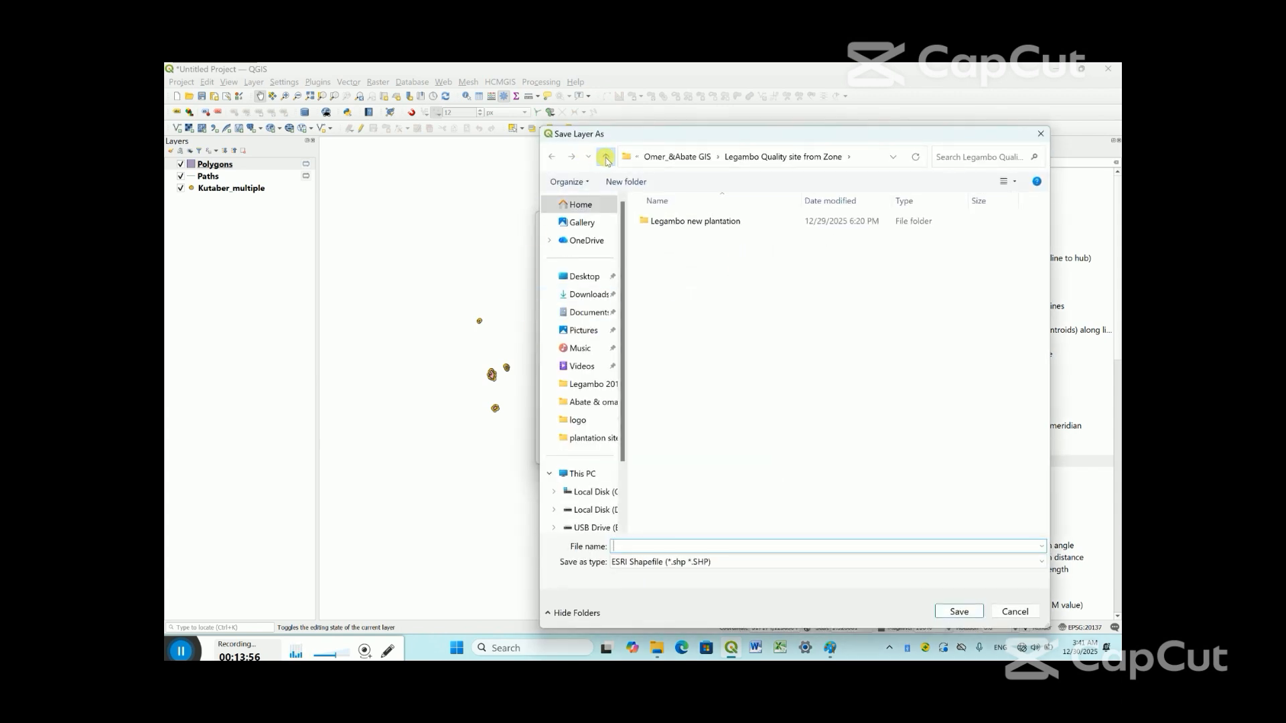
click(606, 158)
double_click(670, 219)
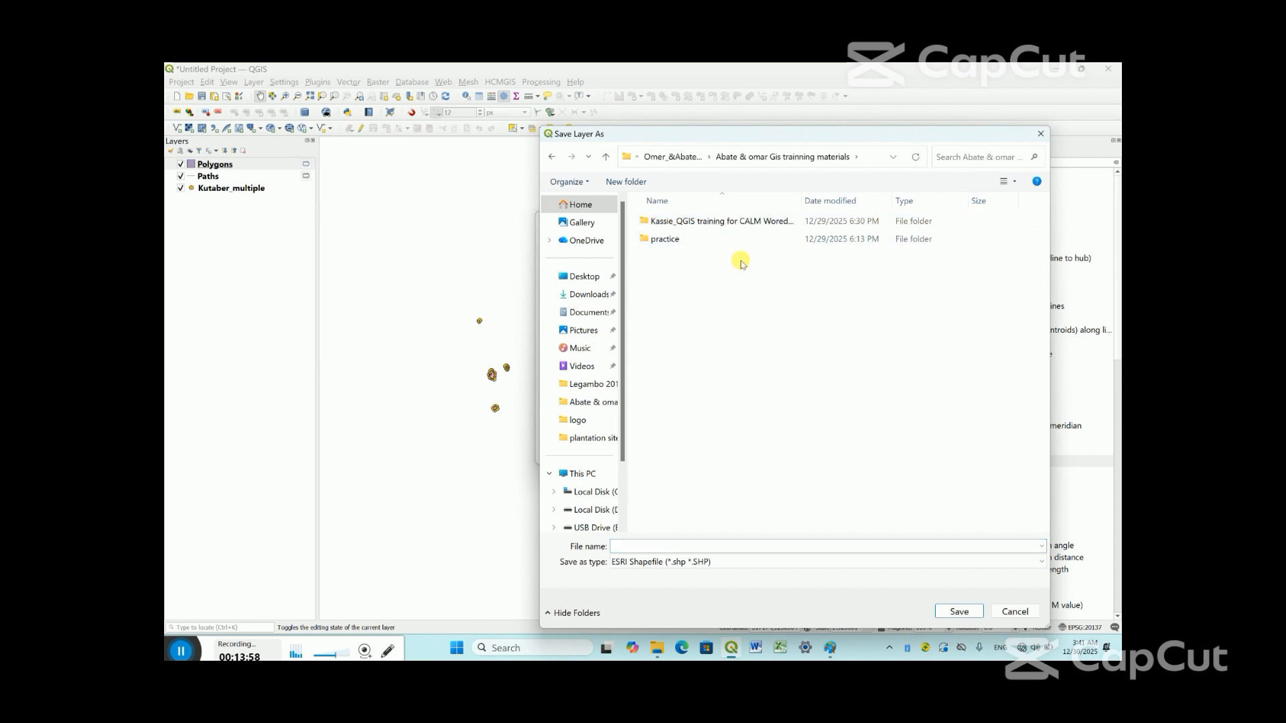
click(626, 182)
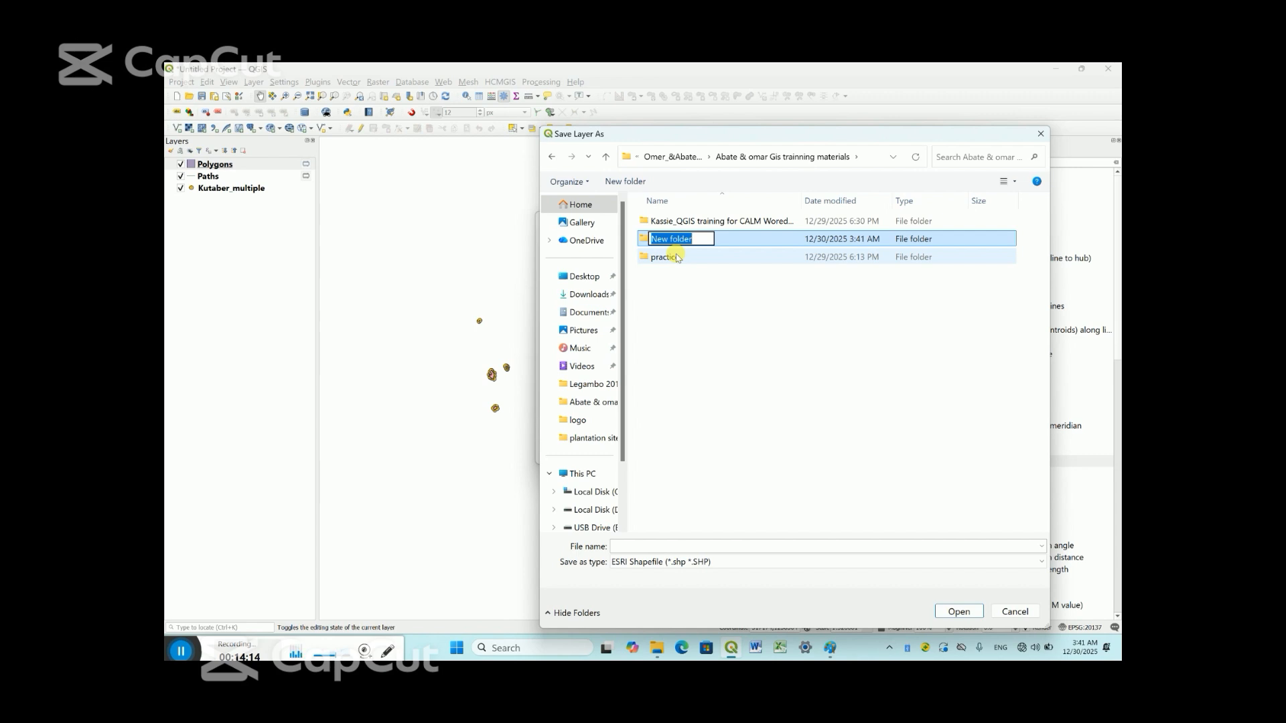
text(SHAPE)
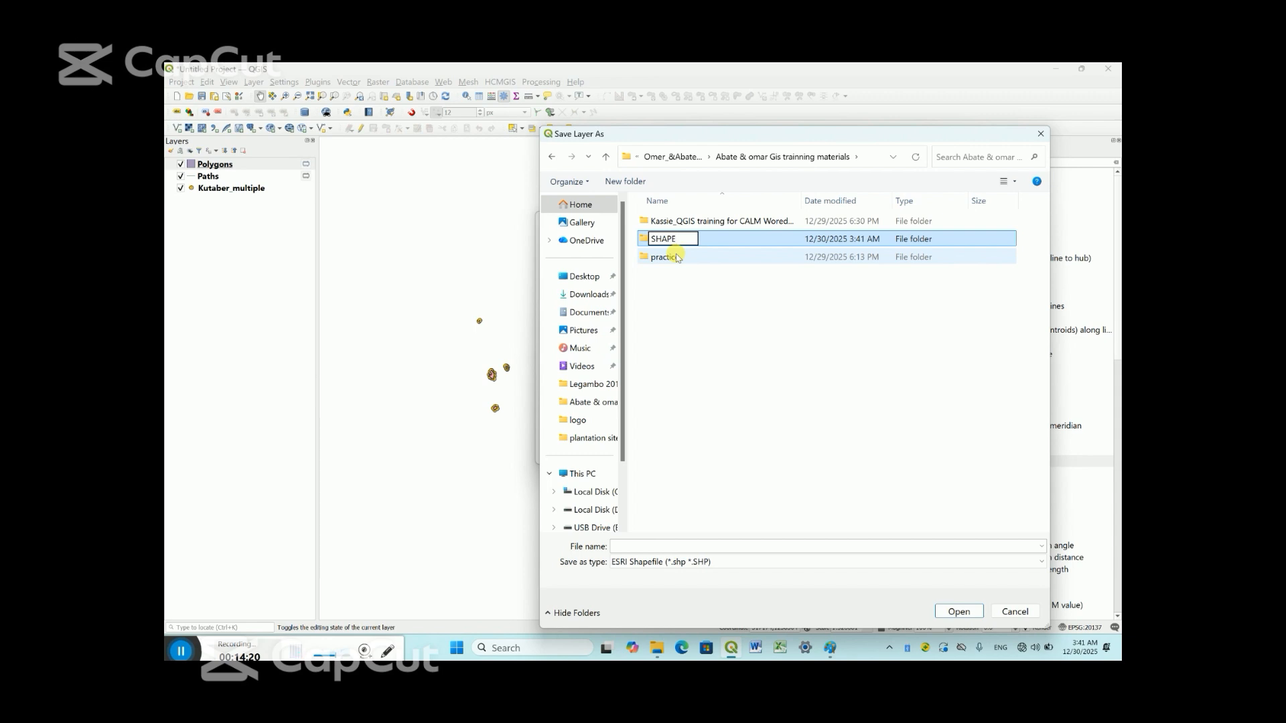
text(FILE)
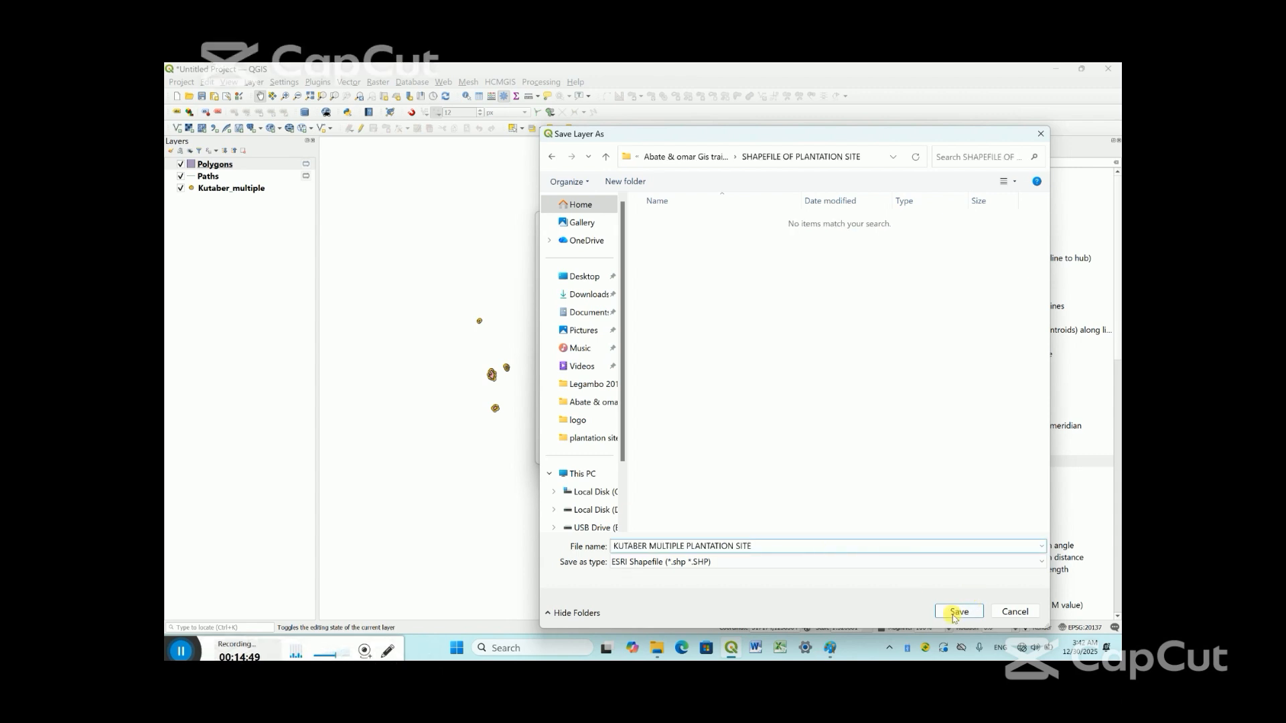
click(958, 611)
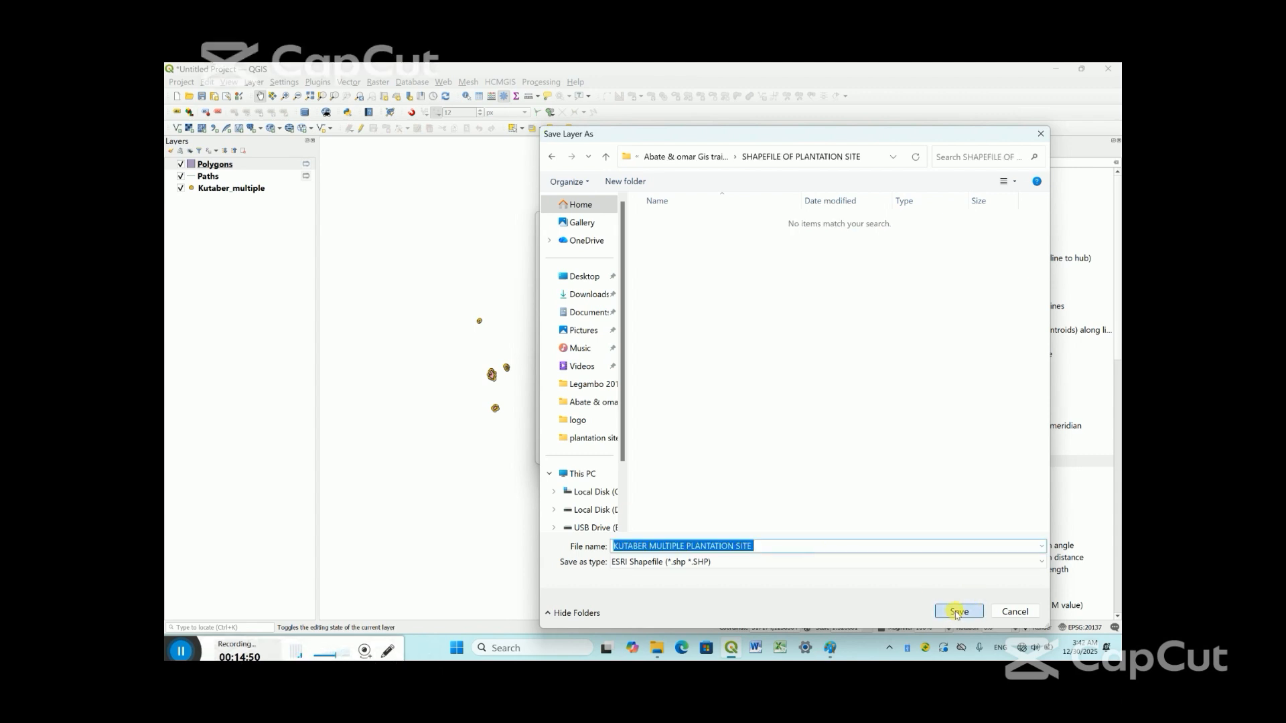
click(670, 453)
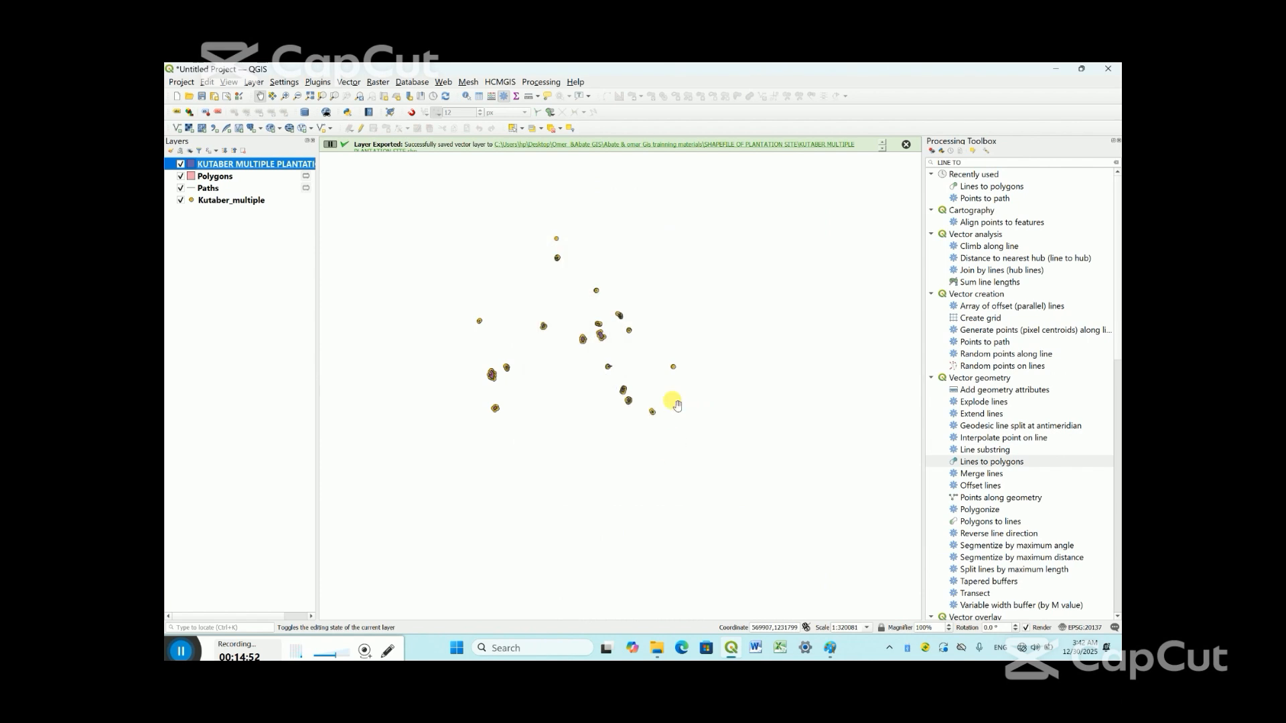
Remove the Polygons, Paths and Kutaber_multiple layers from the project, keeping only the exported shapefile
drag(212, 229, 214, 184)
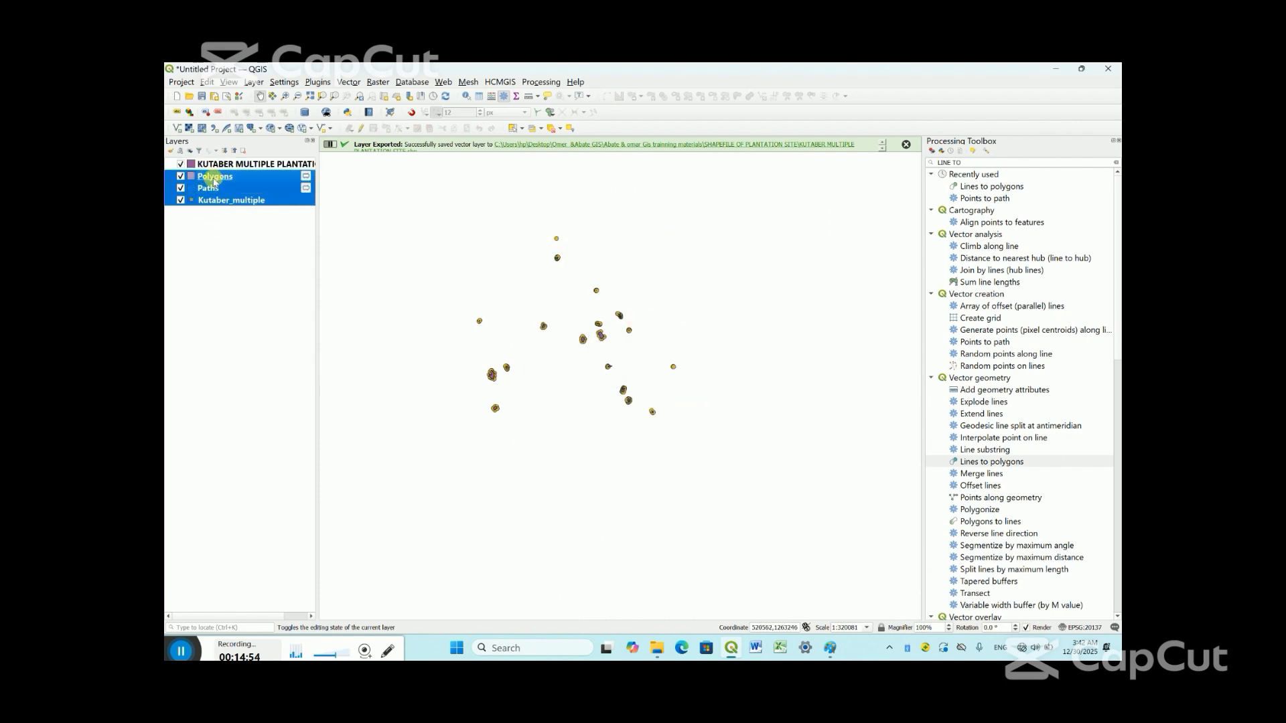
right_click(214, 183)
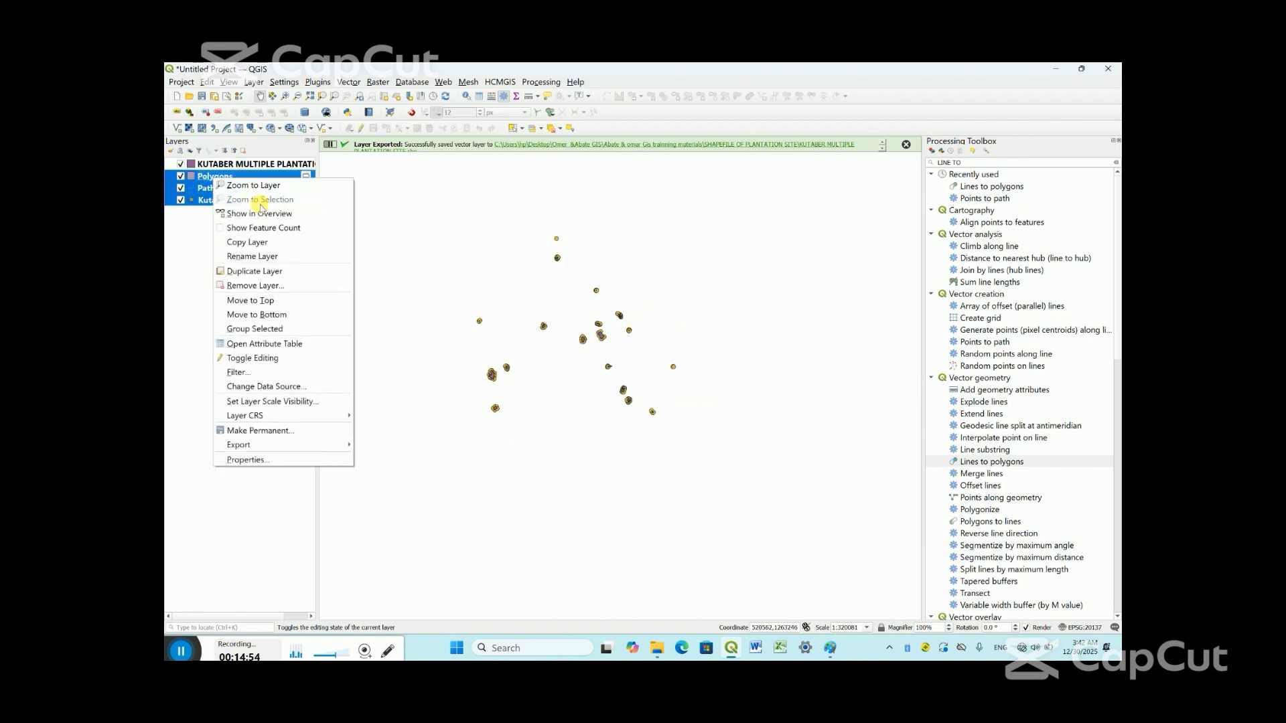
click(253, 286)
click(653, 366)
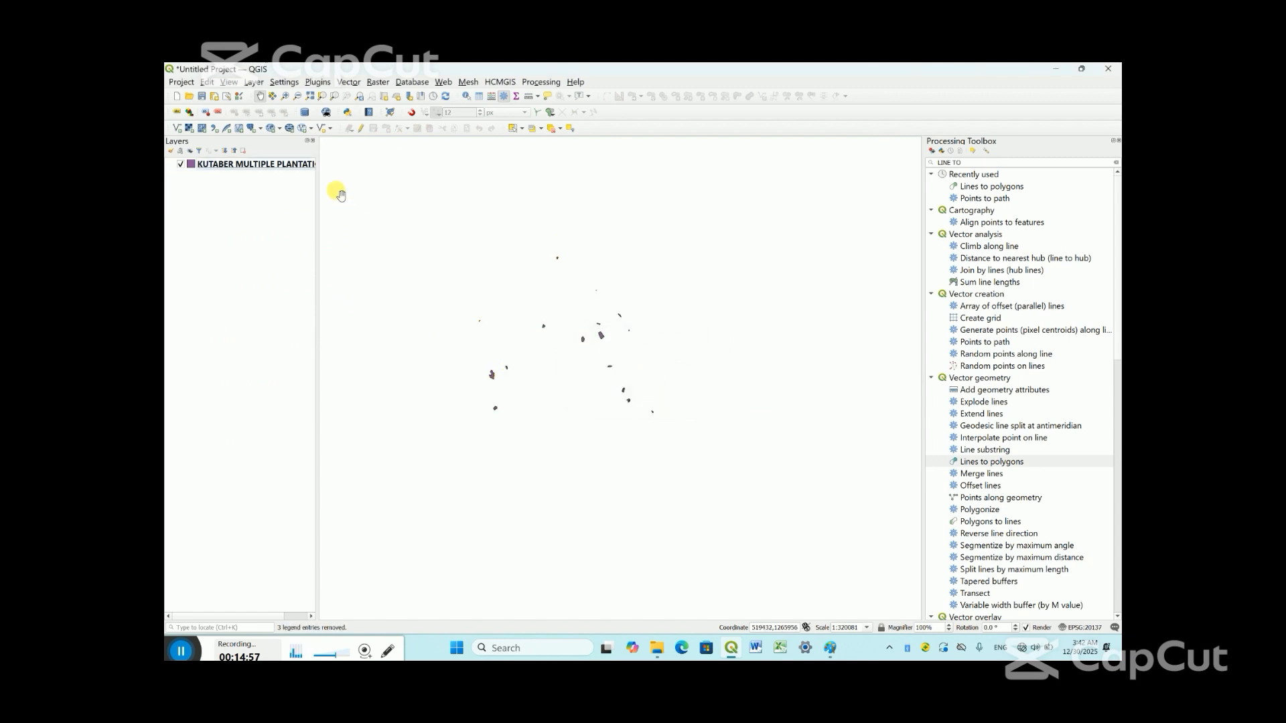
Examine the exported plantation site polygons across the map, including a close look at the narrow, jagged northeastern one
scroll(593, 350, up, 2)
scroll(596, 352, down, 3)
drag(597, 353, 568, 324)
scroll(541, 327, up, 3)
scroll(529, 326, down, 3)
scroll(574, 310, up, 3)
scroll(578, 316, down, 2)
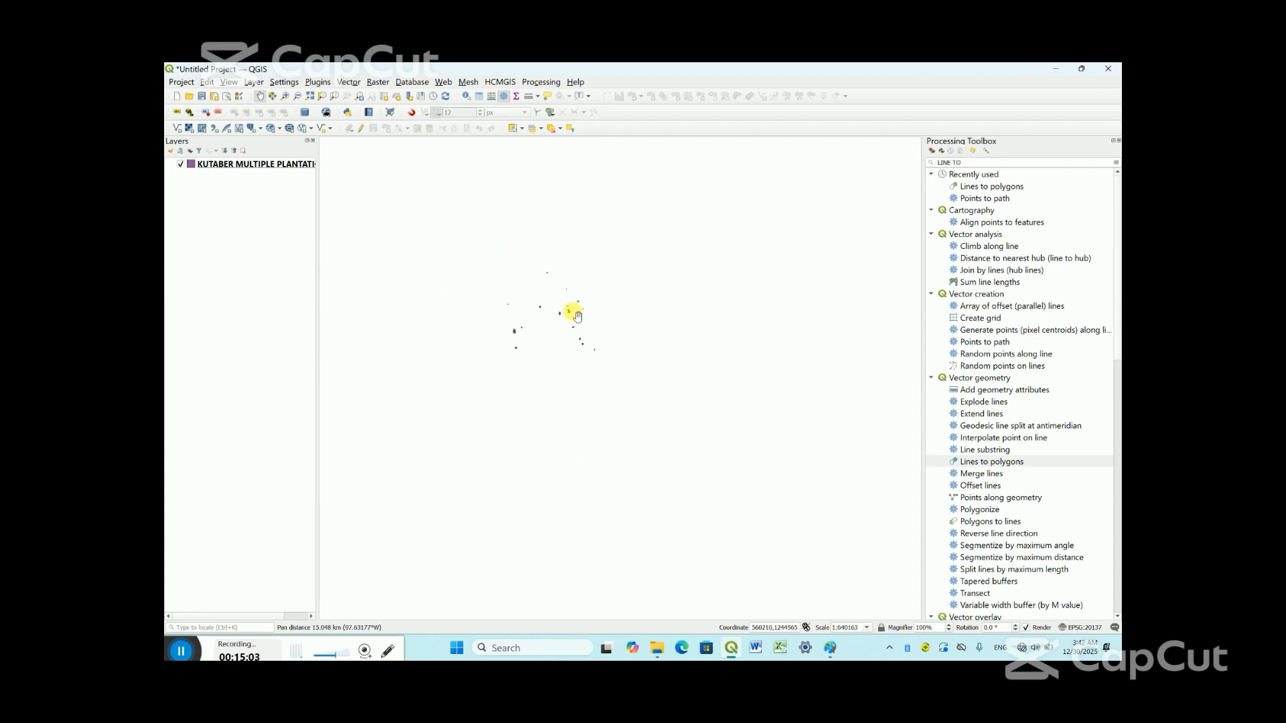
scroll(579, 314, up, 3)
scroll(577, 302, down, 1)
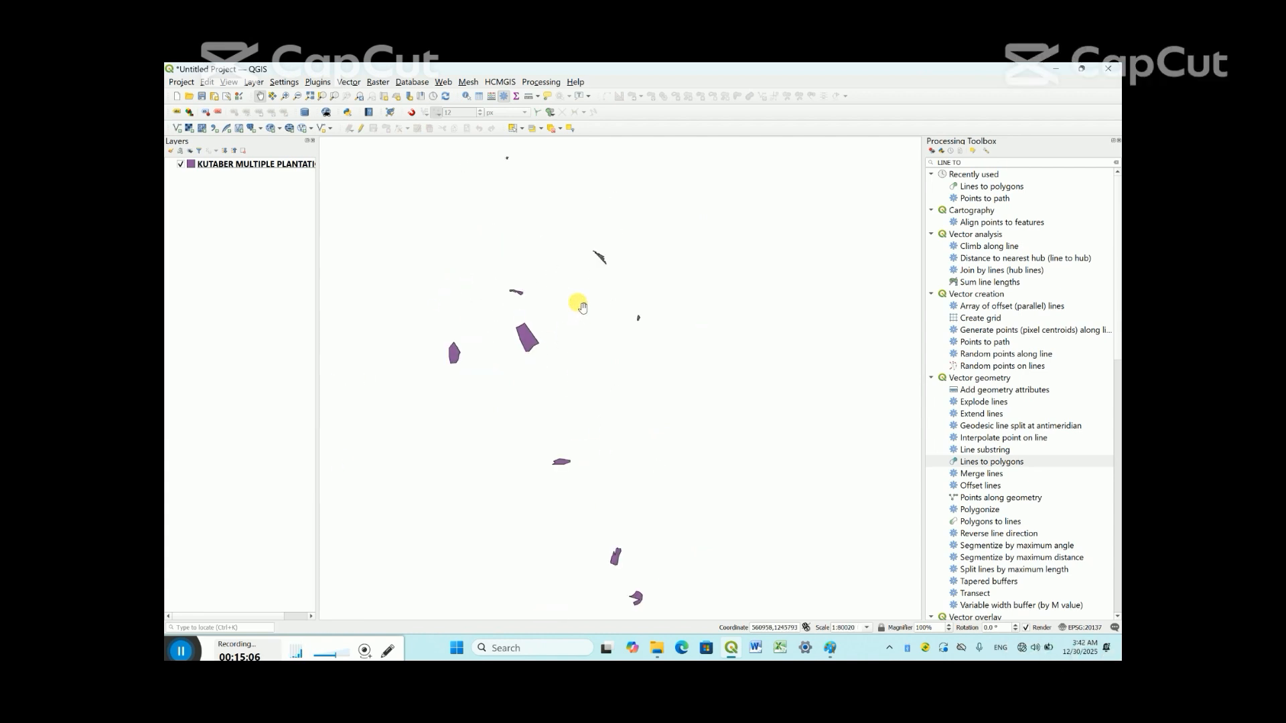
drag(581, 280, 568, 334)
scroll(538, 339, up, 3)
scroll(534, 326, up, 2)
scroll(534, 326, down, 1)
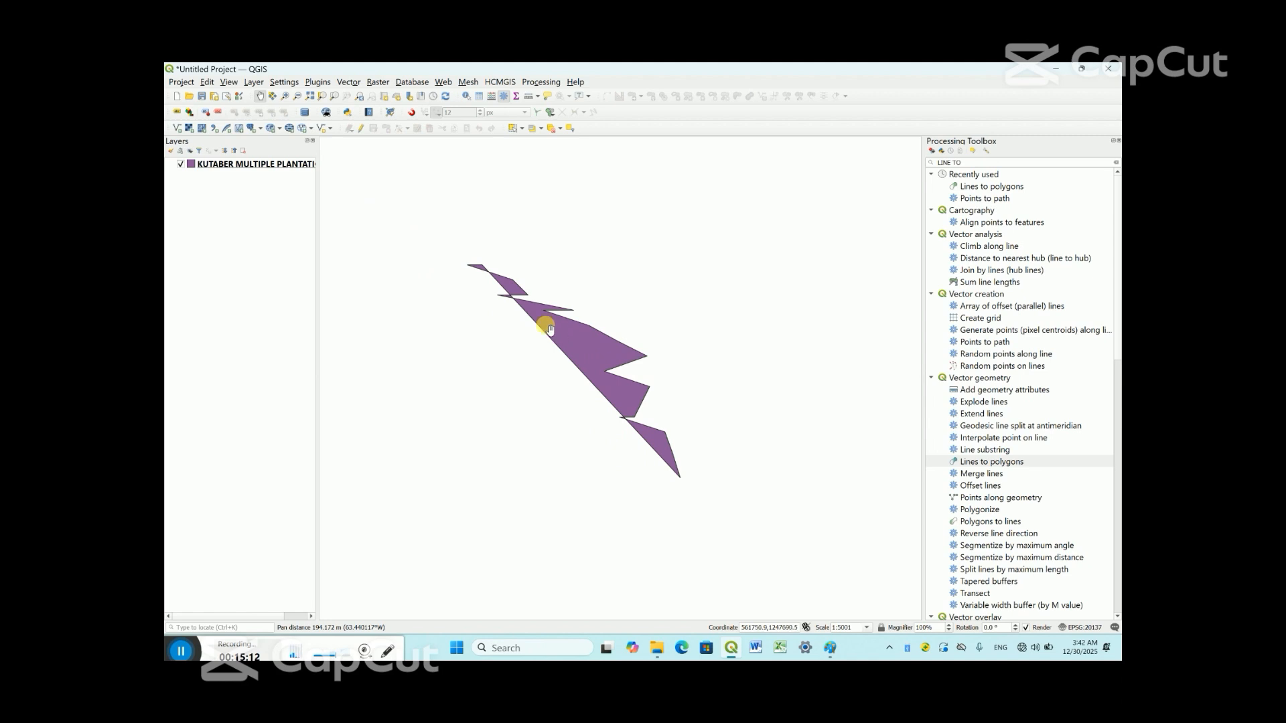
scroll(596, 365, down, 6)
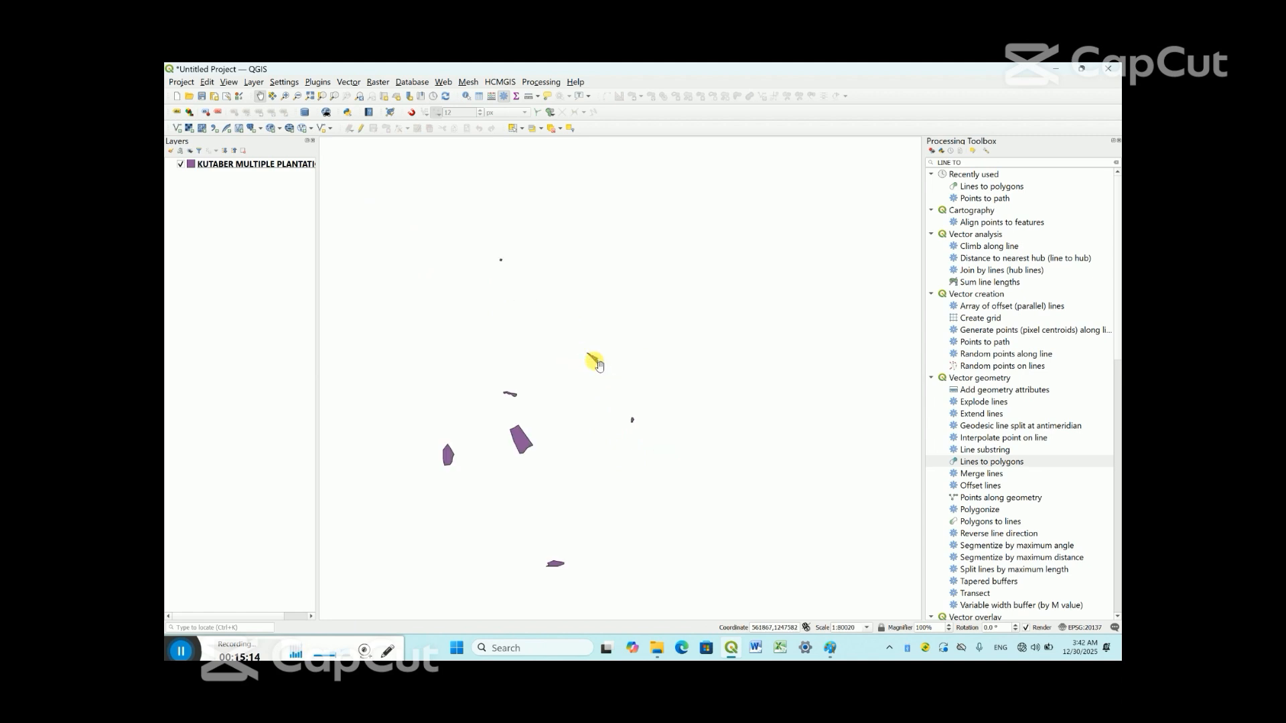
drag(589, 376, 499, 335)
Open the attribute table of the KUTABER MULTIPLE PLANTATION SITE layer and fit the begin column's width to its contents
right_click(268, 164)
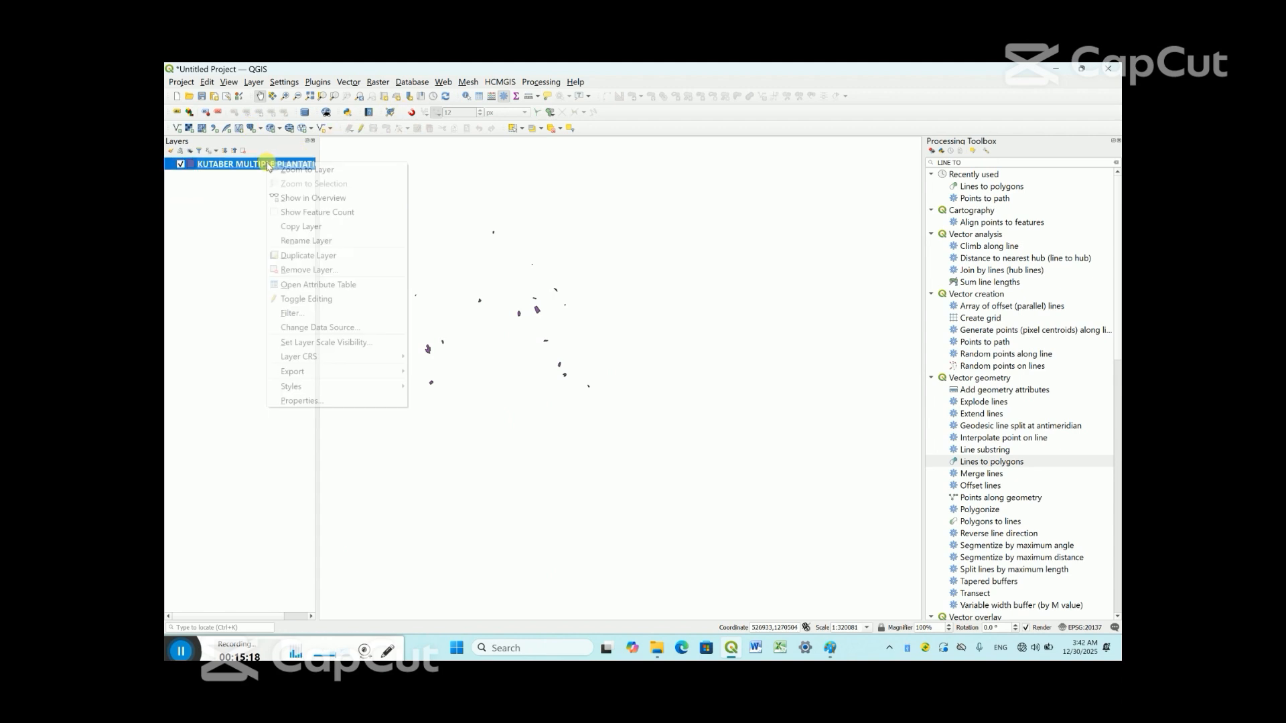
click(296, 289)
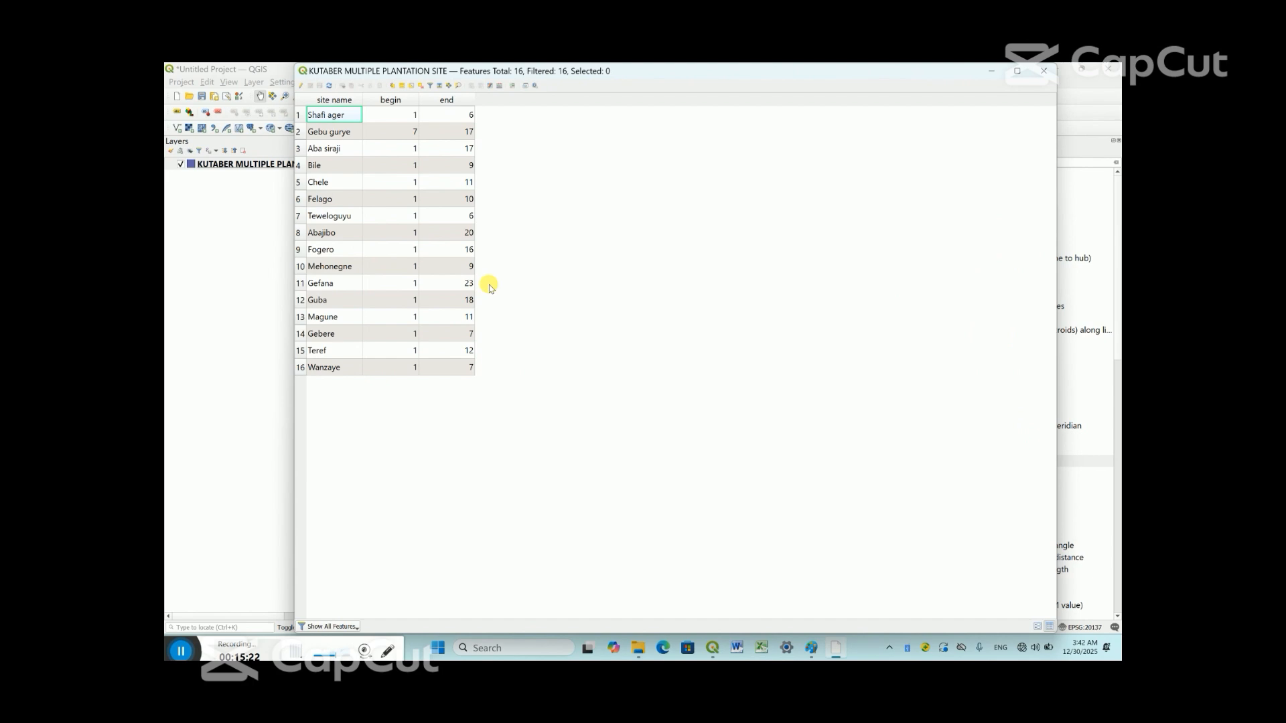
double_click(418, 100)
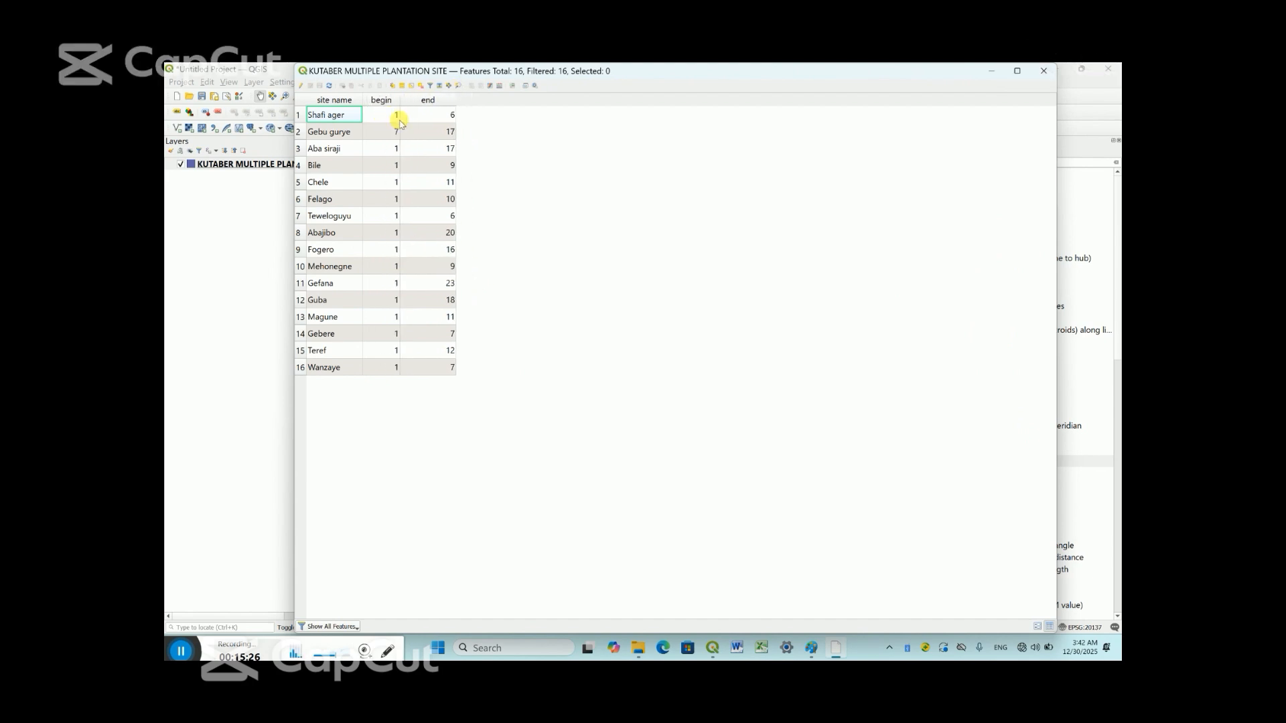
Enable editing on the attribute table and add a Text (string) field named Kebele with length 15
click(302, 86)
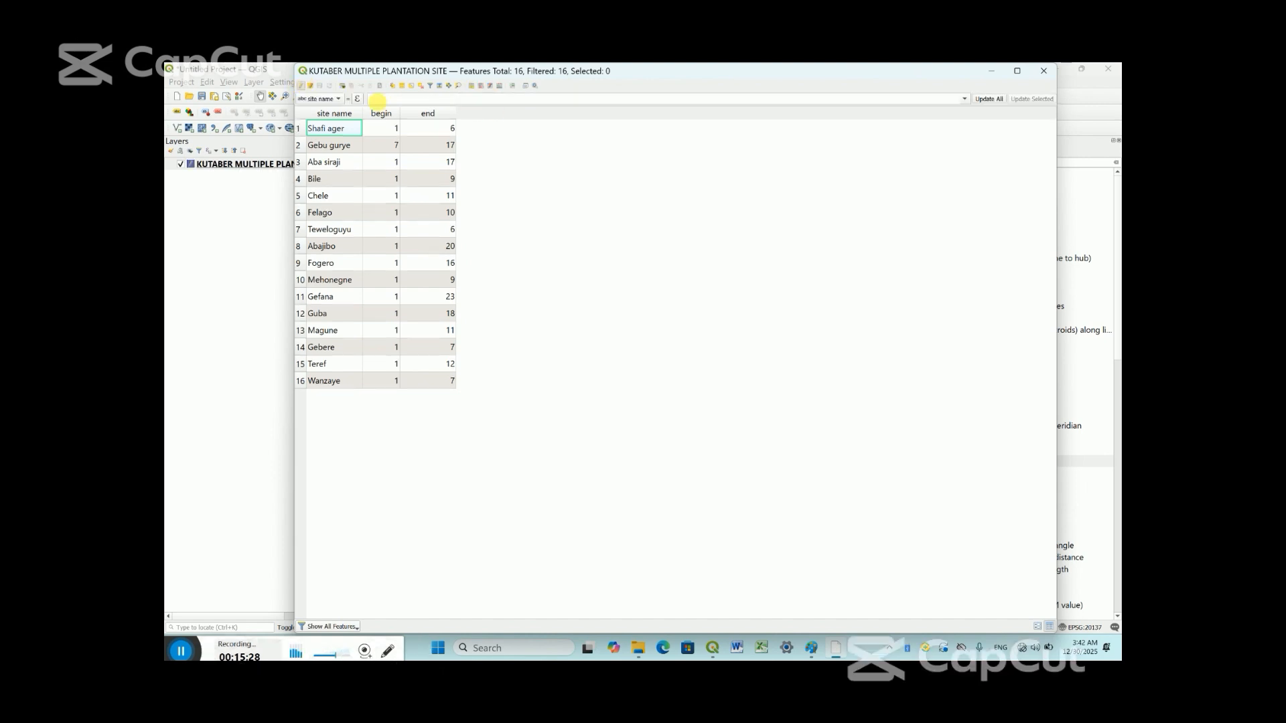
click(472, 86)
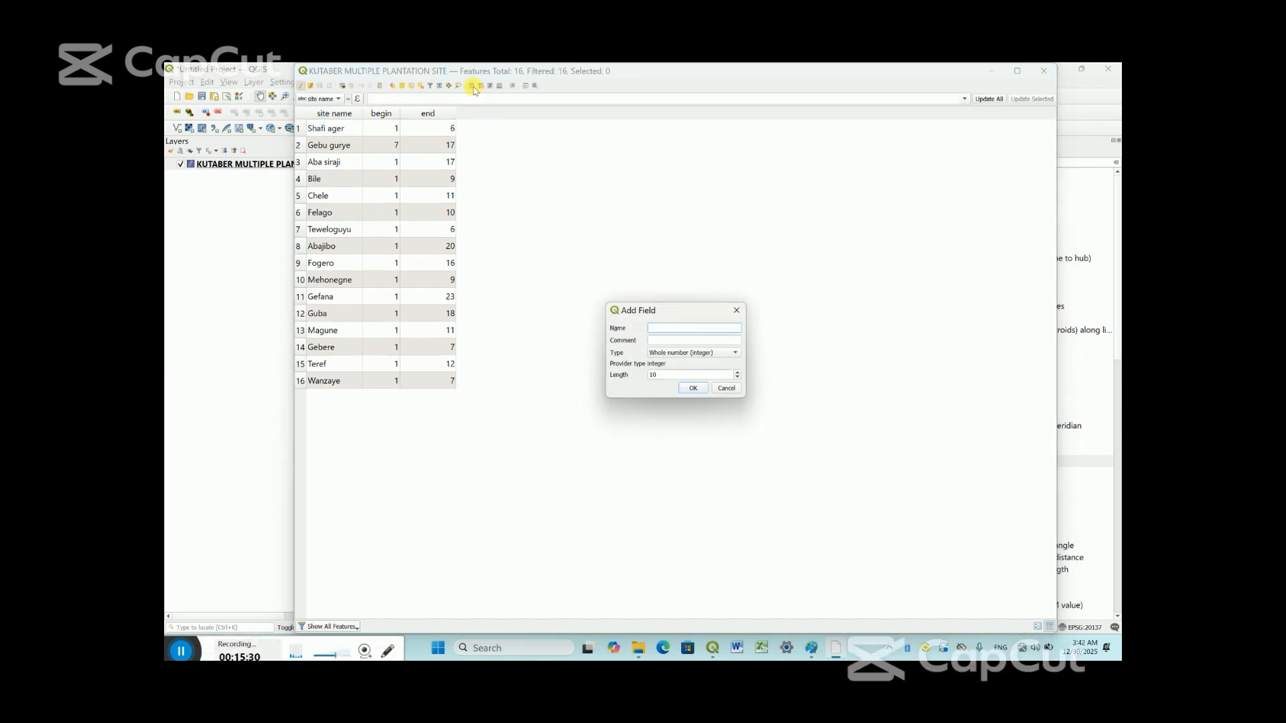
drag(690, 310, 619, 144)
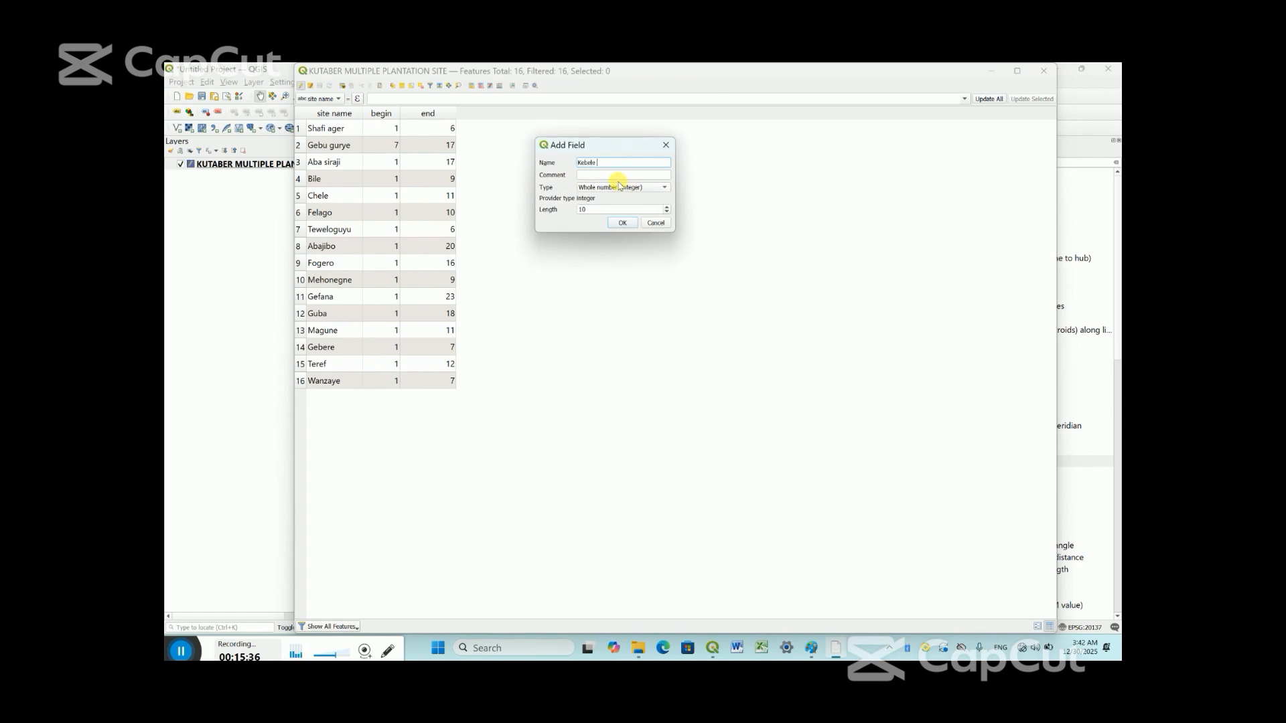
click(664, 187)
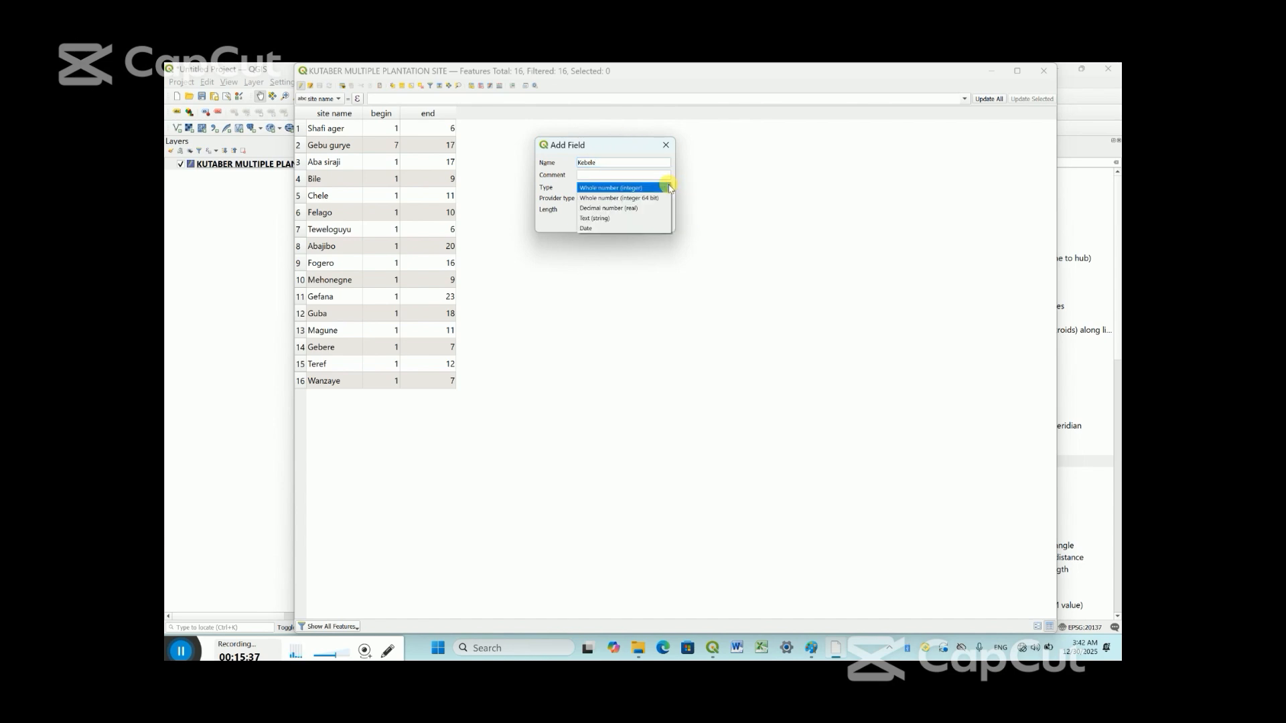
click(613, 212)
double_click(579, 210)
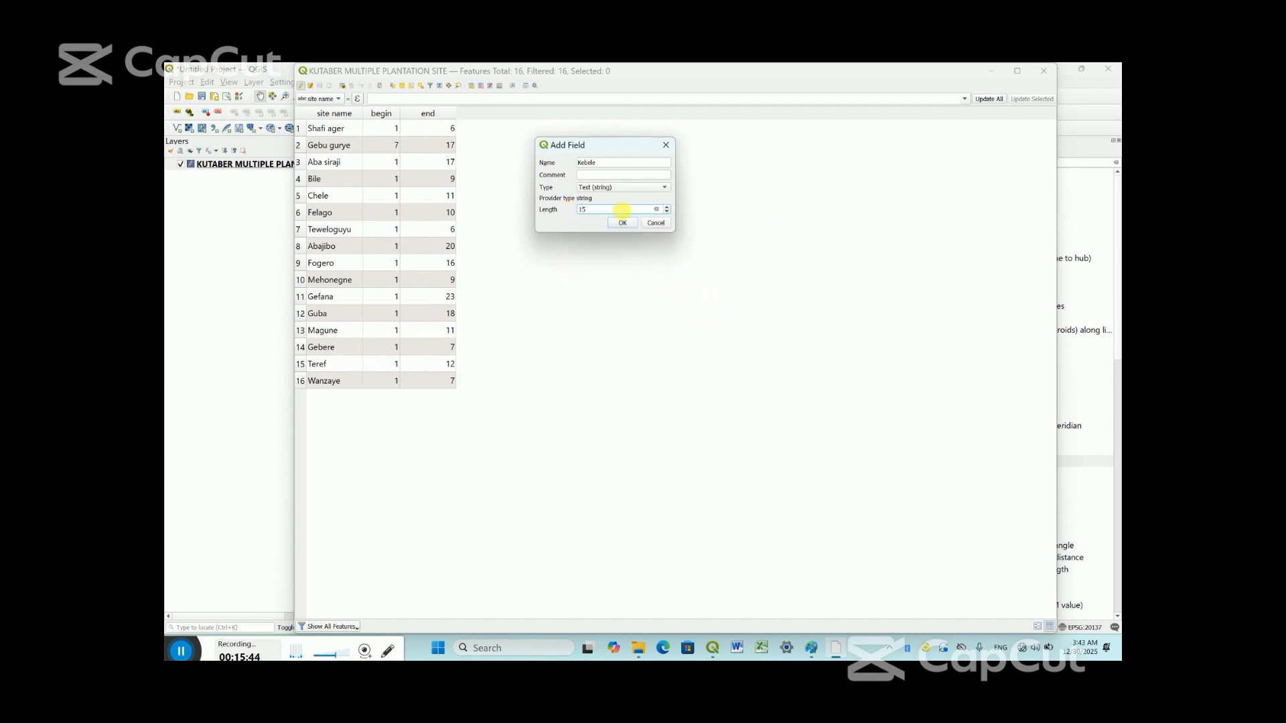
click(623, 224)
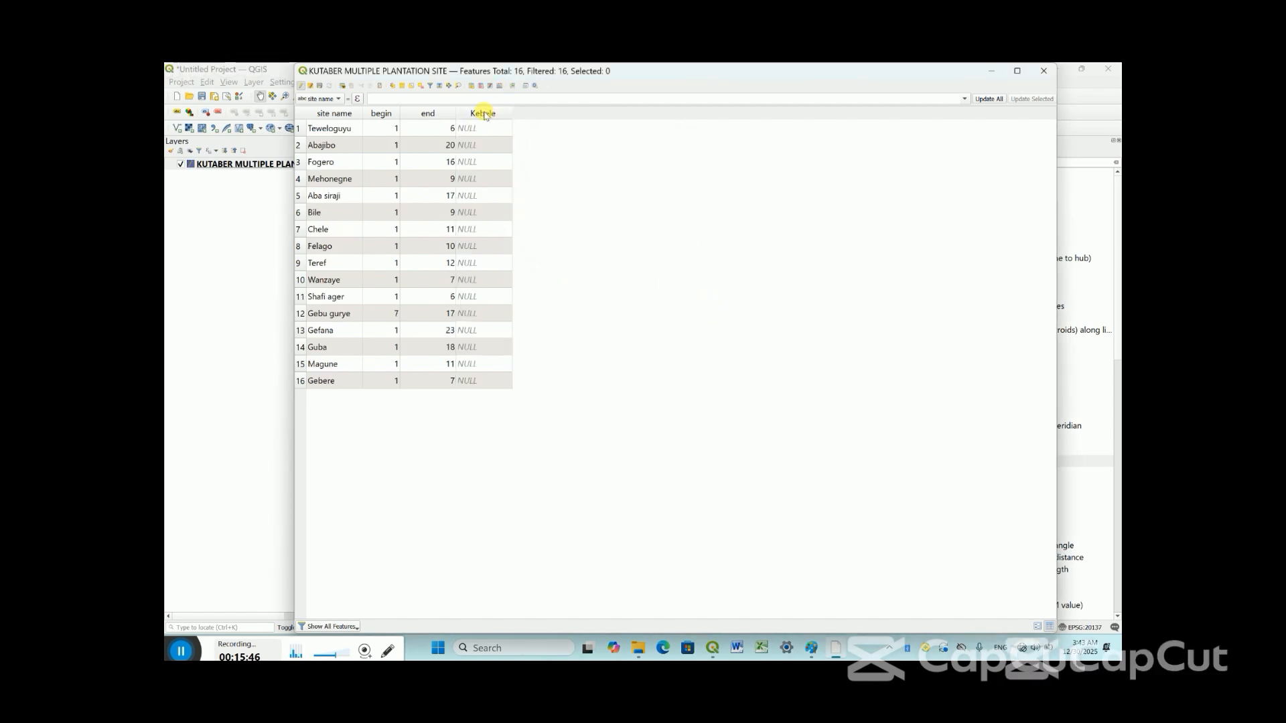
Add a Text (string) field named Woreda with length 15 to the attribute table
click(471, 86)
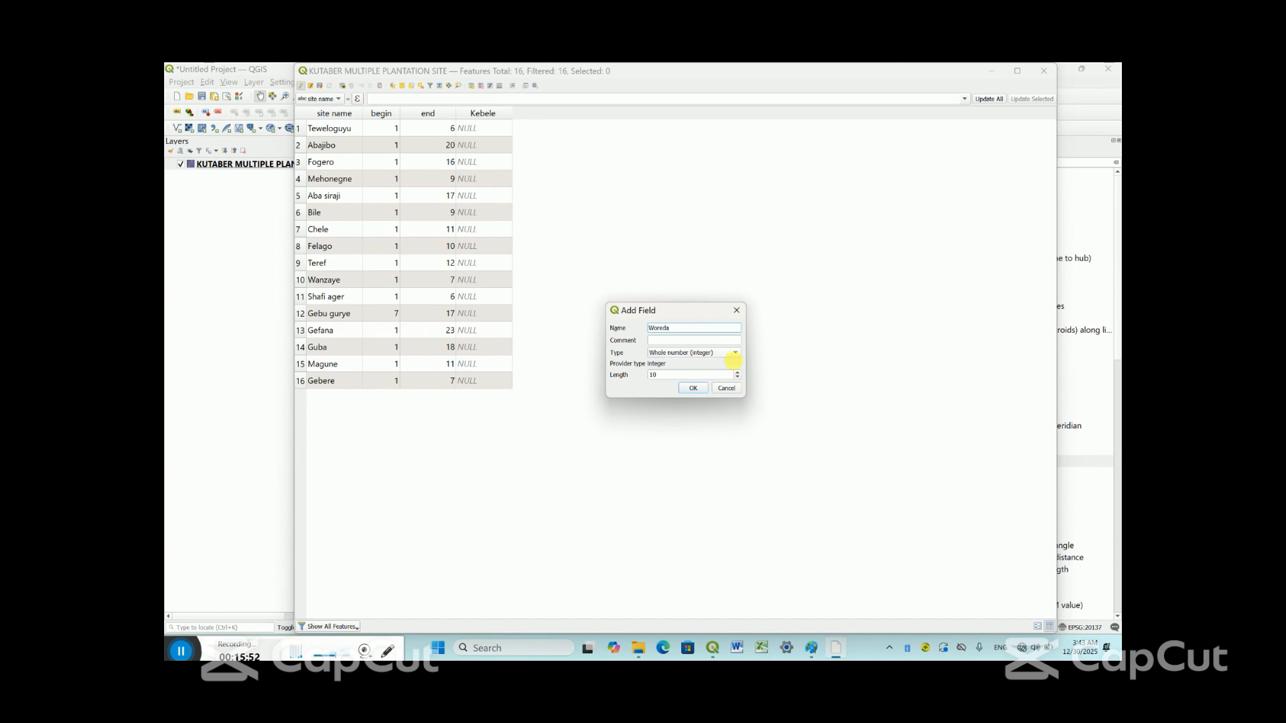
click(733, 354)
click(693, 376)
click(693, 389)
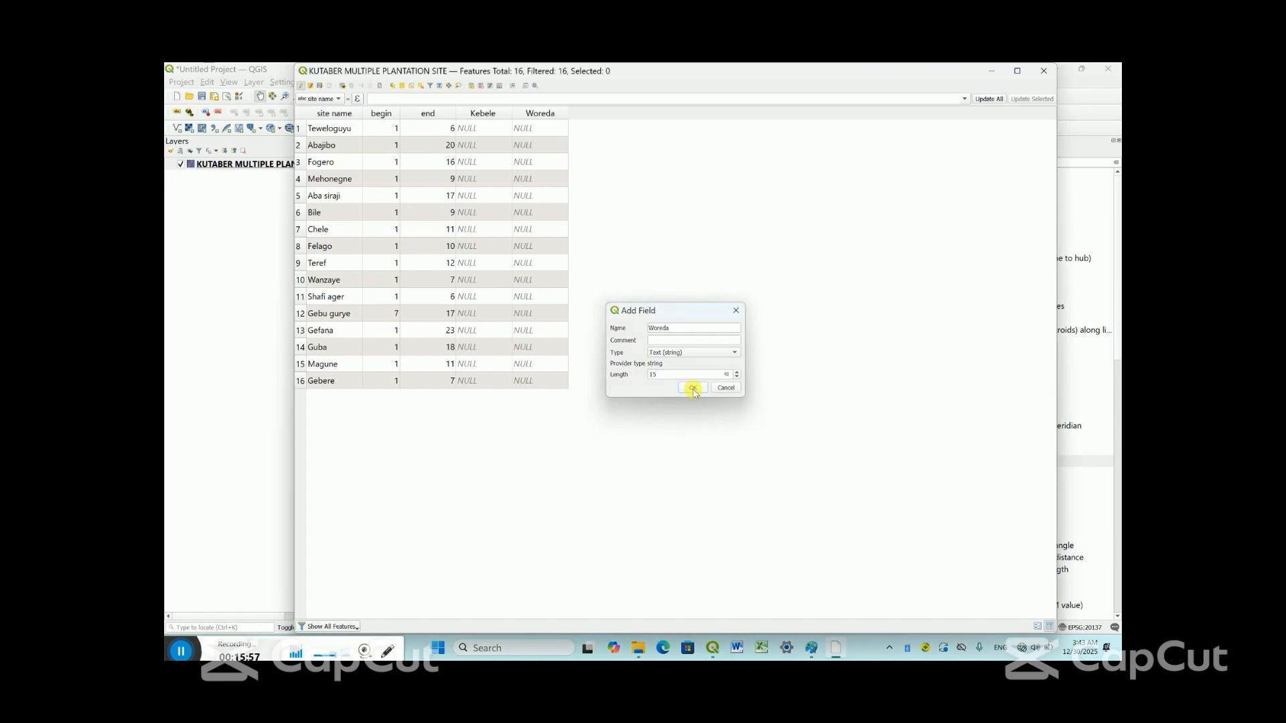
Add a Text (string) field named Zone with length 15 to the attribute table
click(473, 88)
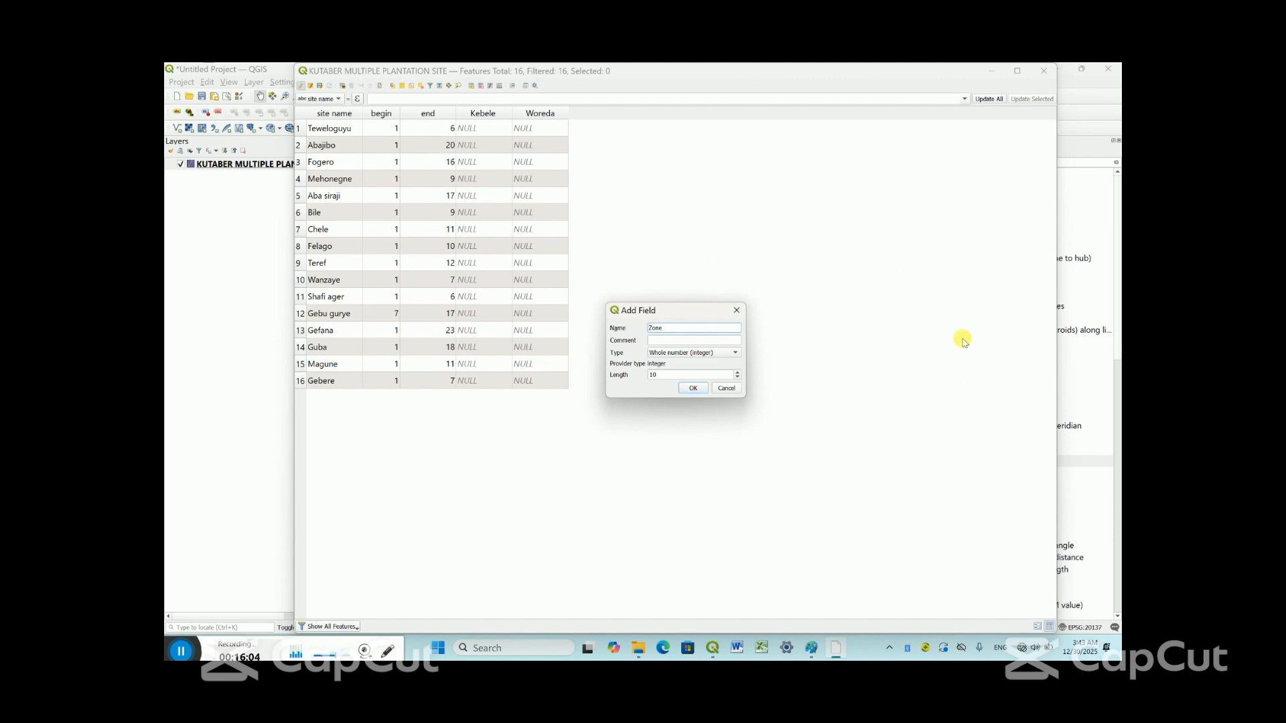
click(733, 353)
click(670, 385)
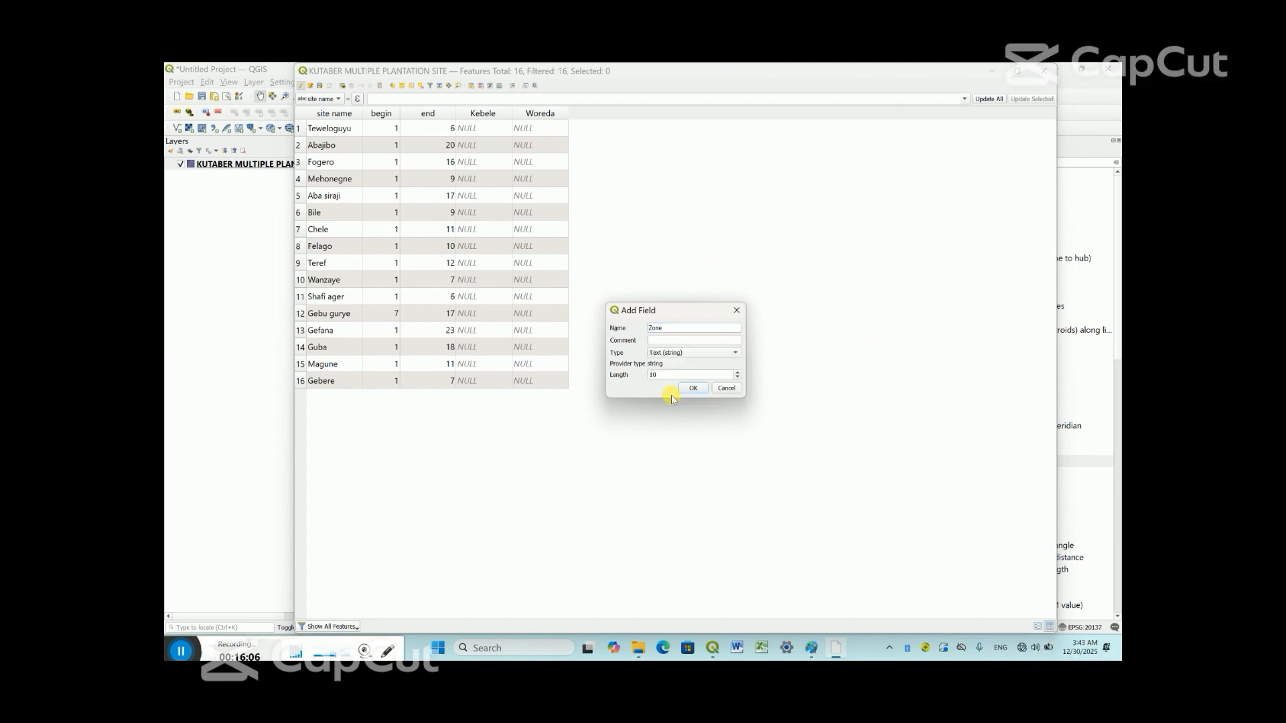
double_click(655, 375)
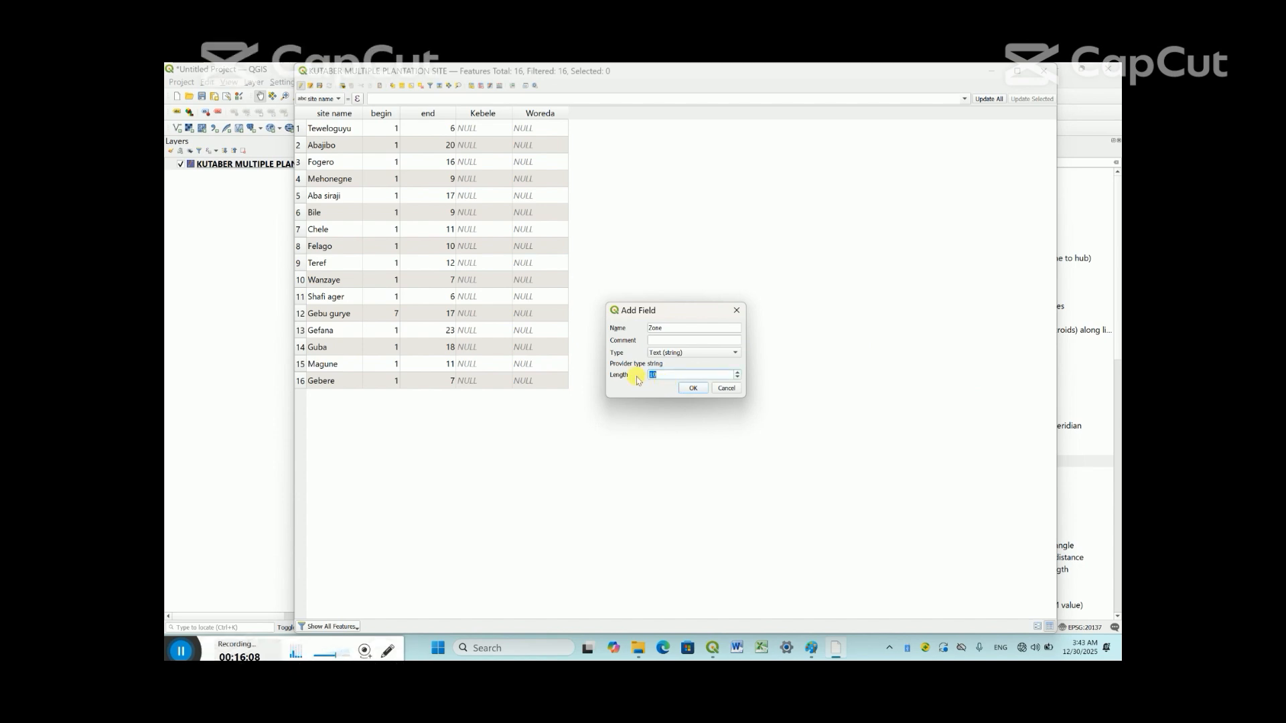
text(1)
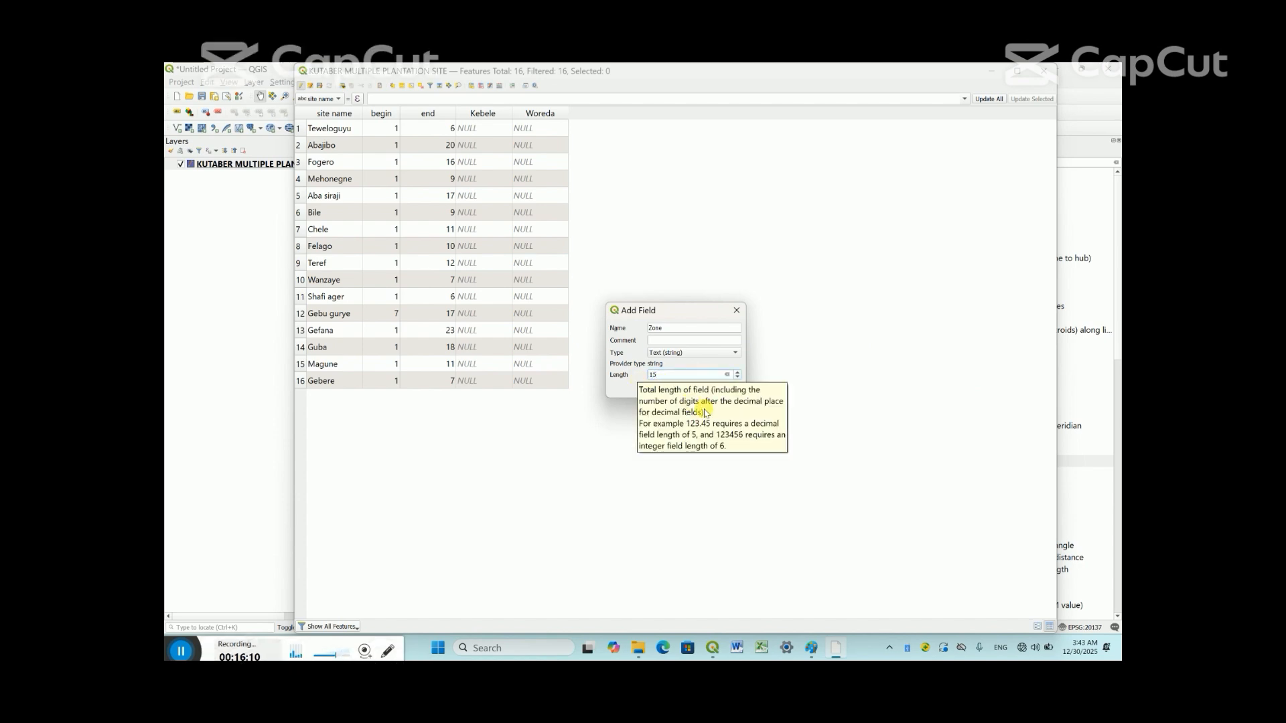
click(695, 388)
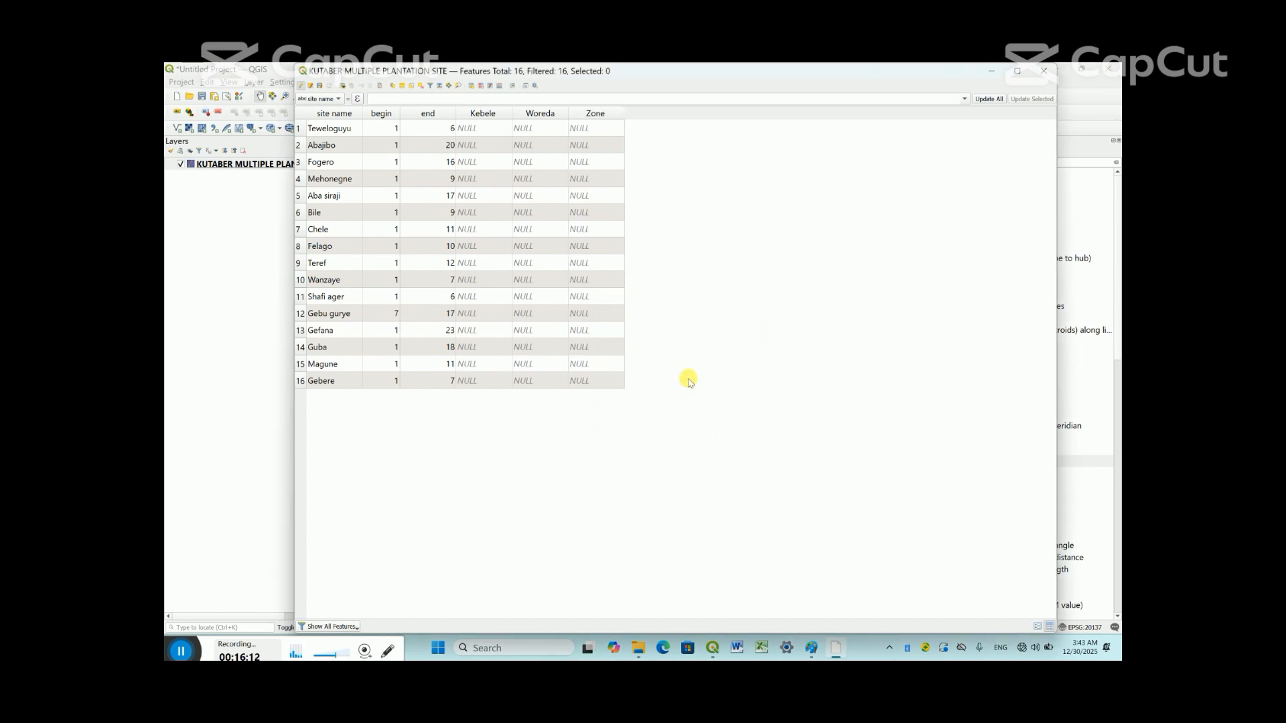
Add a Whole number (integer) field named Region with length 10 to the attribute table
click(472, 87)
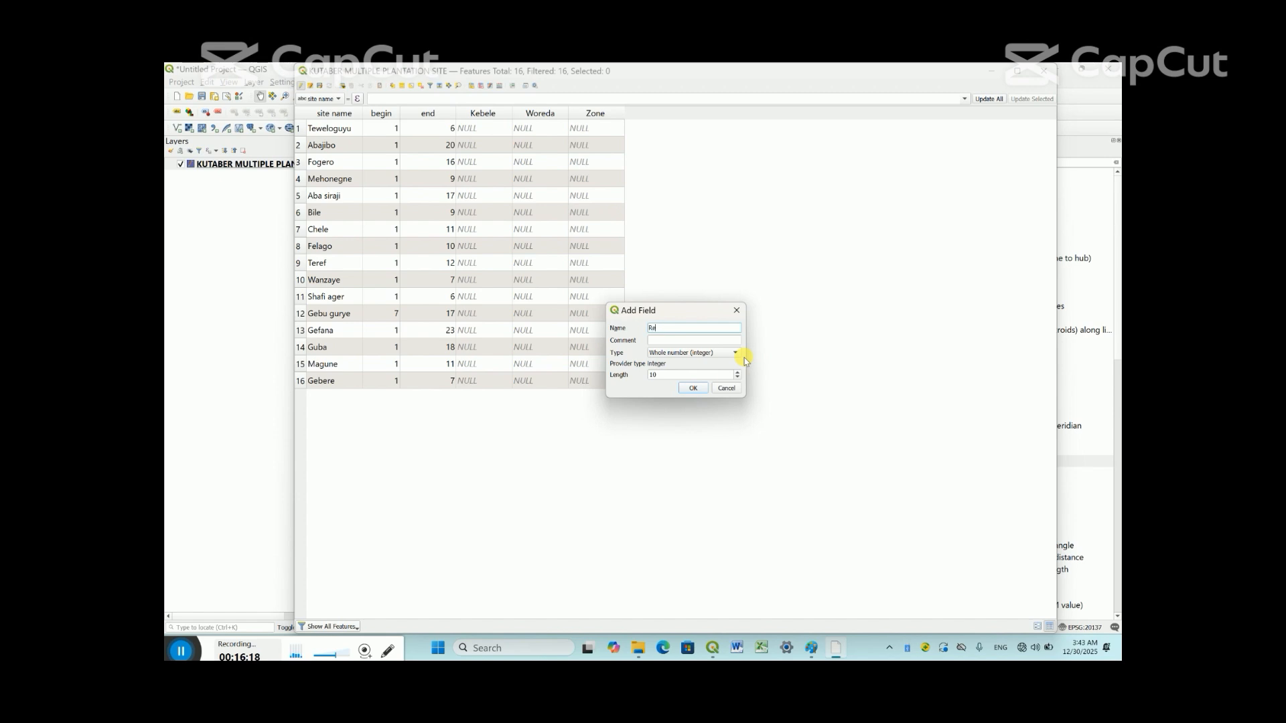
text(Region)
click(694, 387)
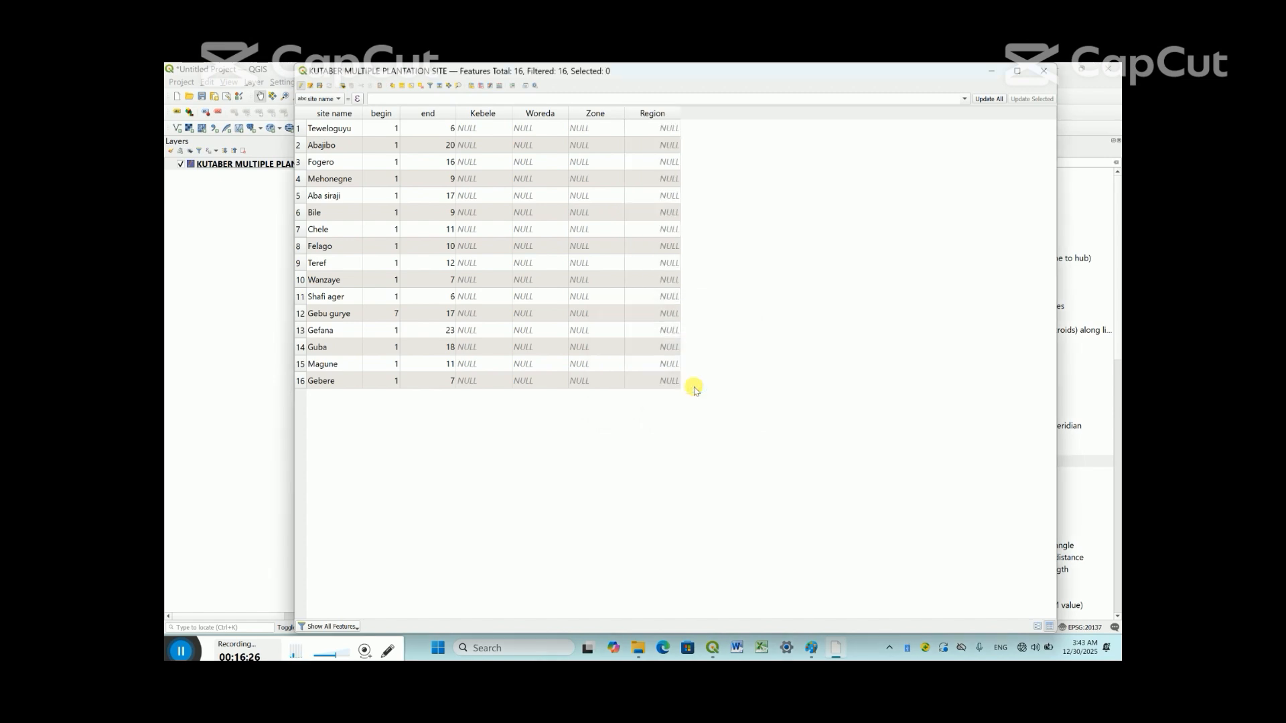
Add a Decimal number (real) field named Area_ha with length 10 and precision 3 to the attribute table
click(472, 86)
text(A)
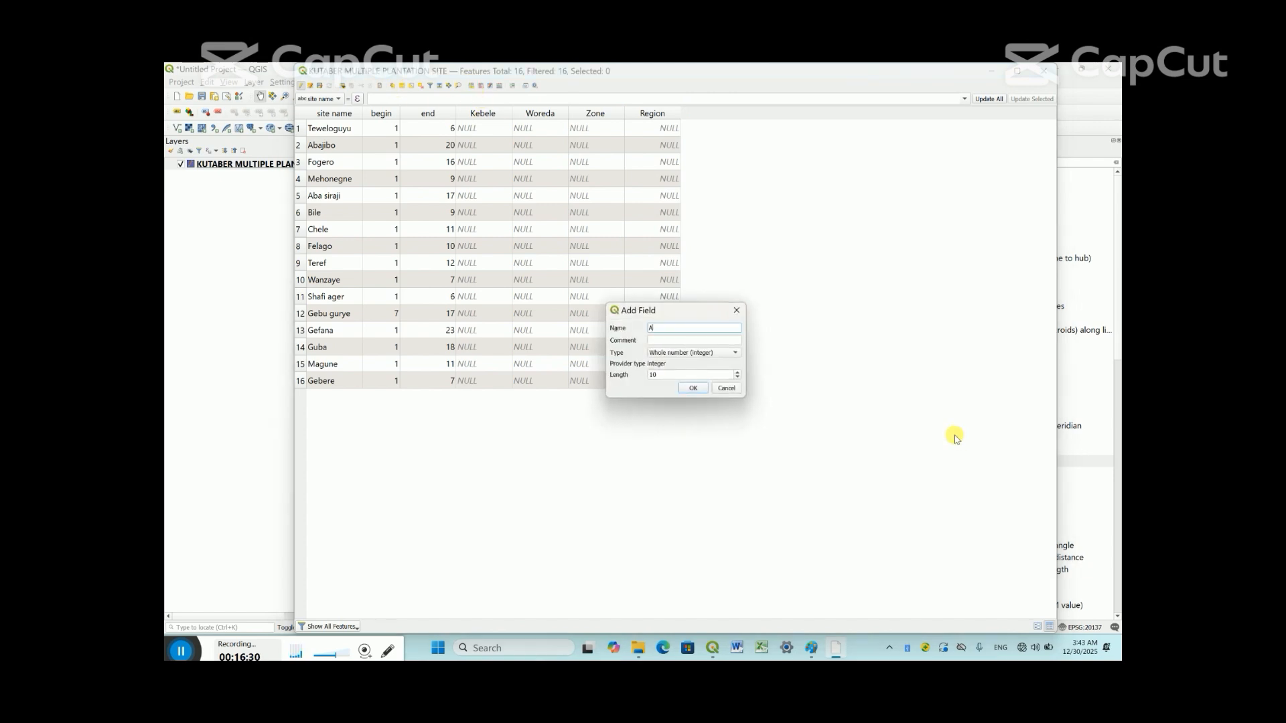
text(rea_ha)
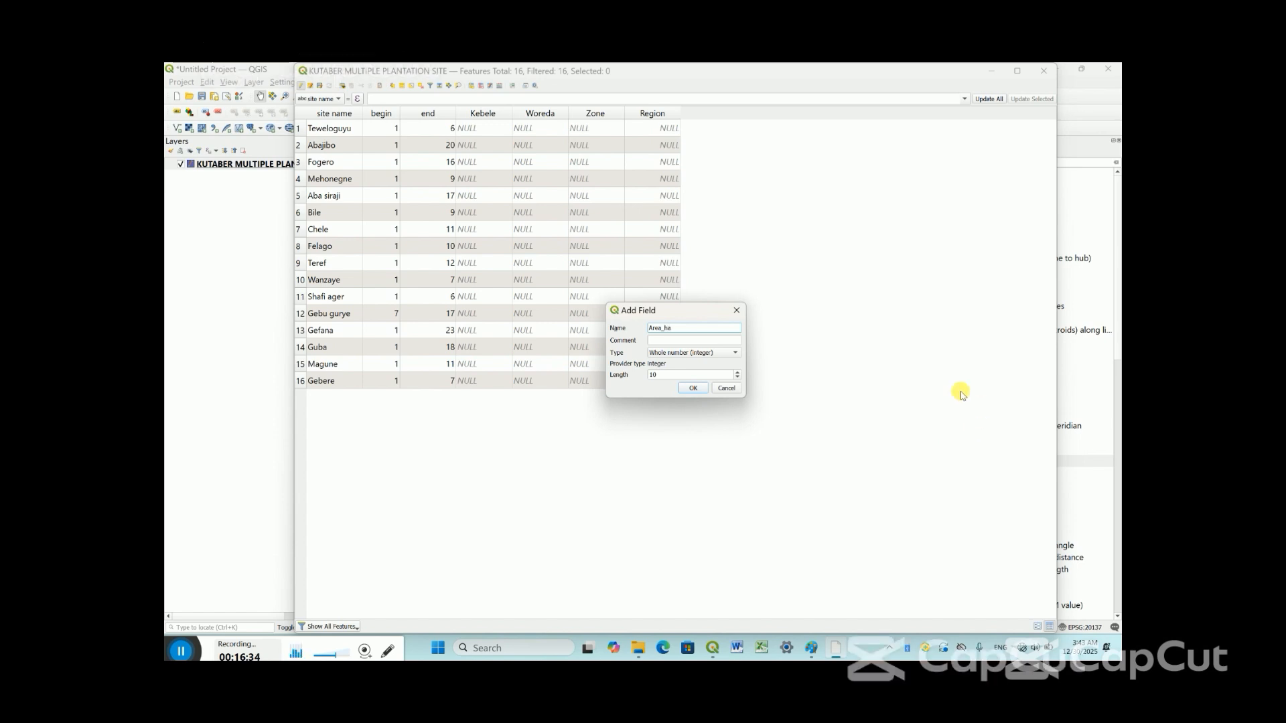
click(735, 353)
click(696, 373)
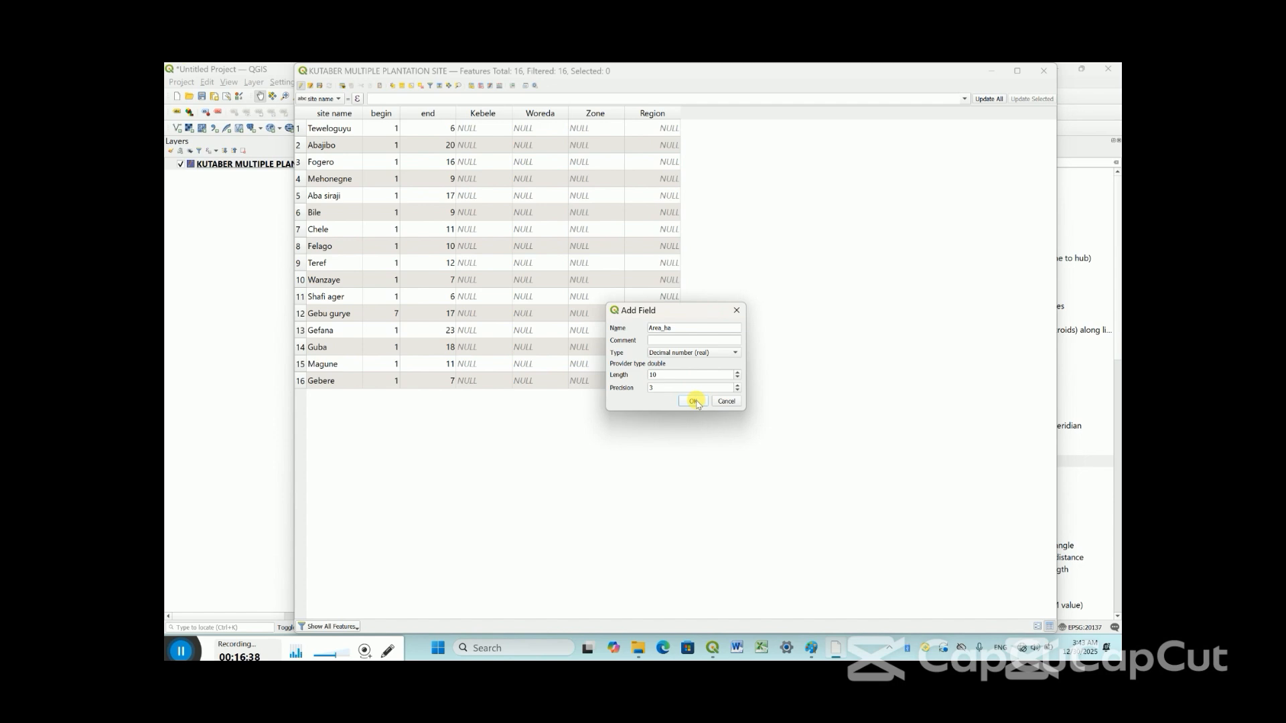
click(694, 401)
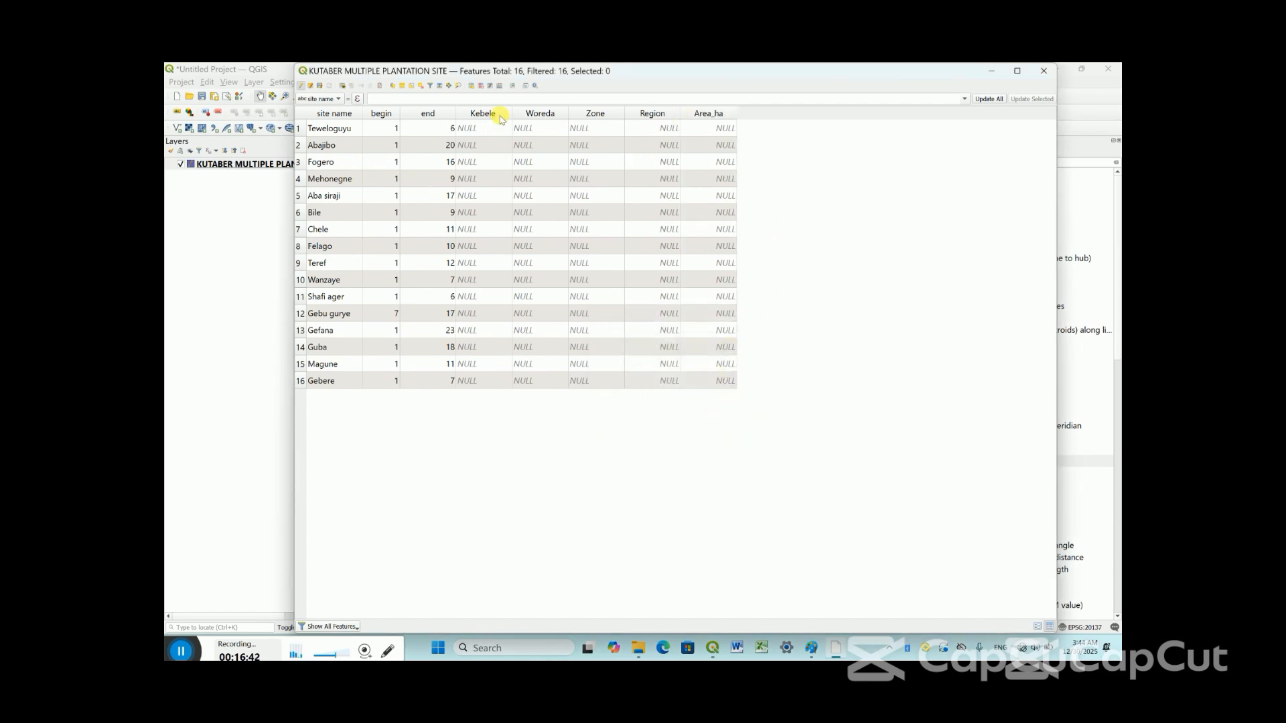
double_click(481, 133)
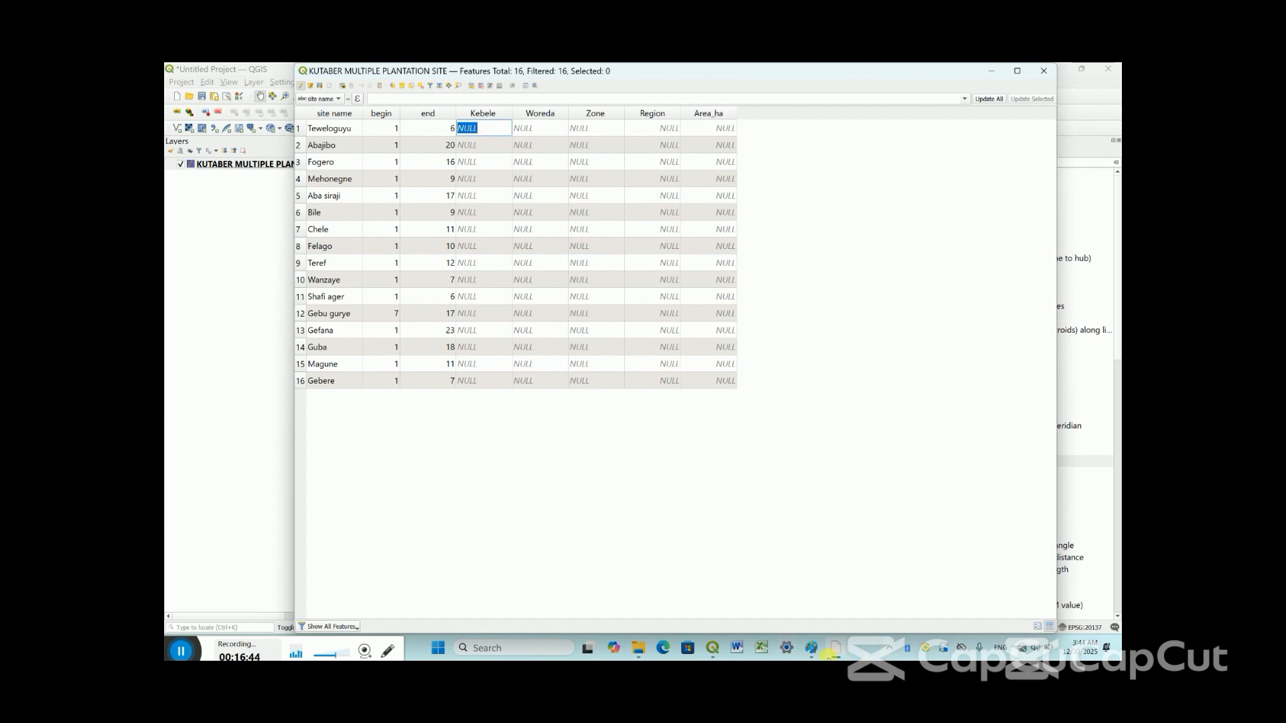
click(763, 648)
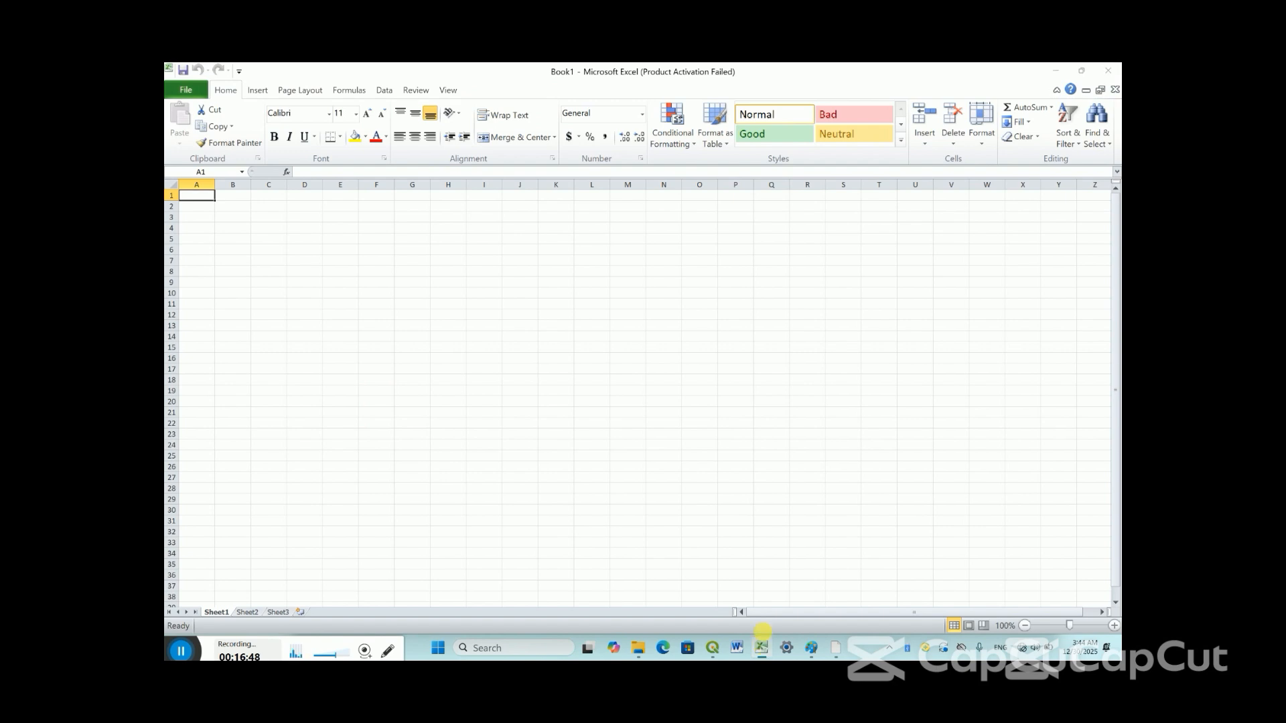
click(773, 235)
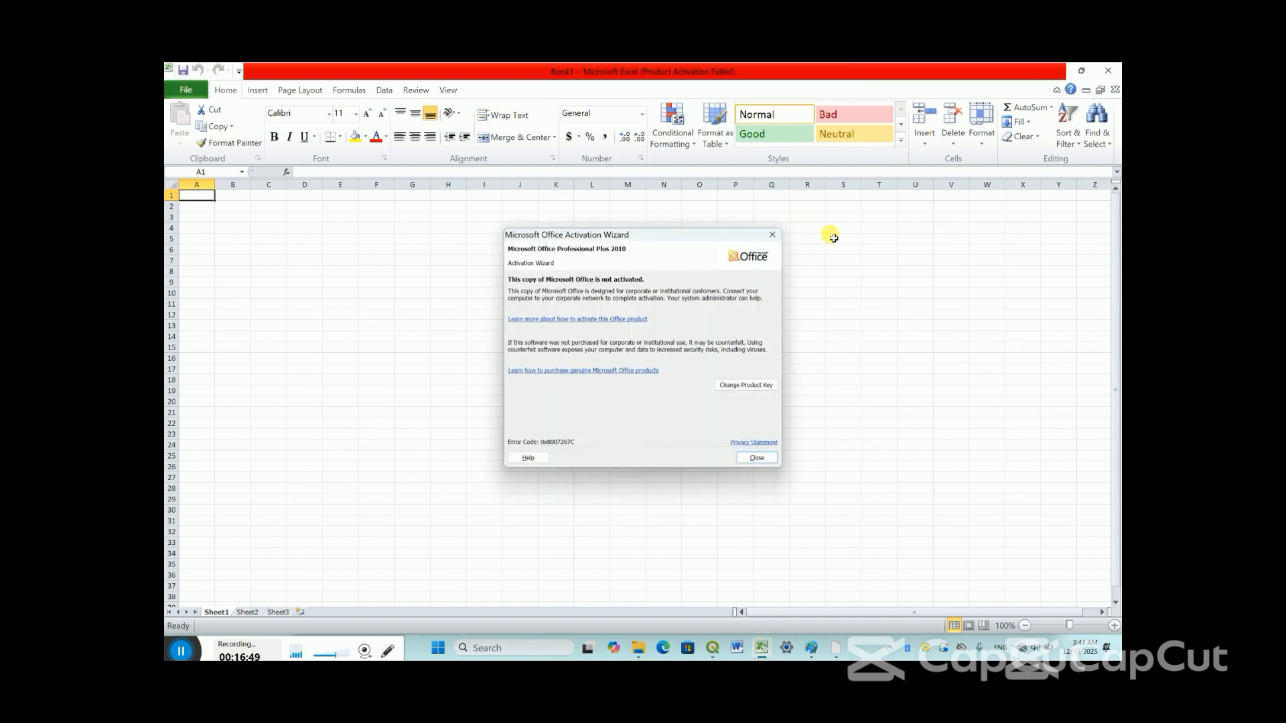
click(1108, 73)
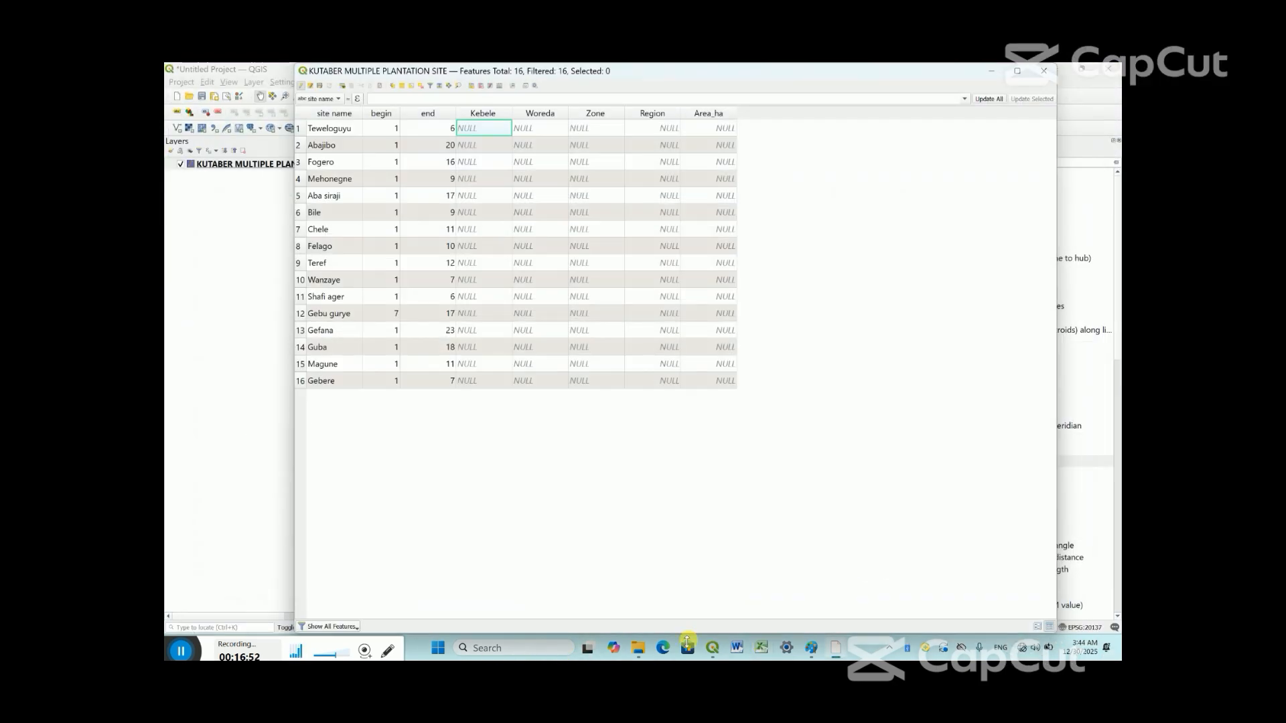
Open Kutaber_multiple.csv from the plantation site &Green legacy folder in Excel and dismiss the activation wizard
click(642, 649)
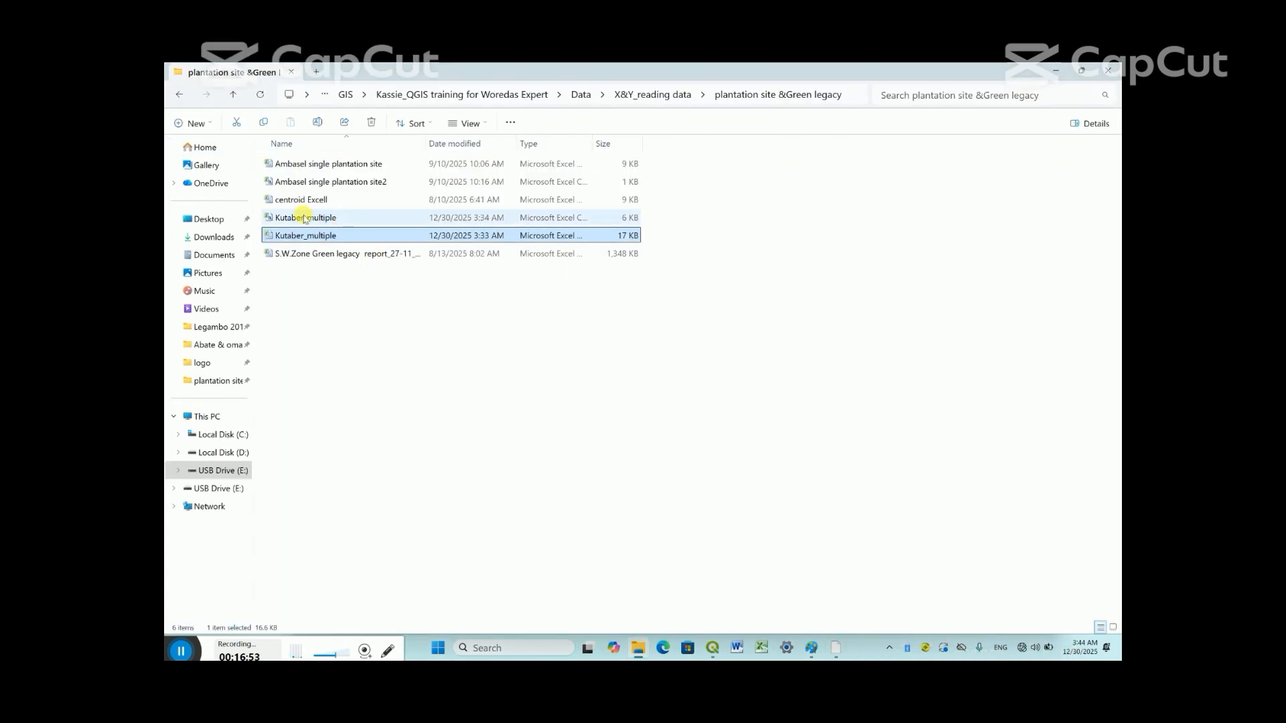
double_click(280, 219)
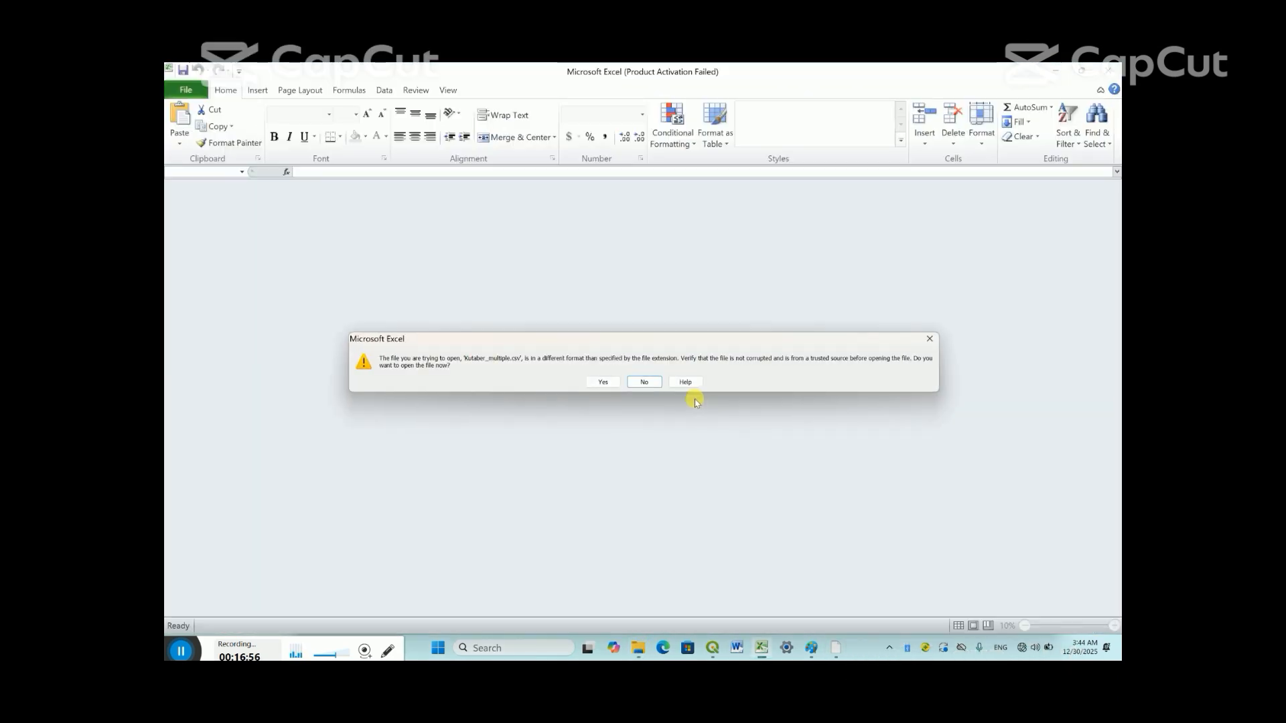
click(605, 383)
click(620, 382)
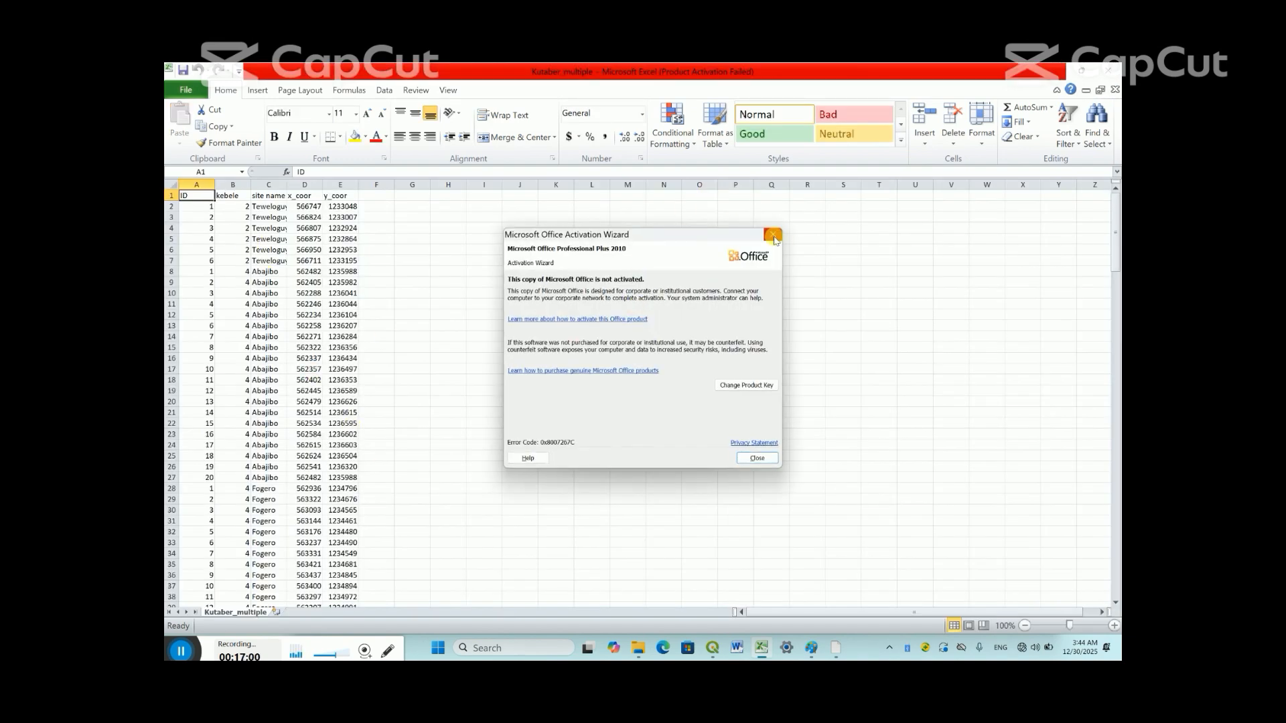
click(764, 239)
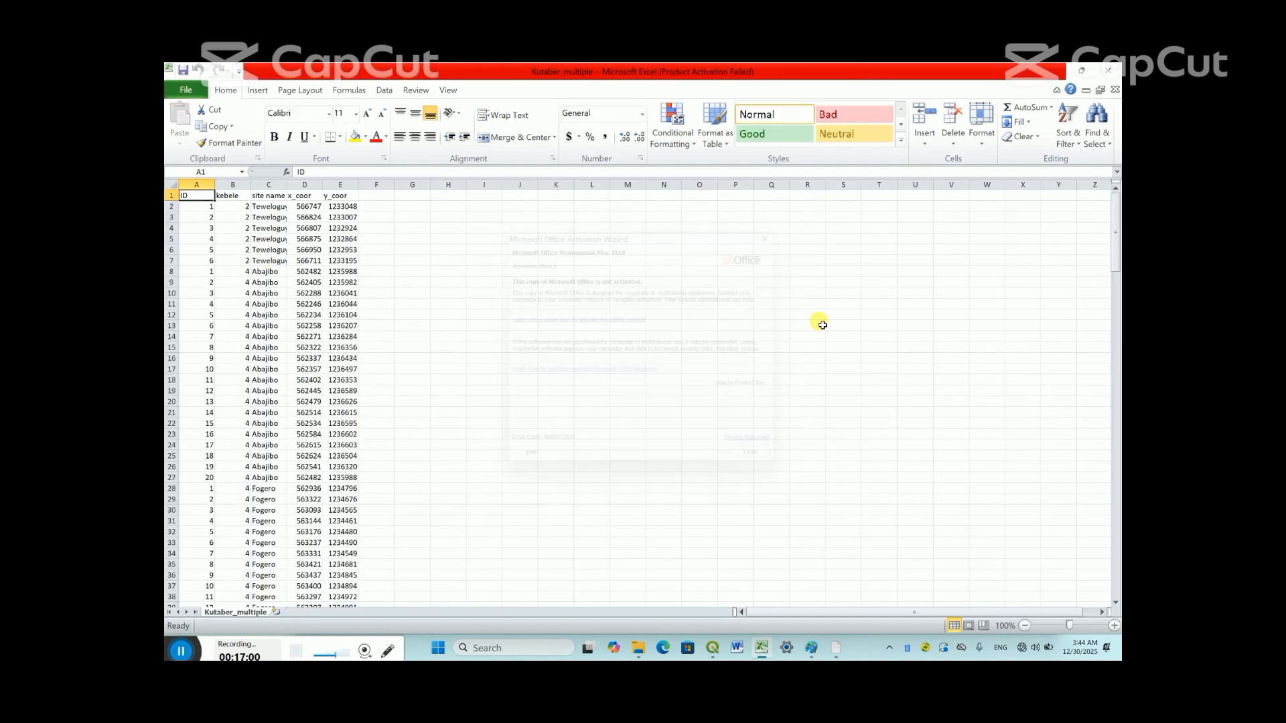
Restore the Excel, QGIS and File Explorer windows to smaller sizes, move the folder window aside and narrow the Kutaber_multiple worksheet window
click(1082, 70)
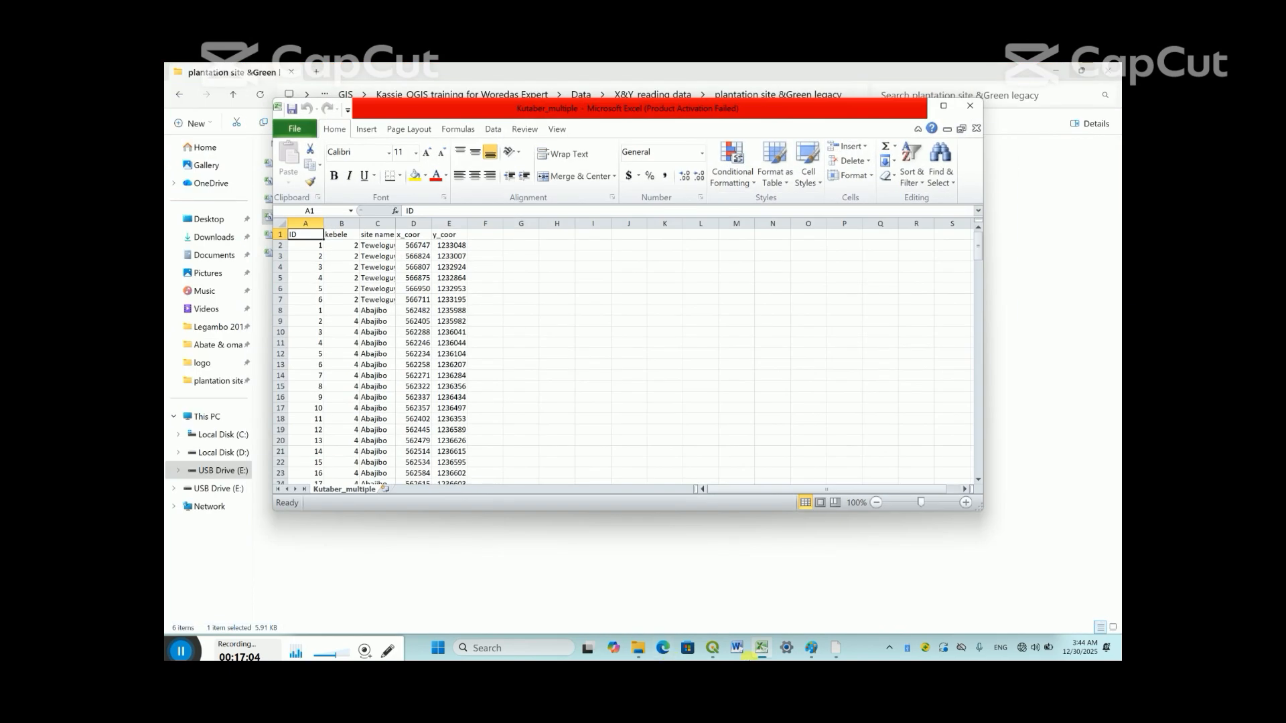
mouse_move(711, 647)
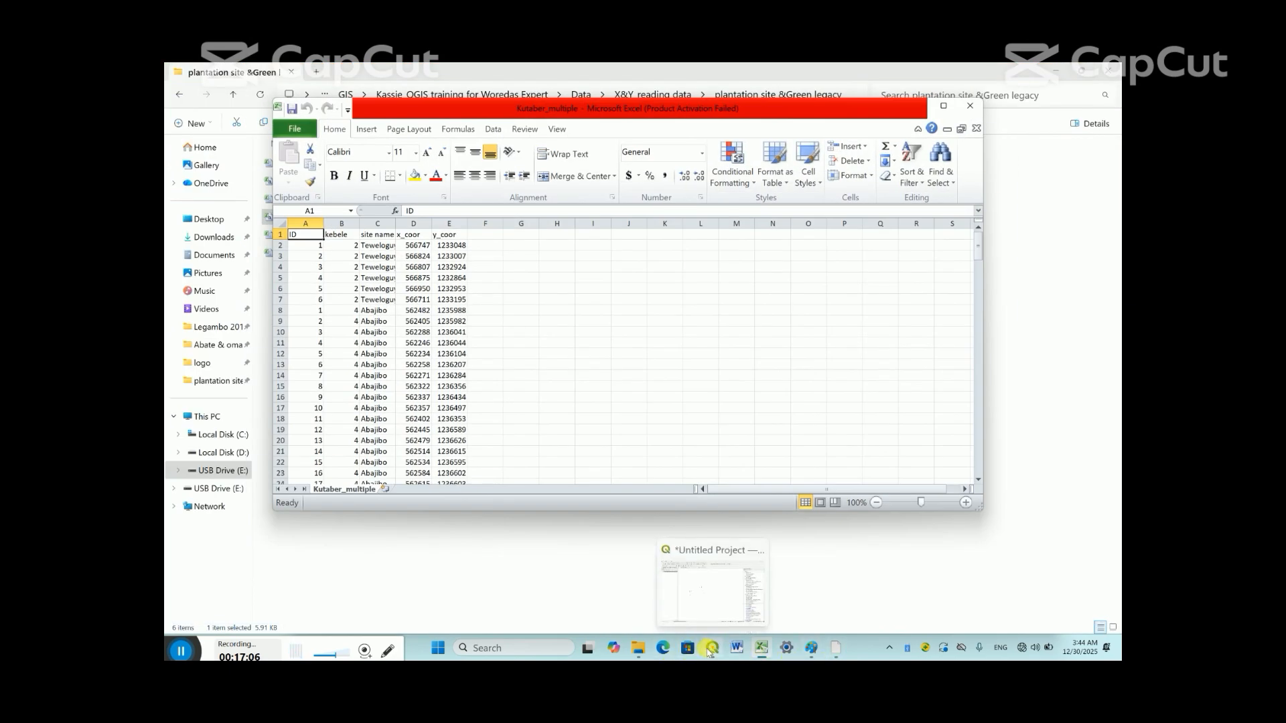
click(715, 606)
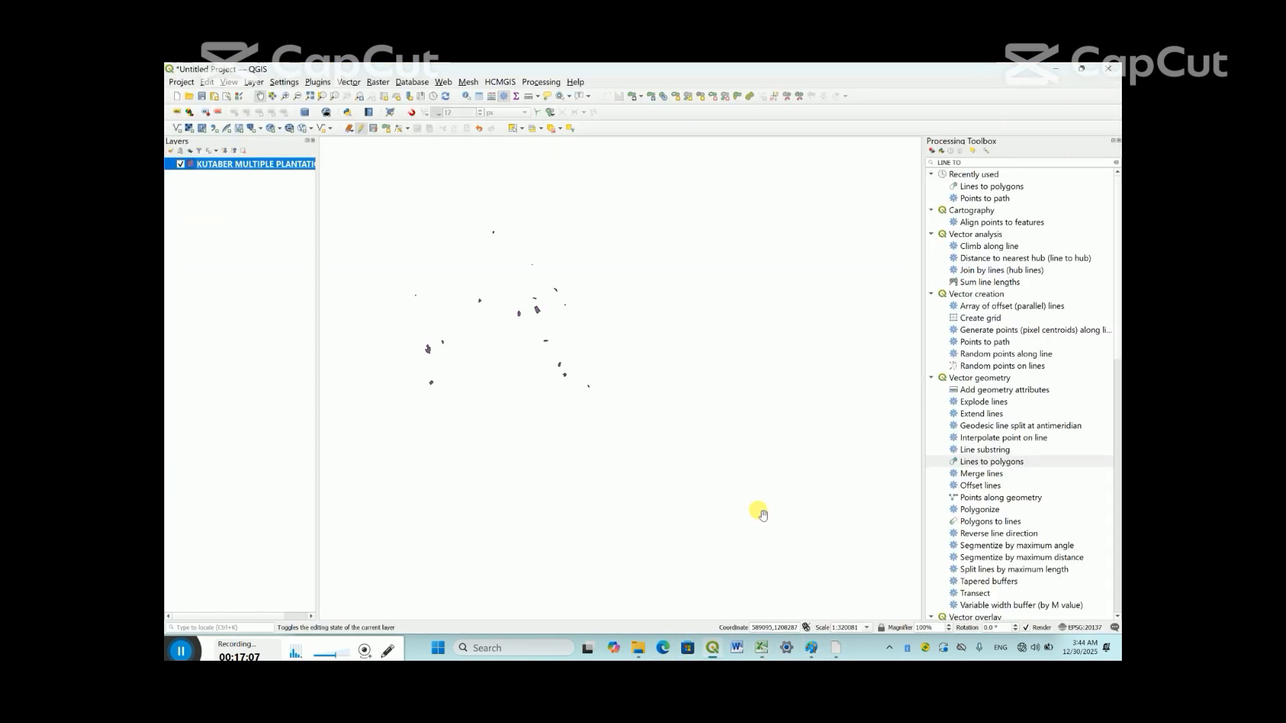
click(1082, 69)
click(1082, 69)
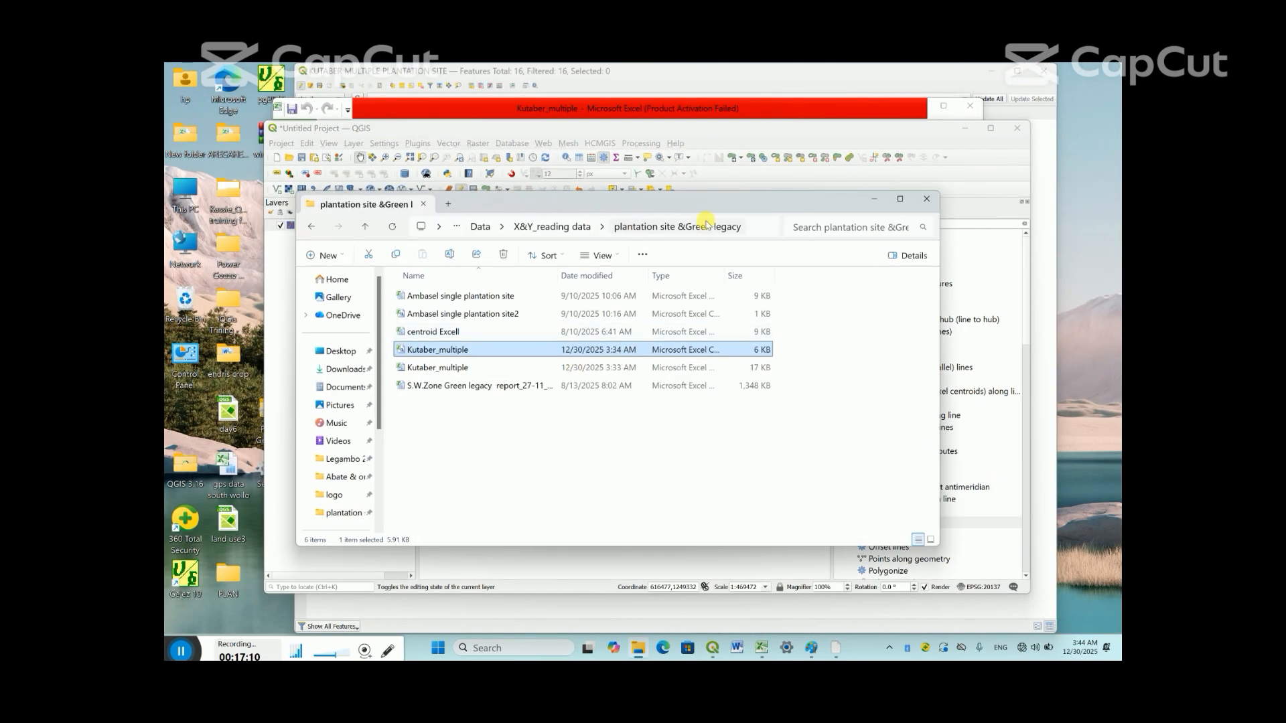
drag(678, 205, 831, 128)
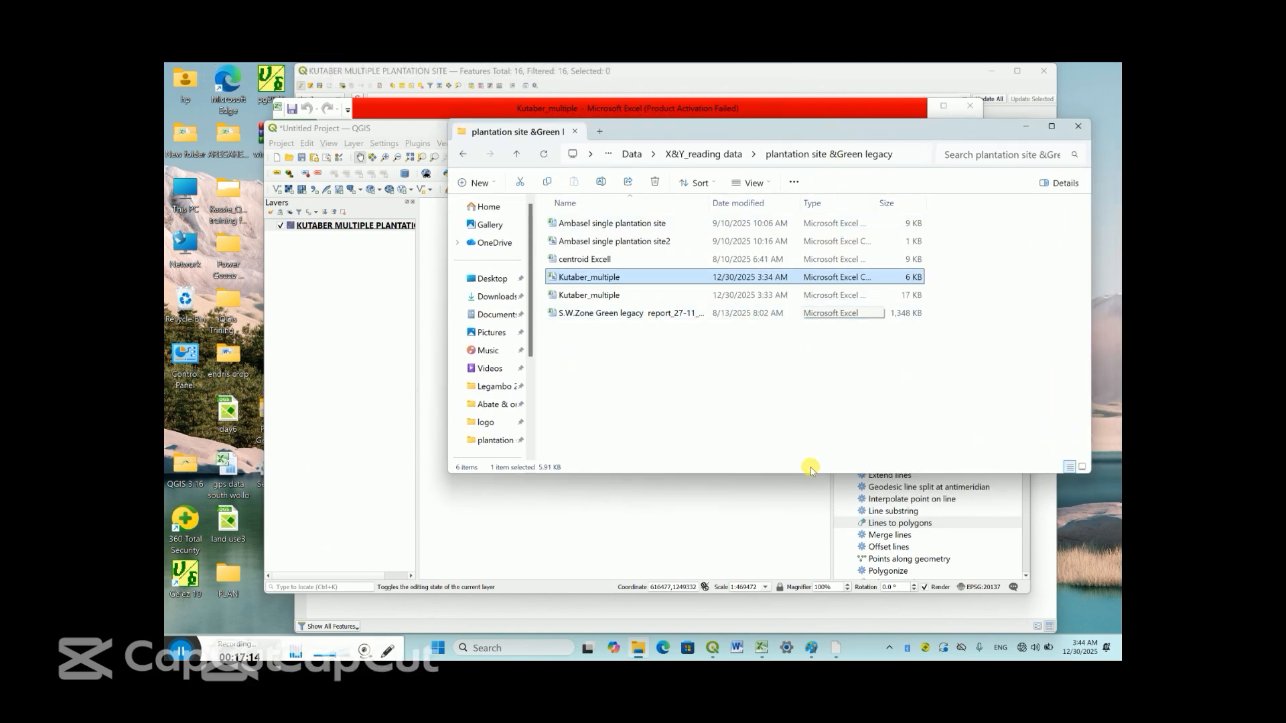
mouse_move(762, 646)
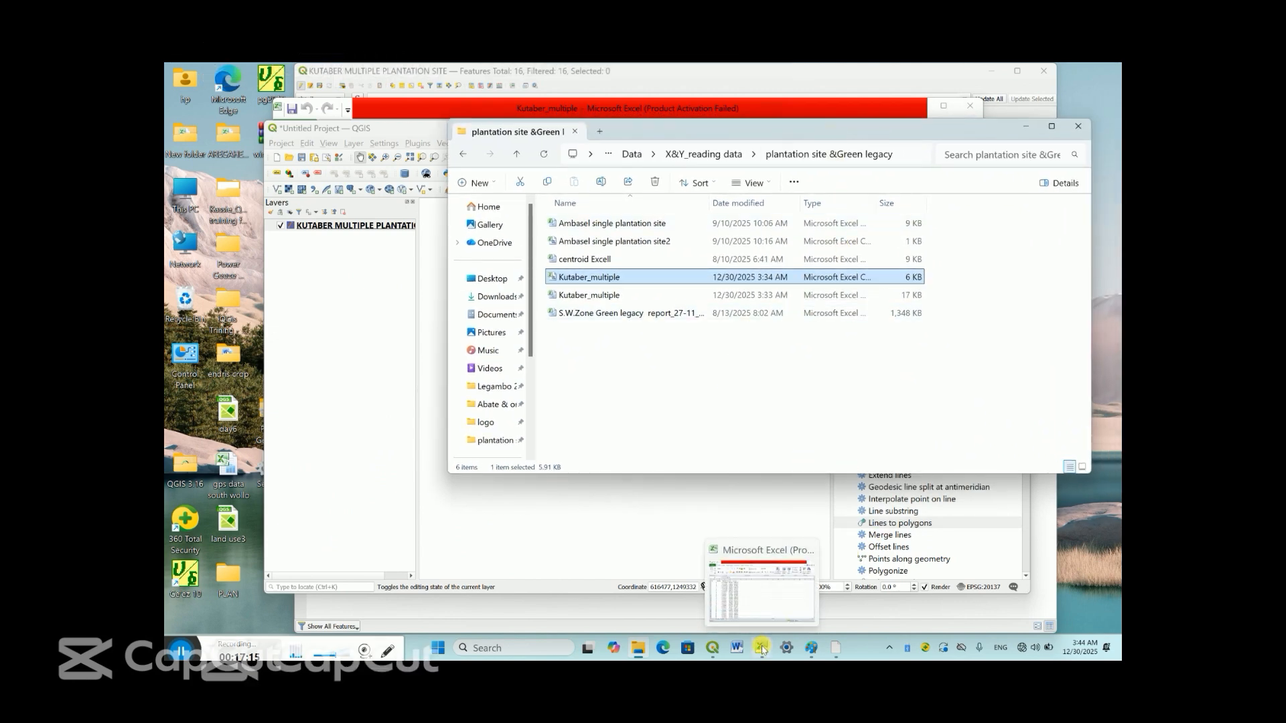
click(759, 602)
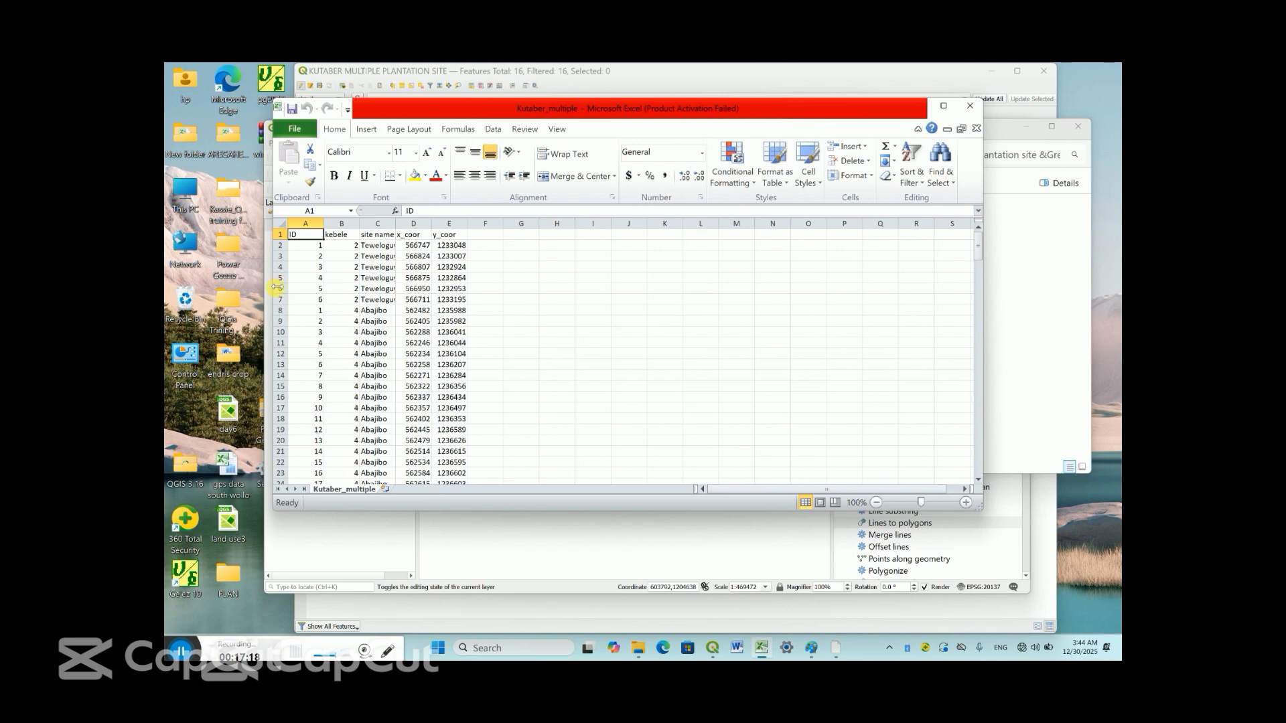
drag(274, 286, 612, 289)
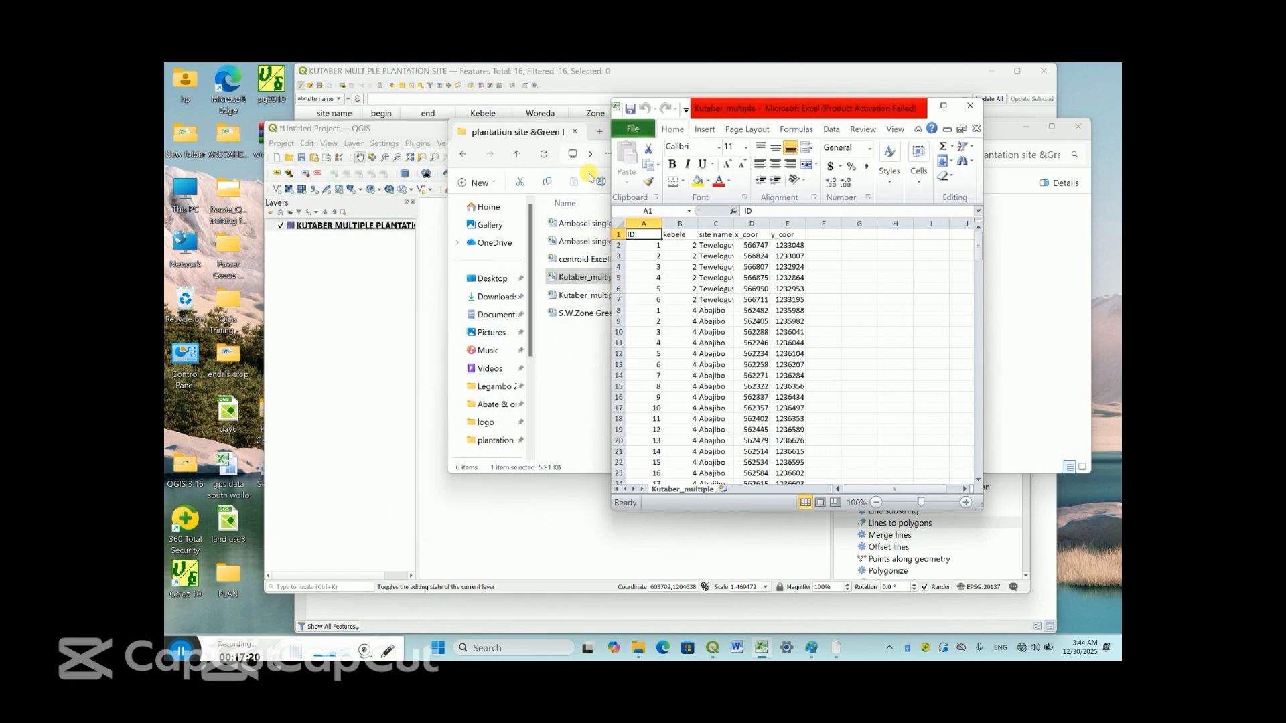
Open the KUTABER MULTIPLE PLANTATION SITE attribute table in QGIS and bring the Kutaber_multiple worksheet in front for comparison
right_click(351, 226)
click(402, 347)
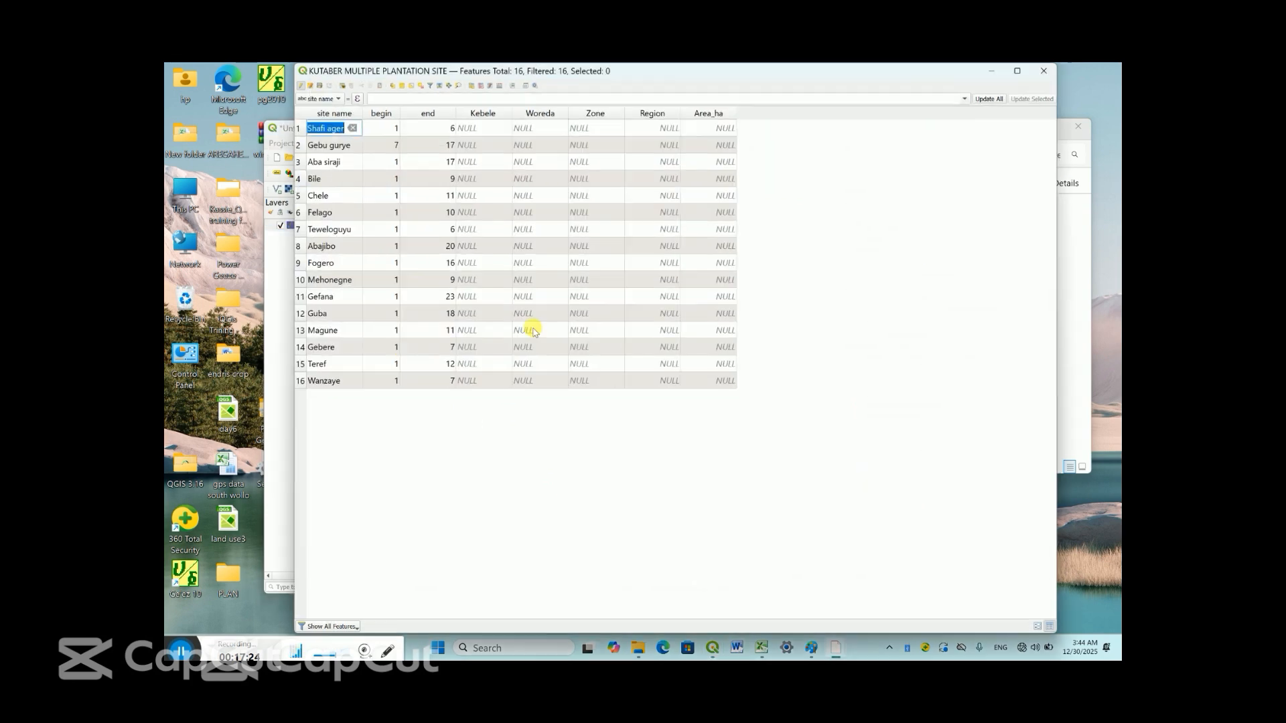
click(764, 648)
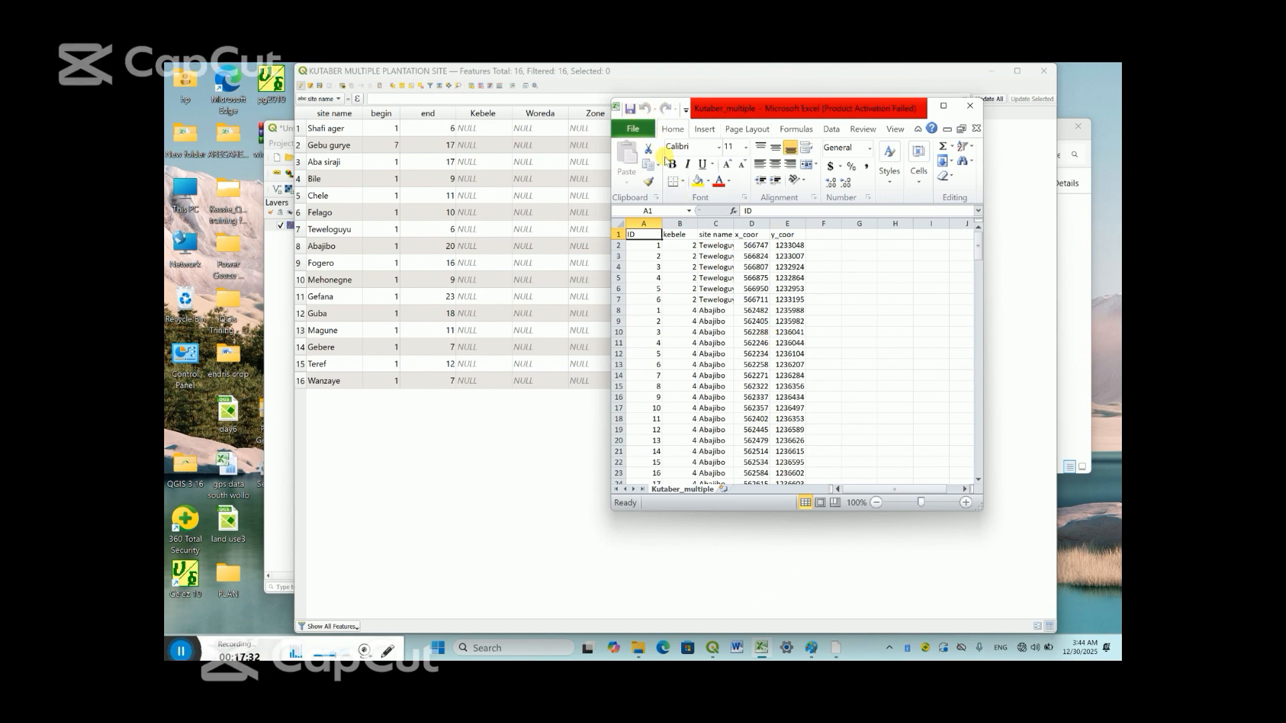
In the attribute table, set Kebele to 02 for Shafi ager, 04 for Gebu gurye and 06 for Aba siraji
double_click(483, 129)
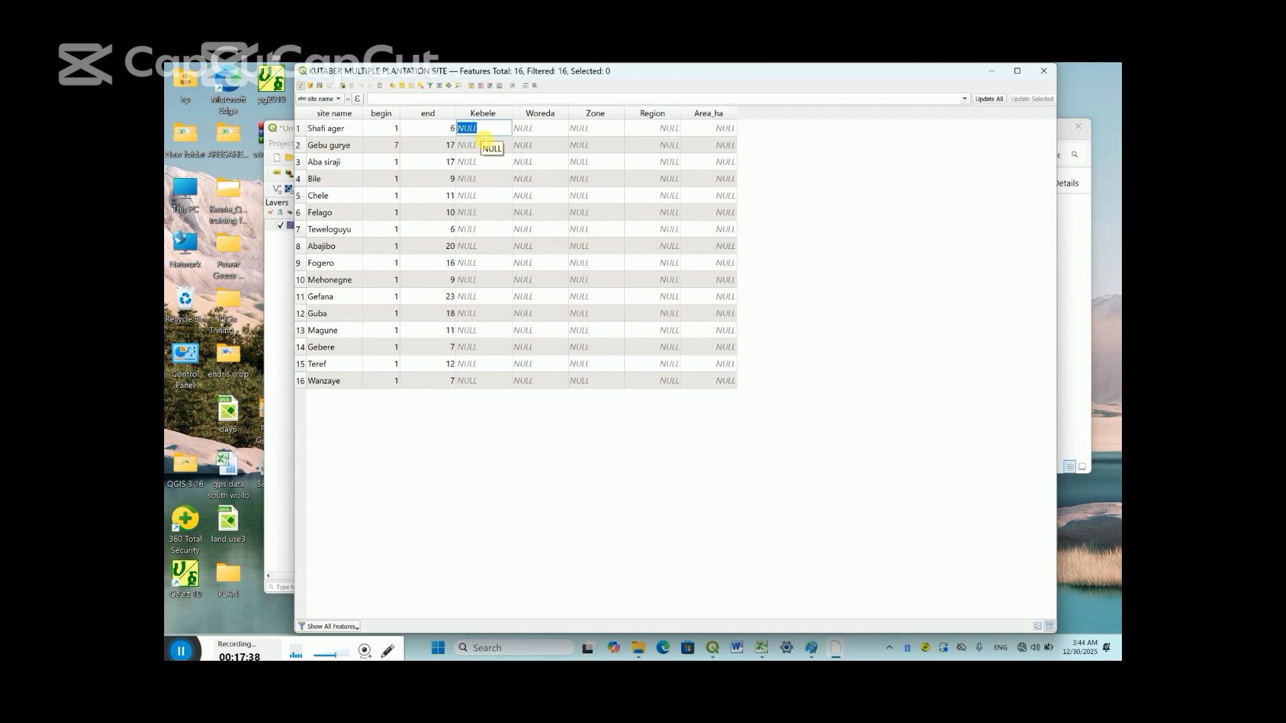
text(02)
double_click(463, 145)
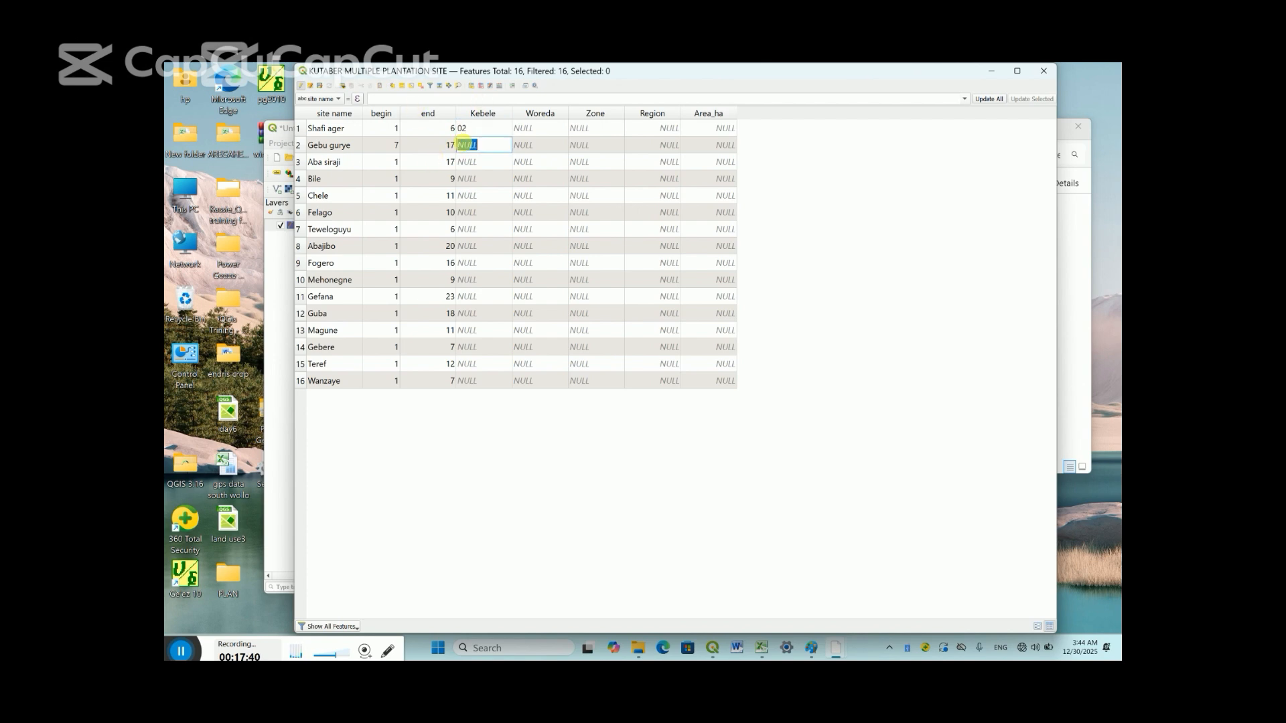
text(04)
double_click(492, 163)
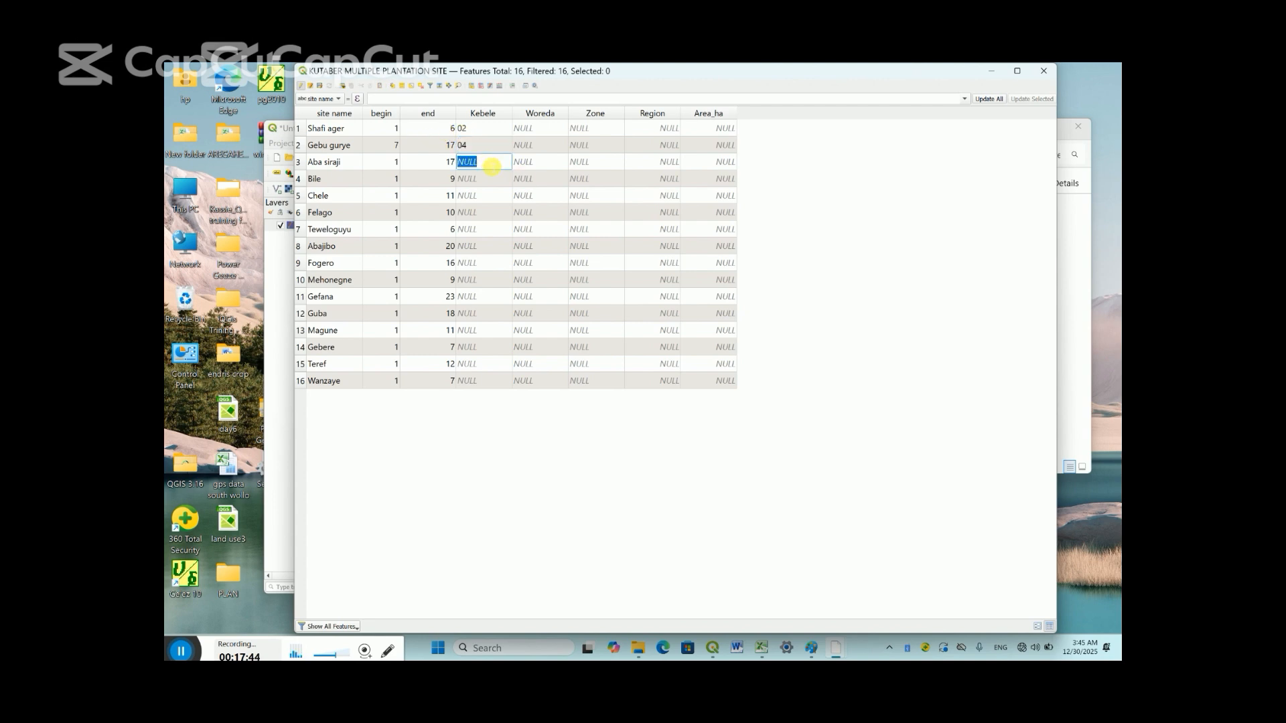
text(06)
Copy Aba siraji's Kebele value 06 and paste it into the Kebele cells of Bile and Chele
double_click(462, 161)
key(ctrl+c)
right_click(466, 165)
click(490, 216)
double_click(461, 178)
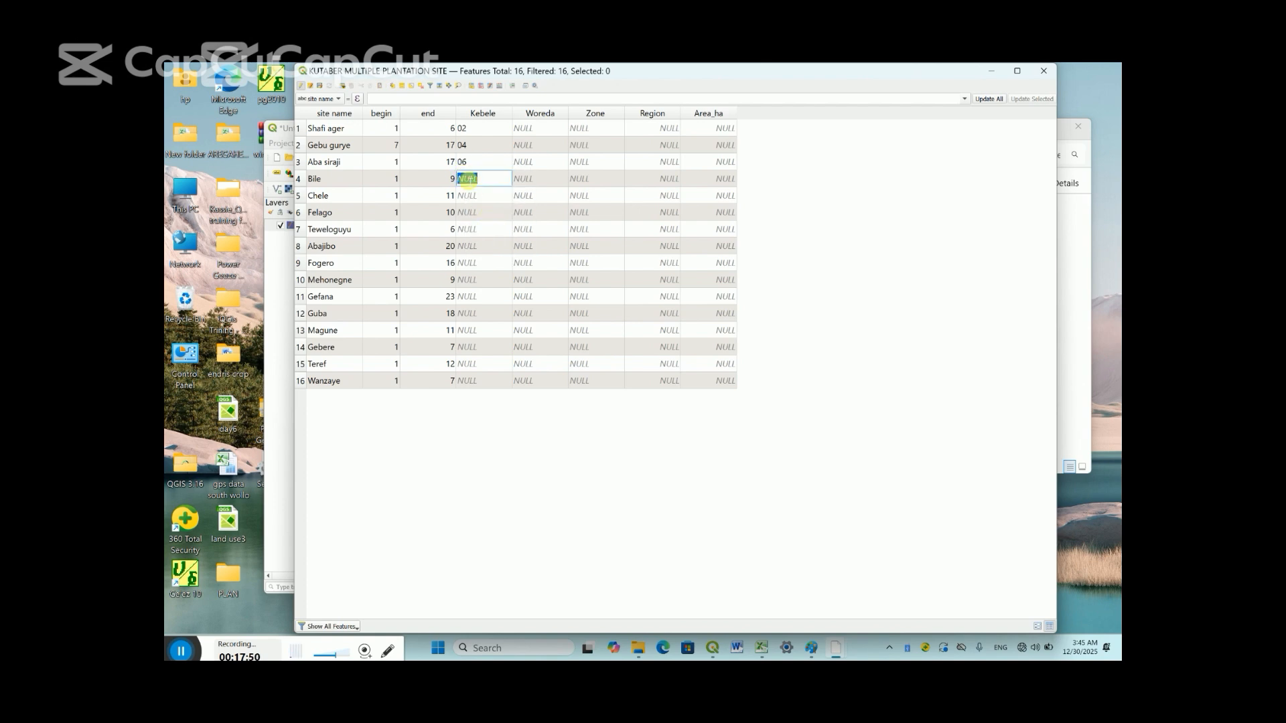
right_click(462, 179)
click(490, 239)
double_click(462, 195)
right_click(464, 197)
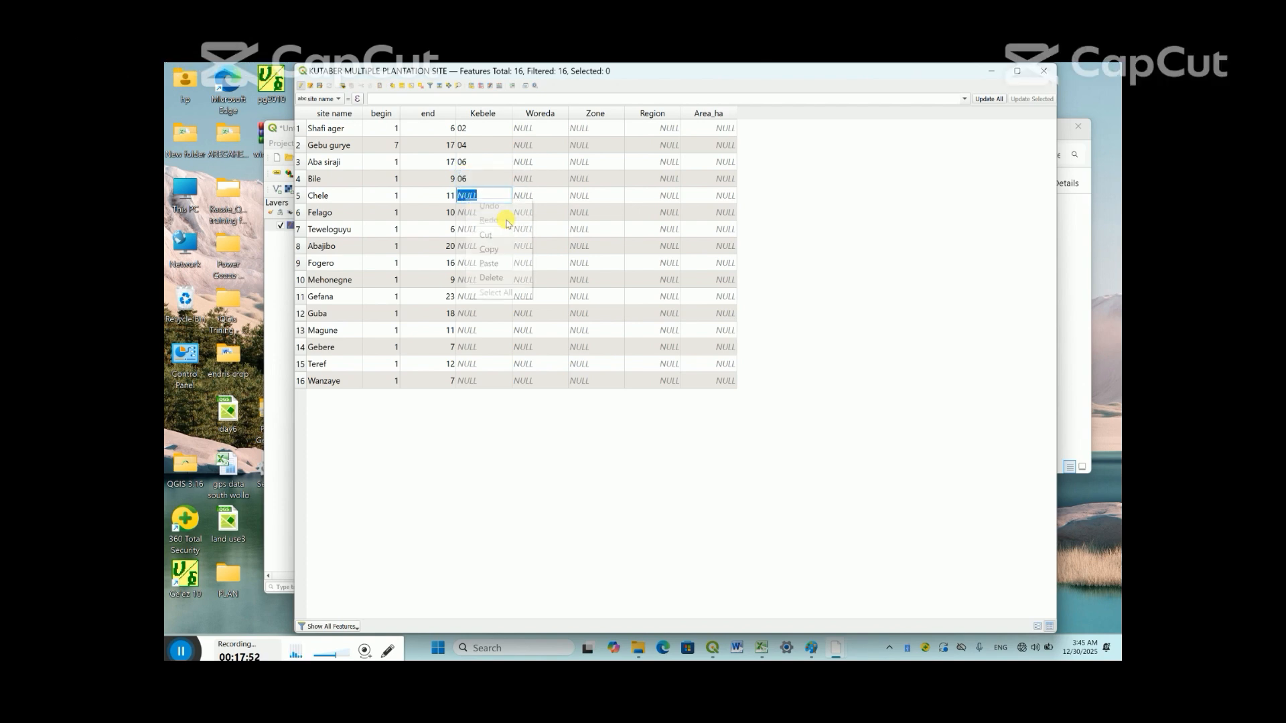
click(491, 261)
Paste the copied Kebele value 06 into the Felago and Teweloguyu rows
double_click(462, 212)
right_click(464, 213)
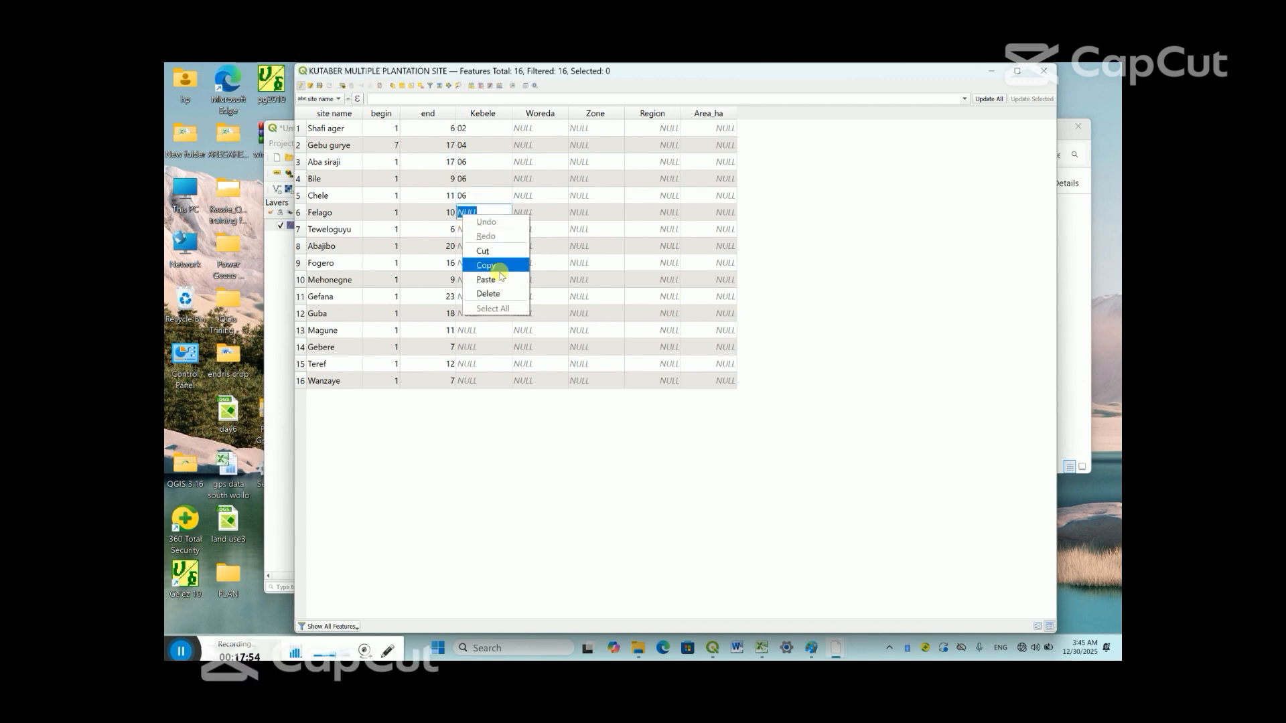
click(491, 276)
double_click(466, 229)
right_click(467, 229)
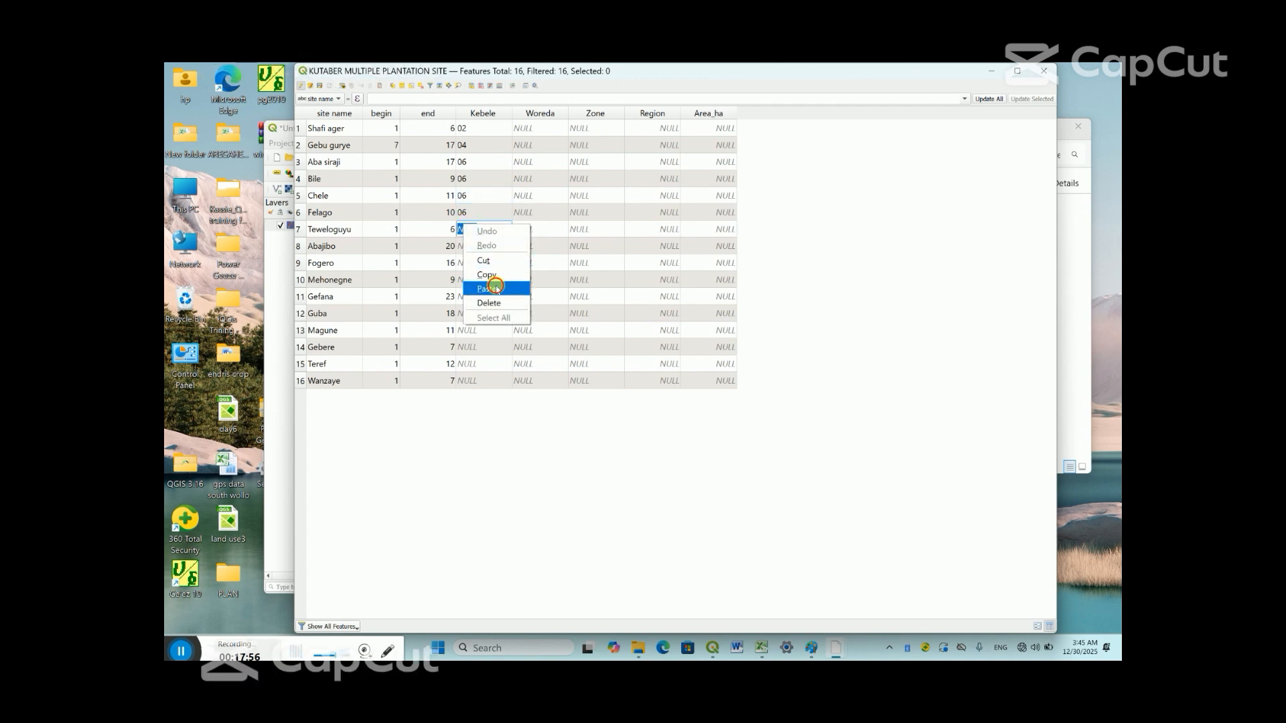
click(491, 290)
Set Kebele to 010 for Abajibo, 012 for Fogero, 013 for Mehonegne and 014 for Gefana
double_click(465, 244)
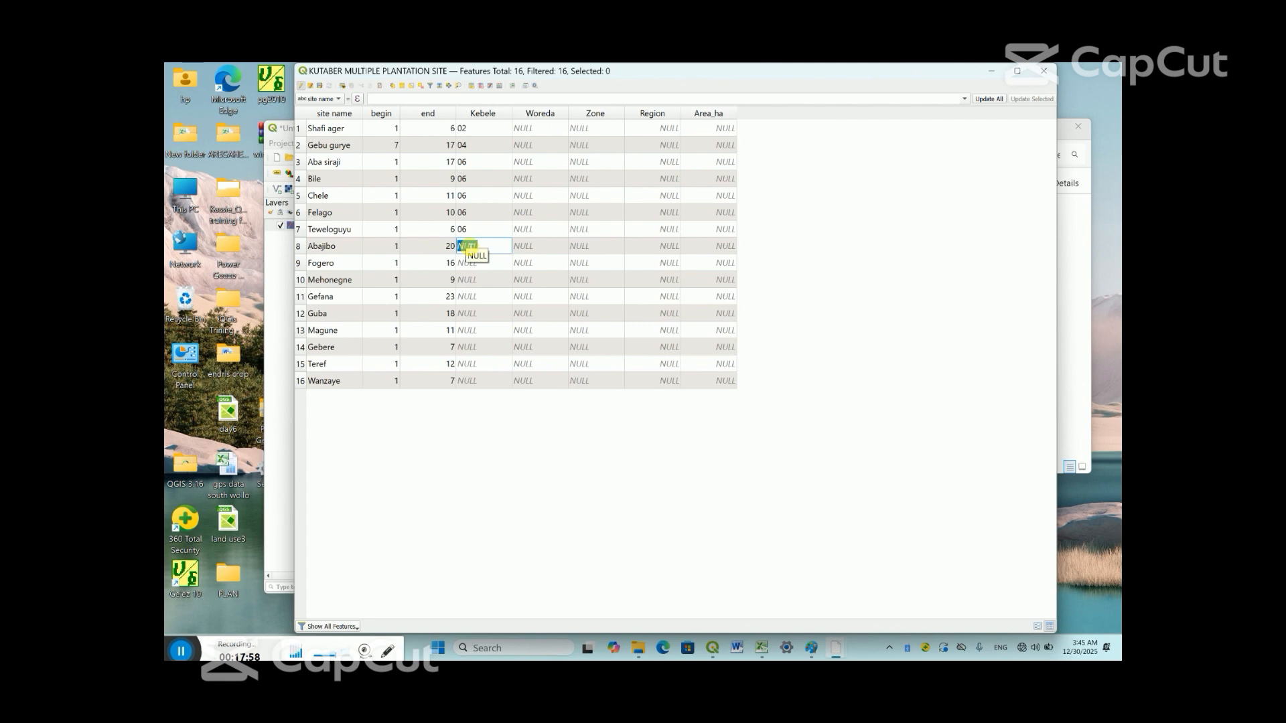
text(010)
double_click(467, 263)
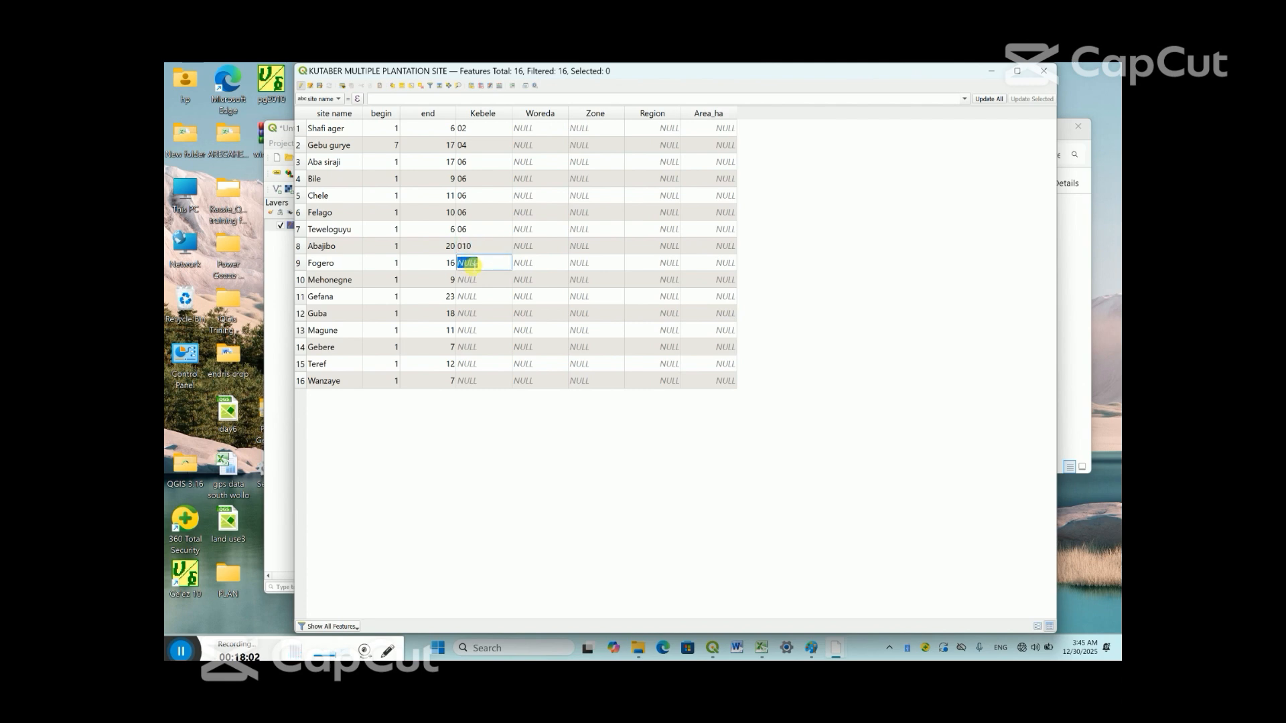
text(1)
text(12)
double_click(483, 282)
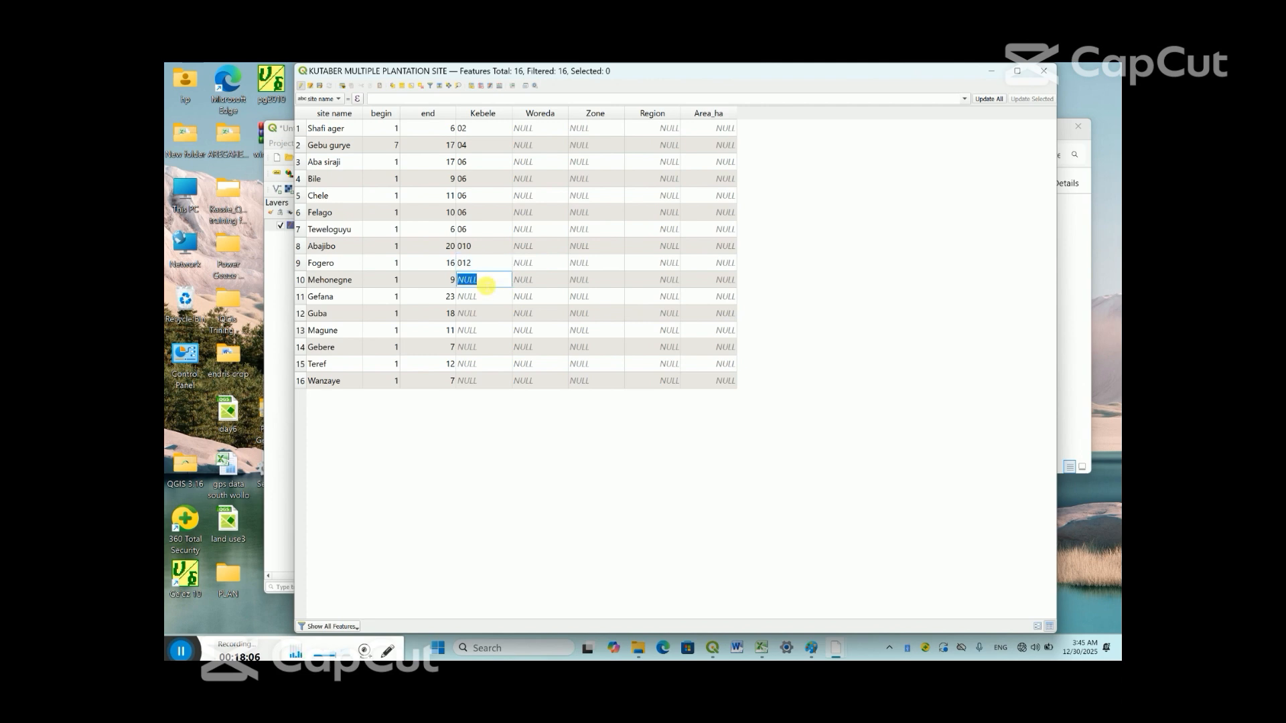
text(013)
double_click(485, 298)
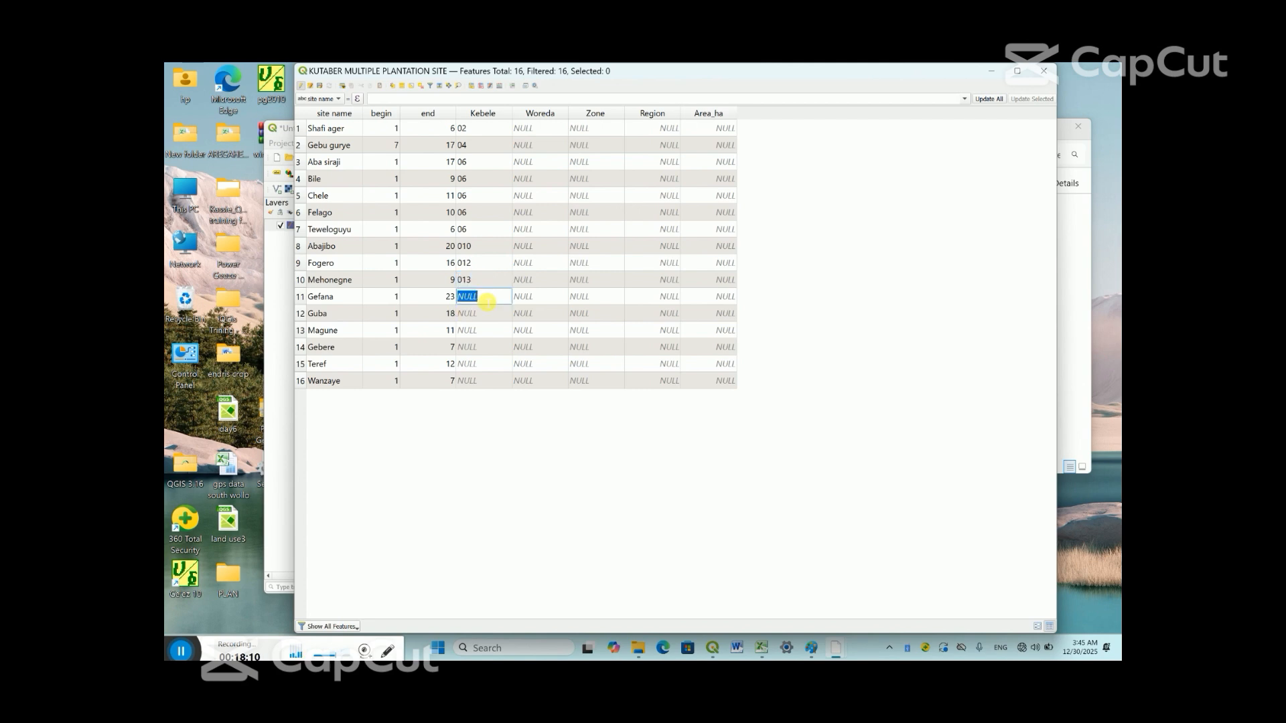
text(014)
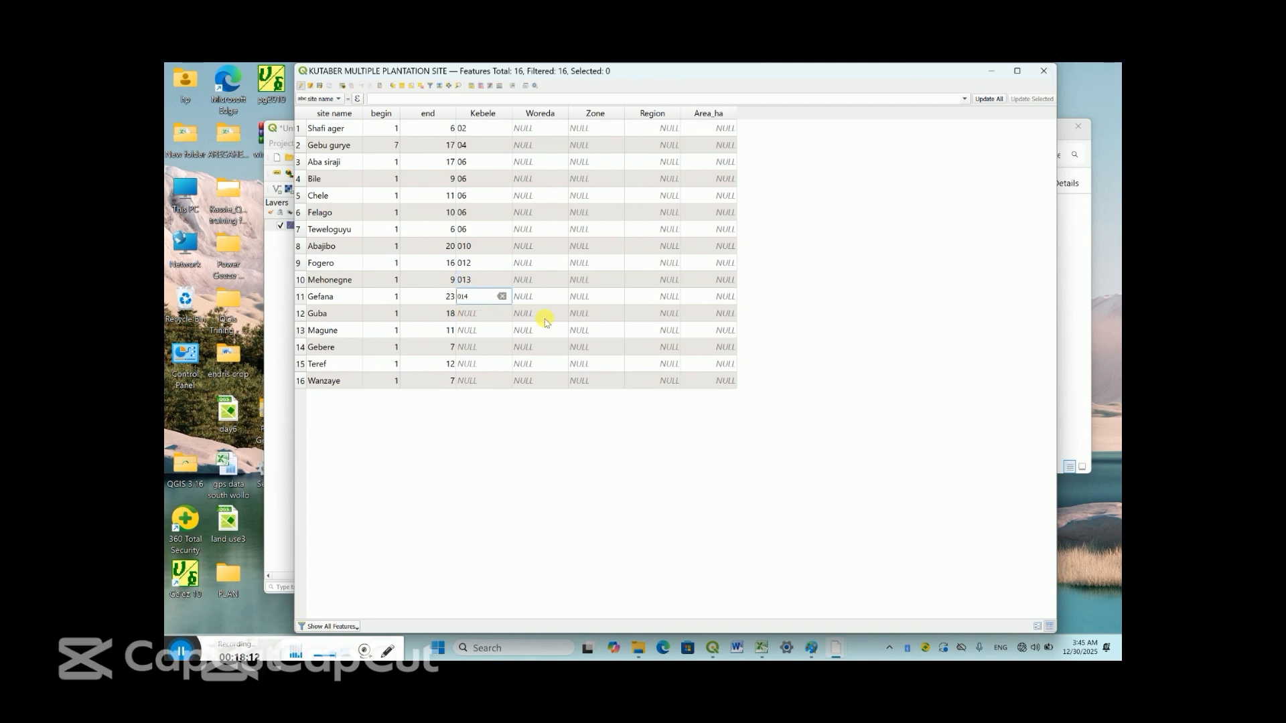
Switch to the Kutaber_multiple workbook in Excel, examine the kebele values in its last rows, and close it
click(767, 652)
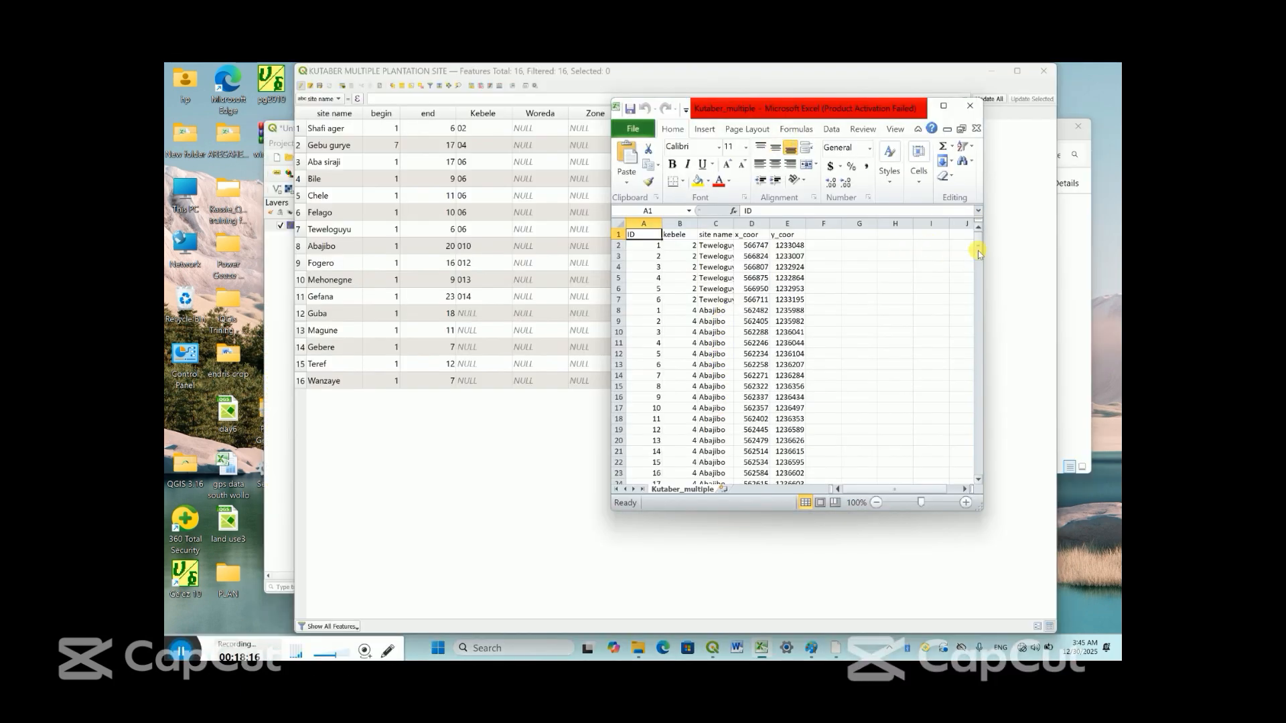
drag(979, 248, 991, 475)
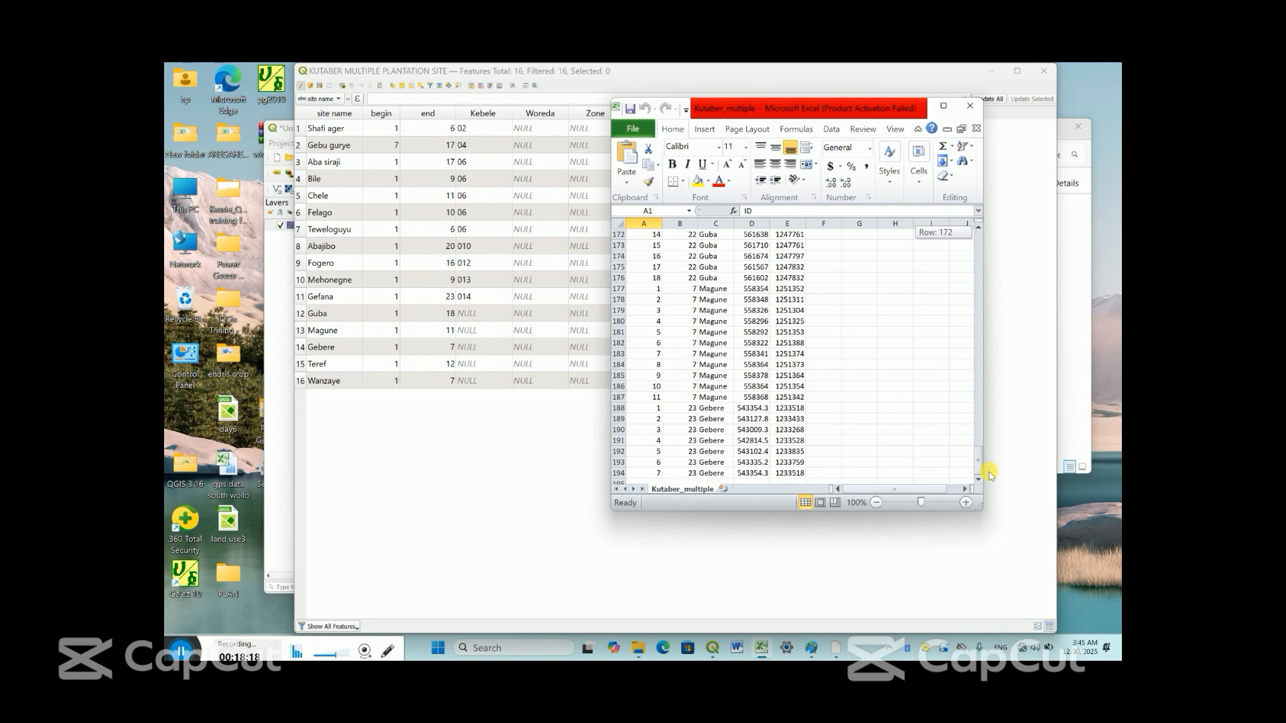
click(944, 106)
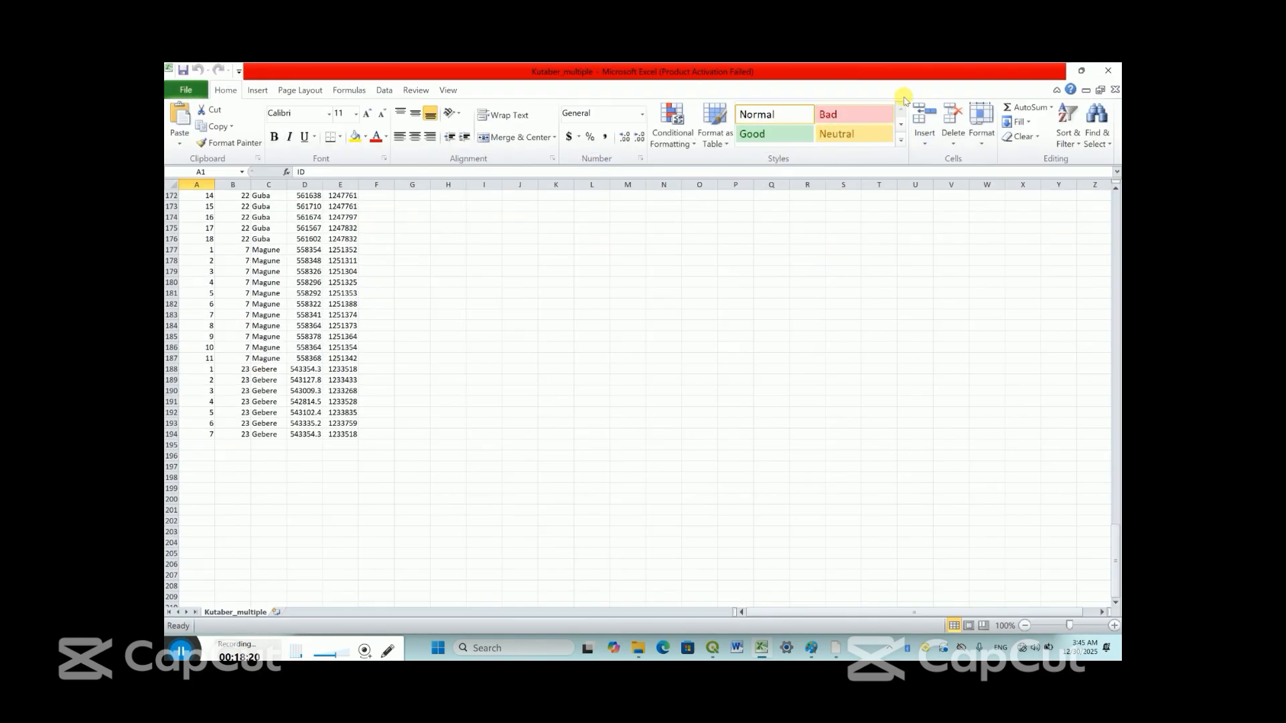
click(1081, 71)
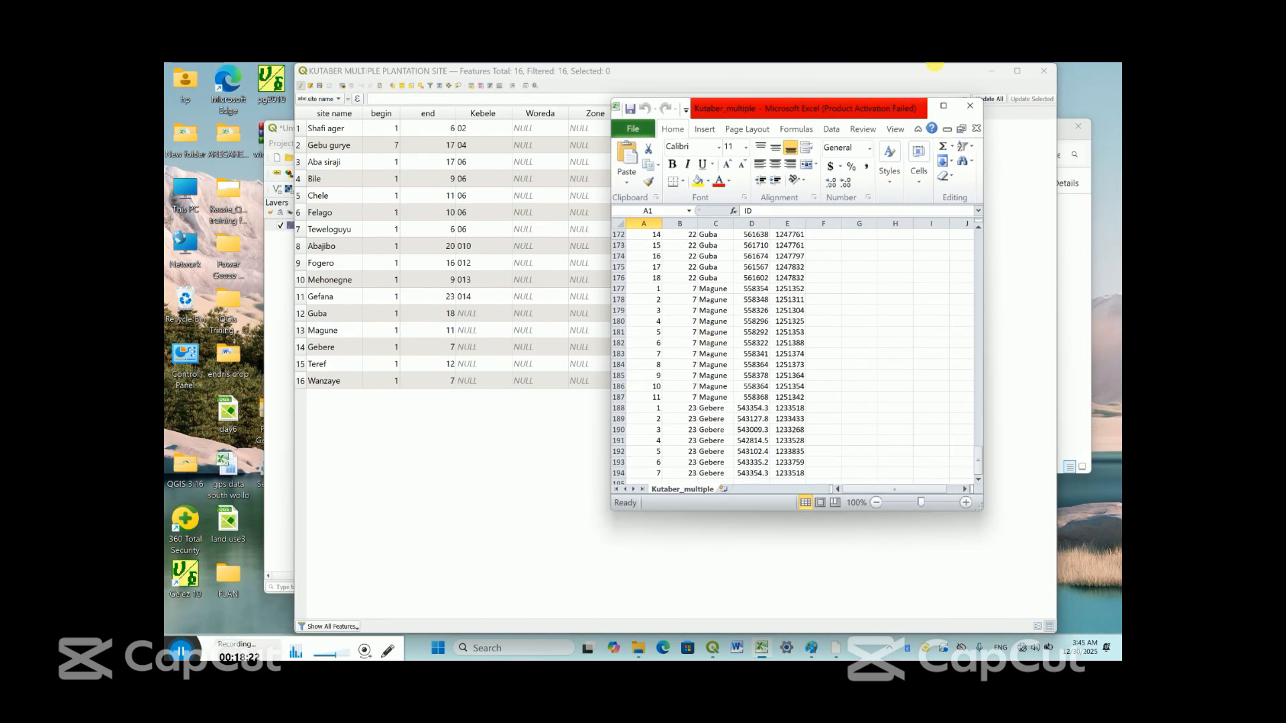
click(970, 106)
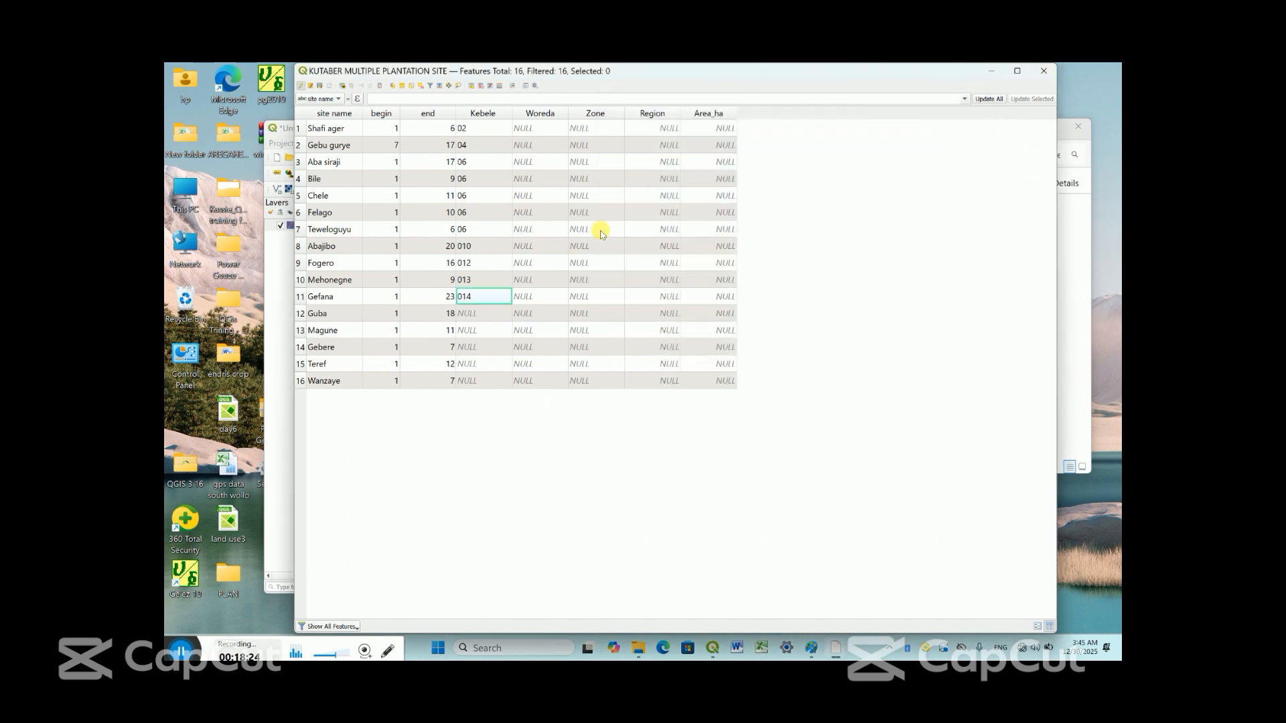
Set Kebele to 015 for Guba, 016 for Magune, 017 for Gebere, 018 for Teref and 019 for Wanzaye
double_click(469, 315)
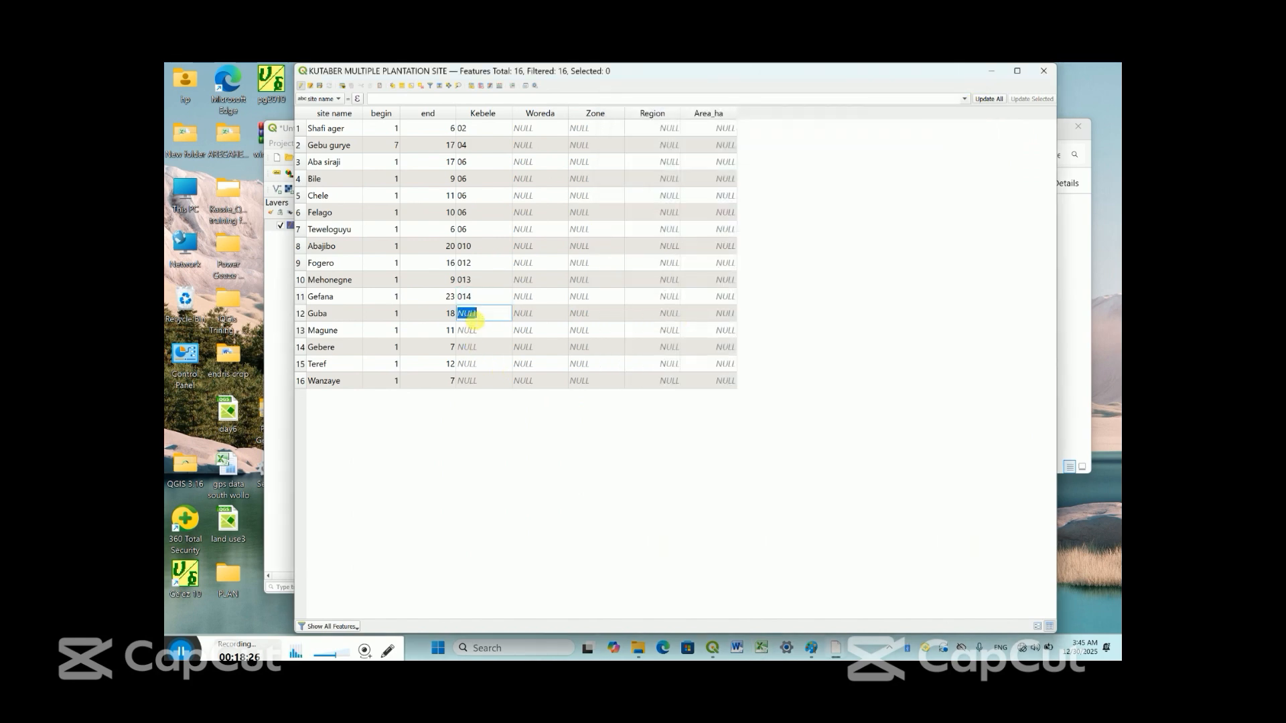
text(015)
double_click(472, 331)
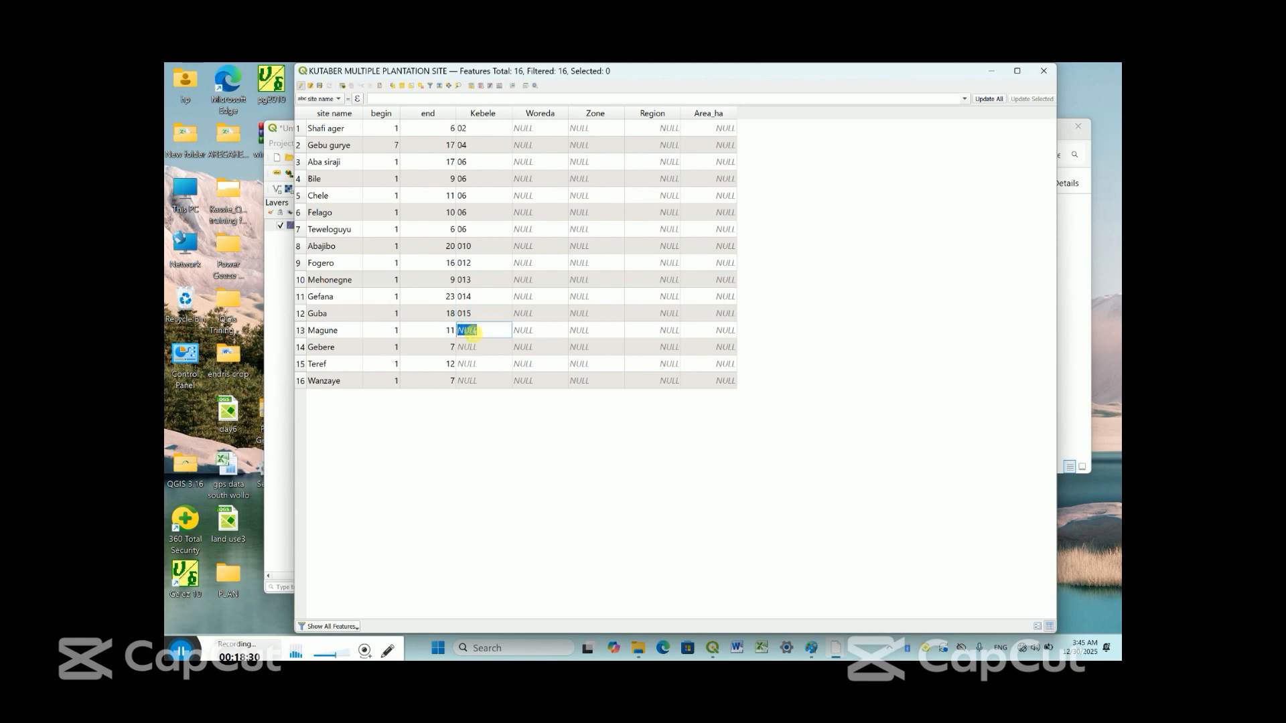
text(016)
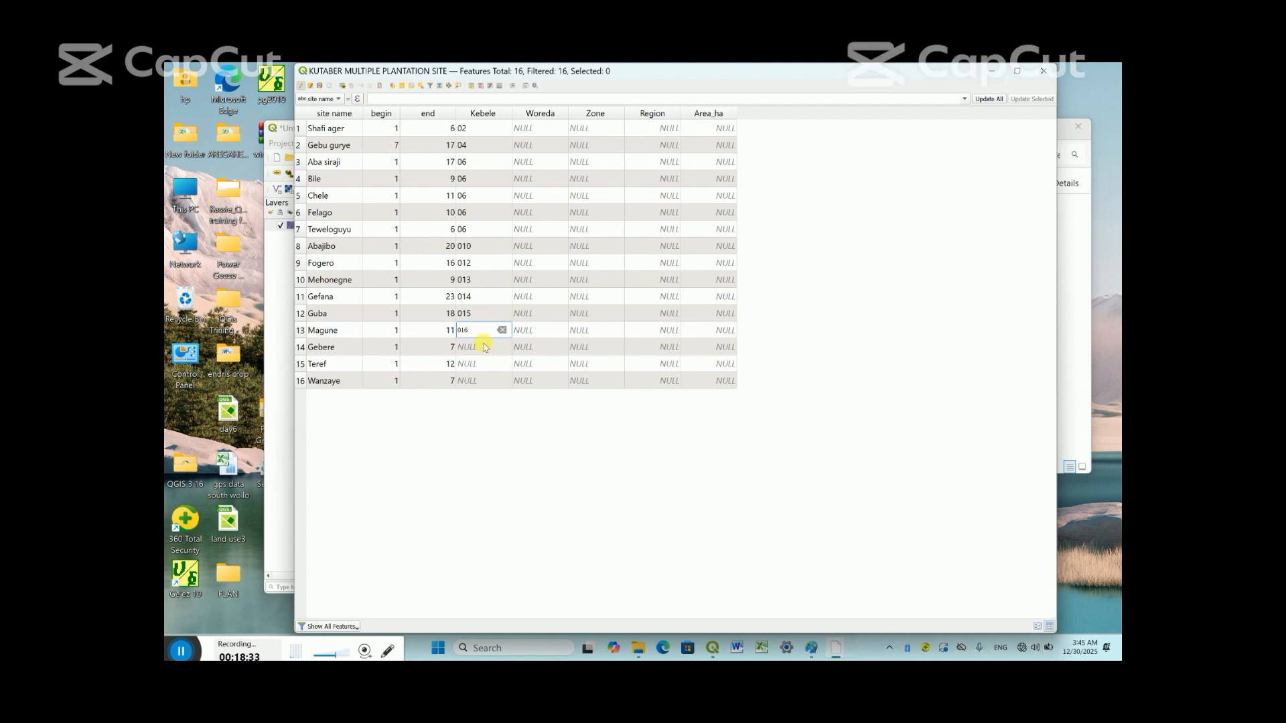
double_click(487, 350)
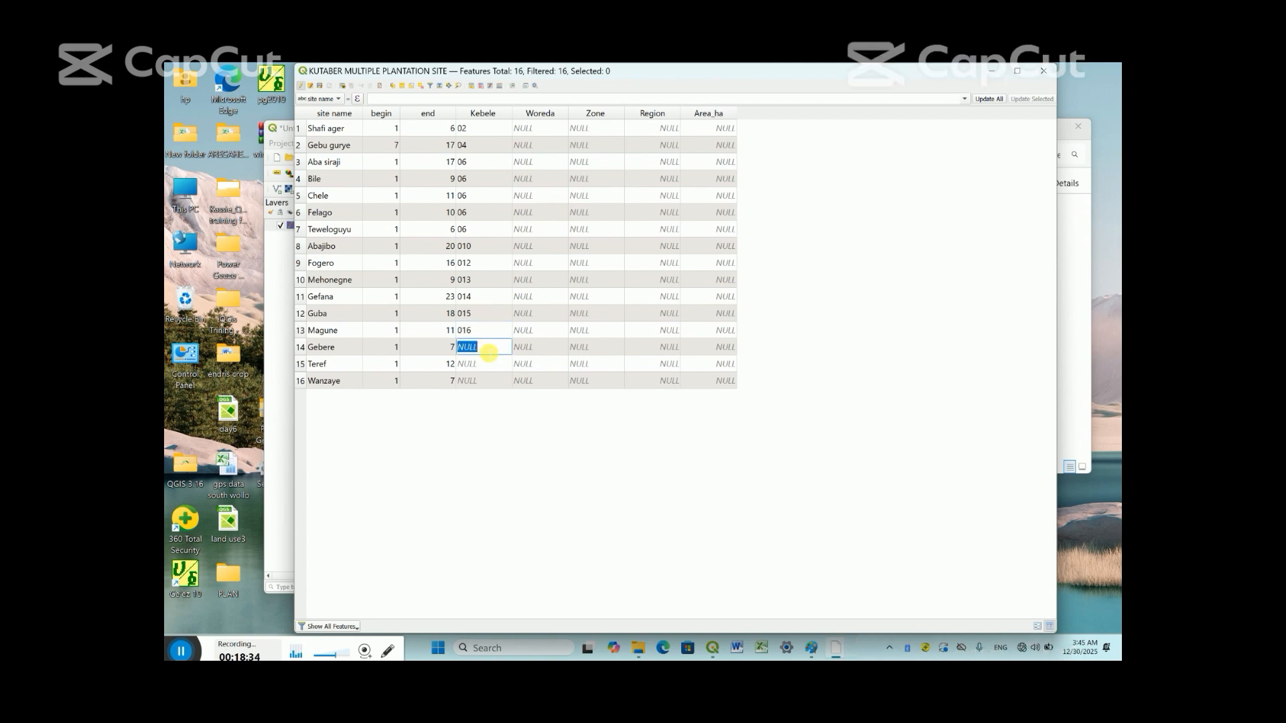
text(017)
double_click(481, 365)
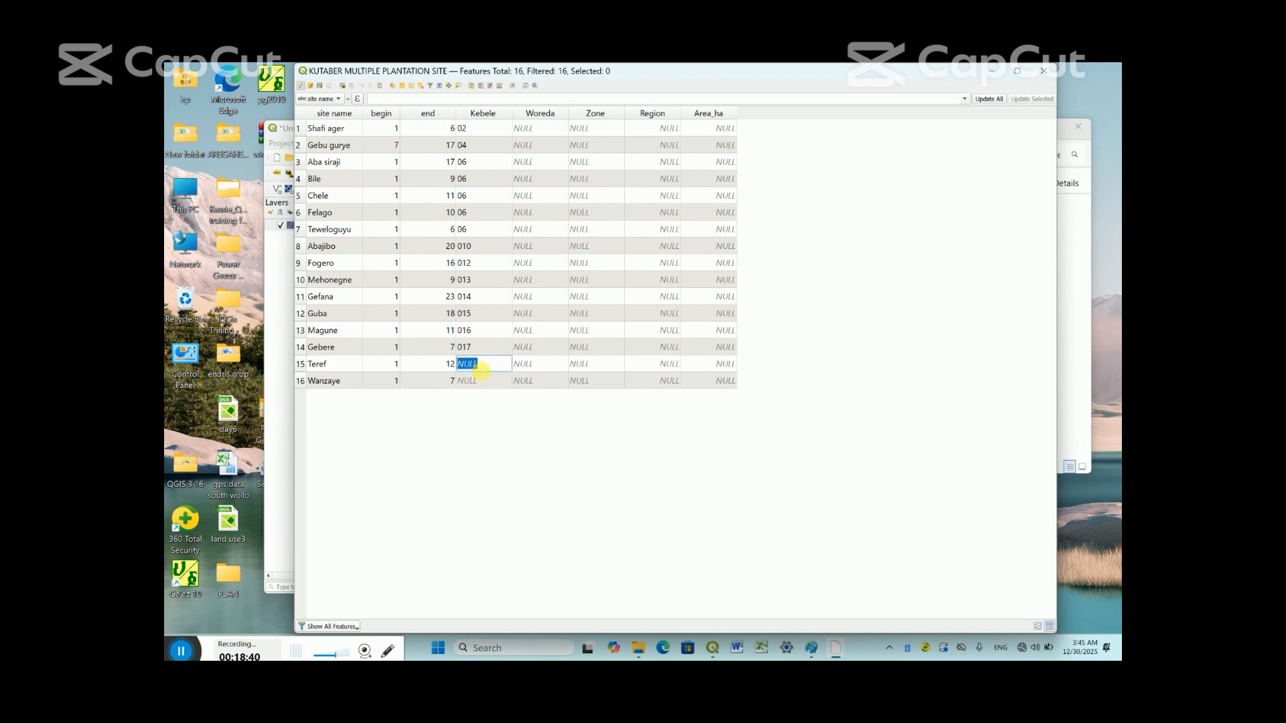
text(018)
double_click(485, 383)
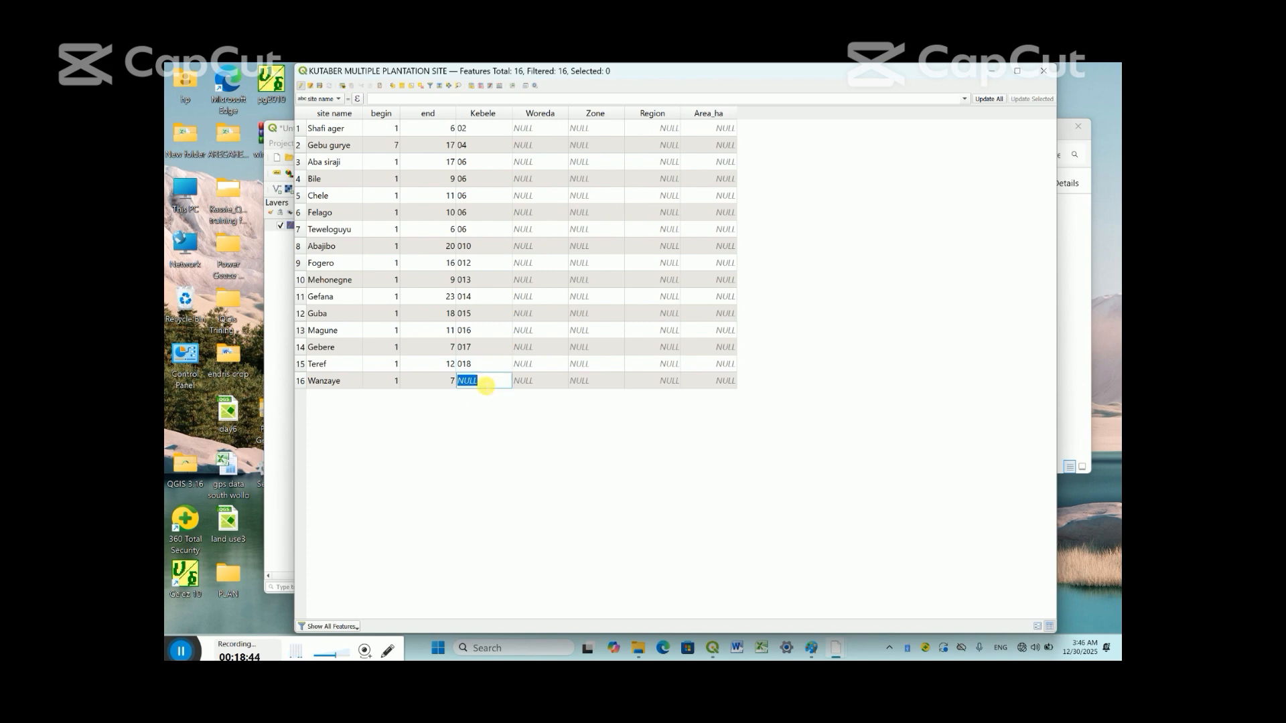
text(019)
click(491, 415)
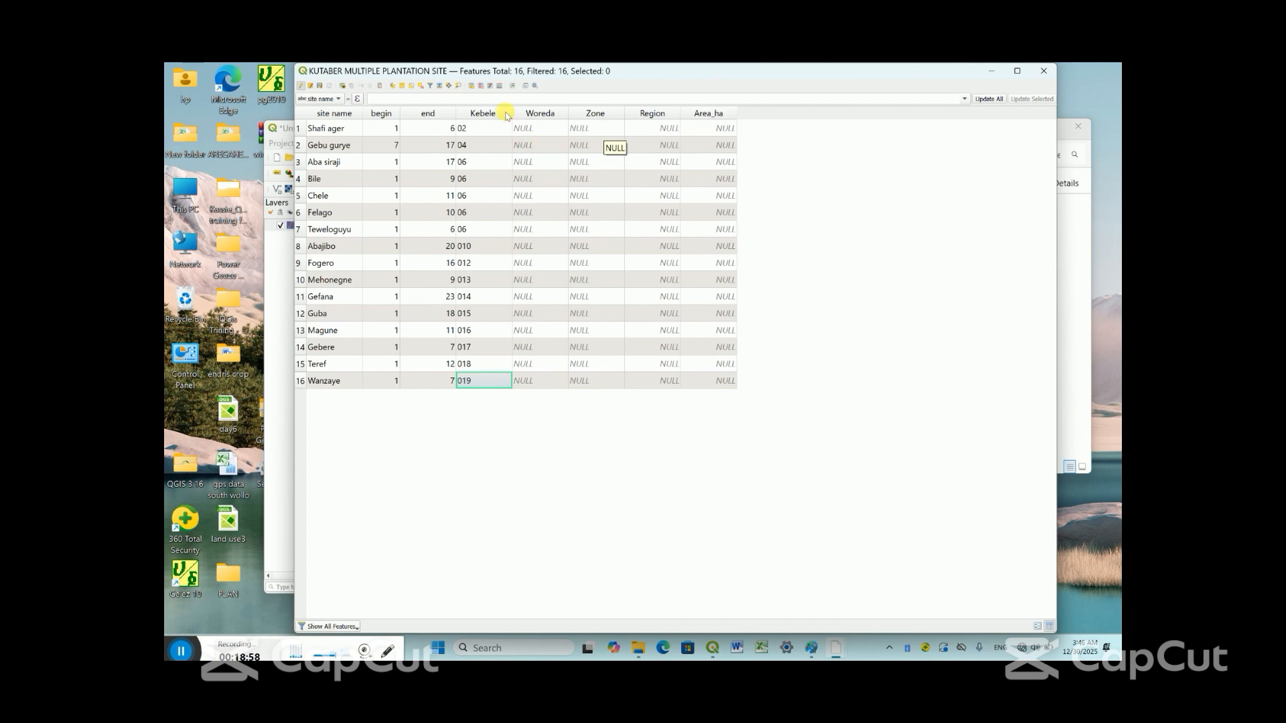
Update the existing Woreda field with the Field Calculator expression 'Kutaber' for all features
click(499, 87)
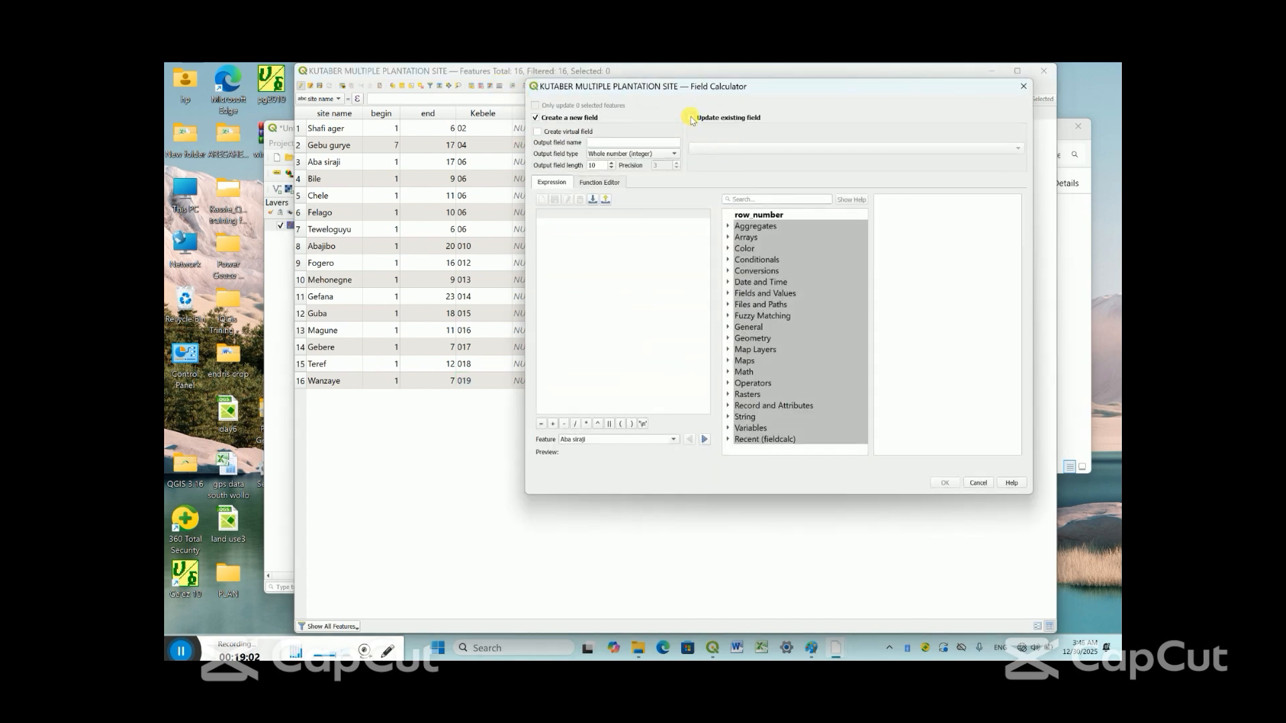
click(692, 118)
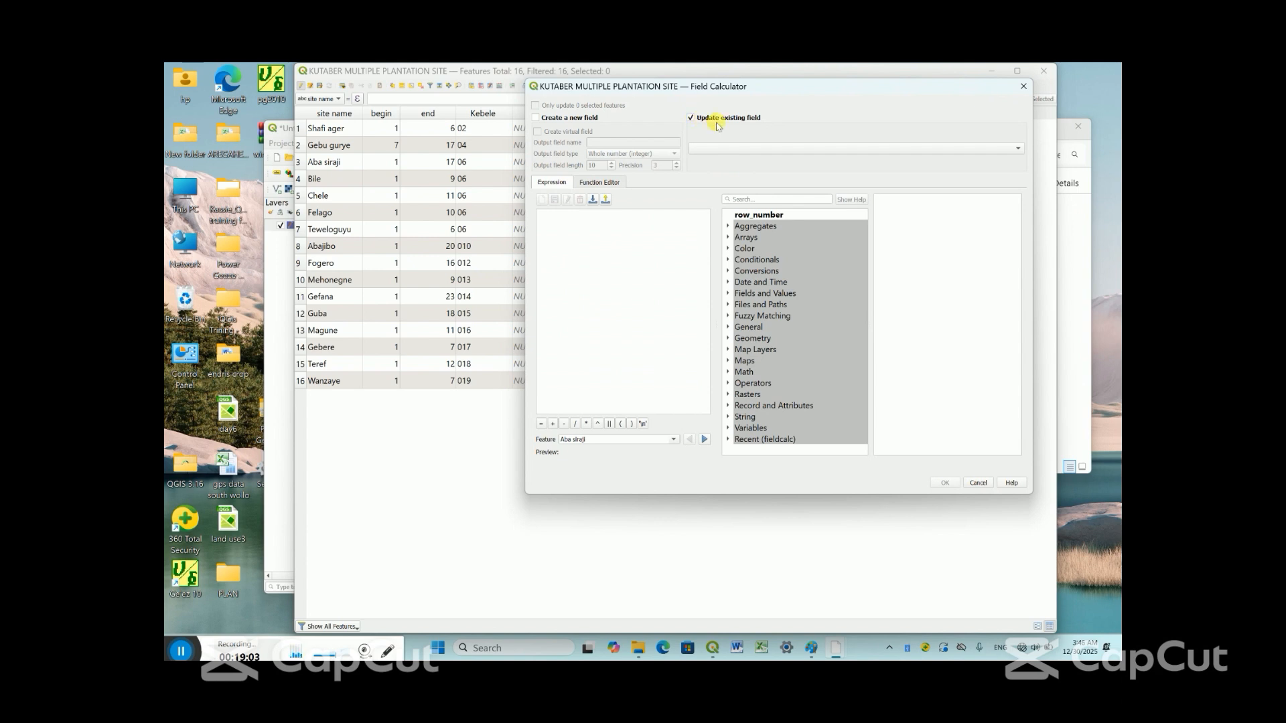
click(1016, 149)
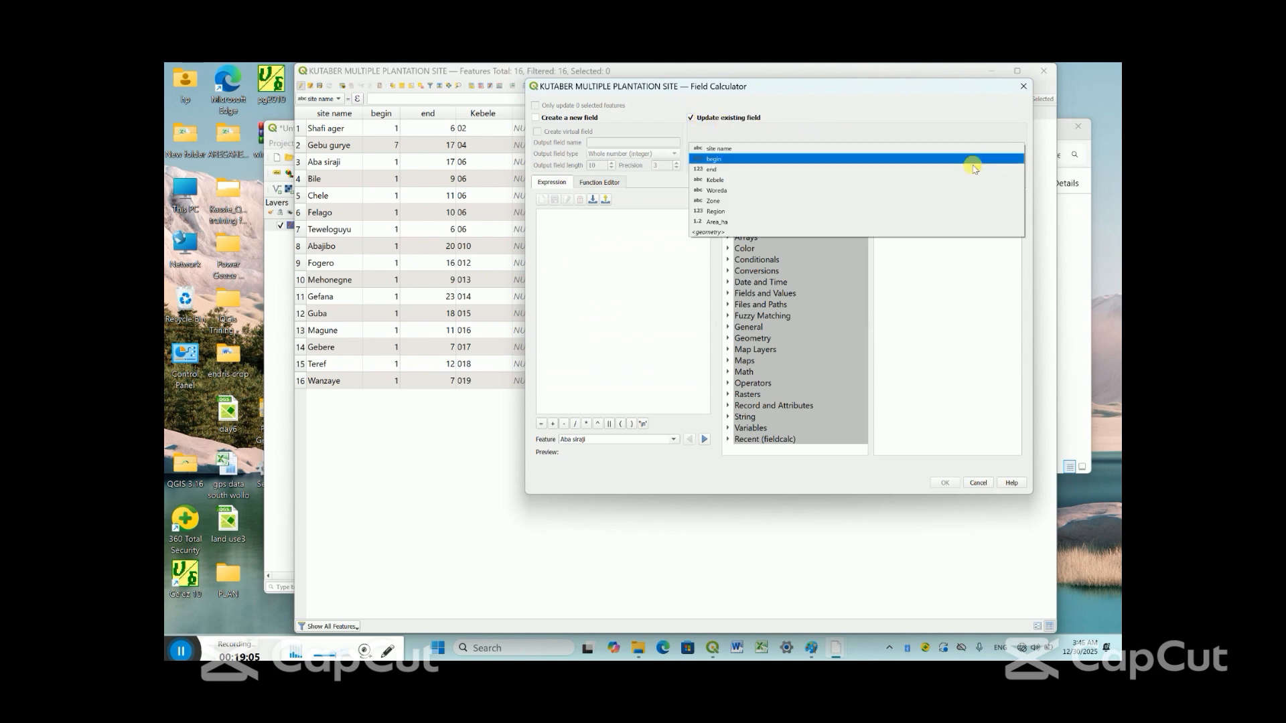
click(717, 195)
click(591, 231)
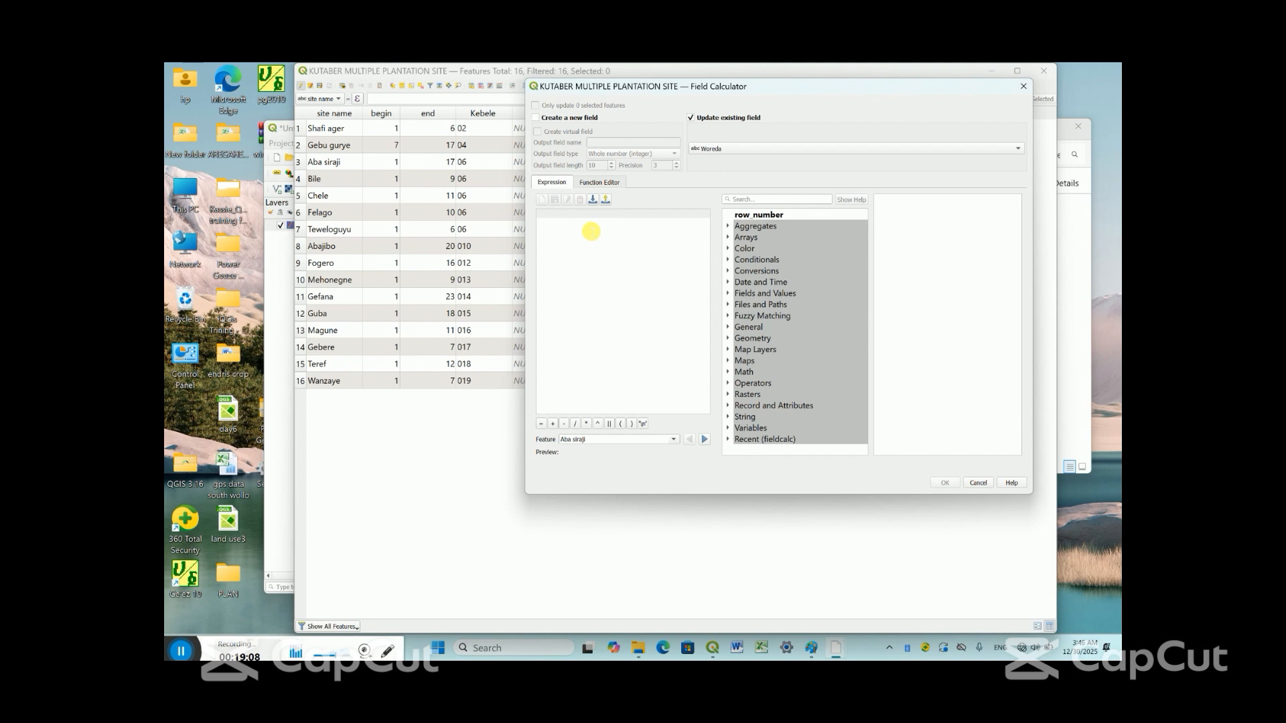
text('Kuta)
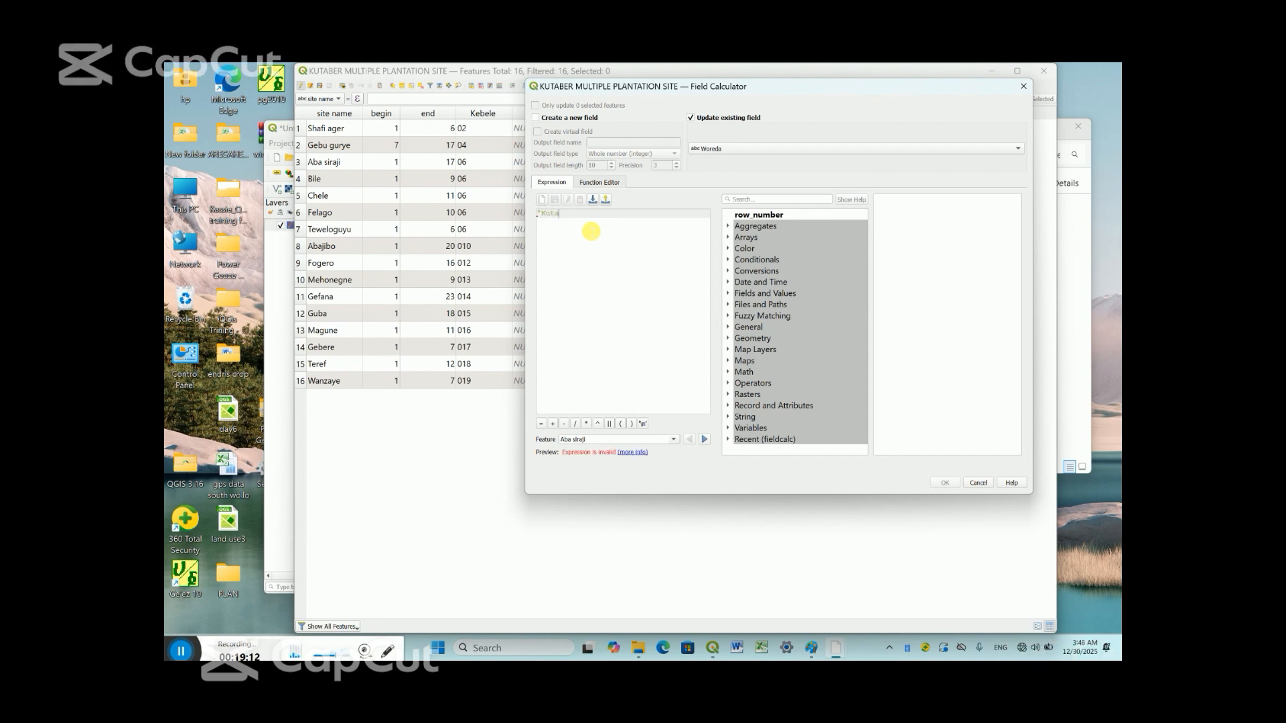
text(ber')
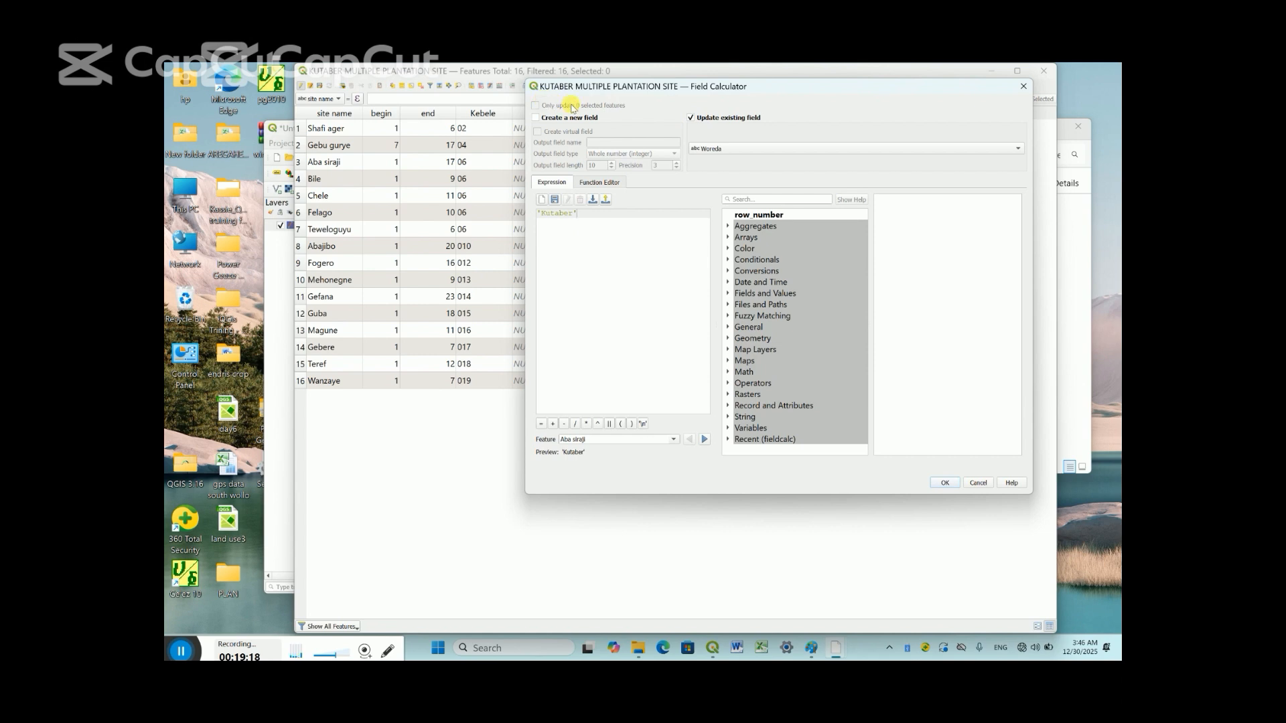
drag(867, 95, 995, 100)
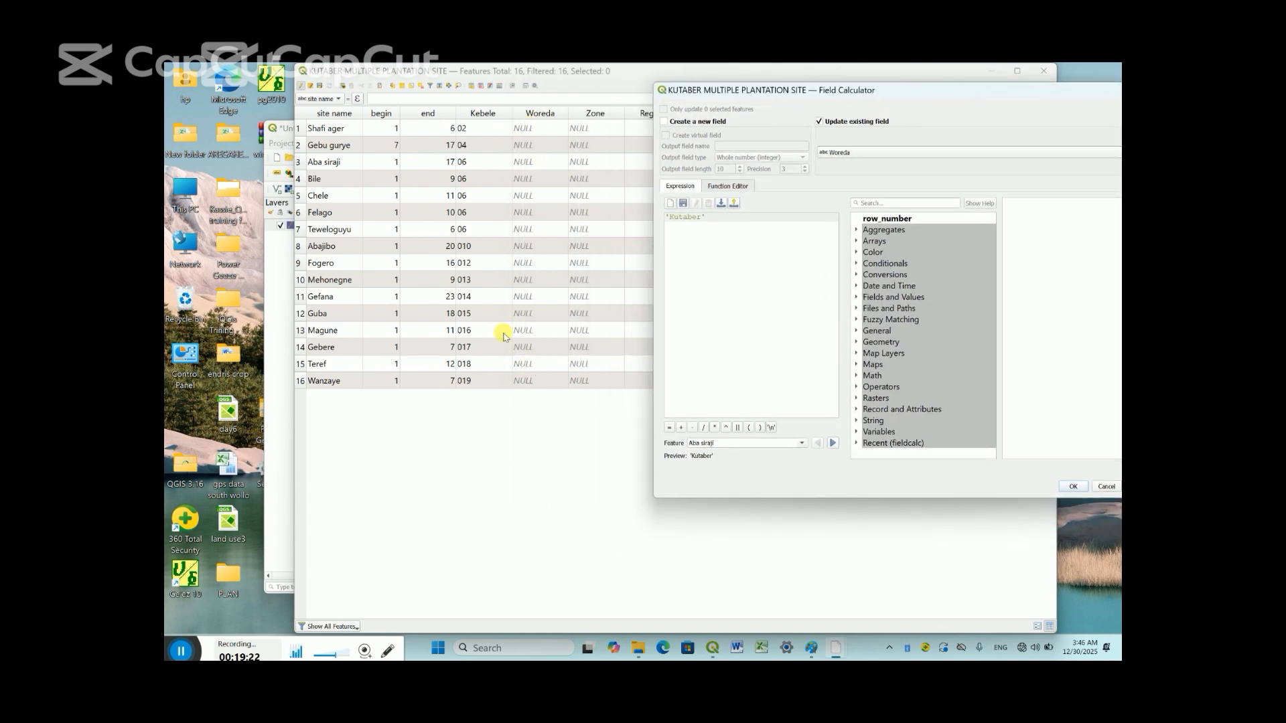
click(1071, 485)
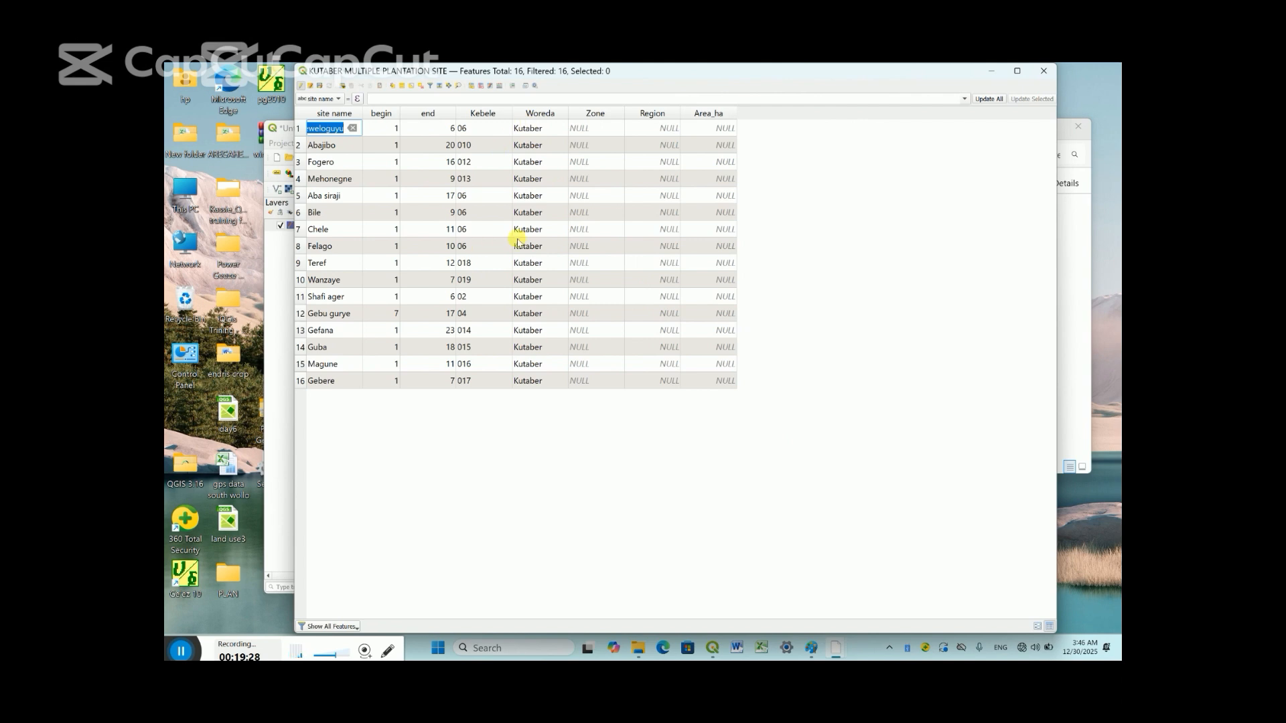
Fill the existing Zone field with 'Southwollo' for all features using the Field Calculator
click(499, 86)
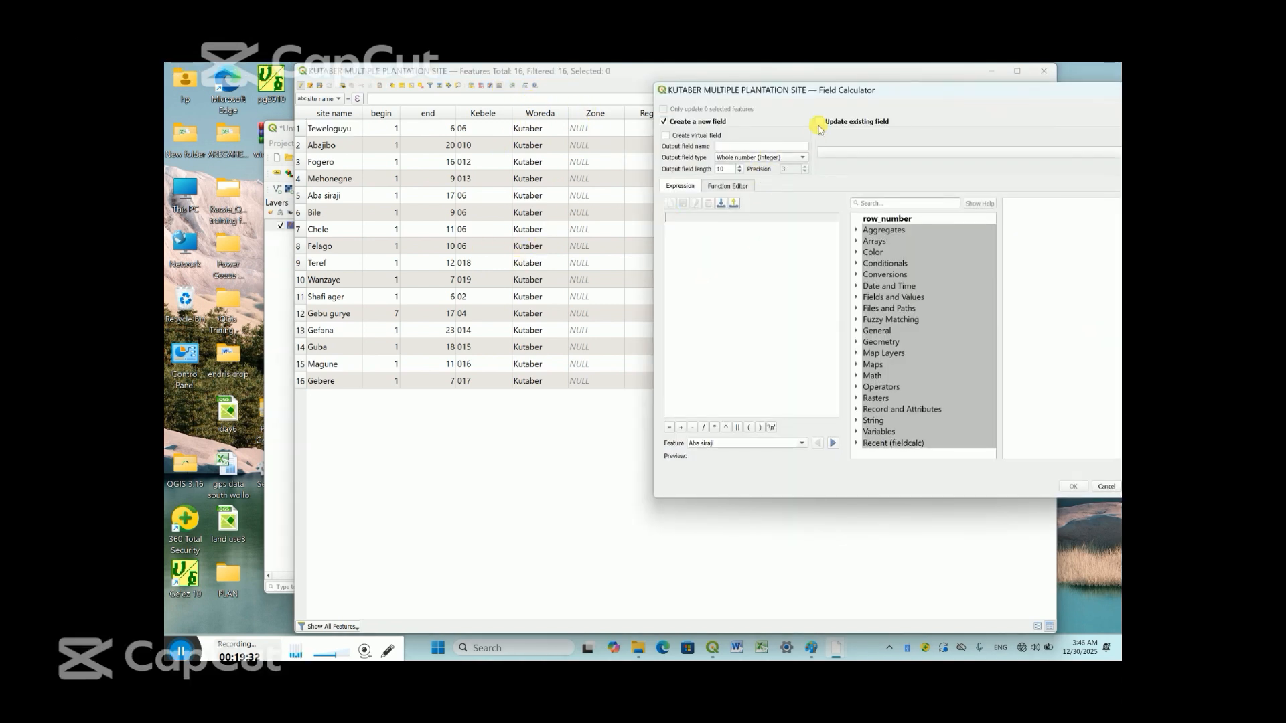
drag(943, 91, 653, 91)
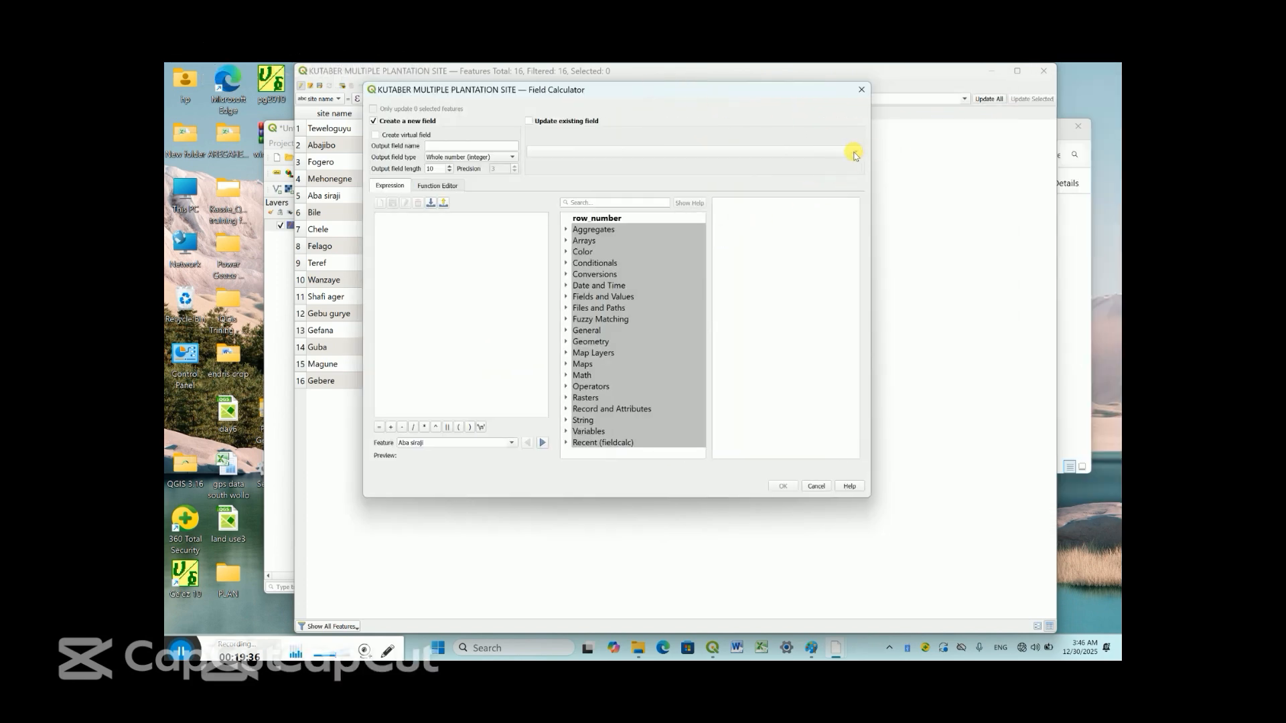
click(530, 121)
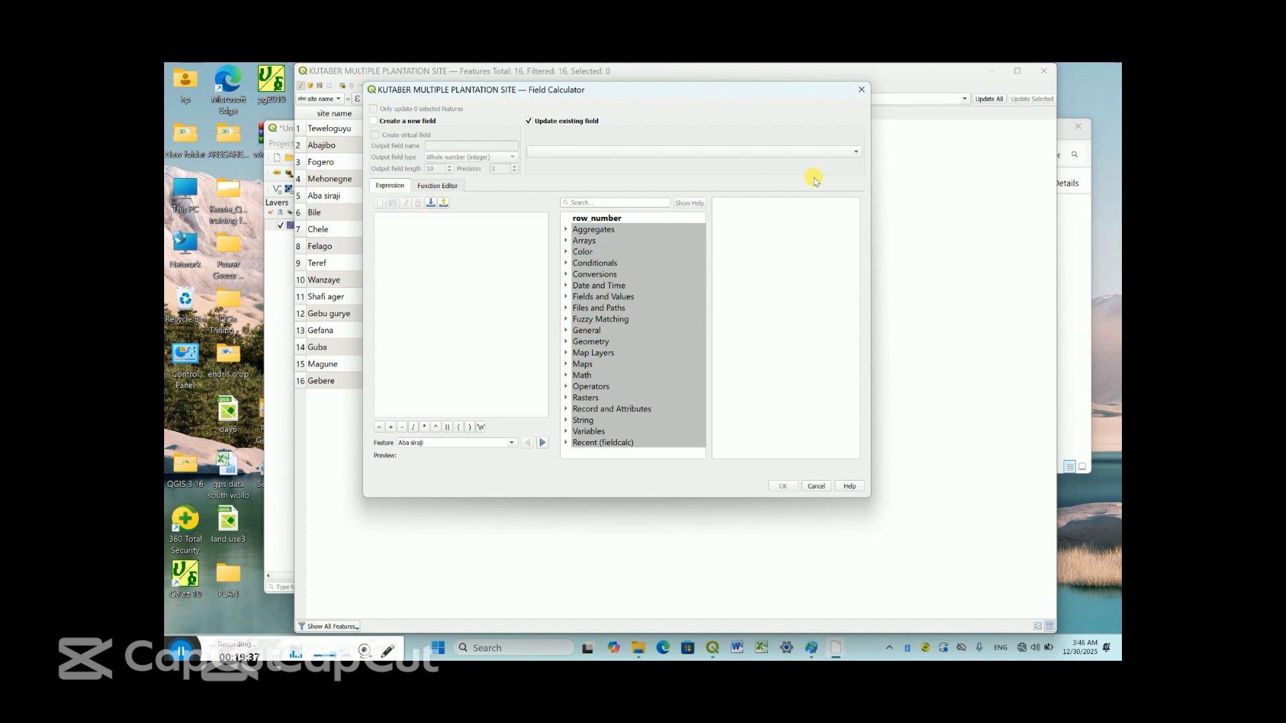
click(849, 153)
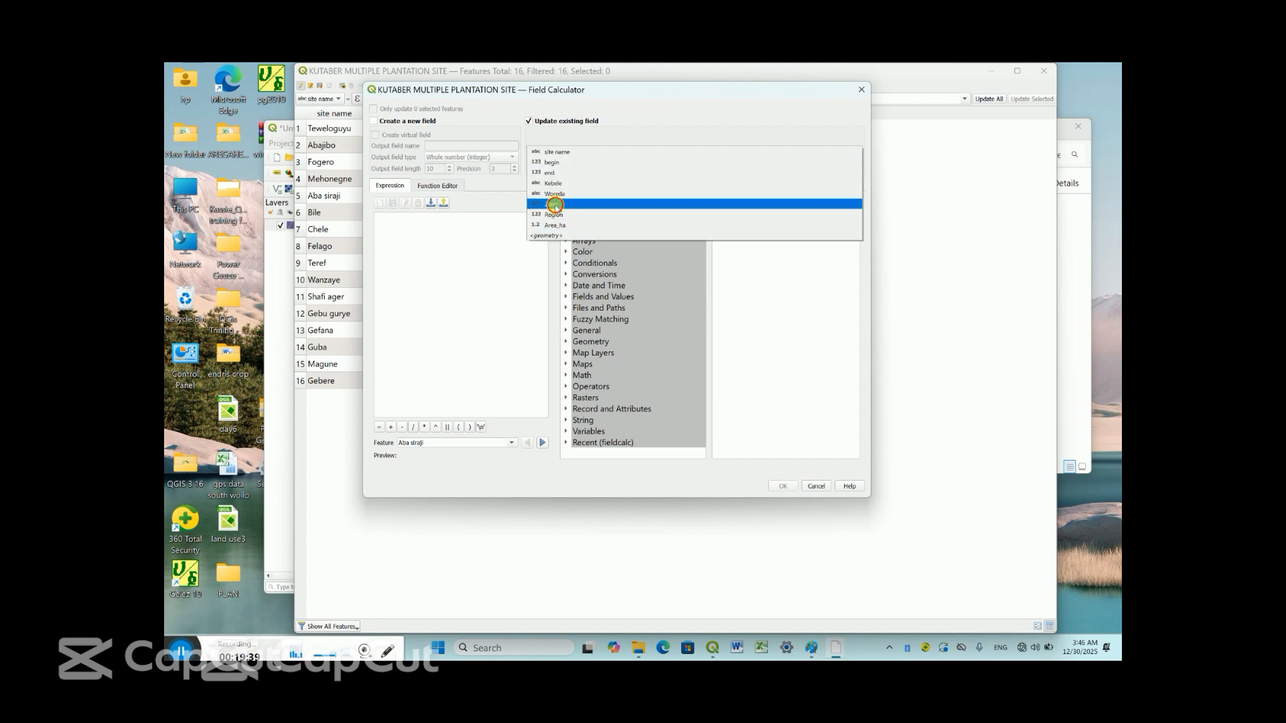
click(555, 205)
click(436, 238)
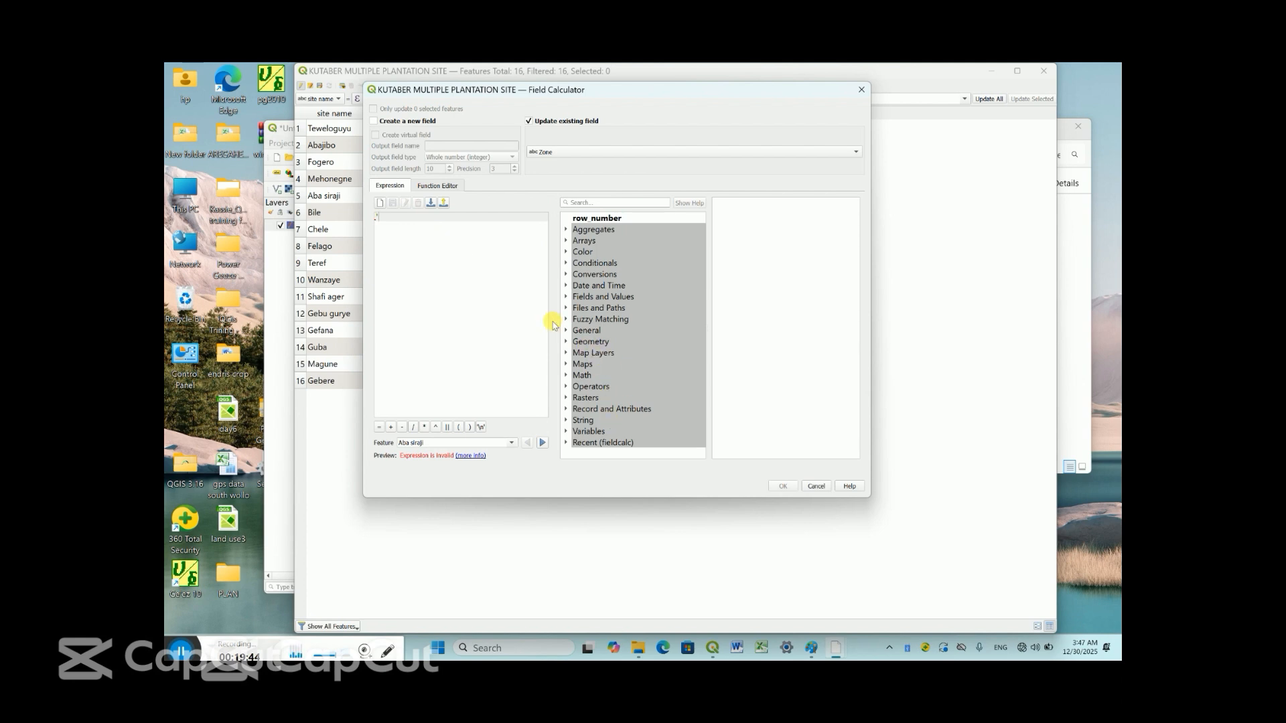
text('so)
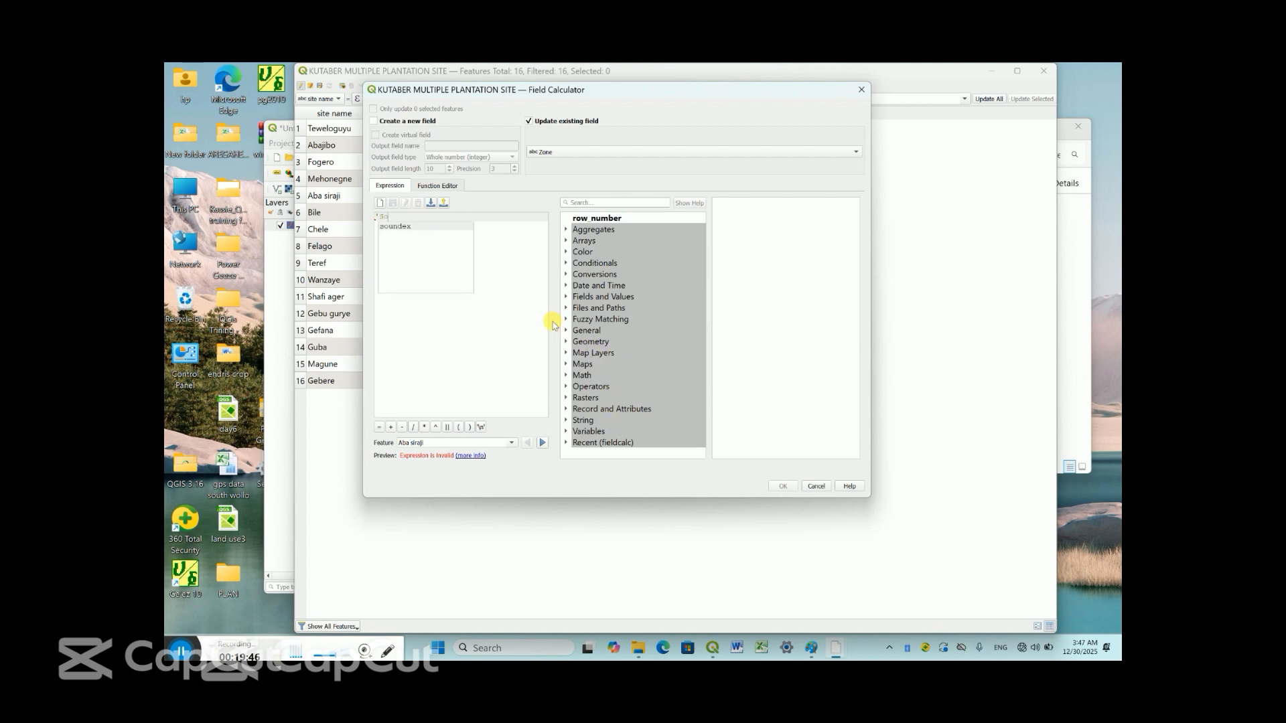
text(uthwoolo)
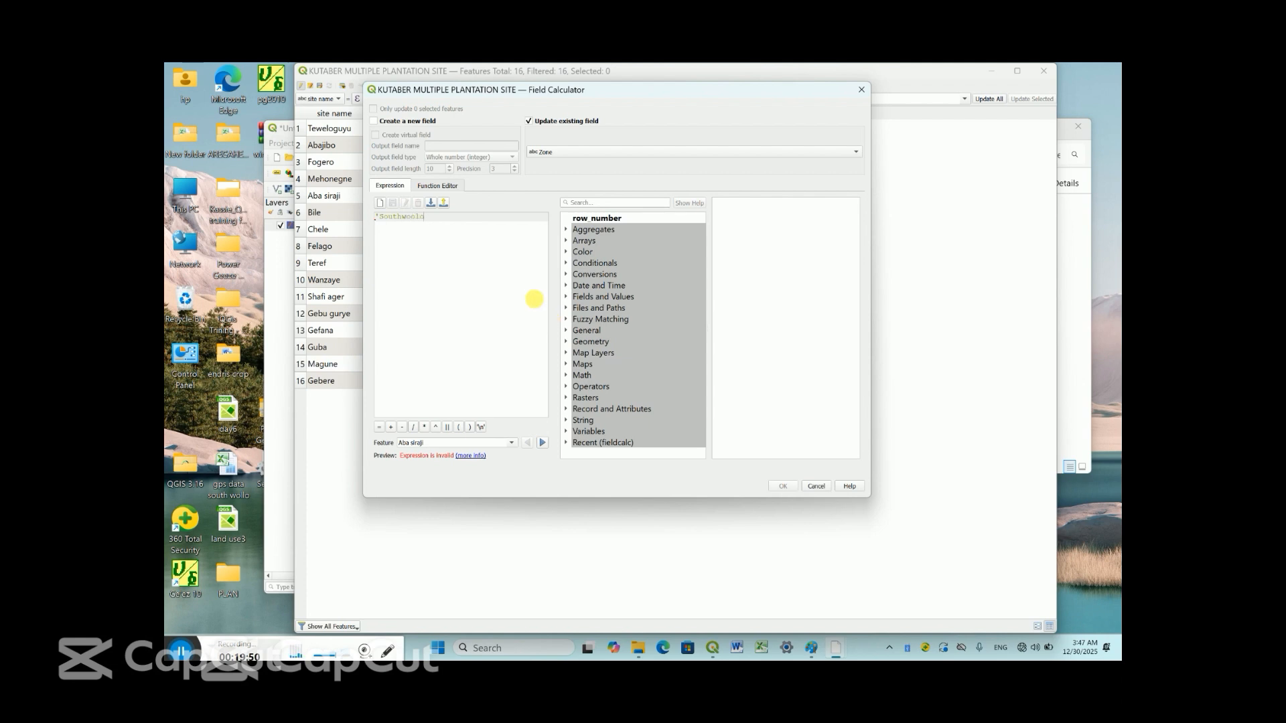
click(419, 226)
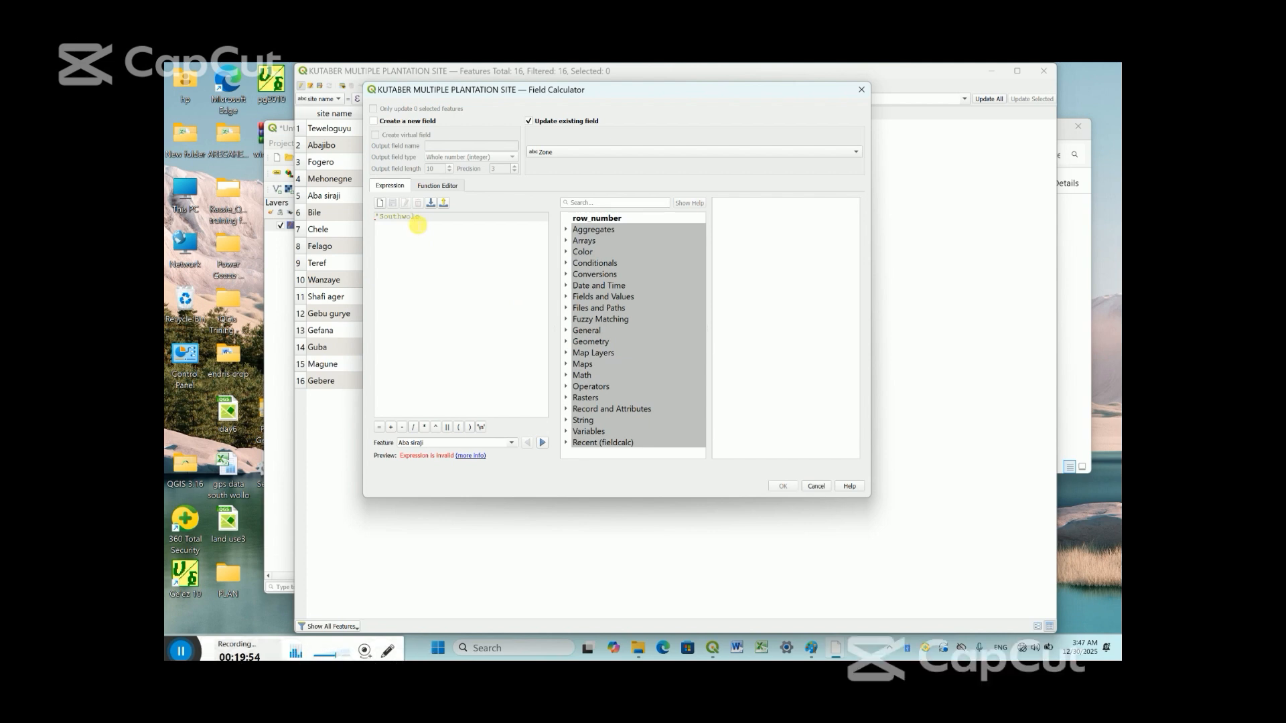
click(428, 221)
text(')
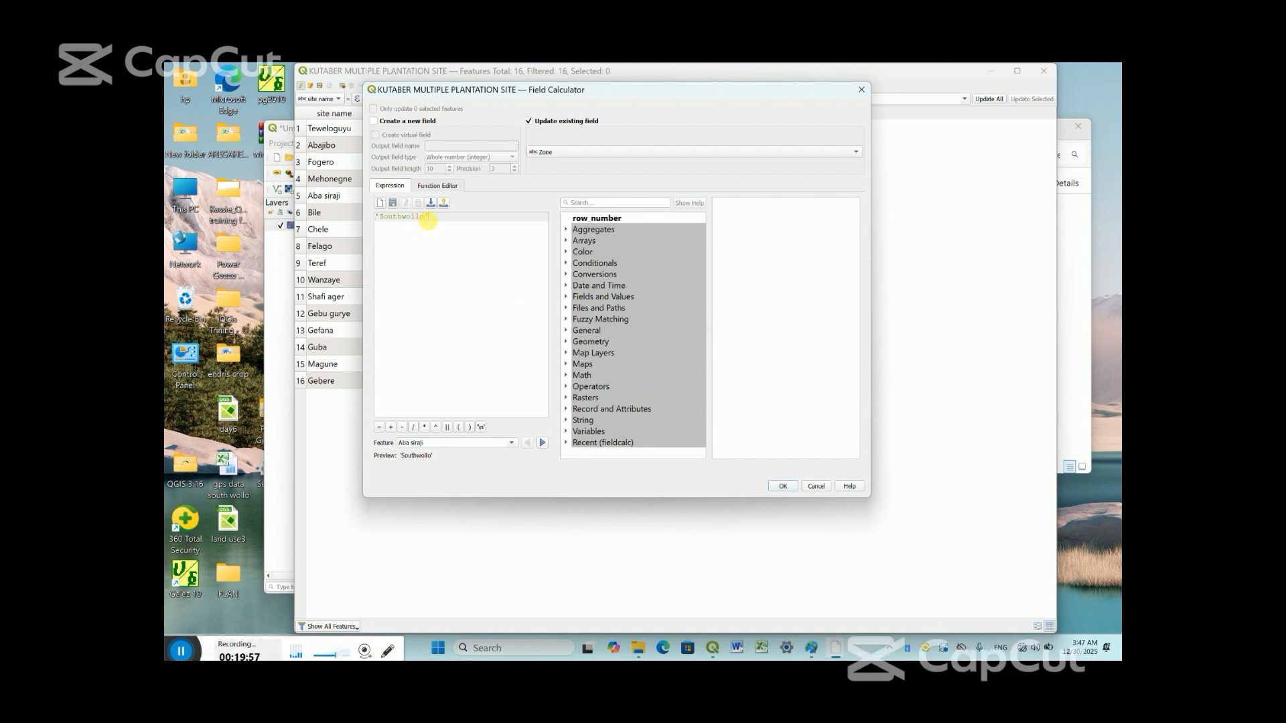
click(783, 487)
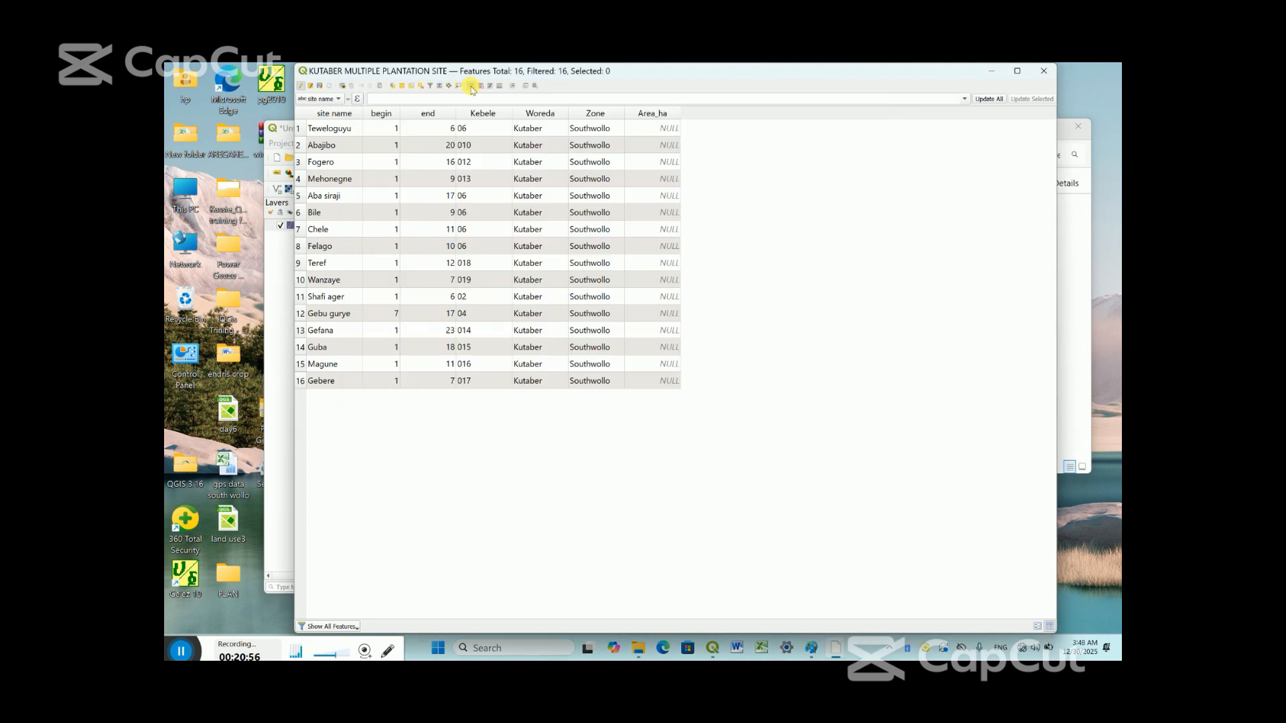
Add a Region field of type Text (string) with length 15 to the KUTABER MULTIPLE PLANTATION SITE attribute table
click(472, 86)
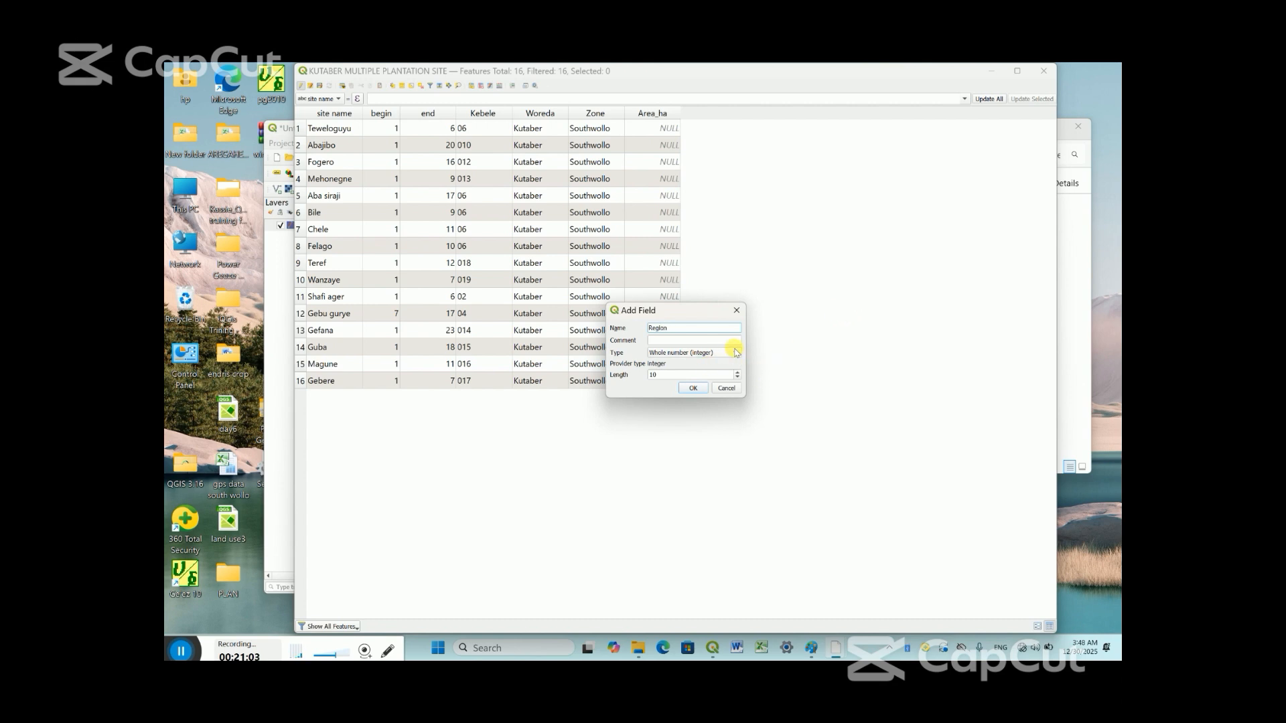
click(735, 353)
click(693, 382)
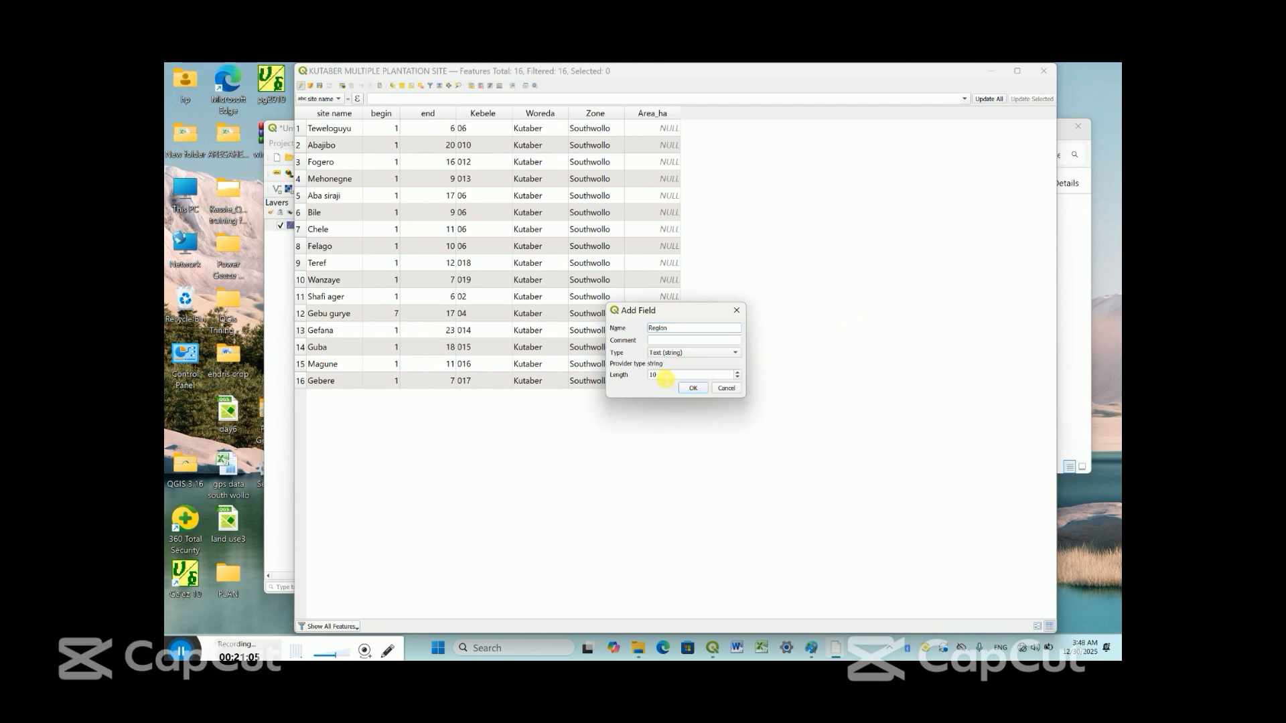
drag(665, 379, 651, 379)
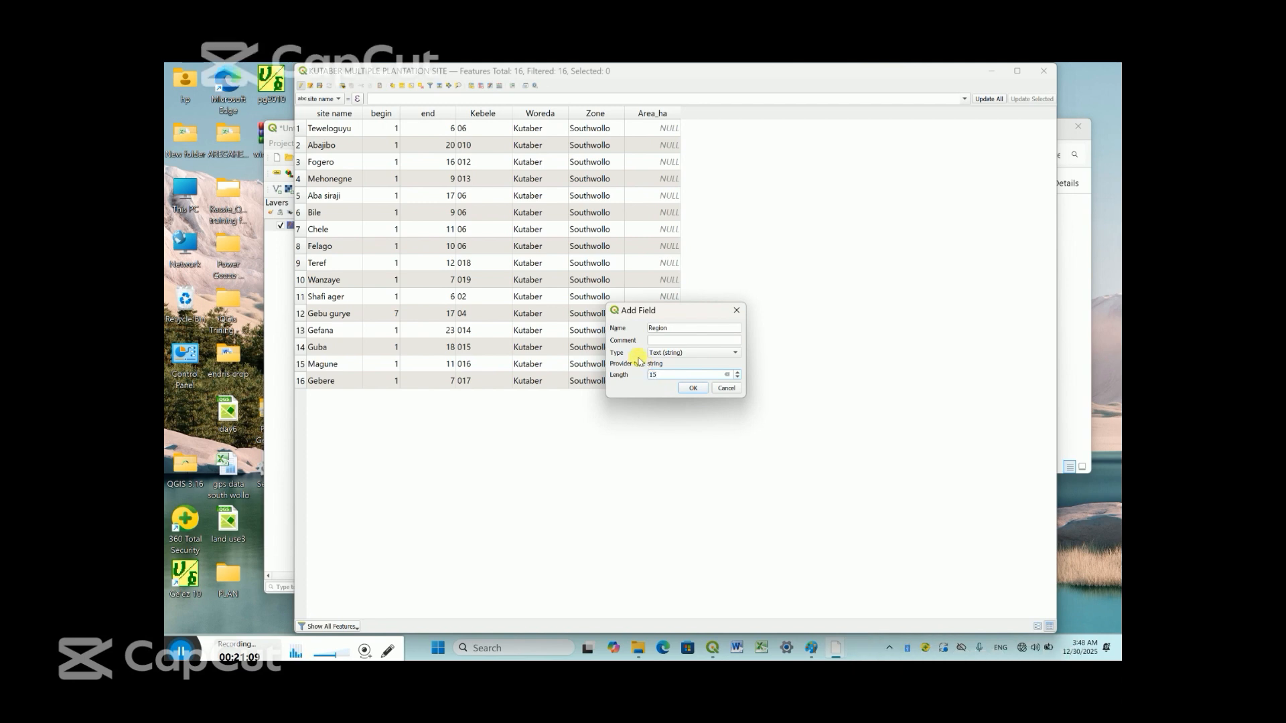
click(694, 388)
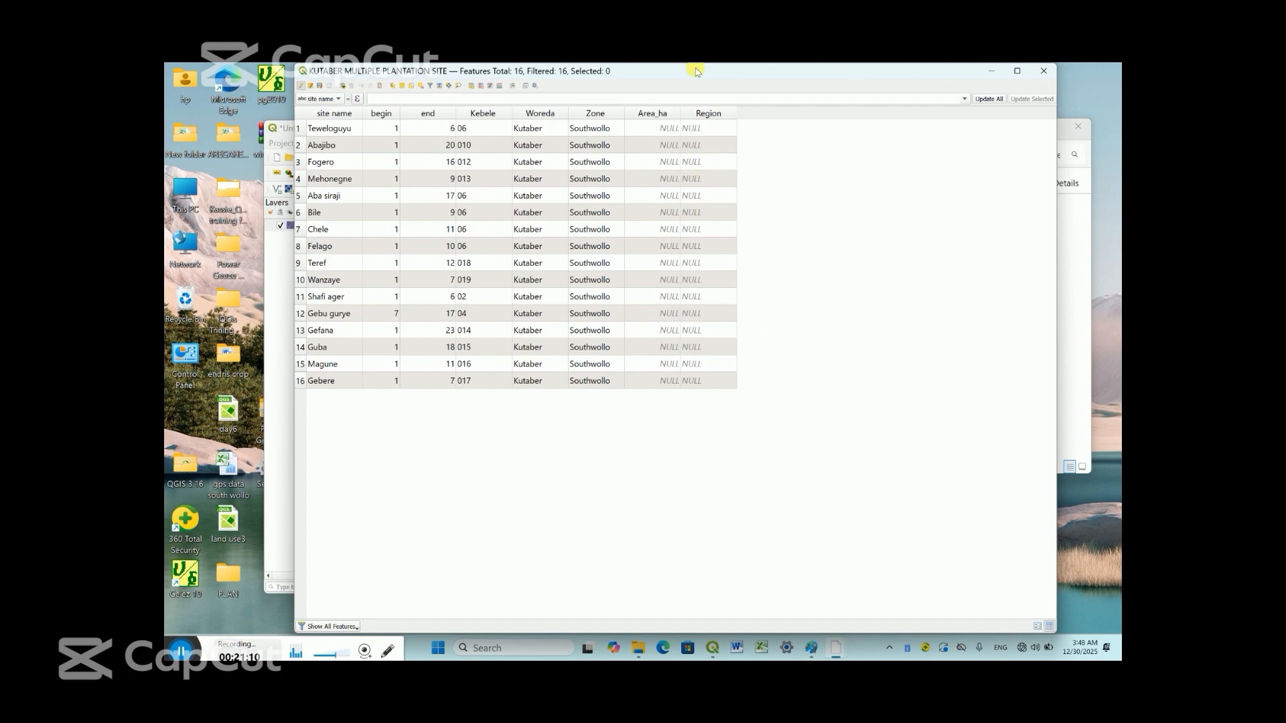
Fill the existing Region field with 'Amhara' for all features using the Field Calculator, and place the Area_ha column after Region
click(499, 87)
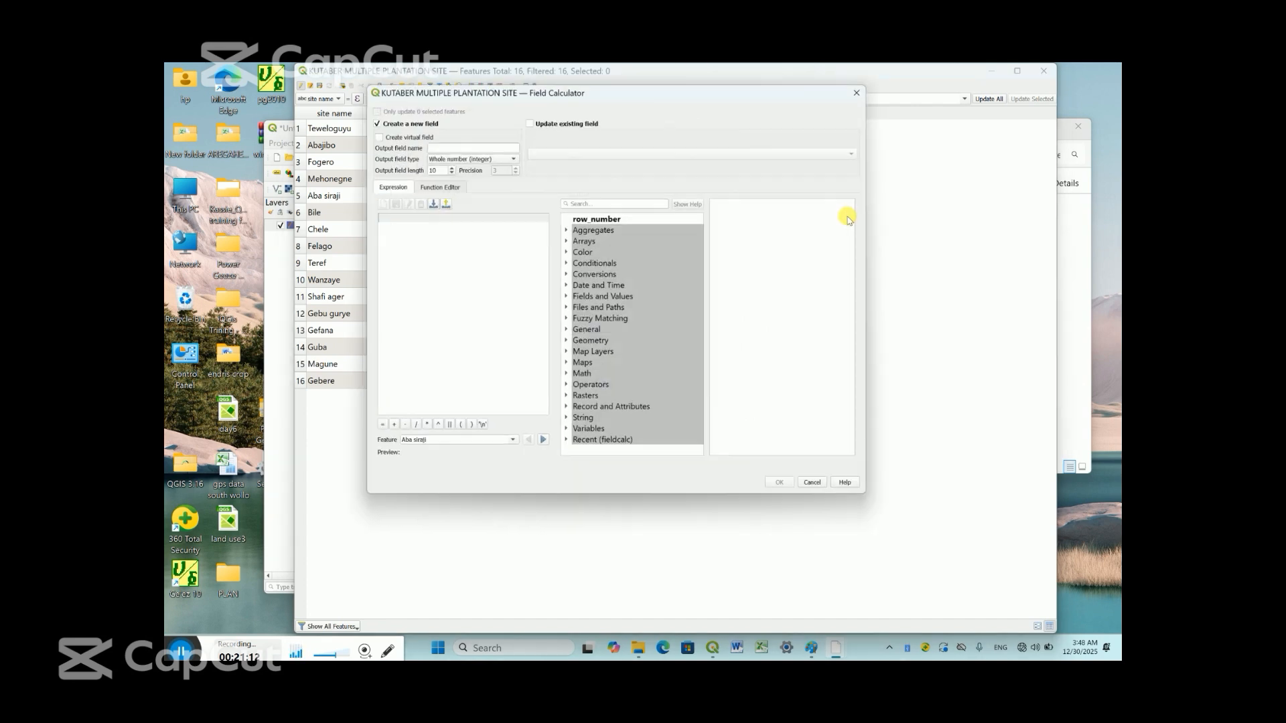
click(531, 121)
click(855, 151)
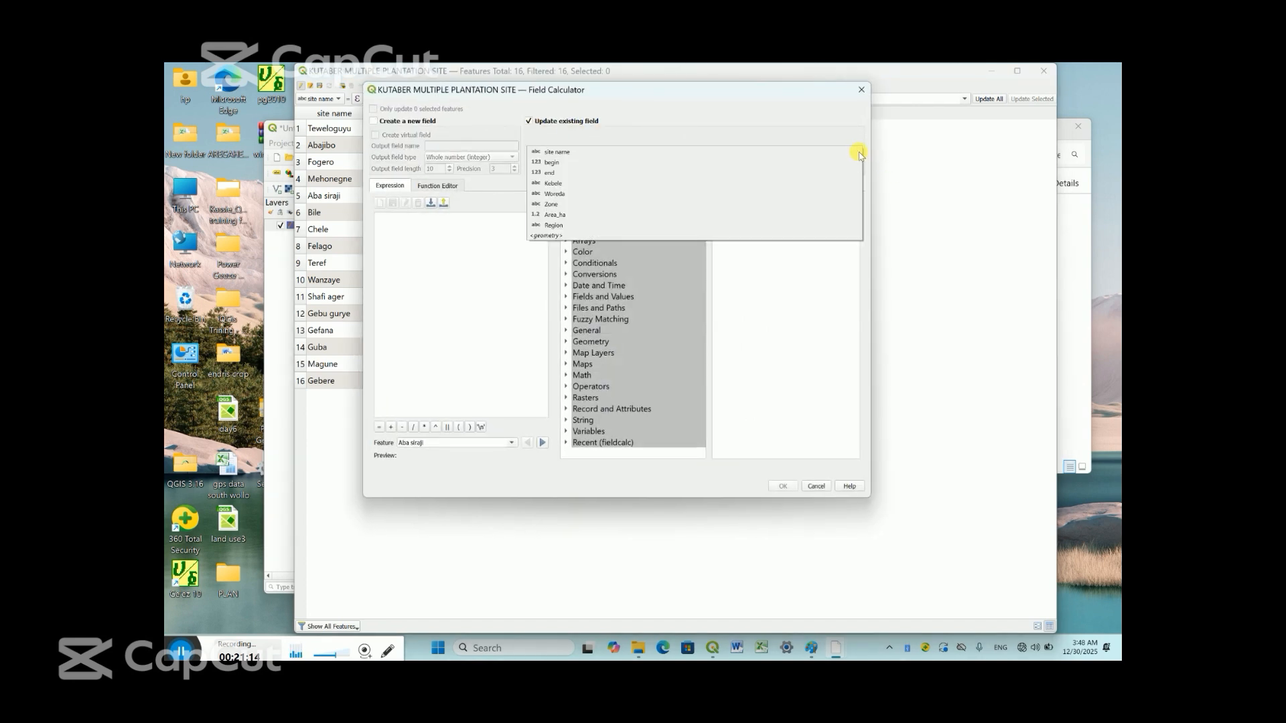
click(550, 225)
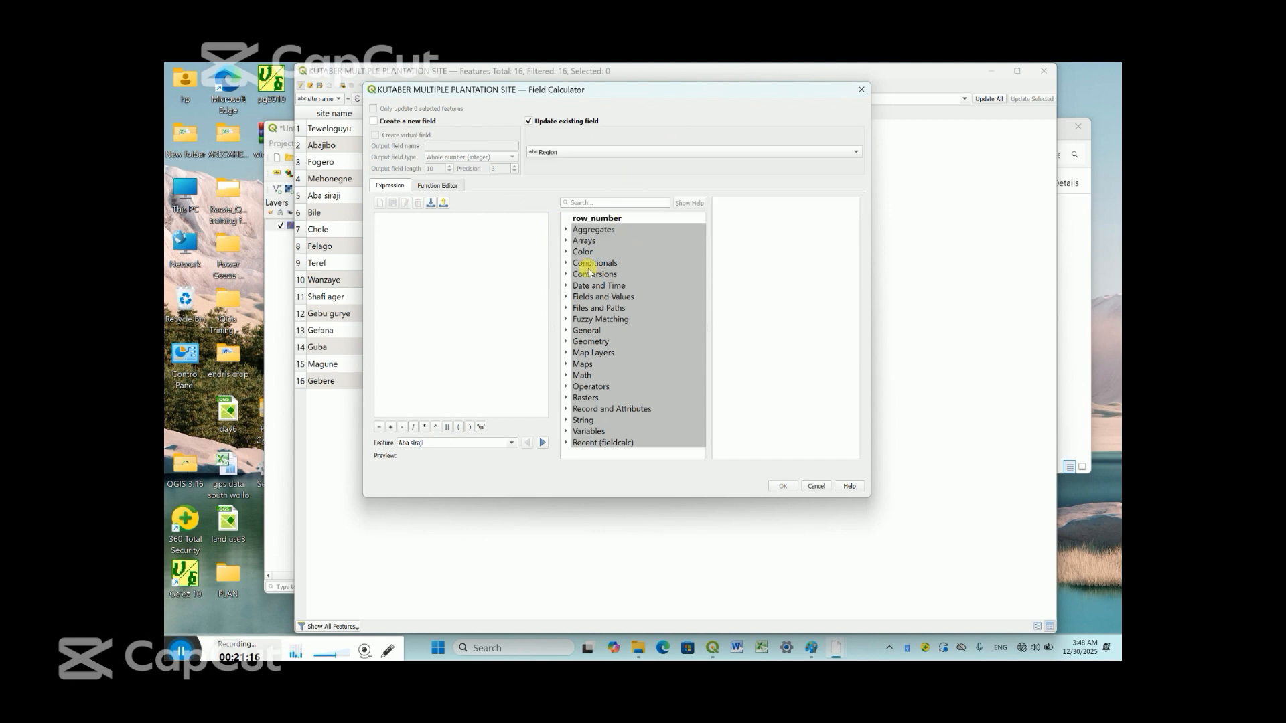
text('Amh)
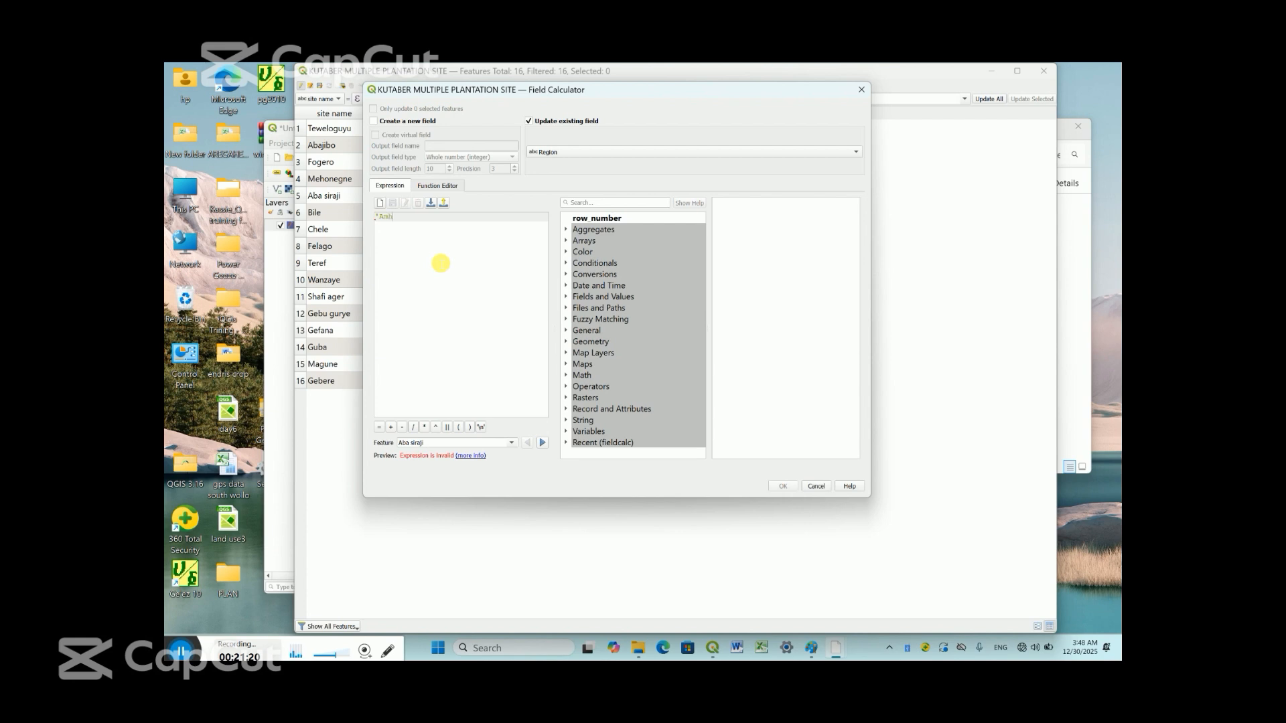
text(ara')
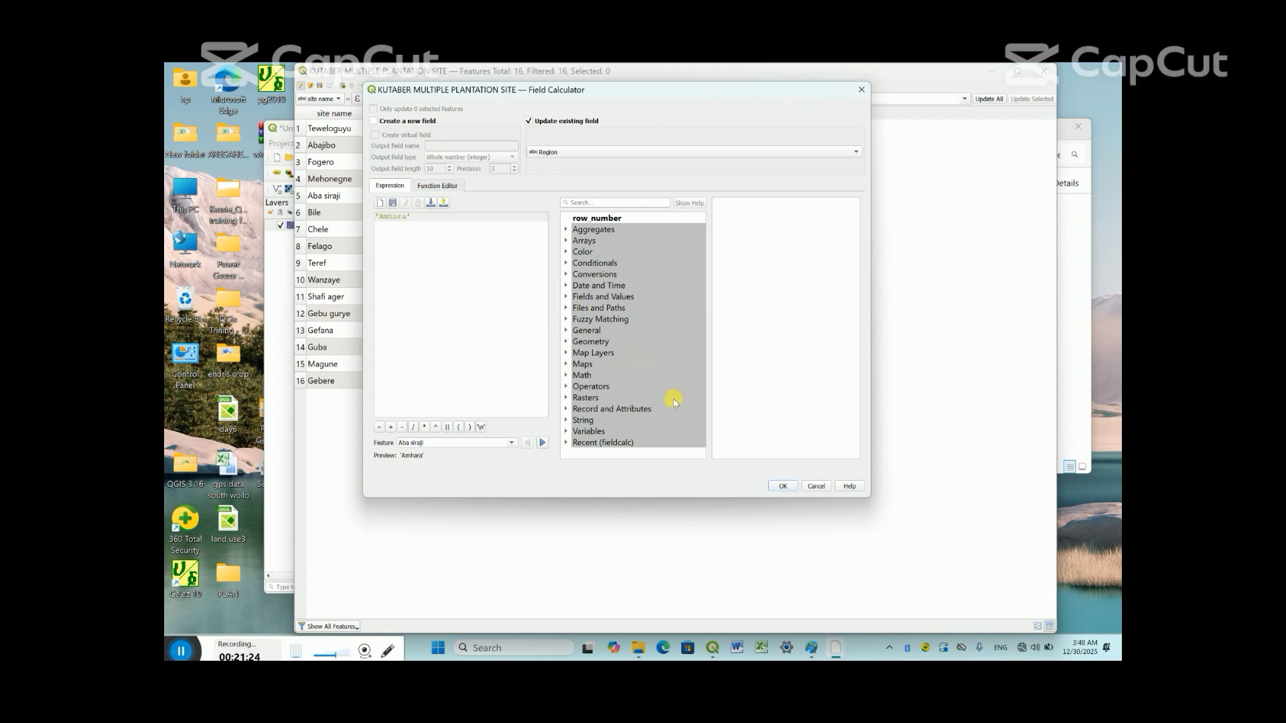
click(783, 487)
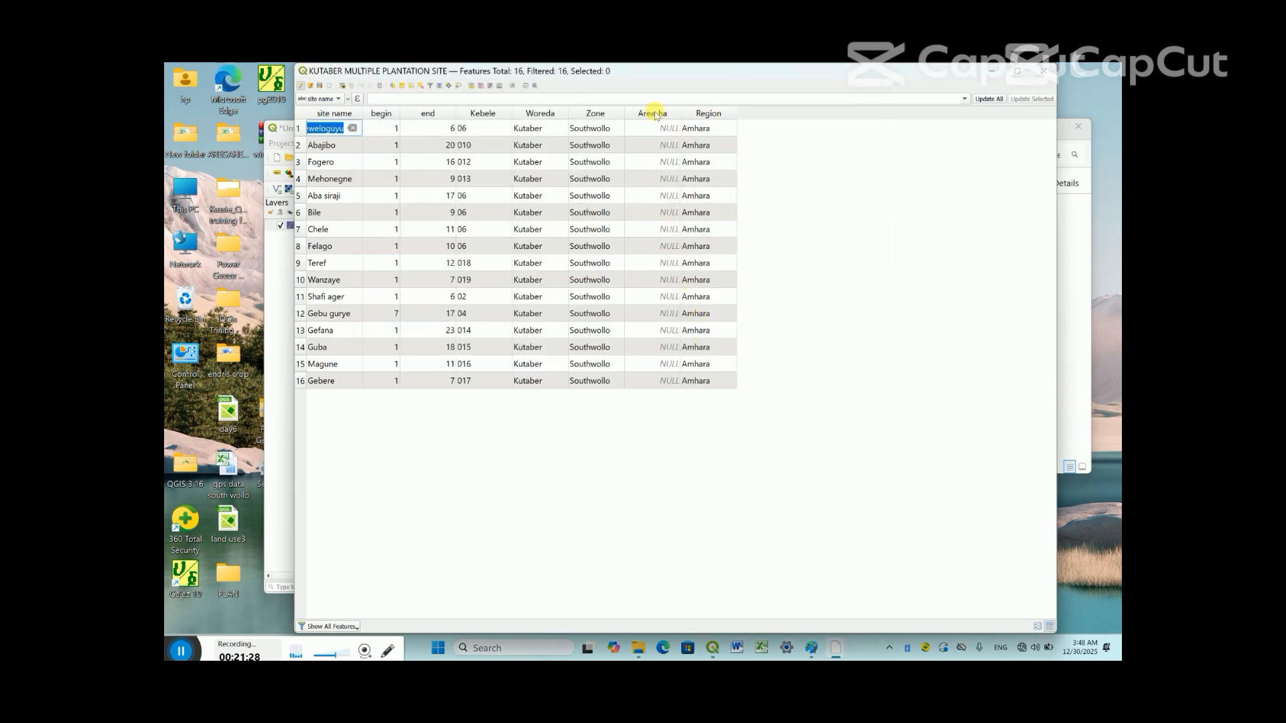
drag(643, 112, 683, 111)
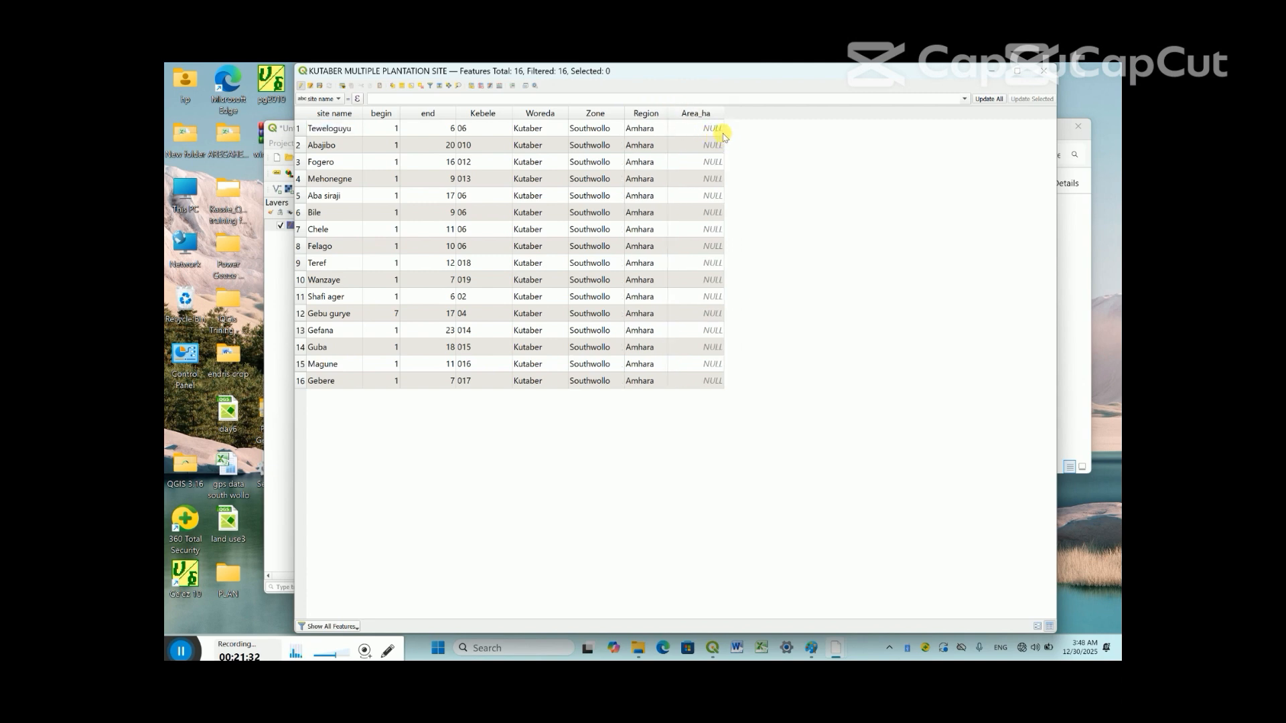
Update the existing Area_ha field with the Field Calculator expression $area / 10000, and fit the column's width to its contents
click(498, 87)
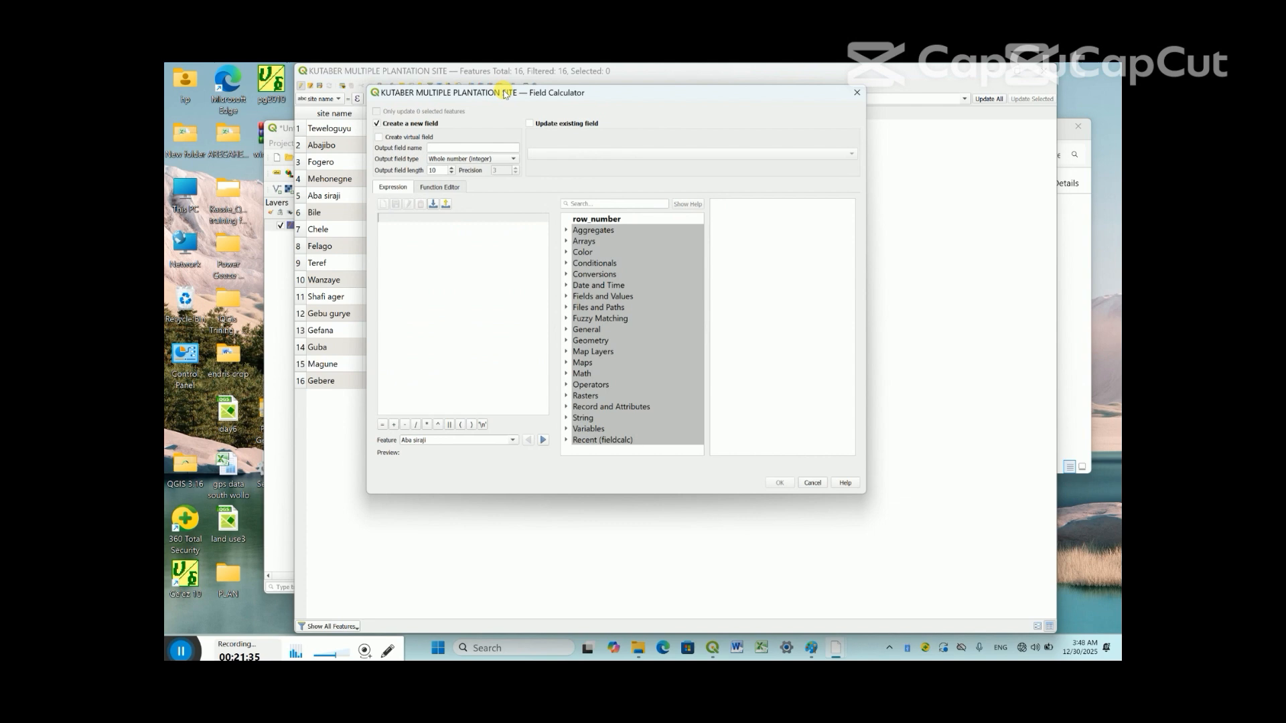
click(530, 122)
click(859, 156)
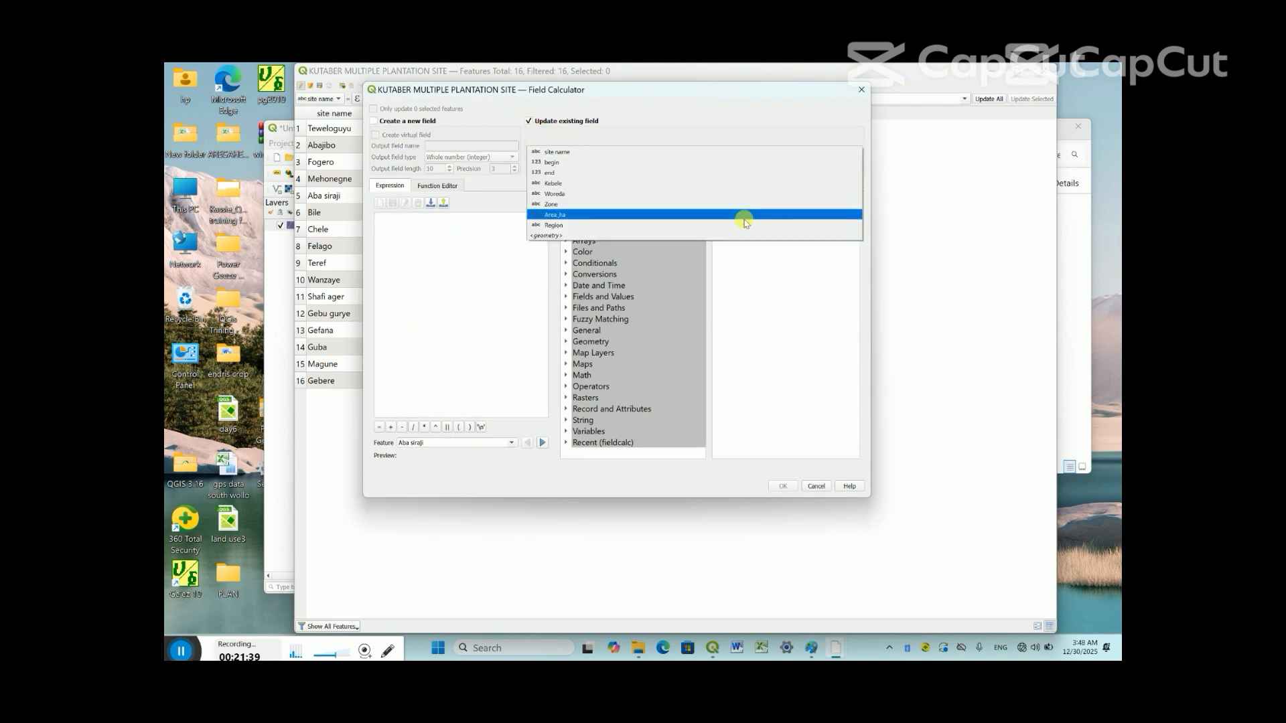
click(556, 214)
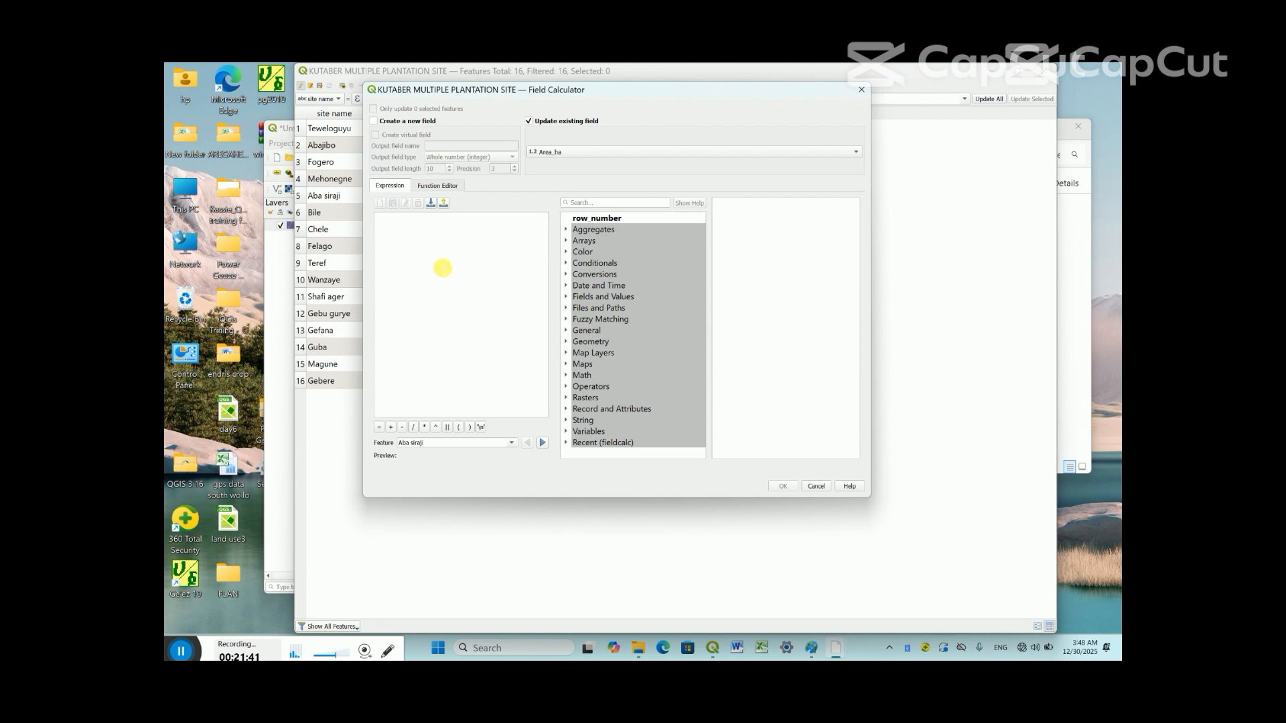
click(429, 237)
text($)
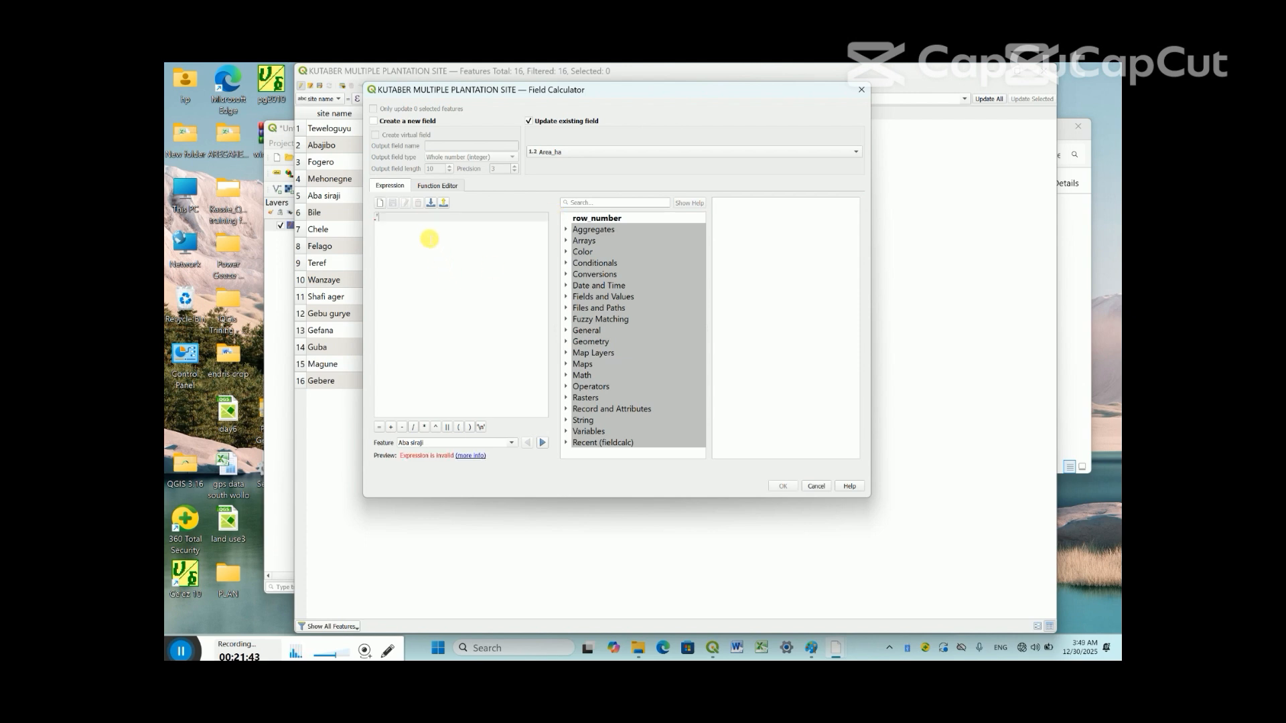
key(BackSpace)
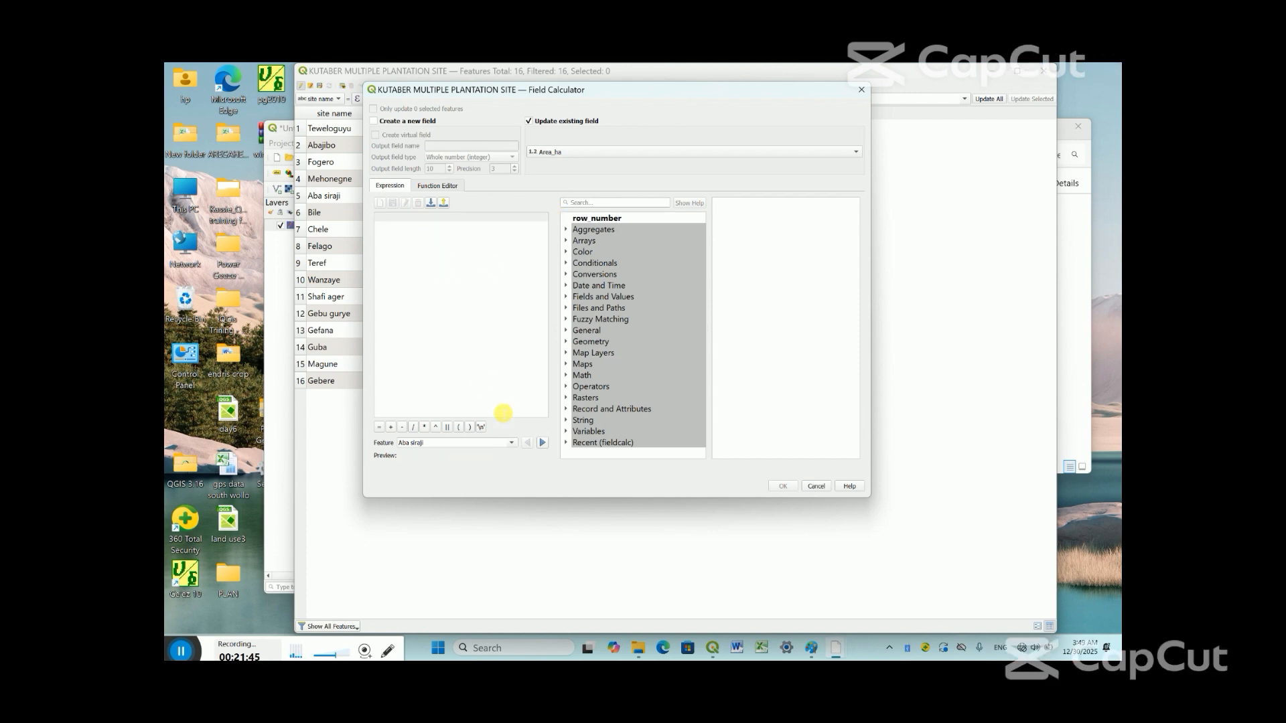
click(569, 342)
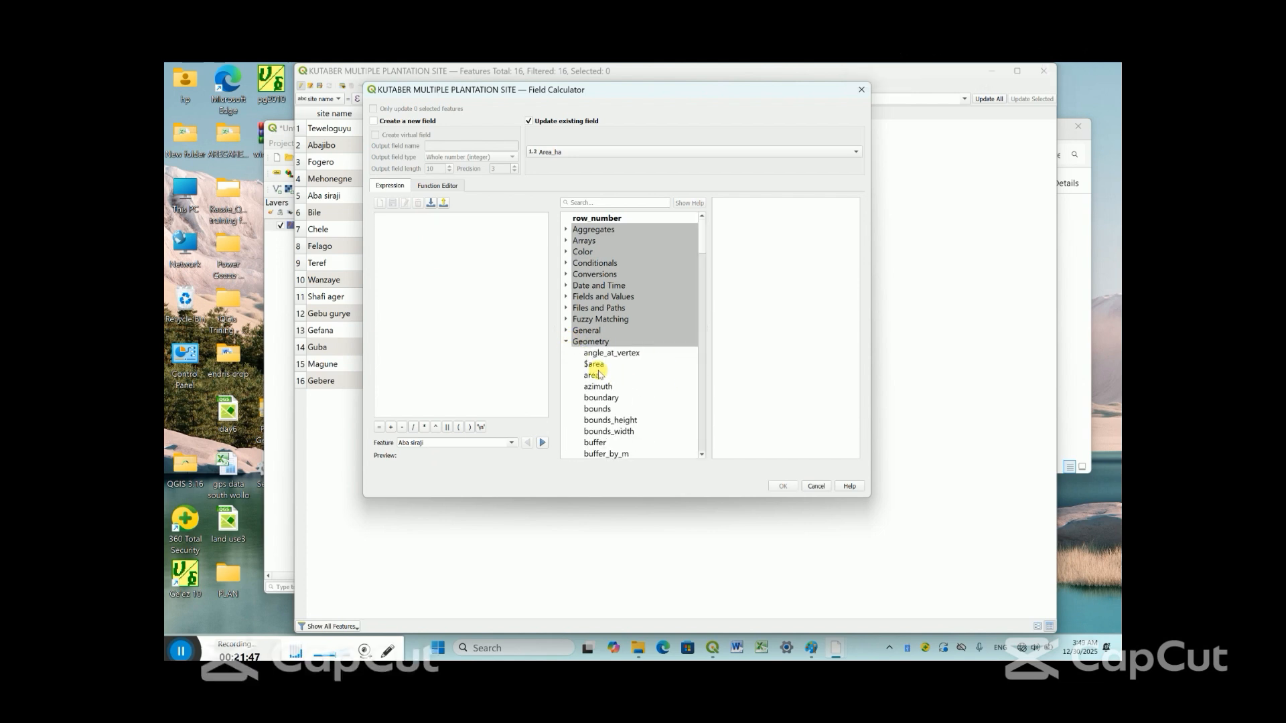
double_click(594, 364)
click(413, 427)
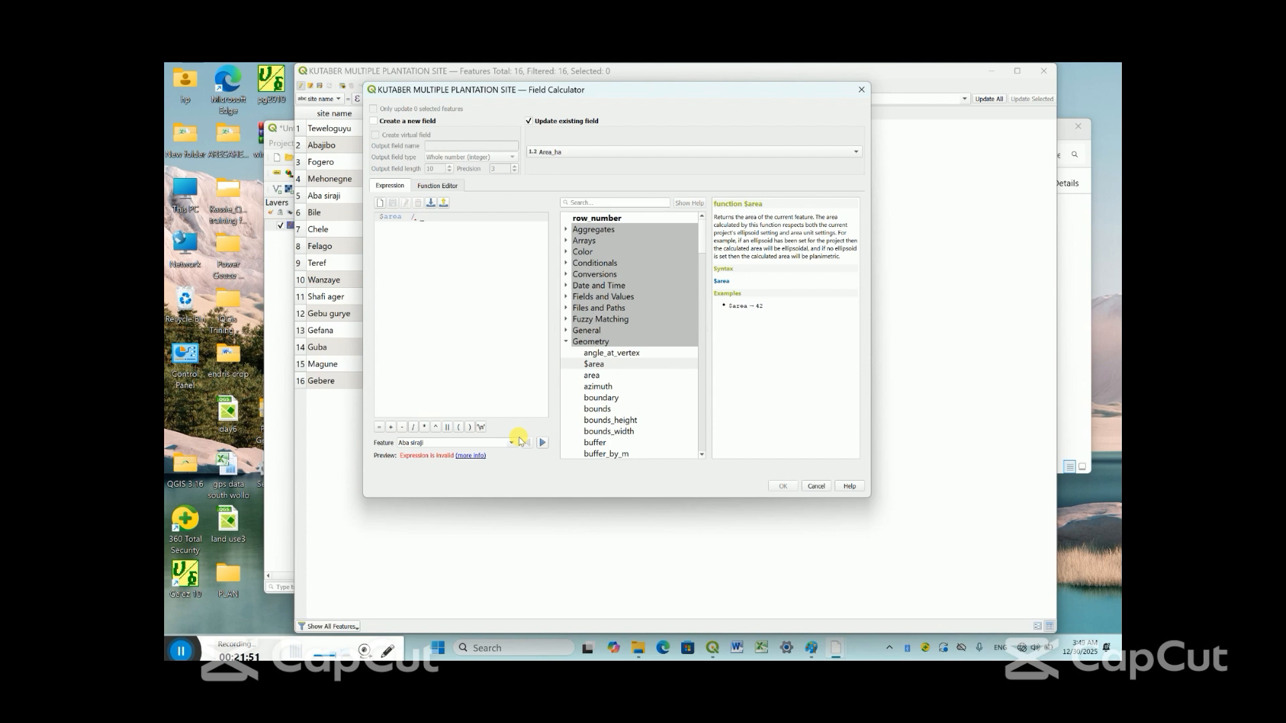
key(BackSpace)
key(BackSpace)
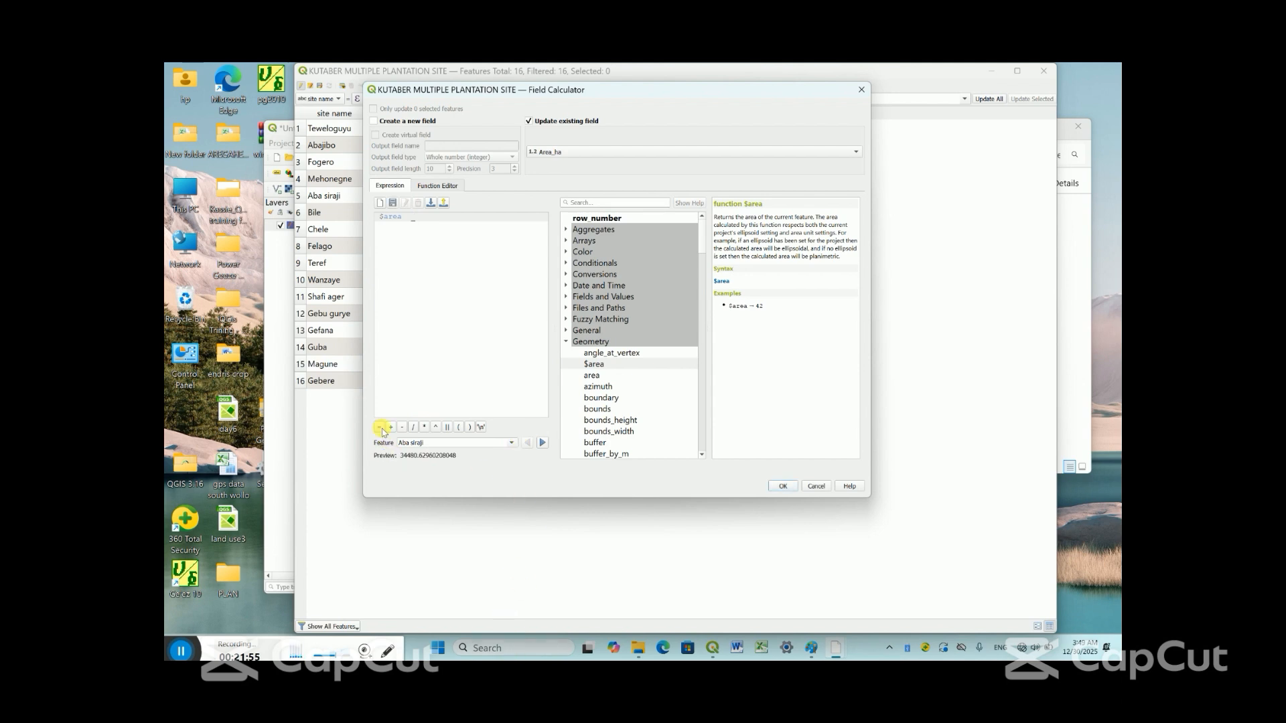
click(414, 427)
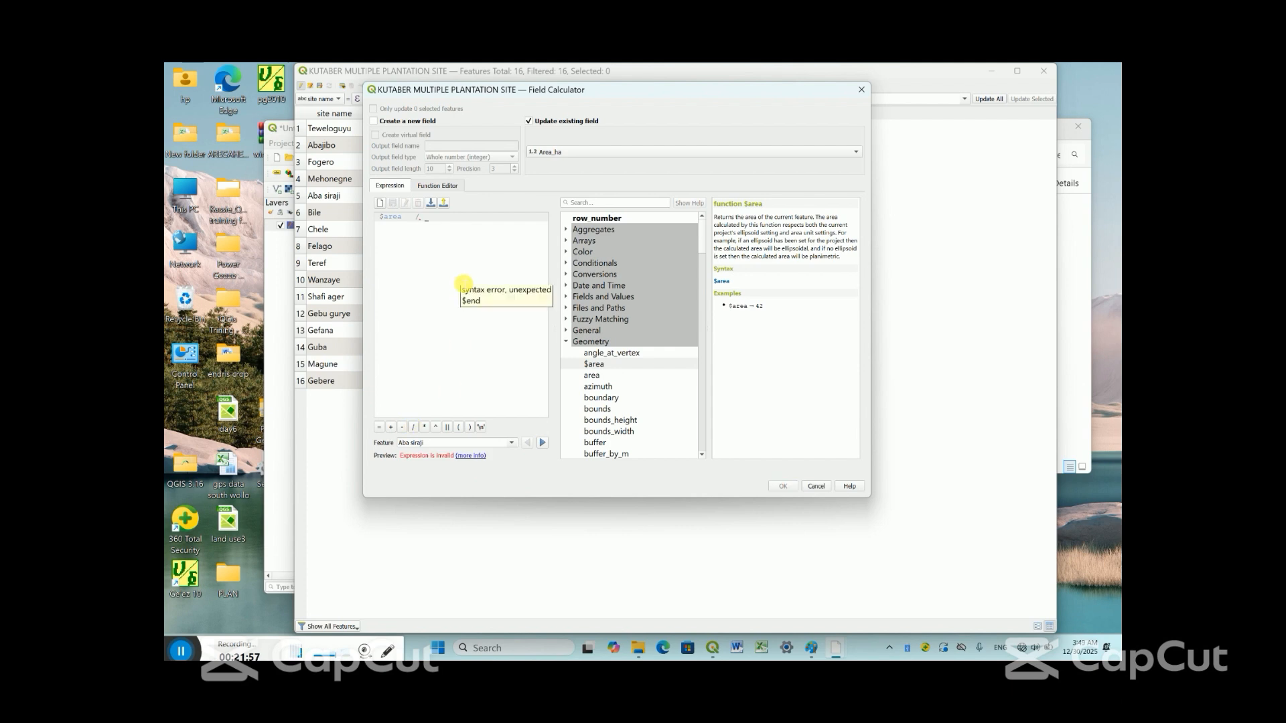
text(10000)
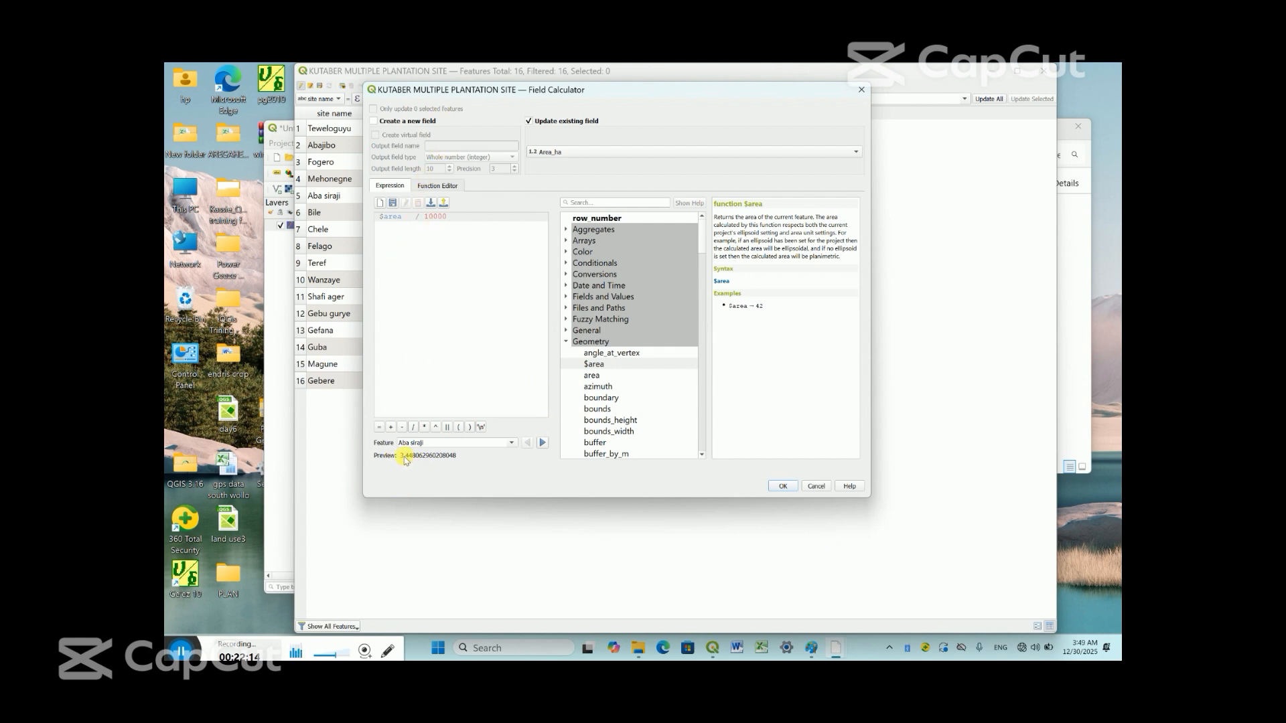
click(777, 491)
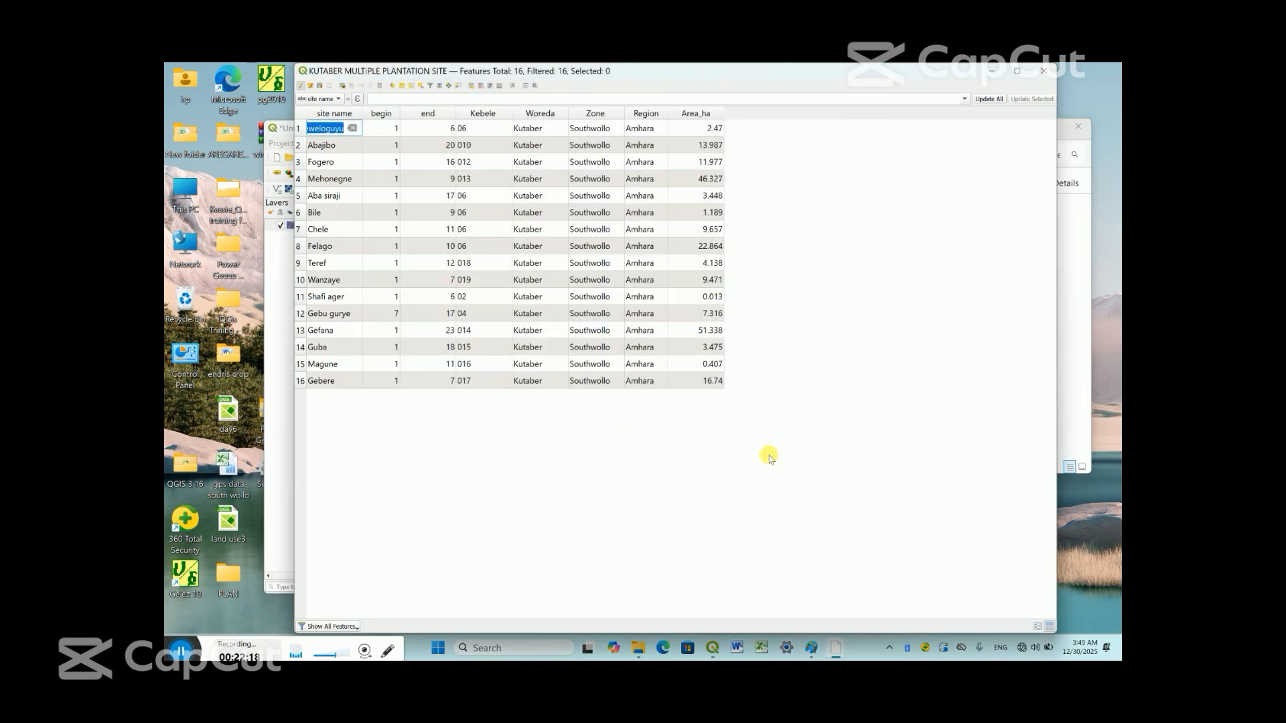
double_click(727, 114)
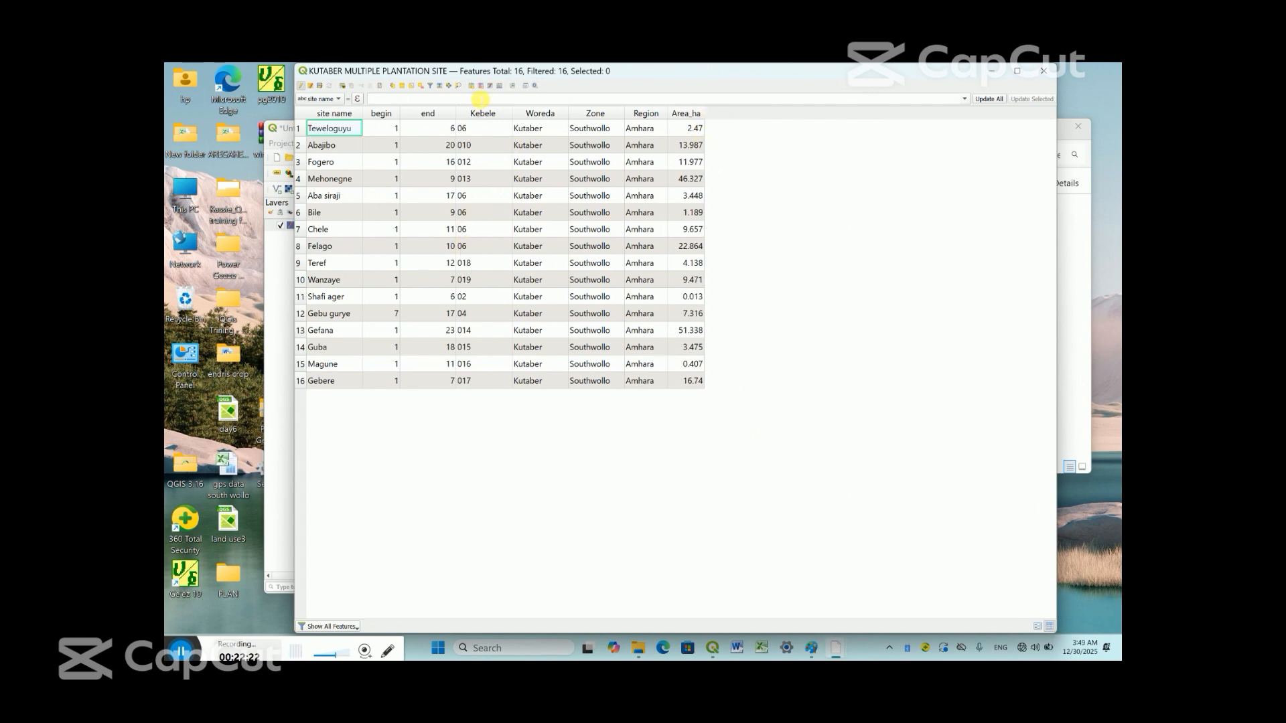
Delete the begin and end fields from the layer, and narrow the Kebele and Woreda columns
click(481, 85)
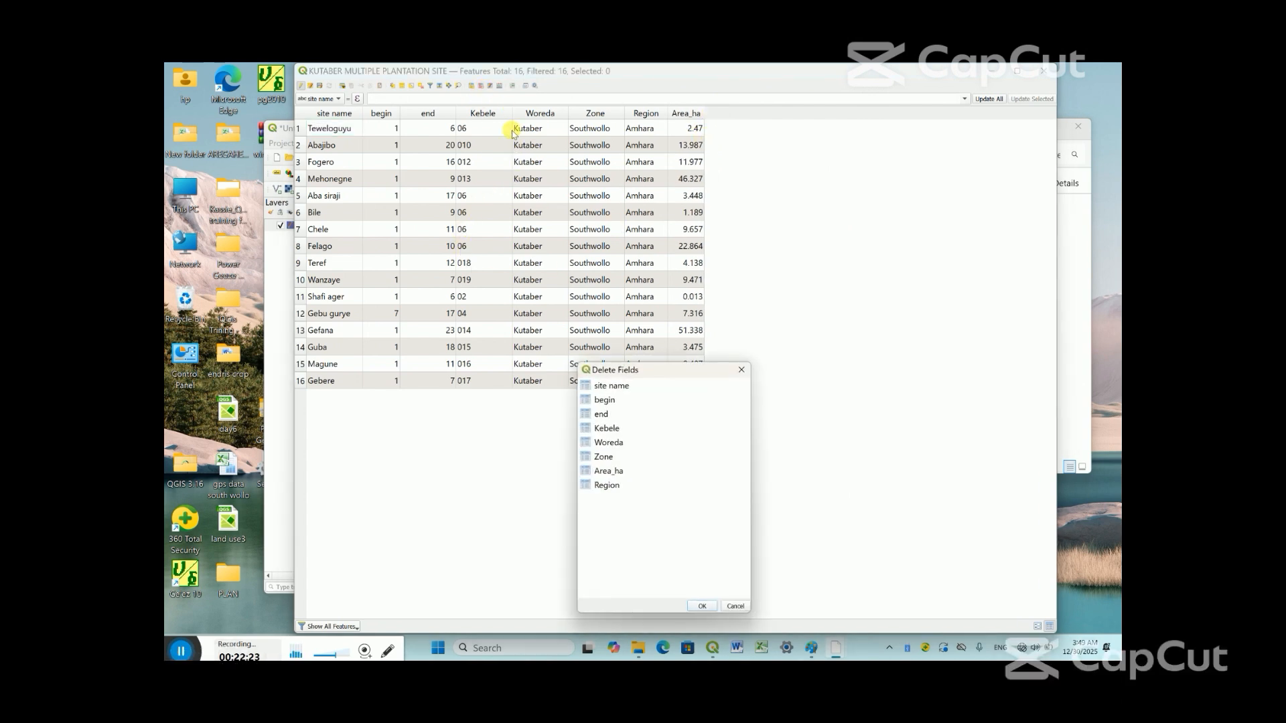
click(603, 400)
ctrl+click(601, 414)
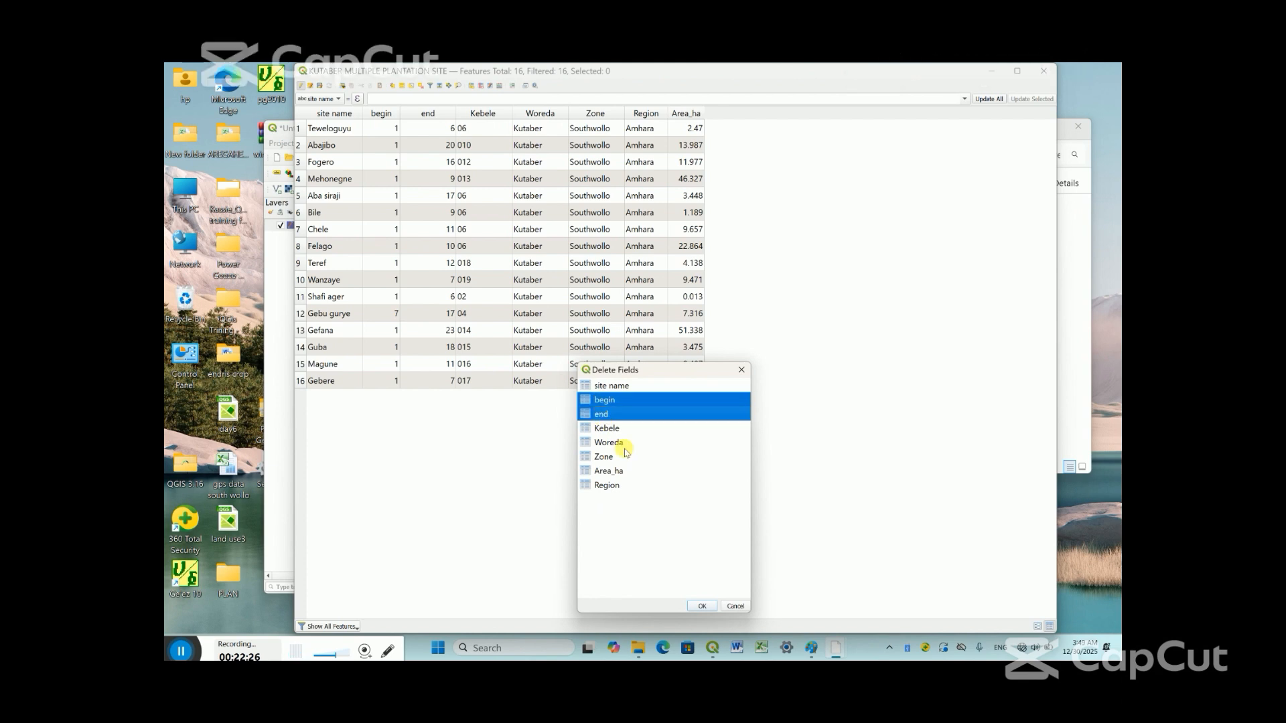
click(702, 606)
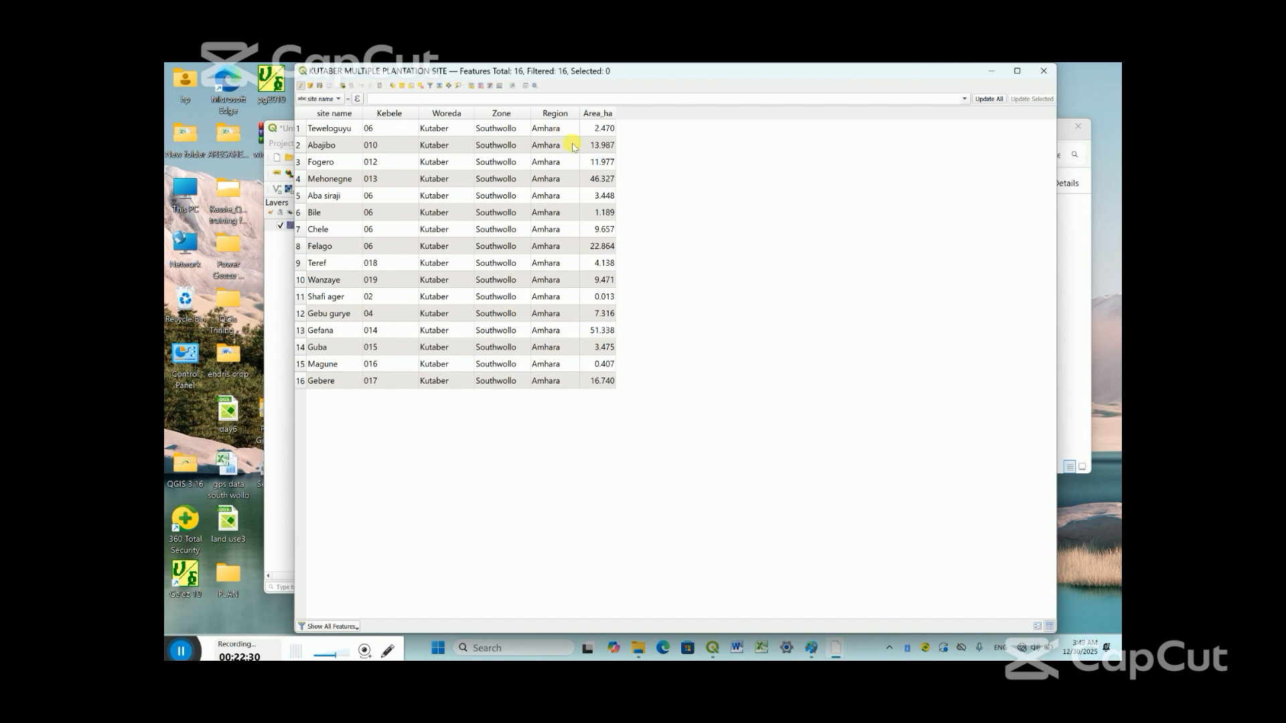
drag(419, 114, 402, 154)
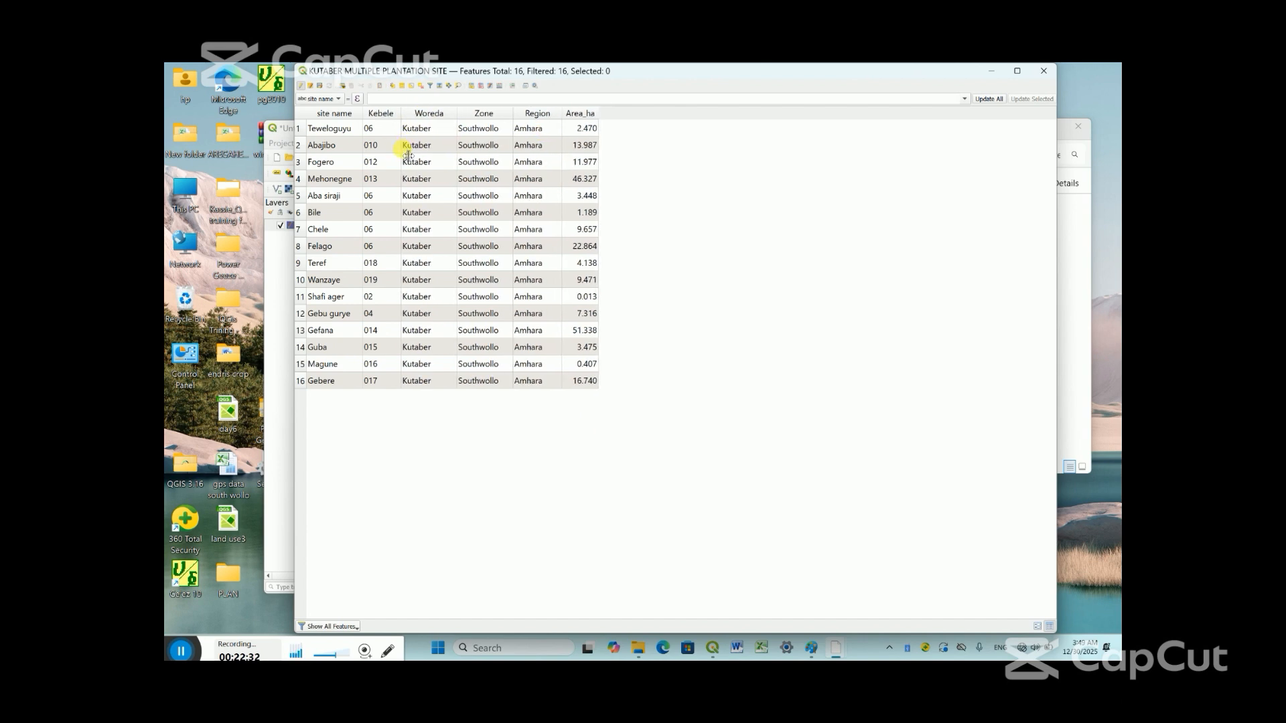
drag(468, 114, 457, 139)
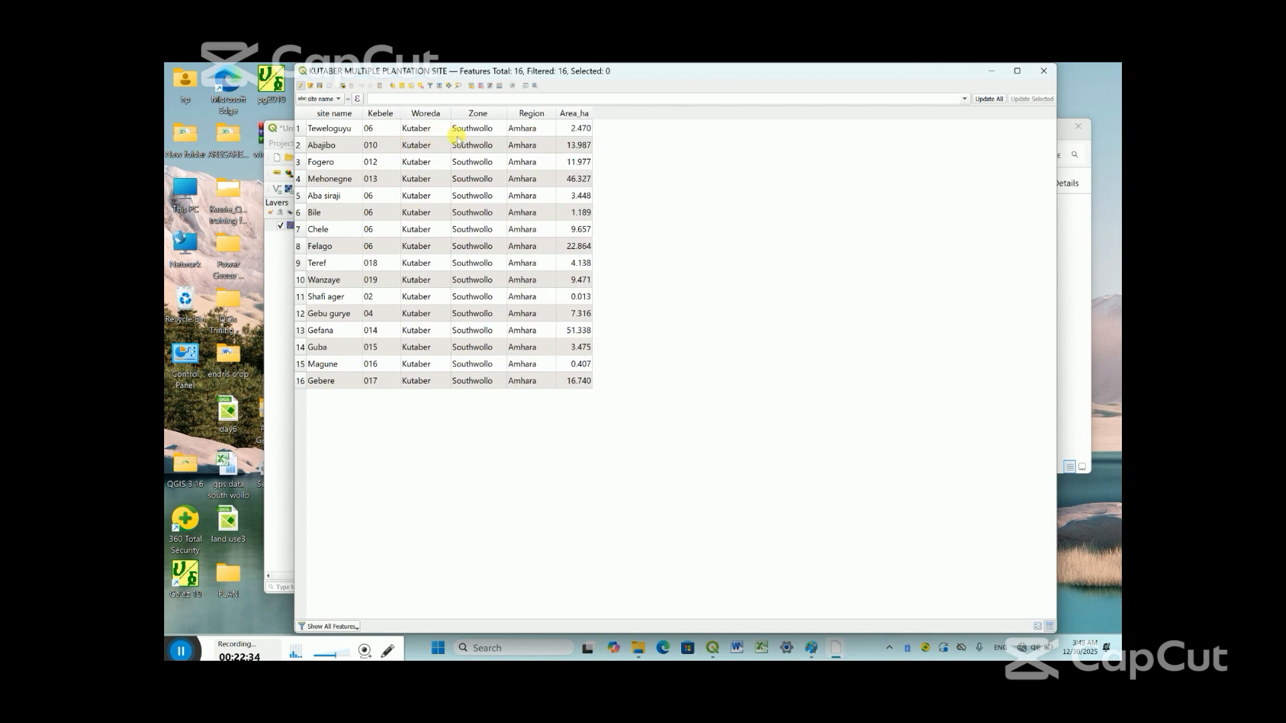
Organize the attribute table columns in the order Region, Zone, Woreda, Kebele, and move site name below them
right_click(555, 116)
click(590, 164)
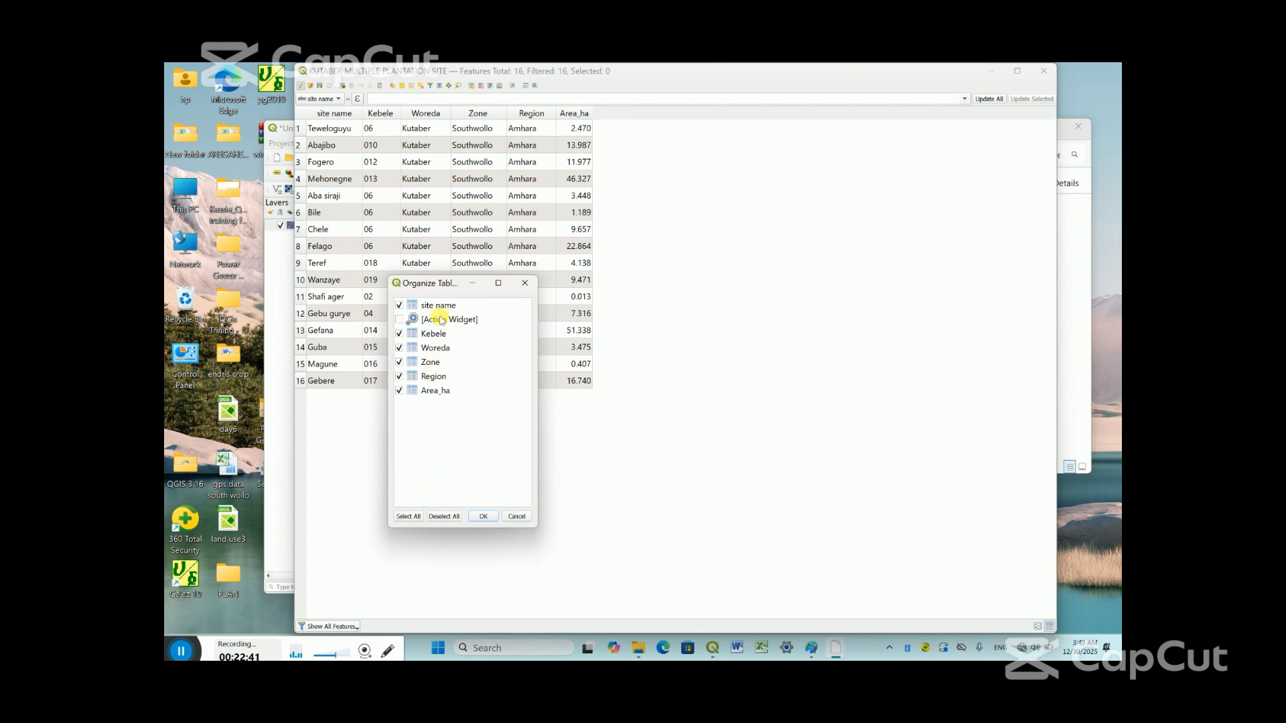
drag(432, 377, 434, 317)
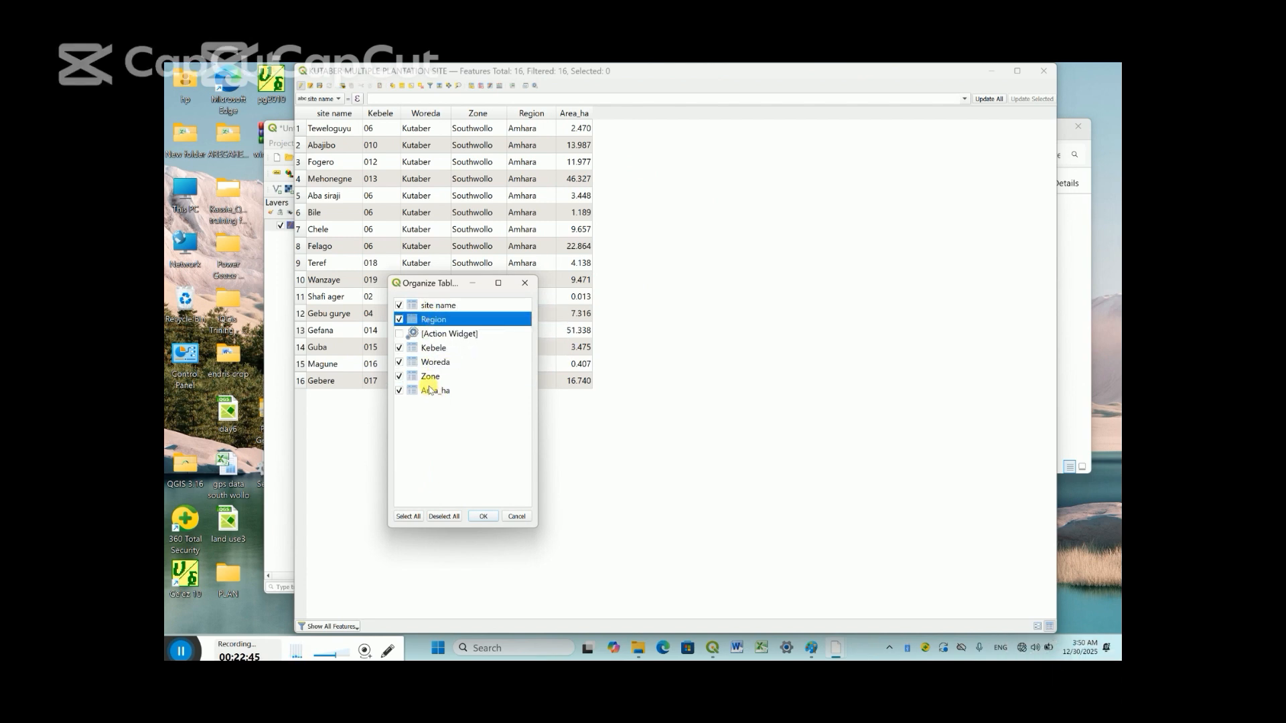
drag(434, 377, 442, 330)
drag(436, 380, 434, 354)
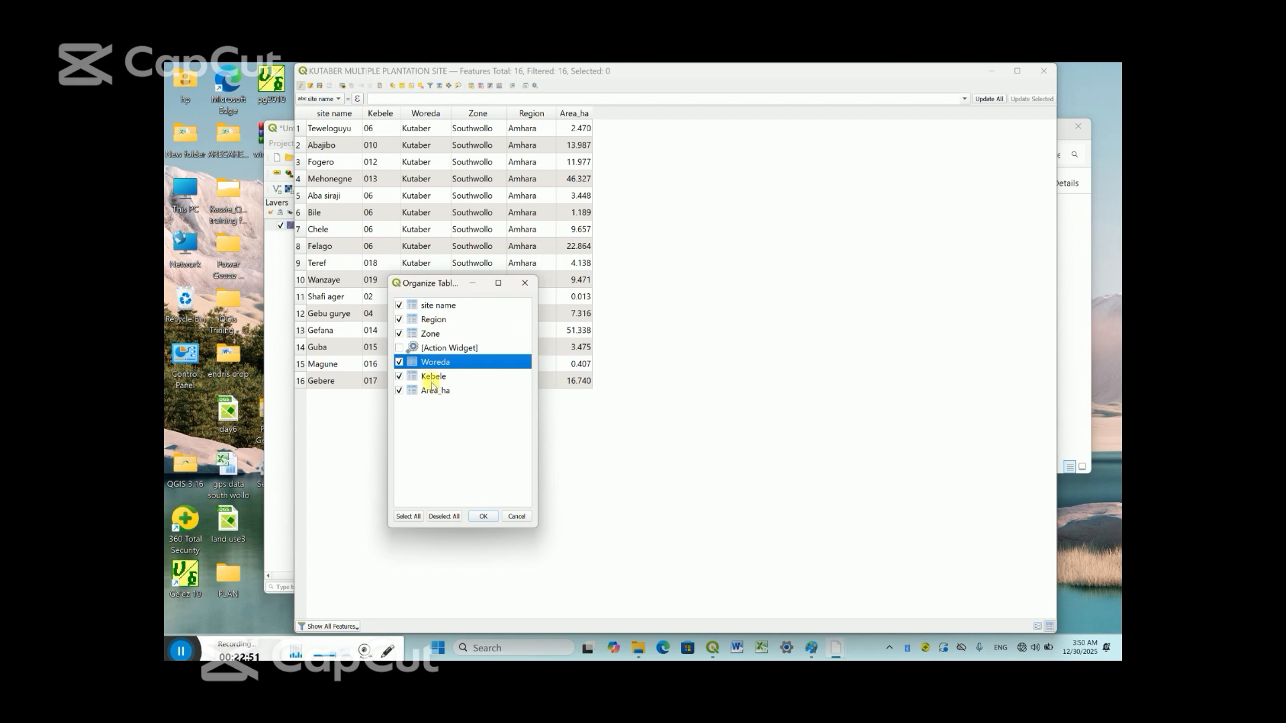
click(448, 306)
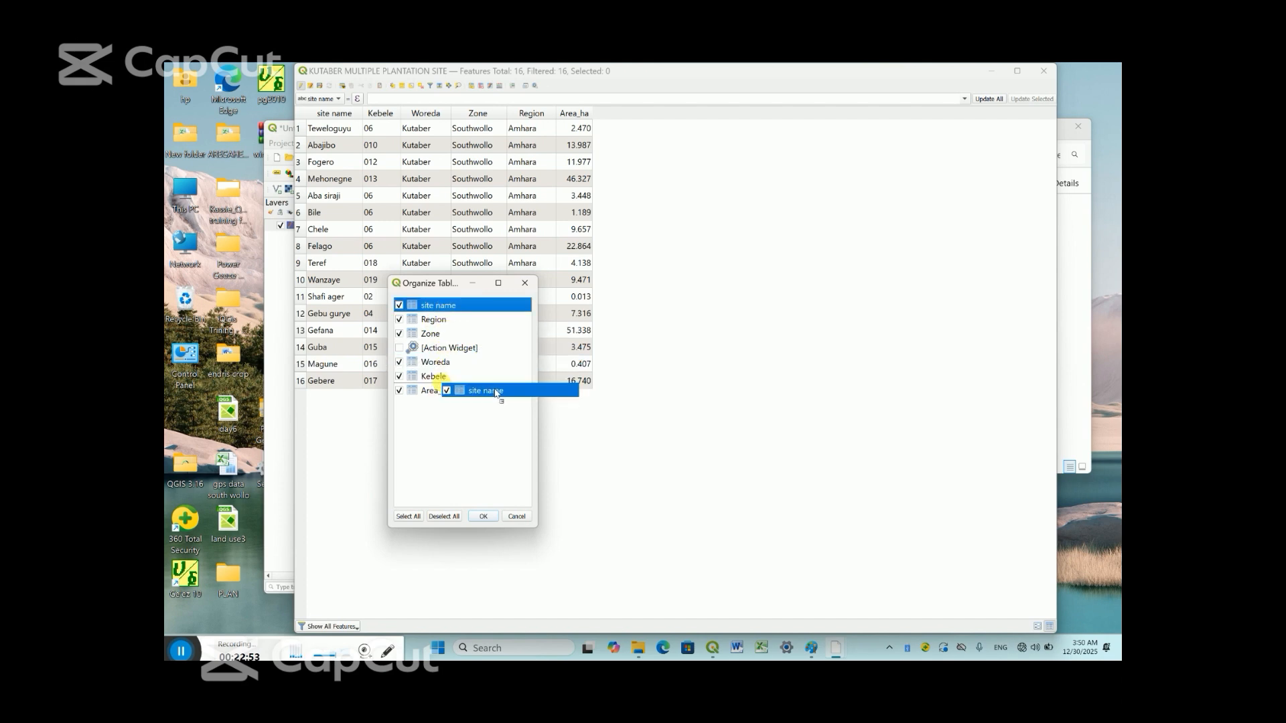